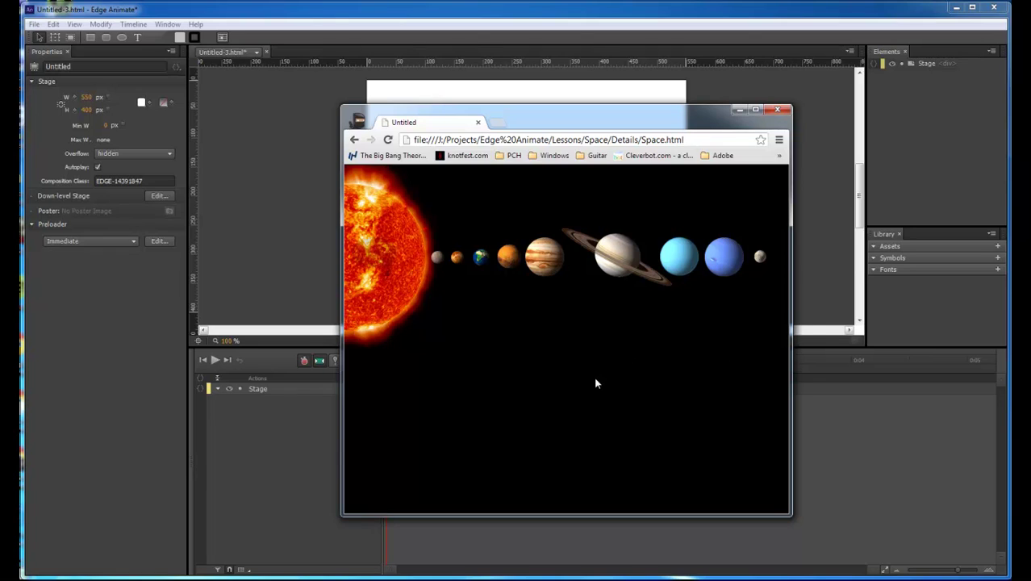
Step: Check the information pop-ups of the Sun and several planets on the finished Space.html page, and return to the blank Edge Animate composition
{"action": "left_click", "coordinate": [370, 254]}
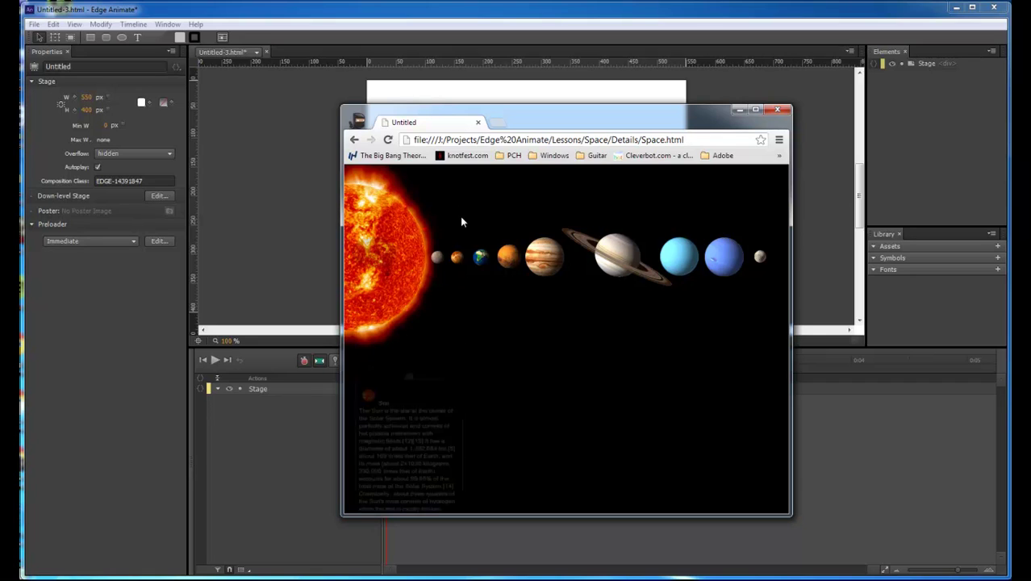
{"action": "mouse_move", "coordinate": [440, 253]}
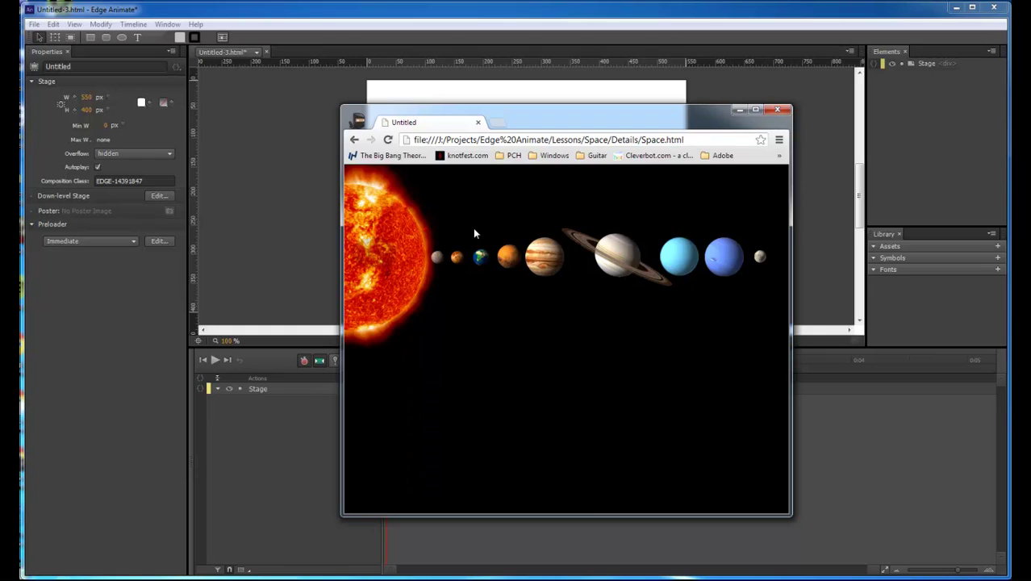
{"action": "mouse_move", "coordinate": [480, 256]}
{"action": "mouse_move", "coordinate": [543, 251]}
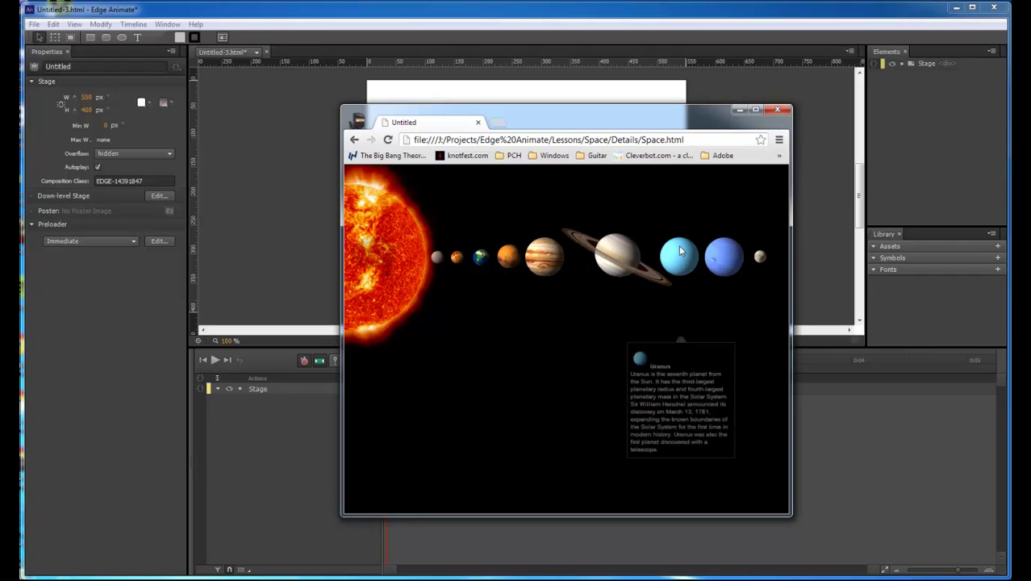
{"action": "mouse_move", "coordinate": [721, 248]}
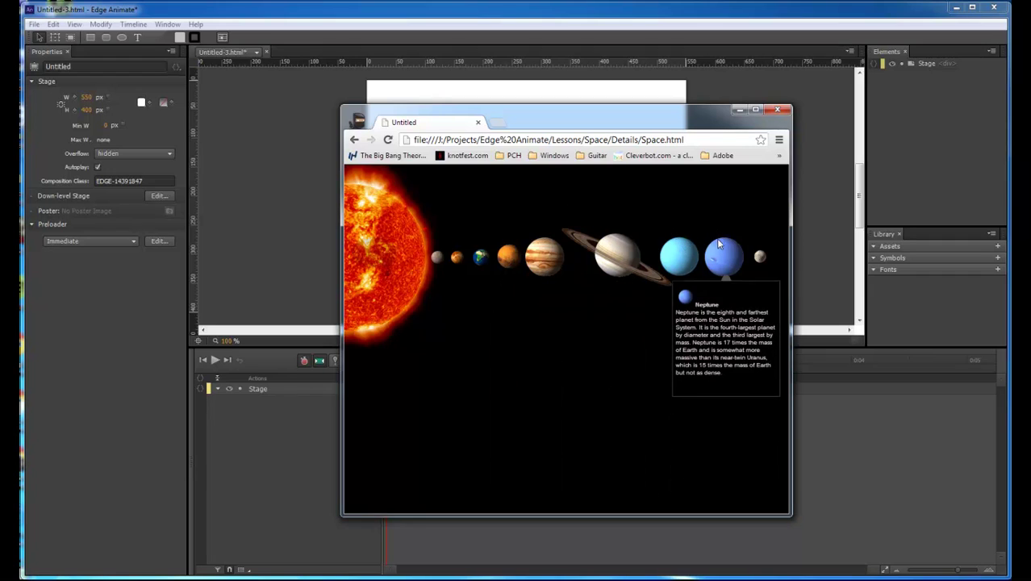
{"action": "mouse_move", "coordinate": [760, 257]}
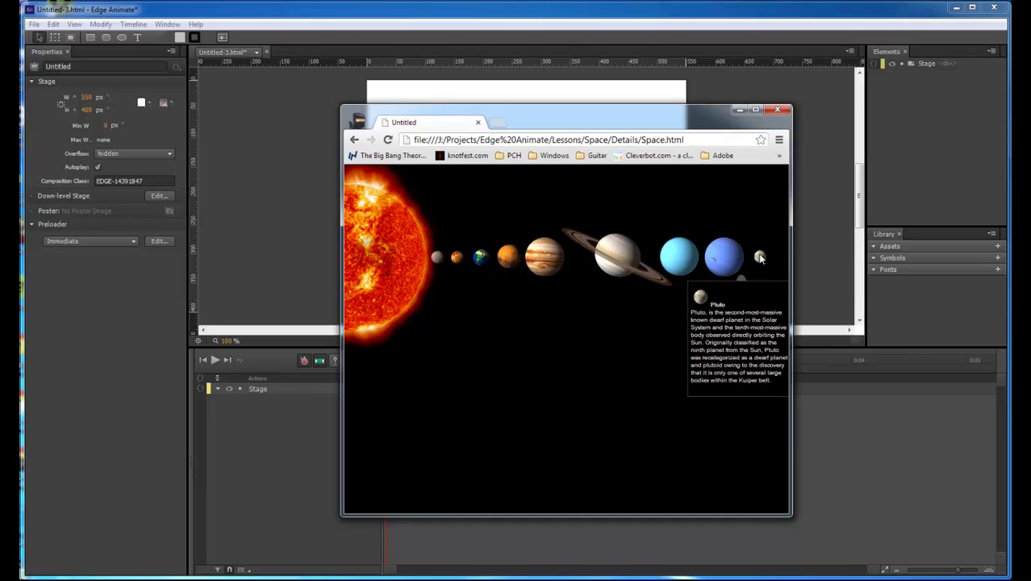
{"action": "left_click", "coordinate": [740, 111]}
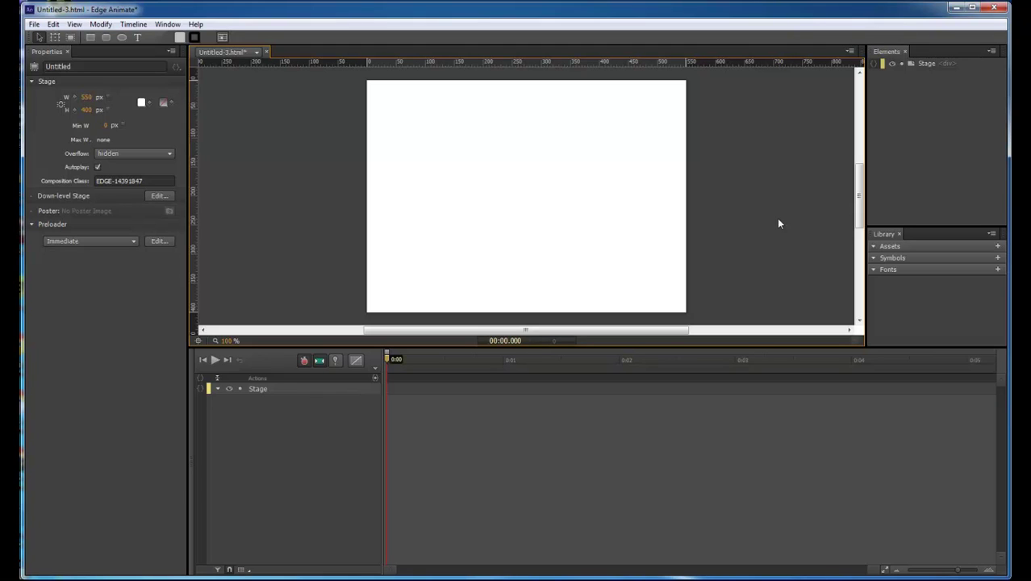
Step: Save the composition as Planets.html in a new folder named New inside the Space folder
{"action": "key", "text": "ctrl+s"}
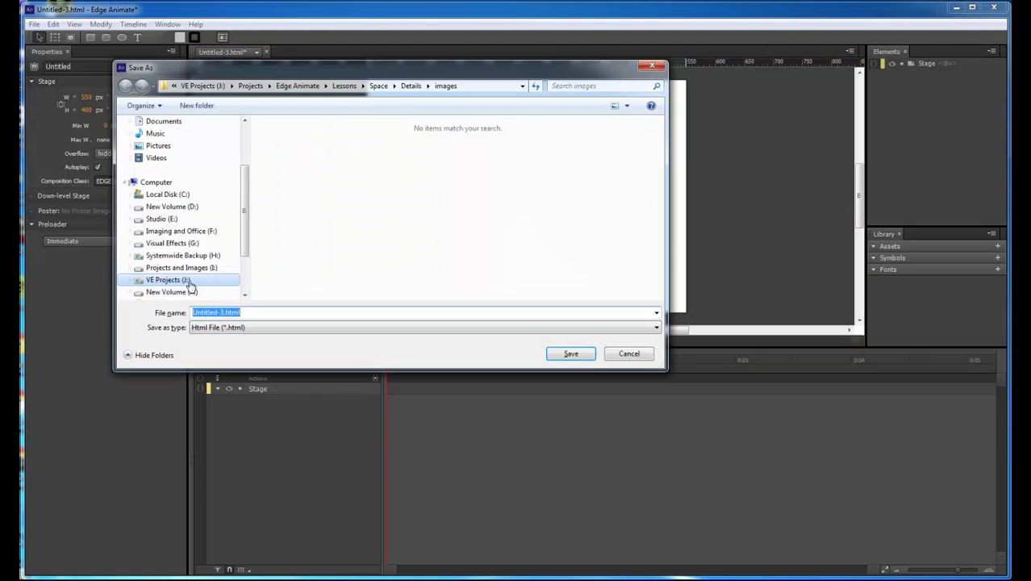
{"action": "left_click", "coordinate": [378, 86]}
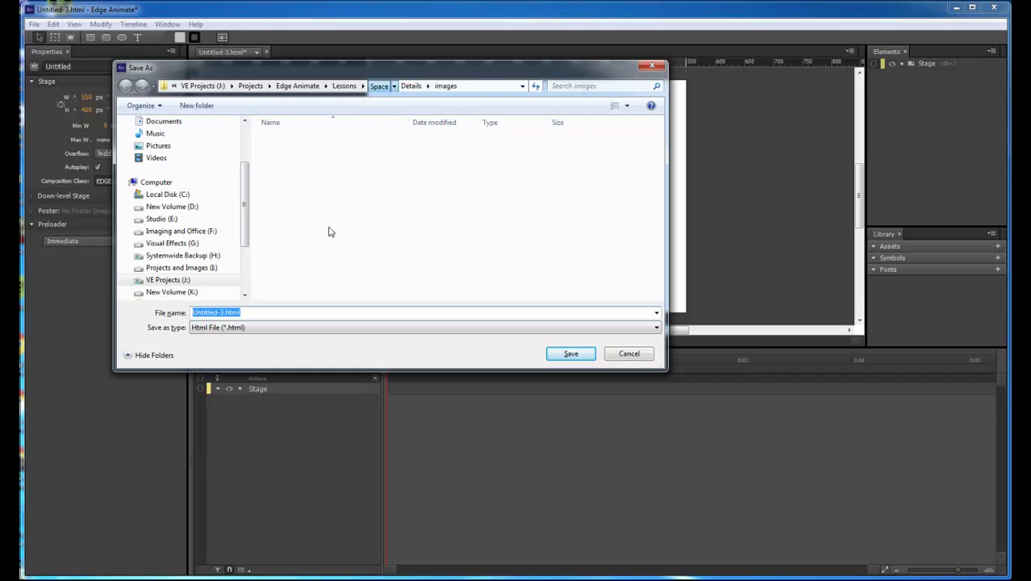
{"action": "left_click", "coordinate": [201, 107]}
{"action": "type", "text": "New"}
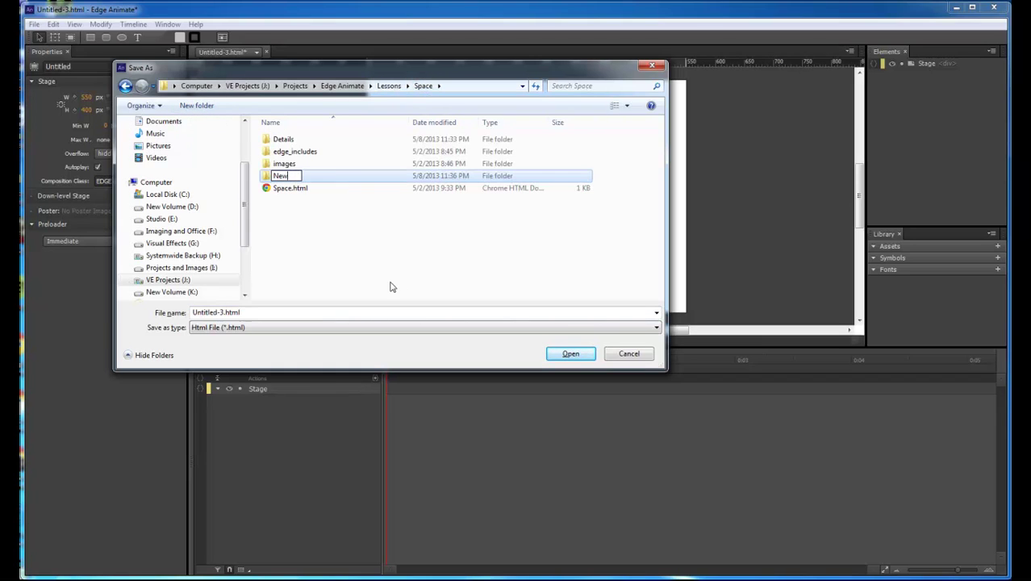
{"action": "key", "text": "Return"}
{"action": "key", "text": "Return"}
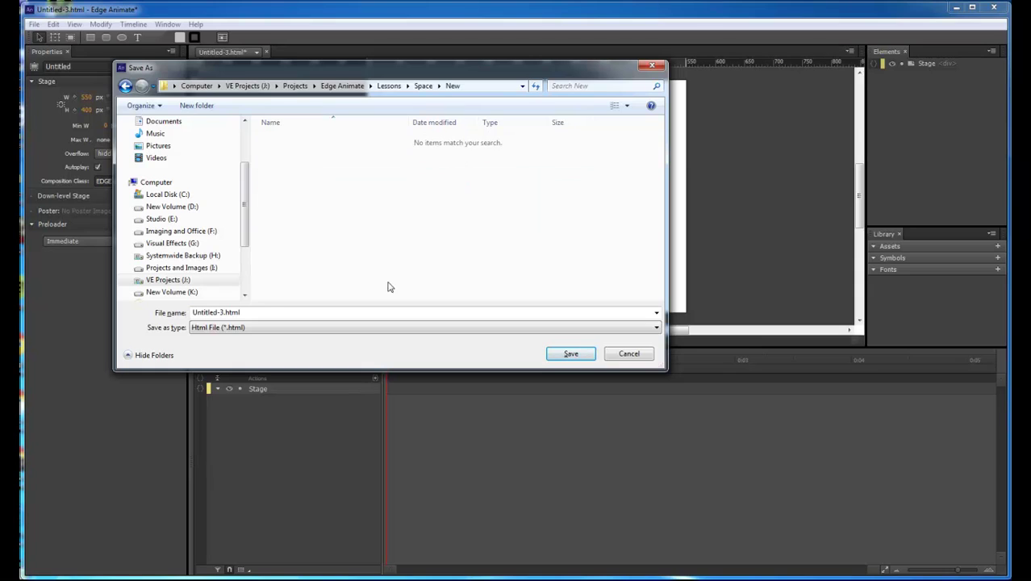
{"action": "left_click", "coordinate": [220, 311]}
{"action": "type", "text": "Planet"}
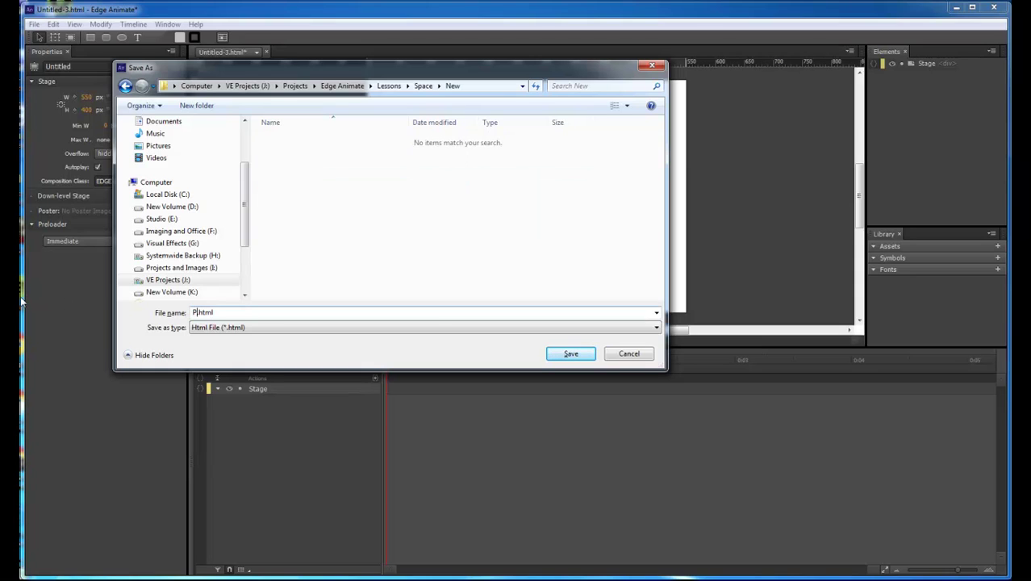
{"action": "type", "text": "s"}
{"action": "key", "text": "Return"}
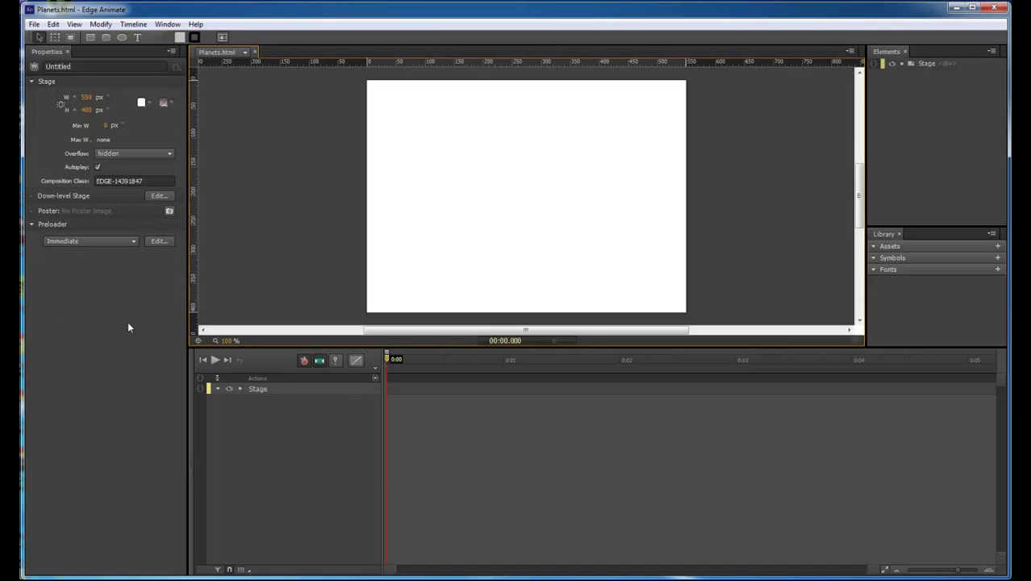
Step: Import the Earth, Jupiter, Mars, Mercury, Neptune, Pluto, Saturn, Uranus and Venus GIFs plus Sun.jpg from the Details images folder
{"action": "key", "text": "ctrl+i"}
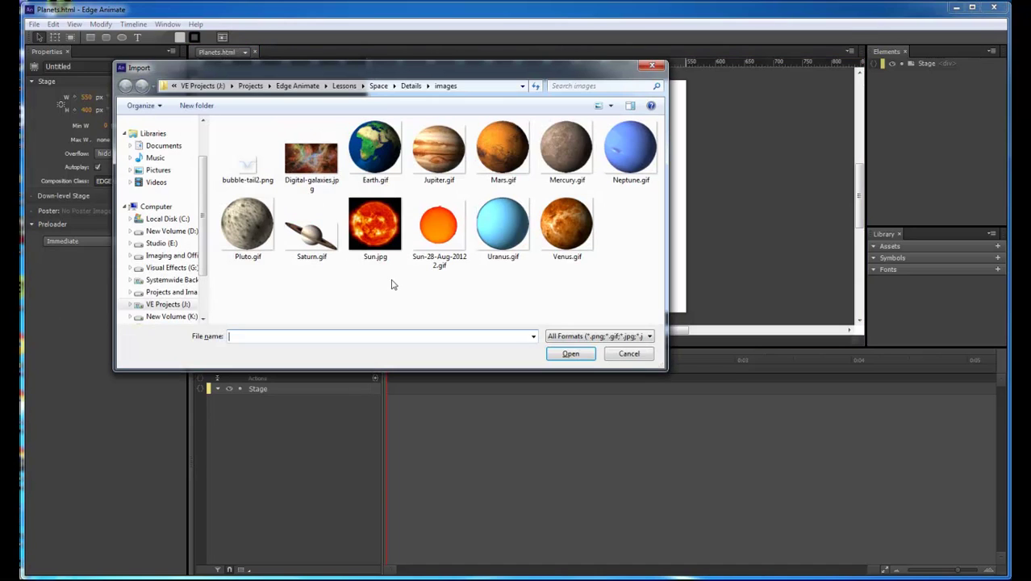
{"action": "left_click", "coordinate": [379, 162]}
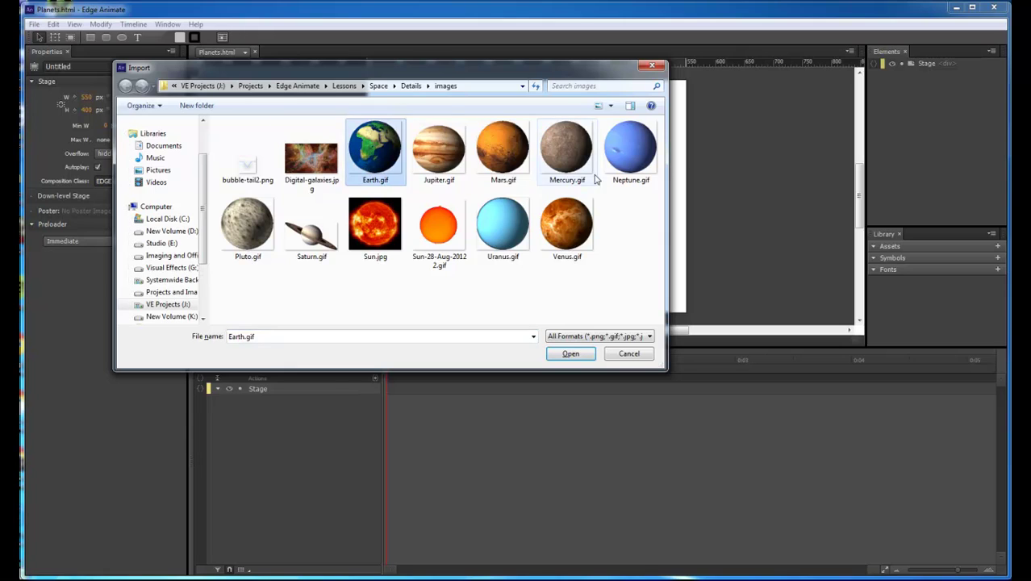
{"action": "left_click", "coordinate": [562, 251], "text": "ctrl"}
{"action": "left_click", "coordinate": [375, 149]}
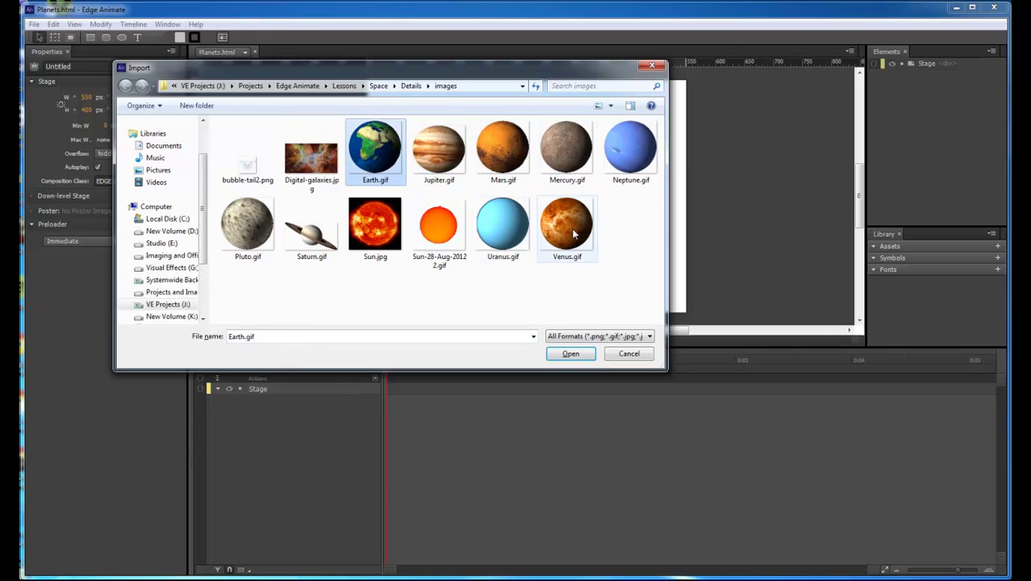
{"action": "left_click", "coordinate": [575, 234], "text": "shift"}
{"action": "left_click", "coordinate": [421, 234], "text": "ctrl"}
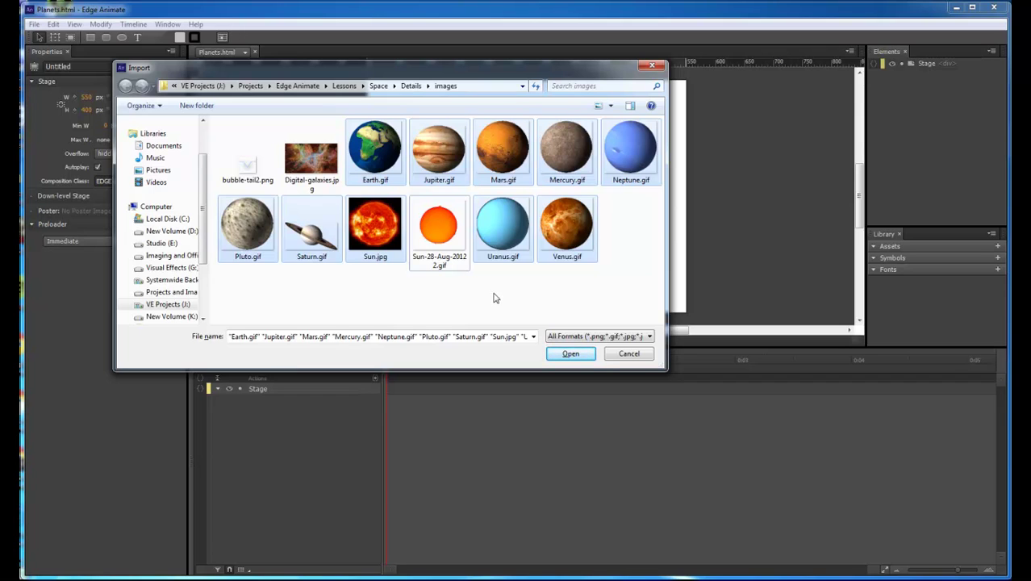
{"action": "left_click", "coordinate": [570, 354]}
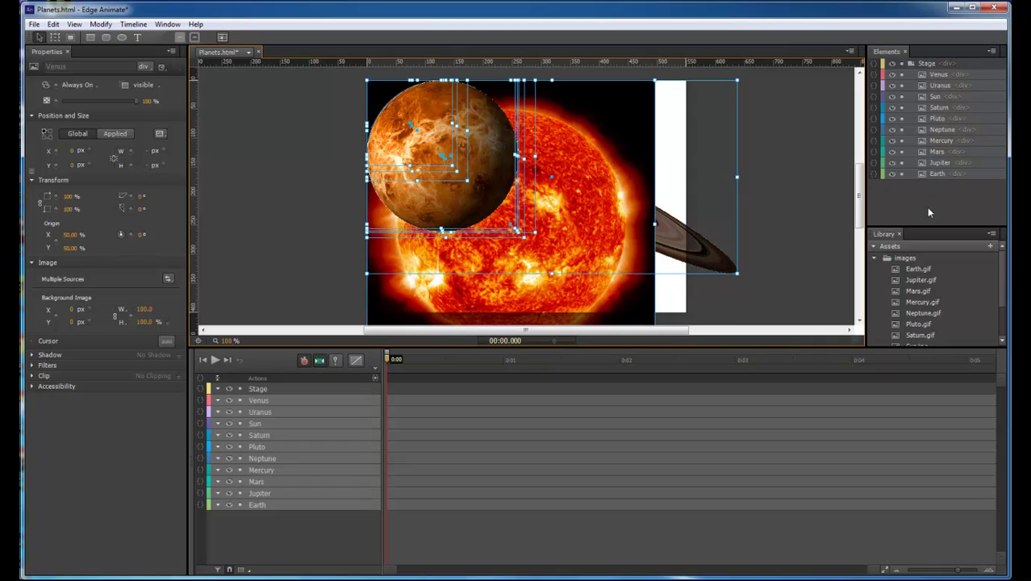
Step: Hide all ten imported planet and Sun elements on the stage
{"action": "left_click", "coordinate": [935, 100]}
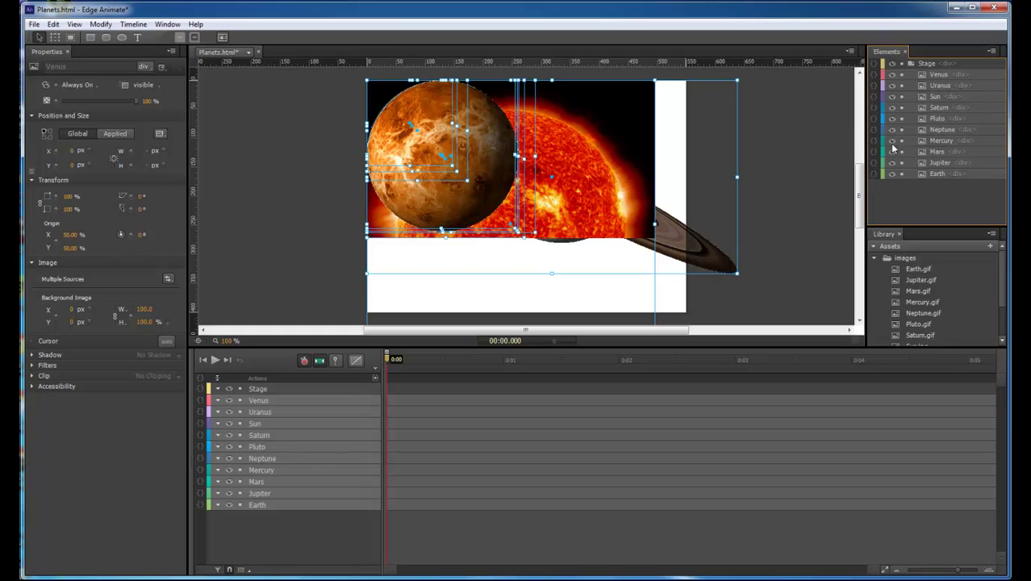
{"action": "left_click", "coordinate": [891, 75]}
{"action": "left_click", "coordinate": [891, 85]}
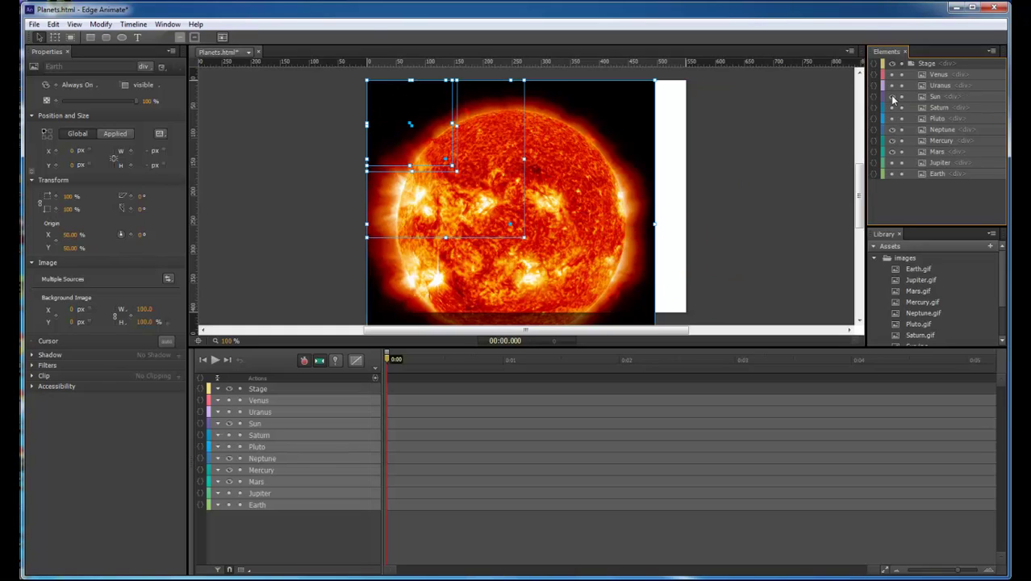
{"action": "left_click", "coordinate": [891, 96]}
{"action": "left_click", "coordinate": [891, 107]}
{"action": "left_click", "coordinate": [891, 119]}
{"action": "left_click", "coordinate": [891, 129]}
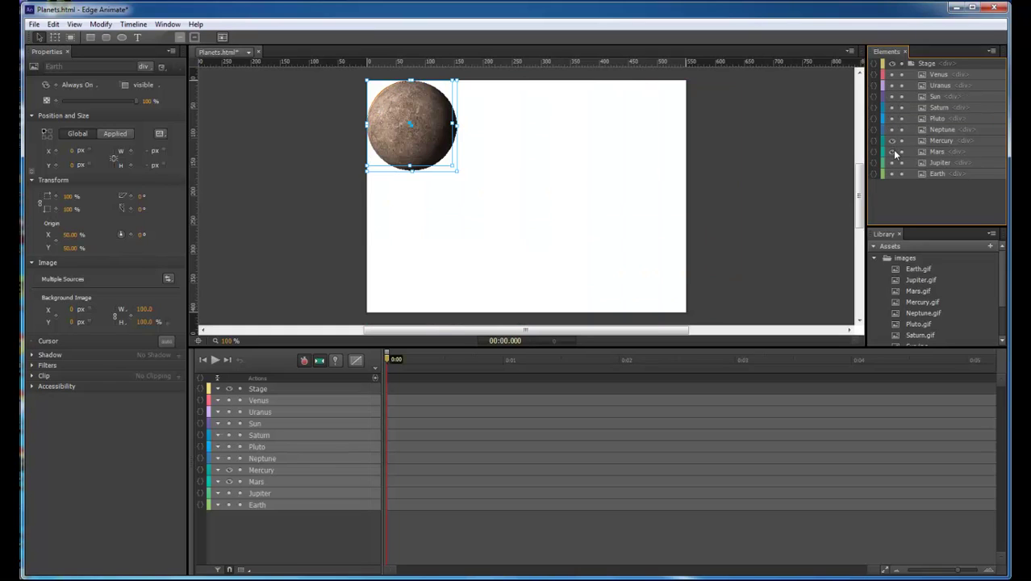
{"action": "left_click", "coordinate": [891, 140]}
{"action": "left_click", "coordinate": [891, 151]}
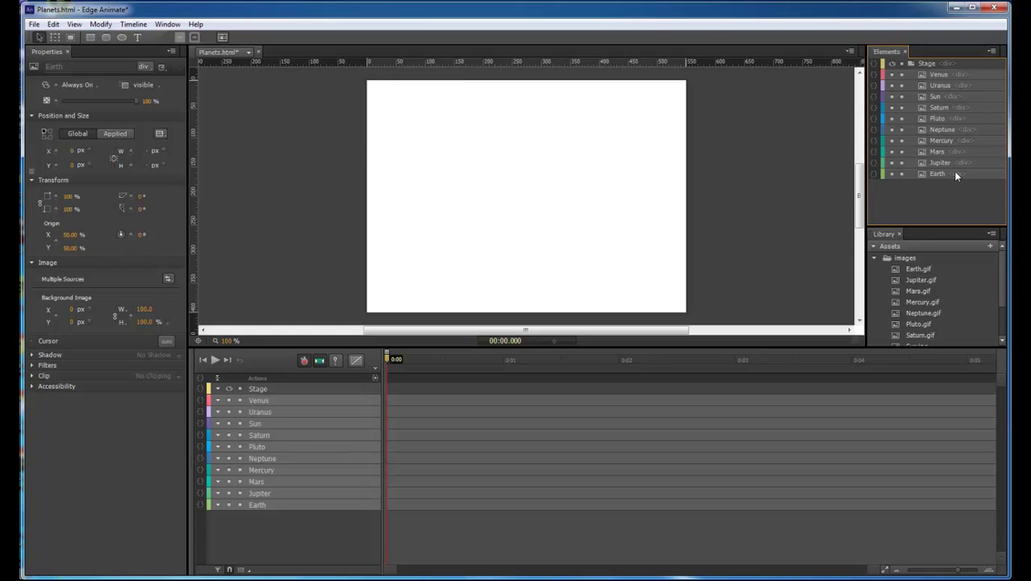
Step: Reorder the elements so the Sun is at the bottom of the stack, with Mercury directly above it and Venus above Mercury
{"action": "left_click", "coordinate": [936, 97]}
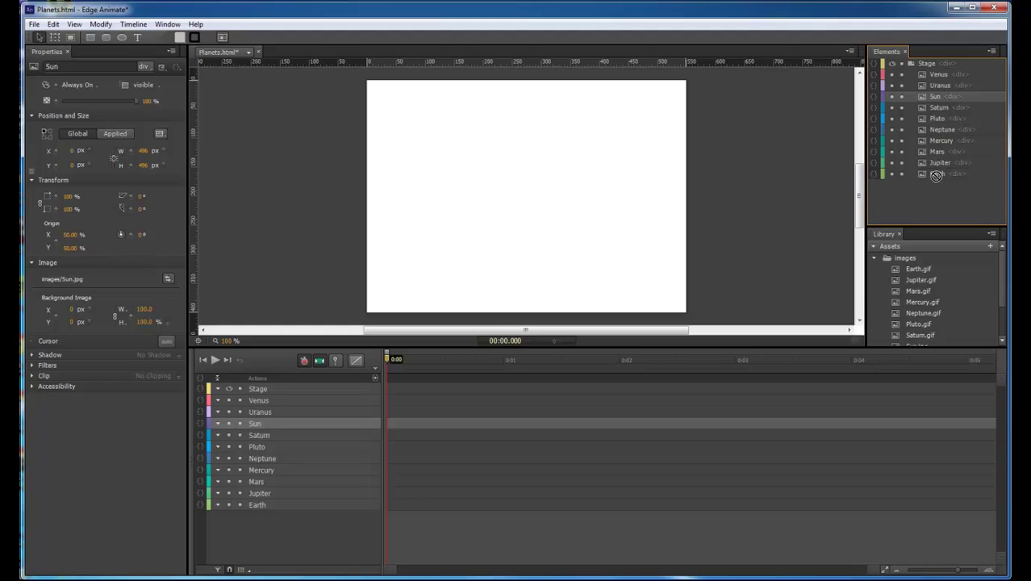
{"action": "left_click_drag", "start_coordinate": [938, 185], "coordinate": [936, 184]}
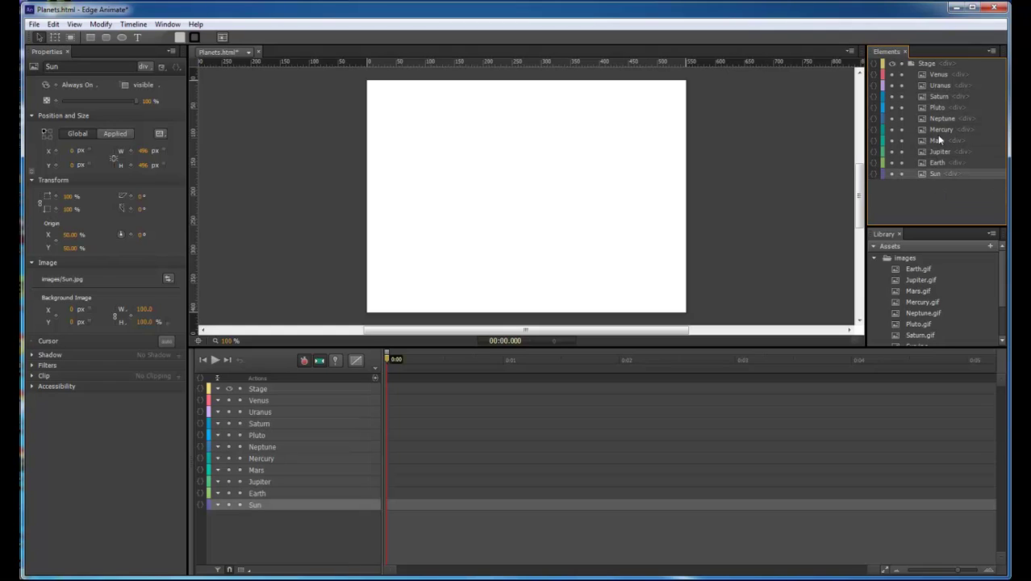
{"action": "left_click_drag", "start_coordinate": [938, 138], "coordinate": [941, 171]}
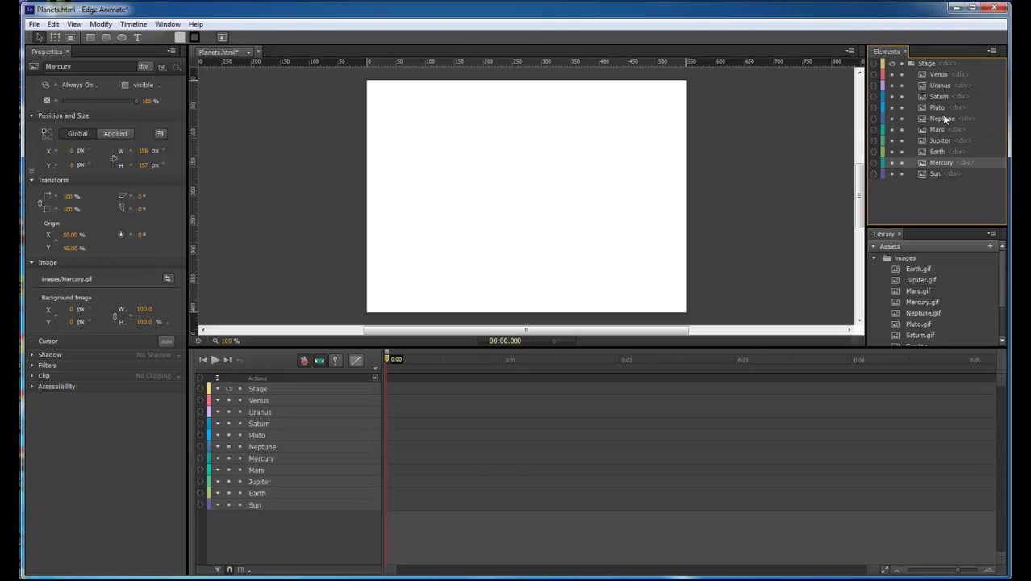
{"action": "left_click_drag", "start_coordinate": [939, 77], "coordinate": [938, 164]}
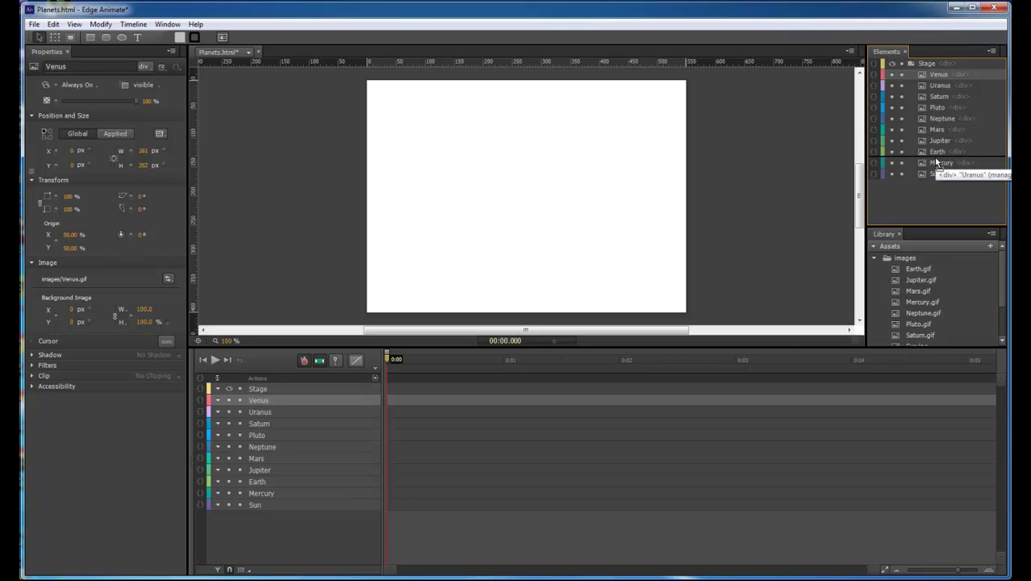
{"action": "left_click_drag", "start_coordinate": [938, 164], "coordinate": [937, 163]}
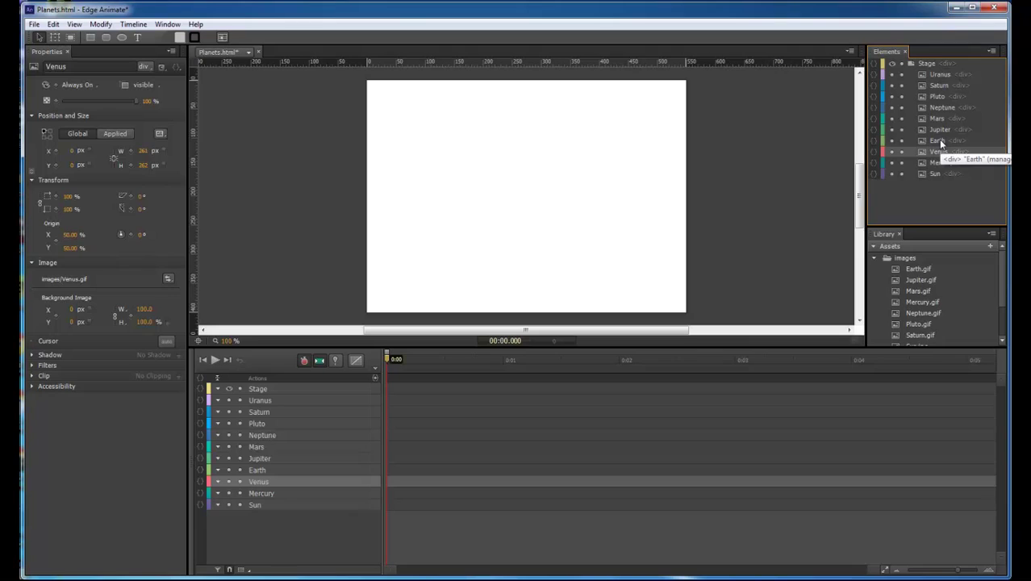
Step: Reorder the elements so Mars sits directly above Earth, Saturn directly above Jupiter, and Uranus directly above Saturn
{"action": "left_click_drag", "start_coordinate": [936, 119], "coordinate": [938, 141]}
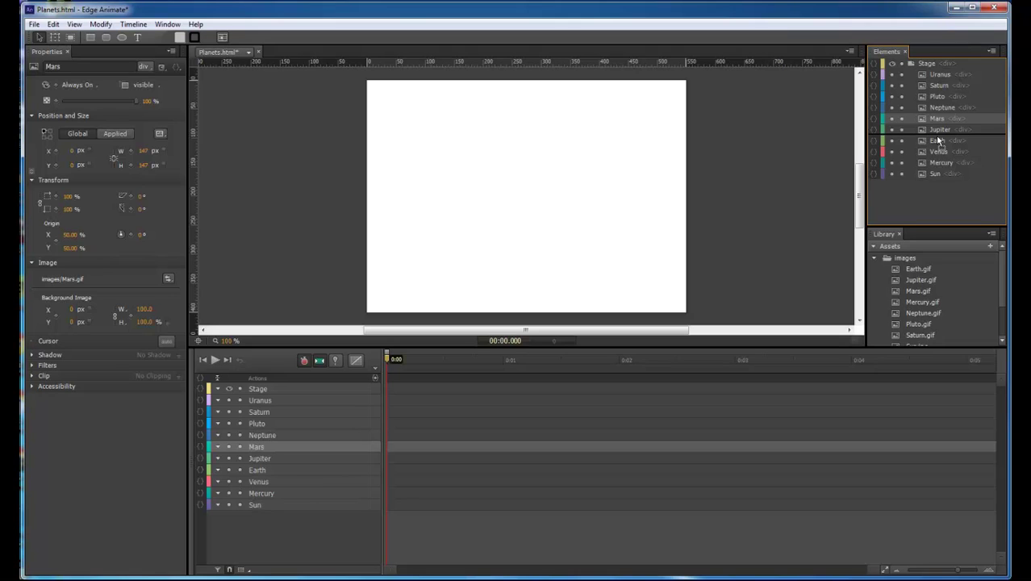
{"action": "left_click_drag", "start_coordinate": [938, 141], "coordinate": [938, 141]}
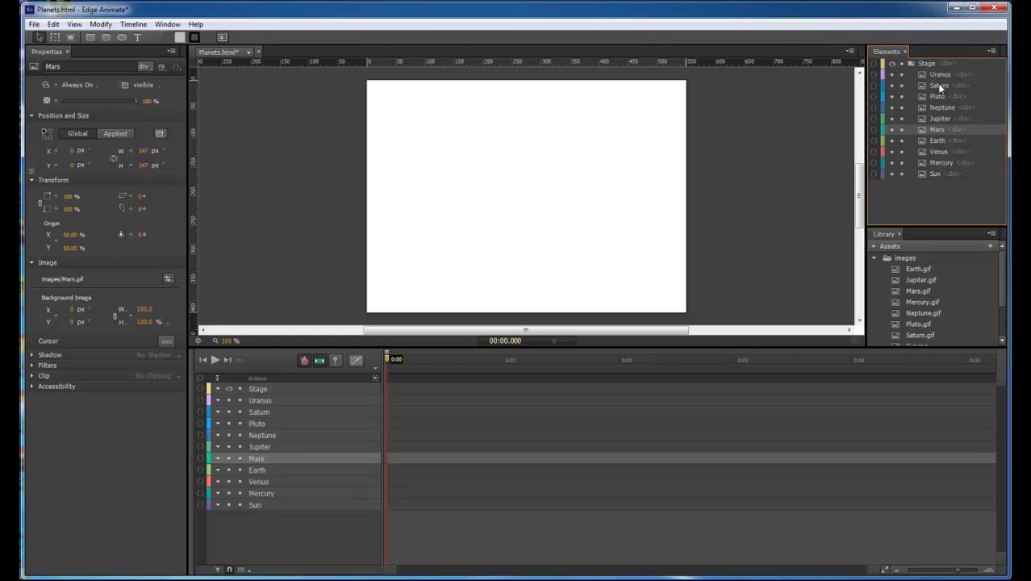
{"action": "left_click_drag", "start_coordinate": [938, 86], "coordinate": [938, 119]}
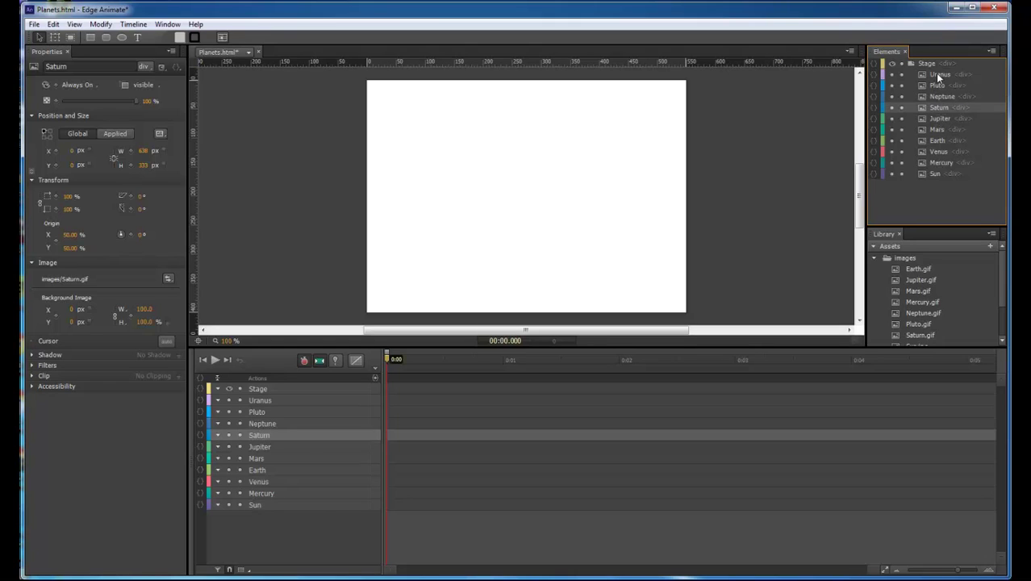
{"action": "left_click_drag", "start_coordinate": [935, 73], "coordinate": [938, 104]}
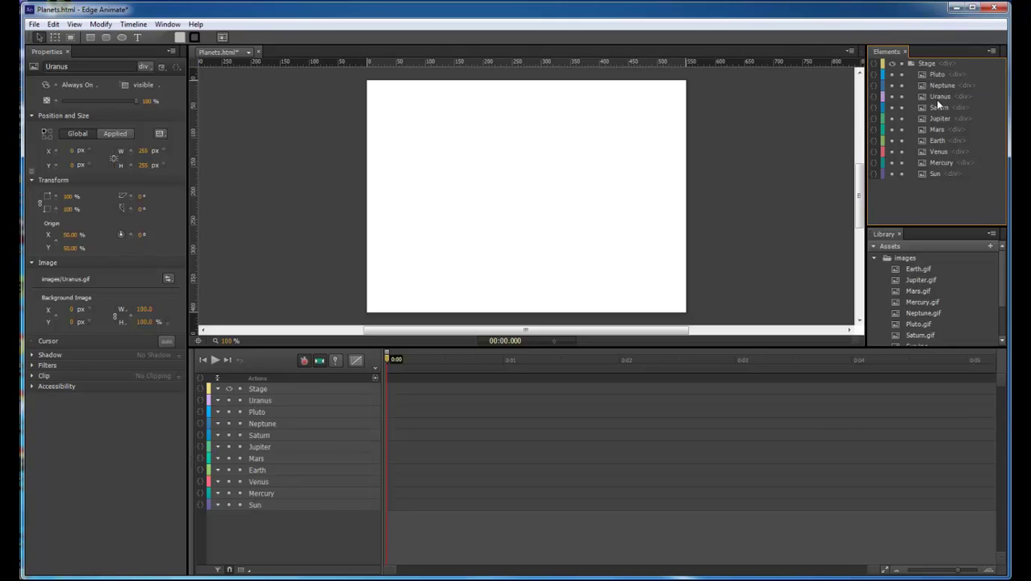
{"action": "left_click", "coordinate": [930, 199]}
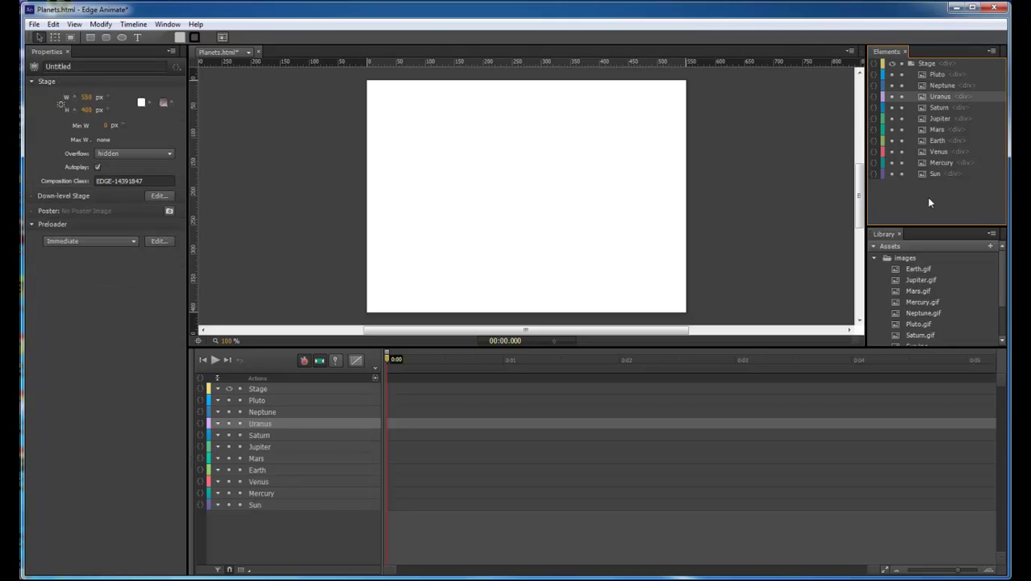
Step: Show the Sun on the stage and set its width and height to 318 px
{"action": "left_click", "coordinate": [891, 173]}
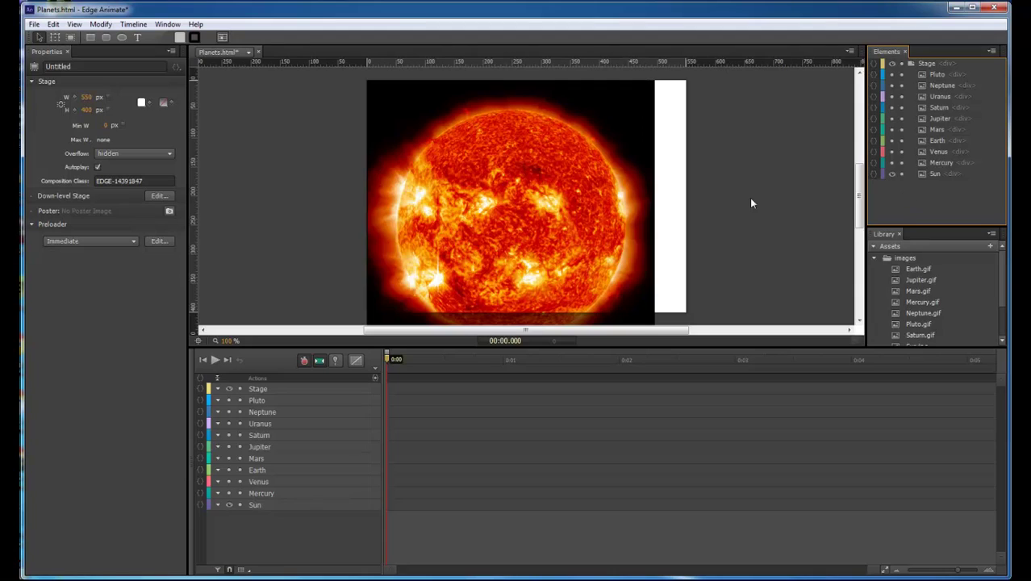
{"action": "left_click", "coordinate": [538, 228]}
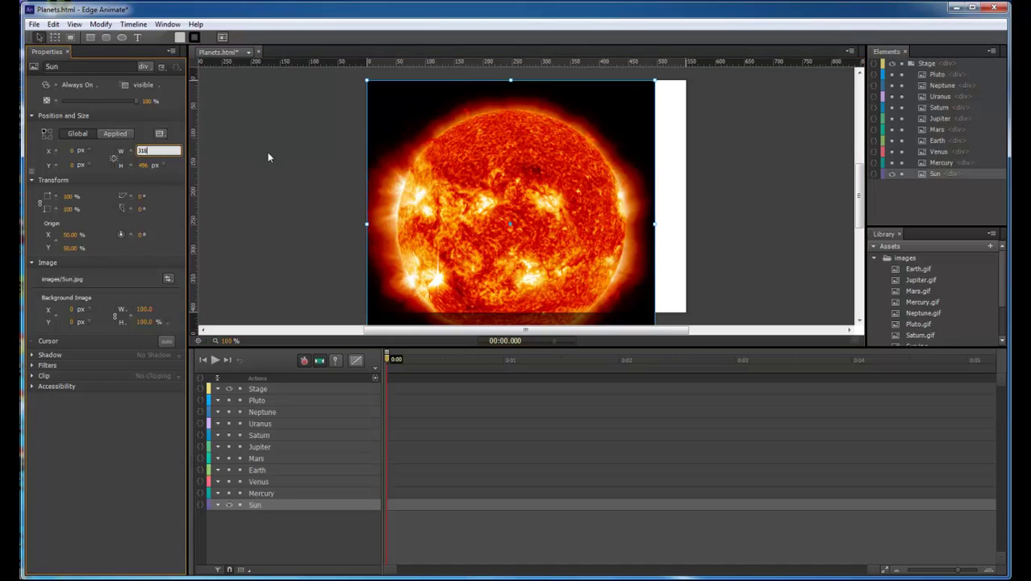
{"action": "key", "text": "Tab"}
{"action": "key", "text": "Return"}
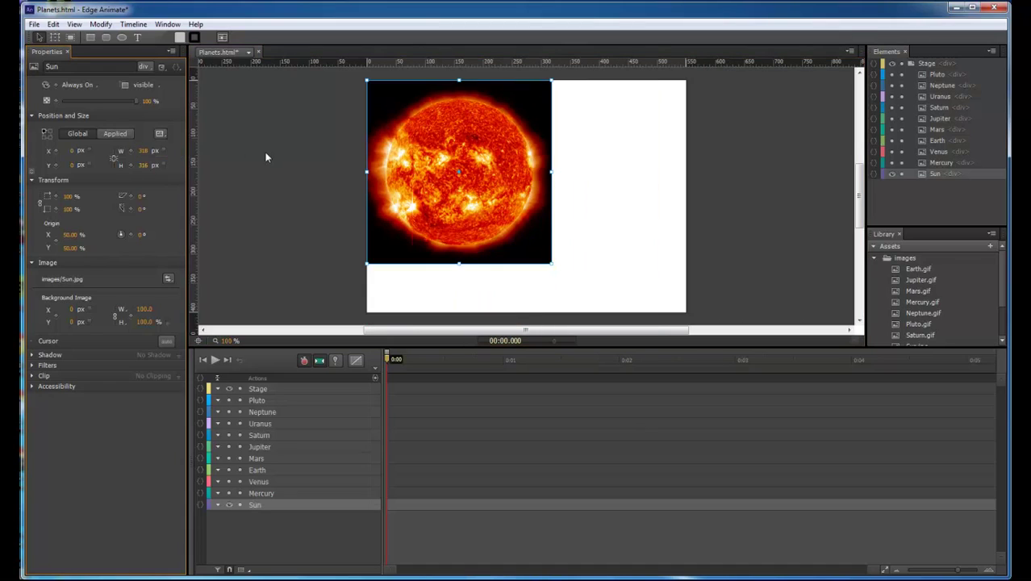
Step: Move the Sun left along the stage's upper edge until about half of it extends beyond the stage, and deselect it
{"action": "left_click_drag", "start_coordinate": [402, 176], "coordinate": [394, 175]}
{"action": "left_click", "coordinate": [311, 282]}
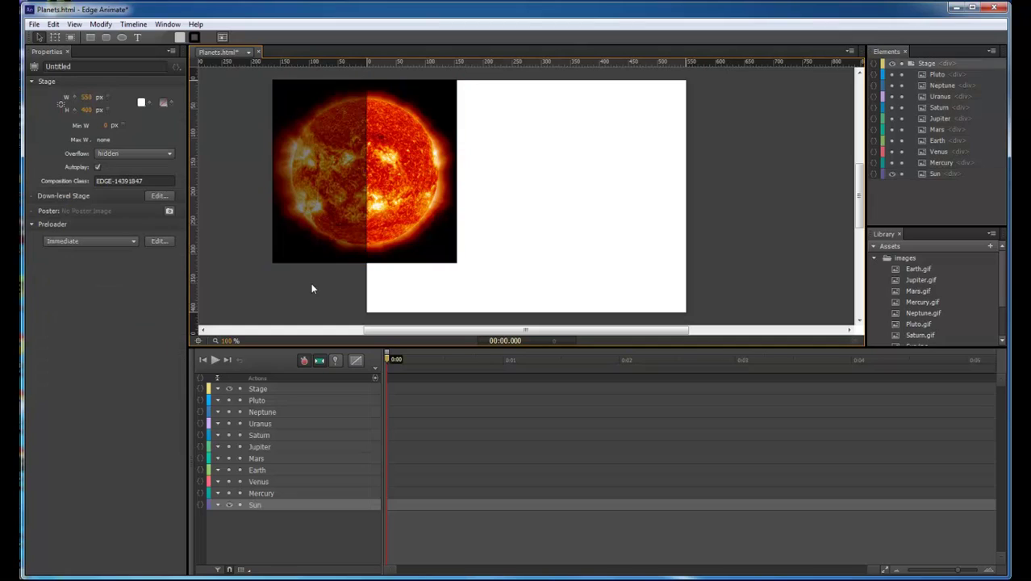
Step: Switch the stage's width and height to percent at 100%, and widen the stage's displayed area to 802 px
{"action": "left_click", "coordinate": [107, 111]}
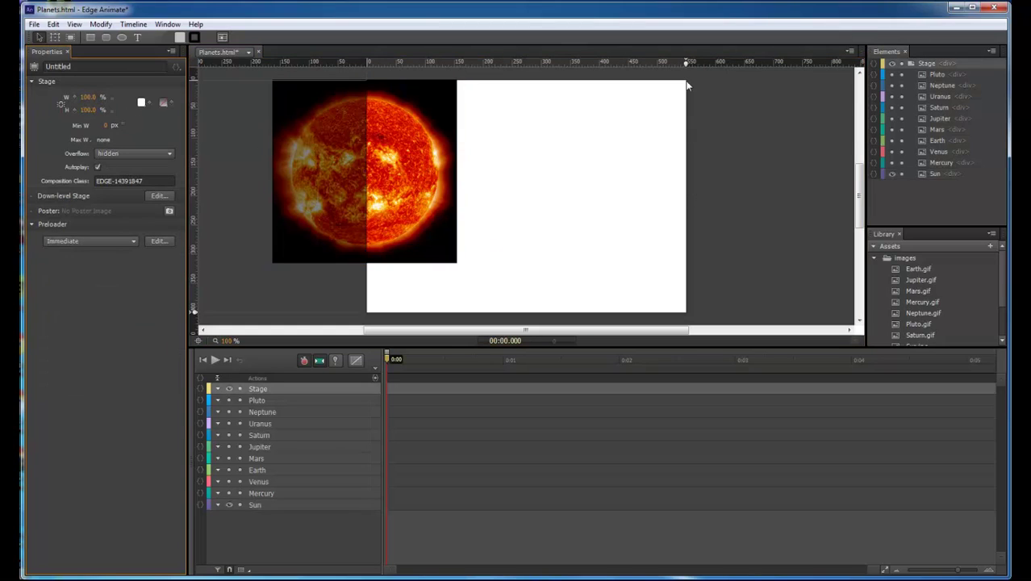
{"action": "left_click_drag", "start_coordinate": [686, 62], "coordinate": [844, 75]}
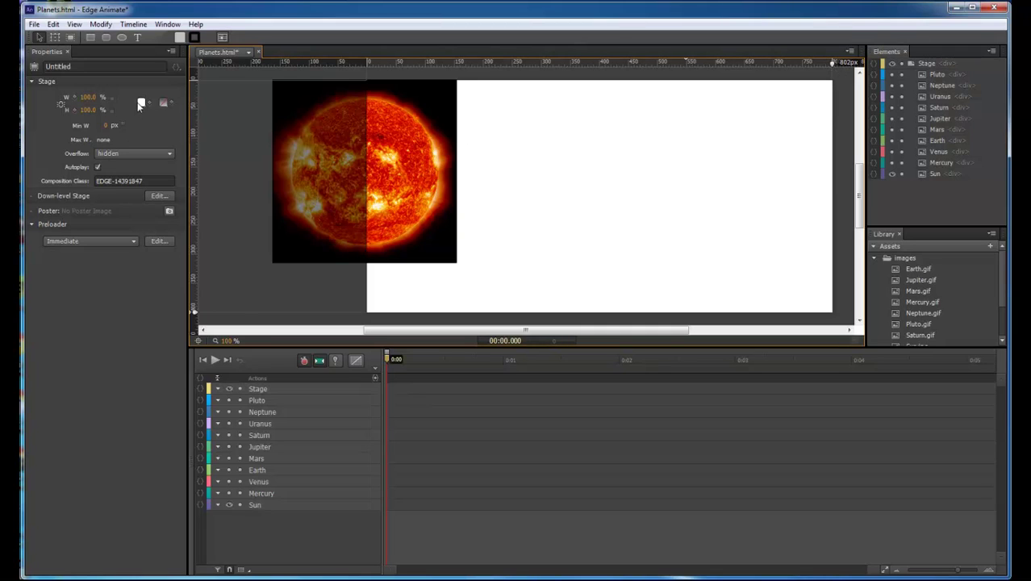
Step: Set the stage's background color to black
{"action": "left_click", "coordinate": [141, 103]}
{"action": "left_click", "coordinate": [53, 271]}
{"action": "left_click", "coordinate": [106, 388]}
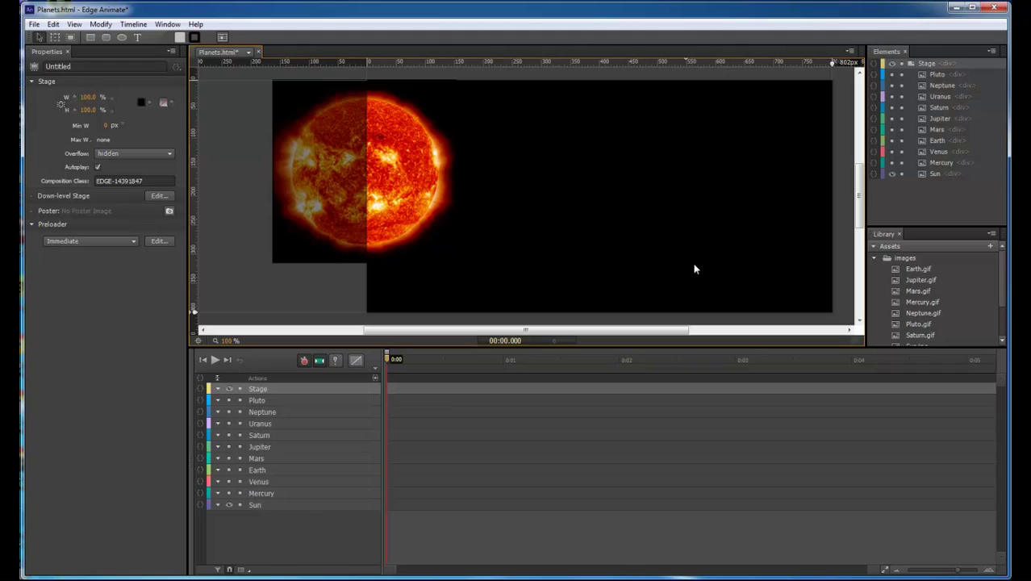
Step: Show Mercury on the stage and move it just right of the Sun
{"action": "left_click", "coordinate": [892, 162]}
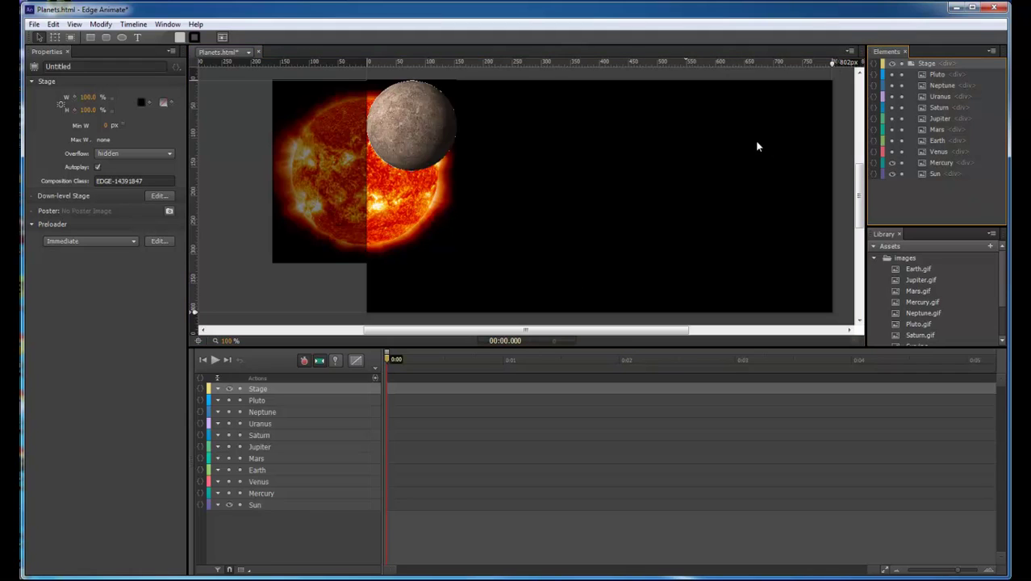
{"action": "left_click_drag", "start_coordinate": [418, 123], "coordinate": [518, 183]}
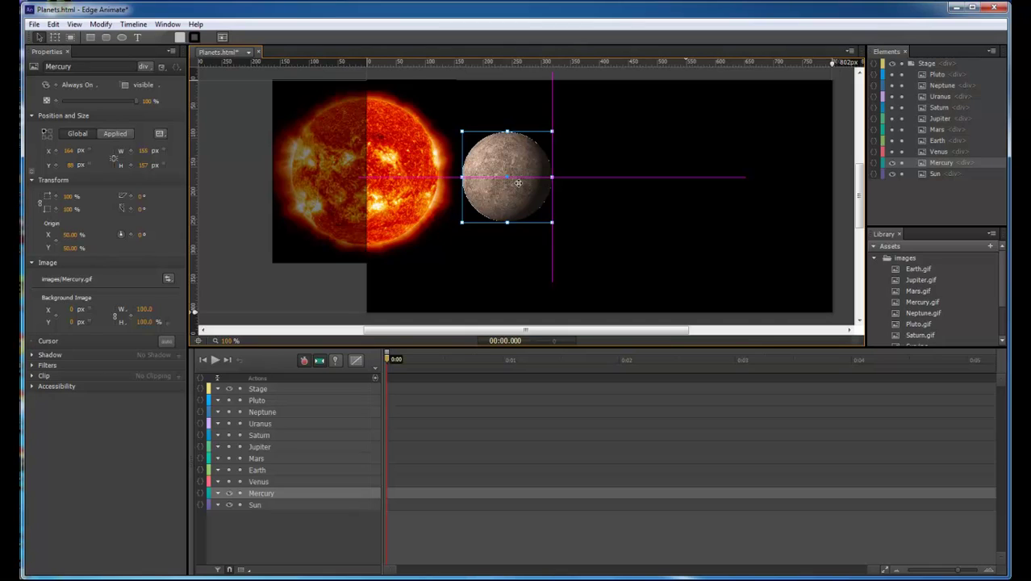
{"action": "left_click_drag", "start_coordinate": [518, 183], "coordinate": [518, 183]}
Step: Set Mercury's width and height to 22 px, then move it down beside the Sun's middle and deselect it
{"action": "left_click", "coordinate": [143, 151]}
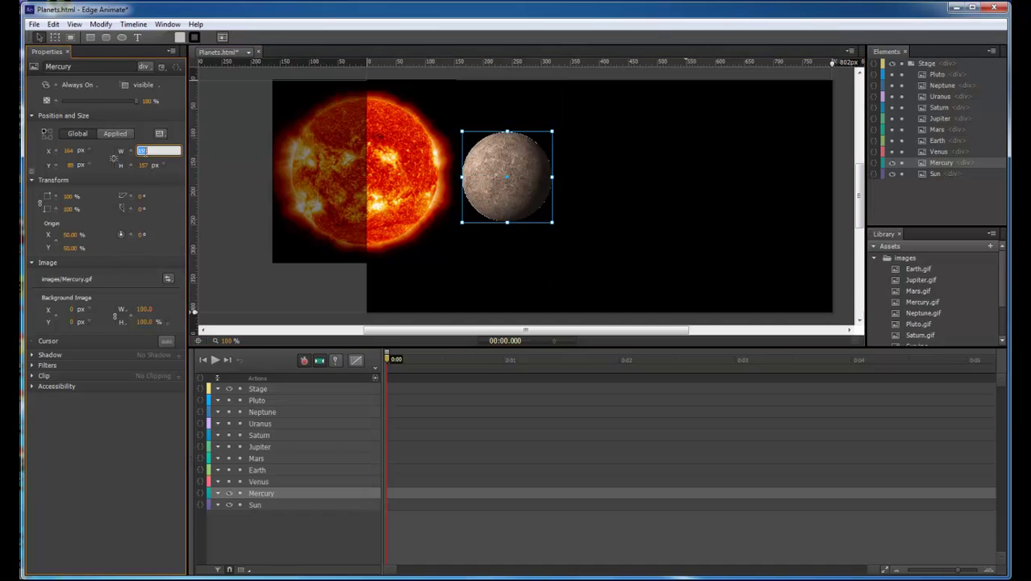
{"action": "type", "text": "22"}
{"action": "key", "text": "Return"}
{"action": "left_click", "coordinate": [144, 164]}
{"action": "type", "text": "2"}
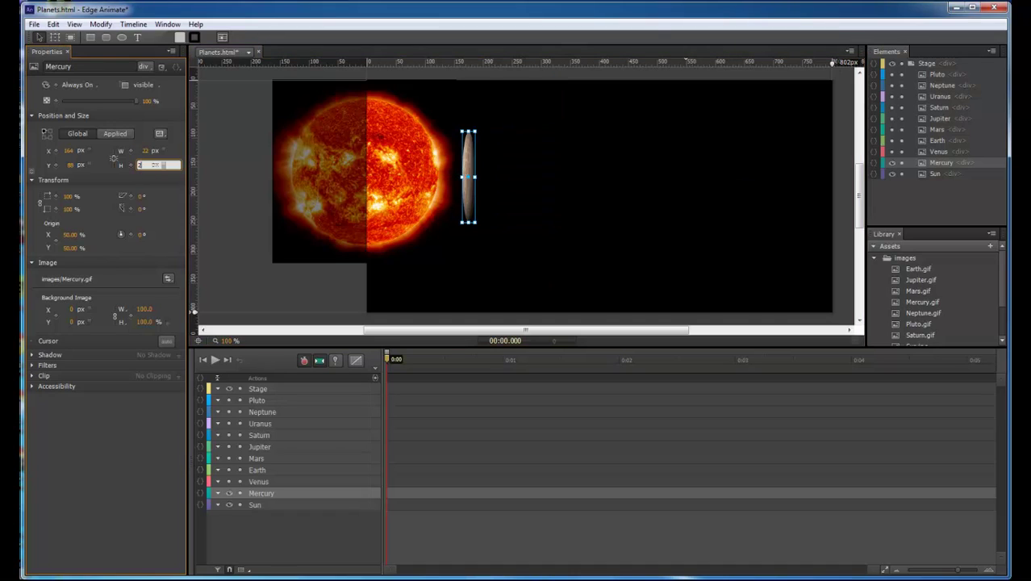
{"action": "type", "text": "2"}
{"action": "key", "text": "Return"}
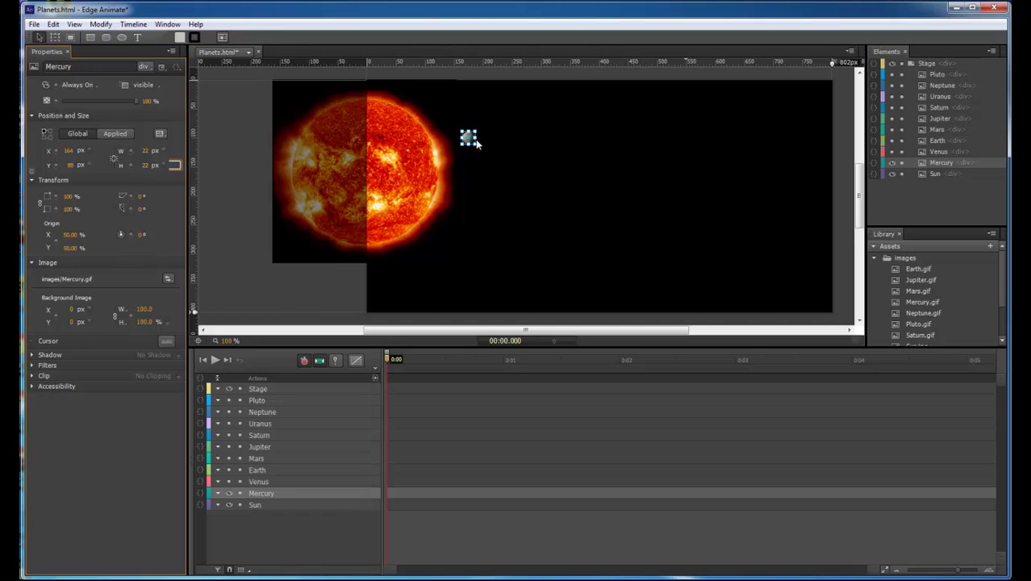
{"action": "left_click_drag", "start_coordinate": [469, 139], "coordinate": [470, 177]}
{"action": "left_click", "coordinate": [572, 202]}
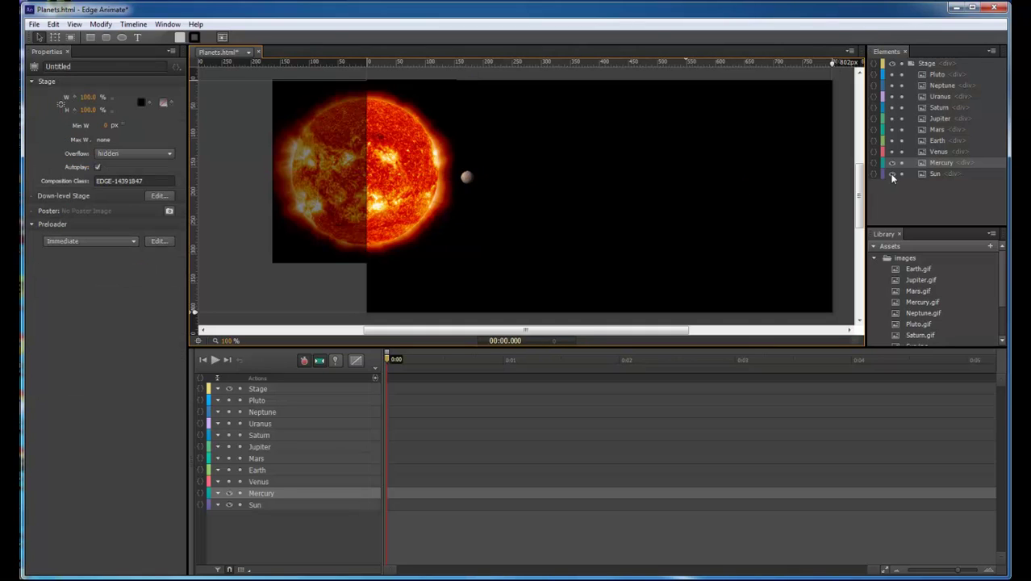
Step: Show Venus to the right of Mercury and set its width and height to 22 px
{"action": "left_click", "coordinate": [891, 153]}
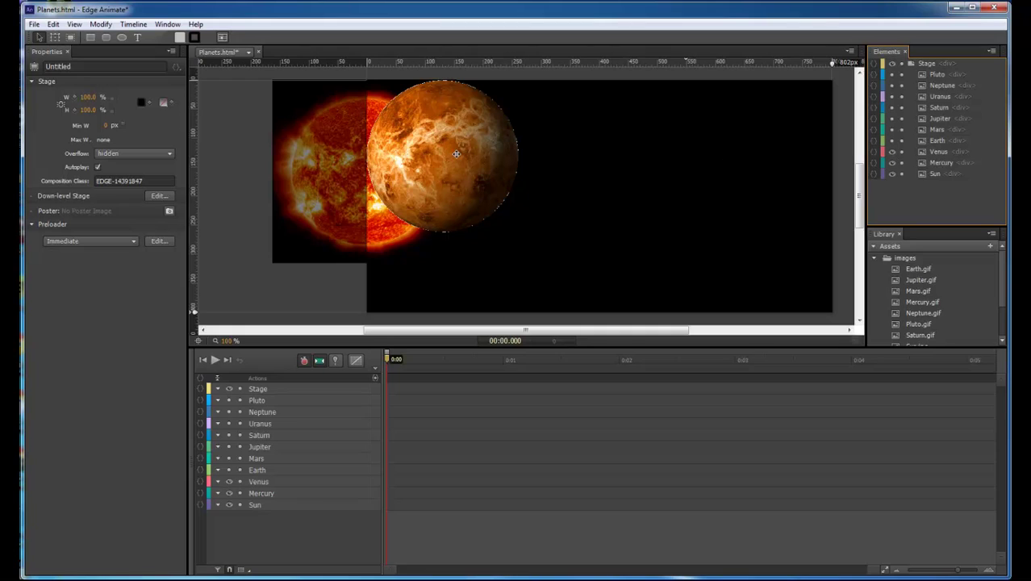
{"action": "left_click_drag", "start_coordinate": [454, 155], "coordinate": [573, 175]}
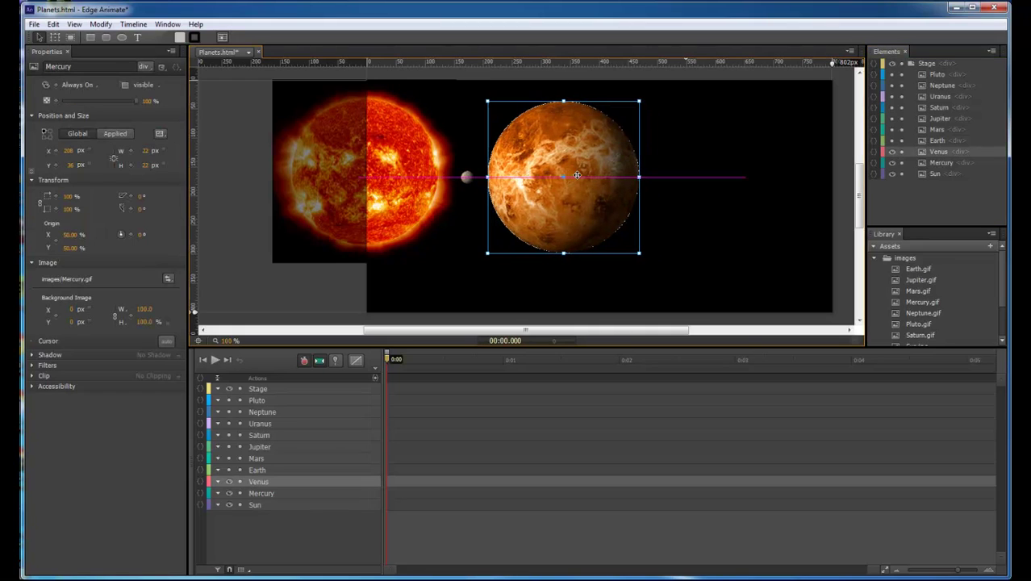
{"action": "left_click", "coordinate": [145, 151]}
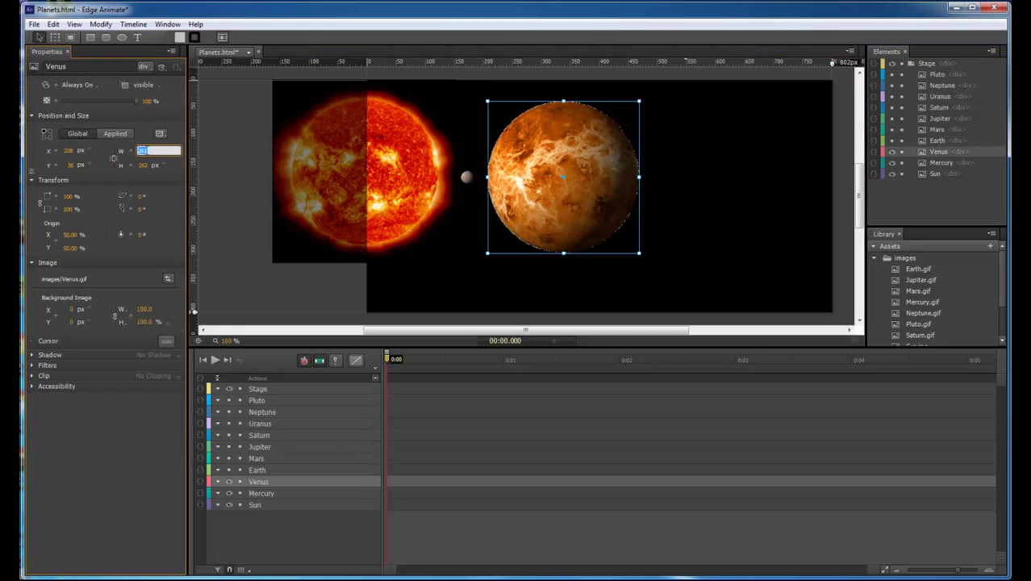
{"action": "type", "text": "22"}
{"action": "key", "text": "Tab"}
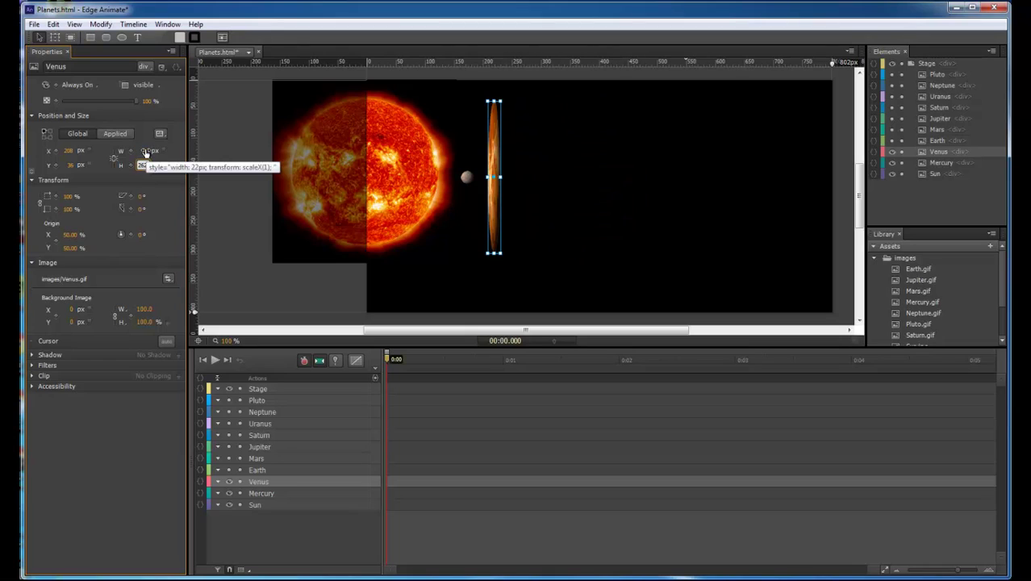
{"action": "type", "text": "22"}
{"action": "key", "text": "Return"}
Step: Move Venus just right of Mercury on the same horizontal line, at about X 201 px and Y 156 px, and deselect it
{"action": "left_click_drag", "start_coordinate": [494, 110], "coordinate": [490, 176]}
{"action": "left_click", "coordinate": [541, 216]}
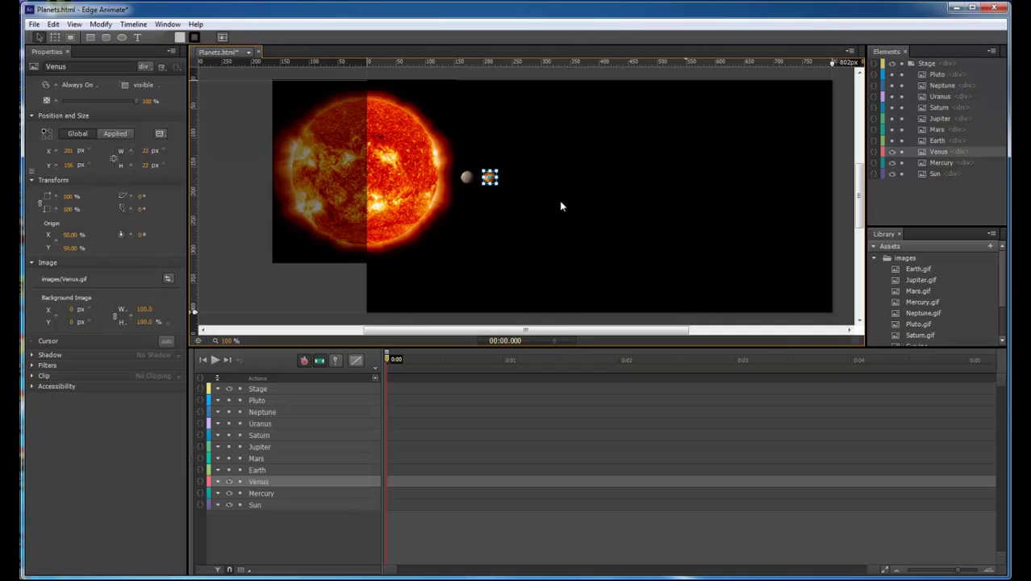
{"action": "left_click", "coordinate": [562, 206]}
Step: Show Earth at 28 px wide and 28 px high, placed just right of Venus on the same horizontal line
{"action": "left_click", "coordinate": [891, 142]}
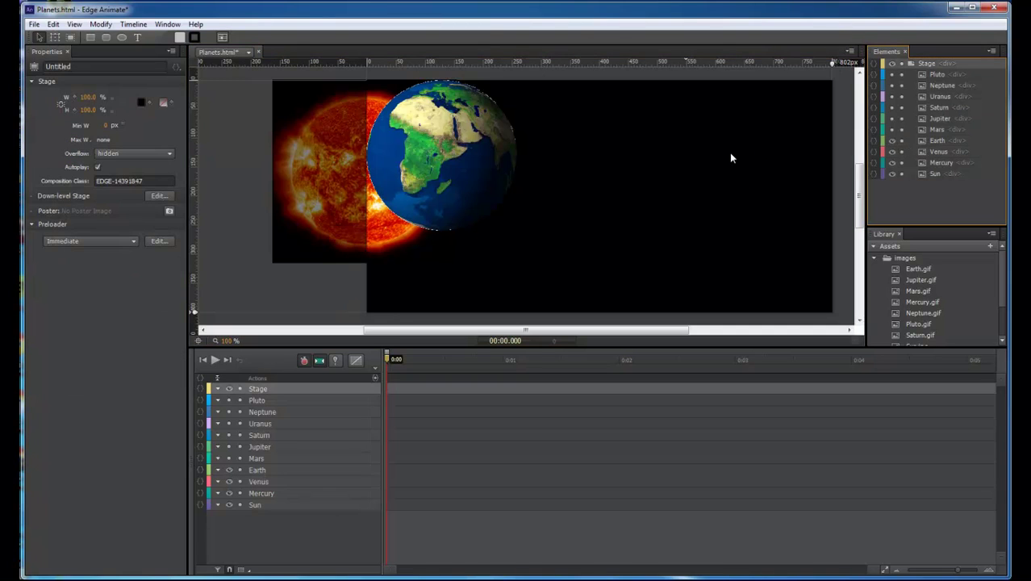
{"action": "left_click", "coordinate": [459, 153]}
{"action": "left_click", "coordinate": [144, 152]}
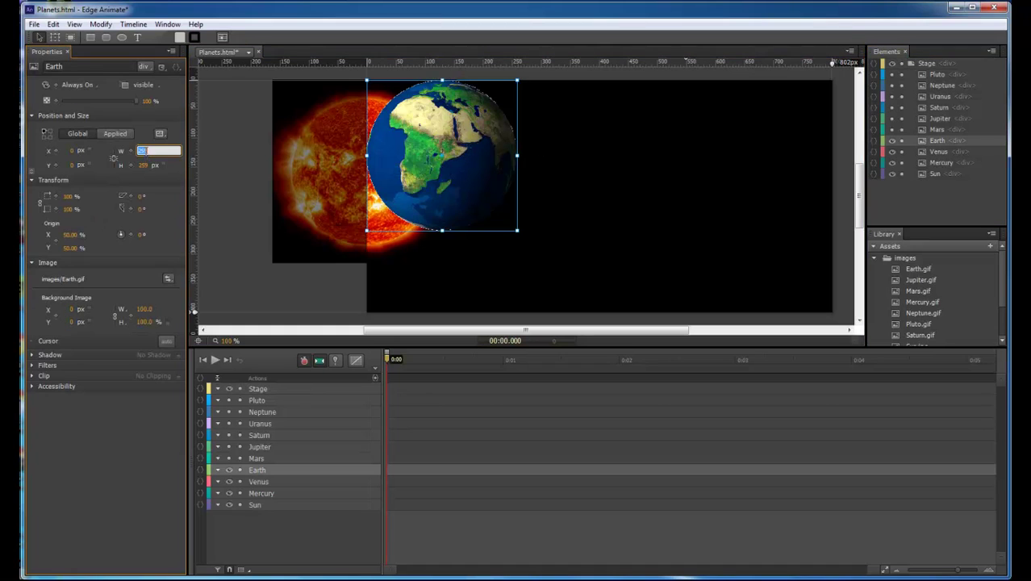
{"action": "type", "text": "28"}
{"action": "key", "text": "Return"}
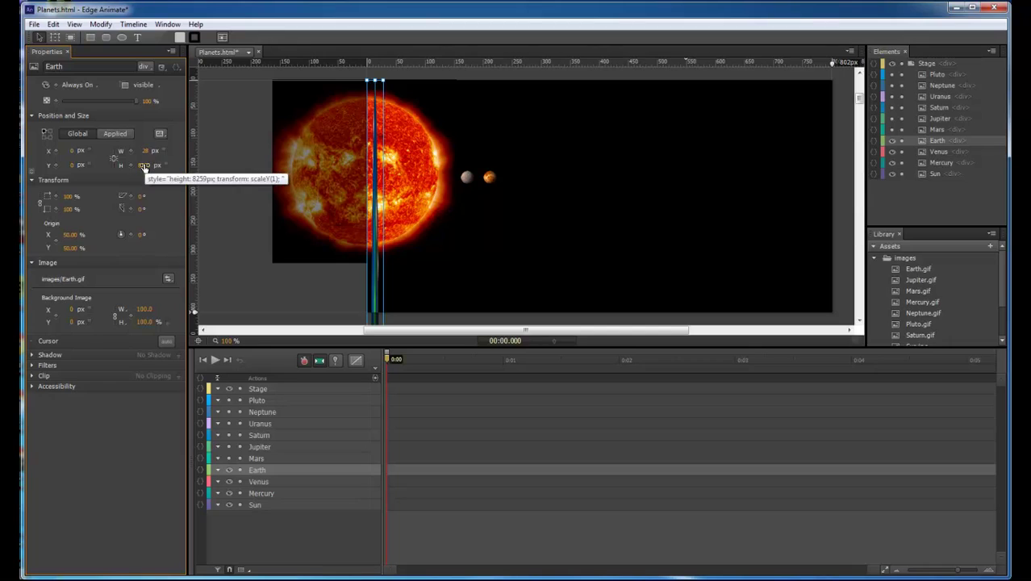
{"action": "type", "text": "28"}
{"action": "key", "text": "Return"}
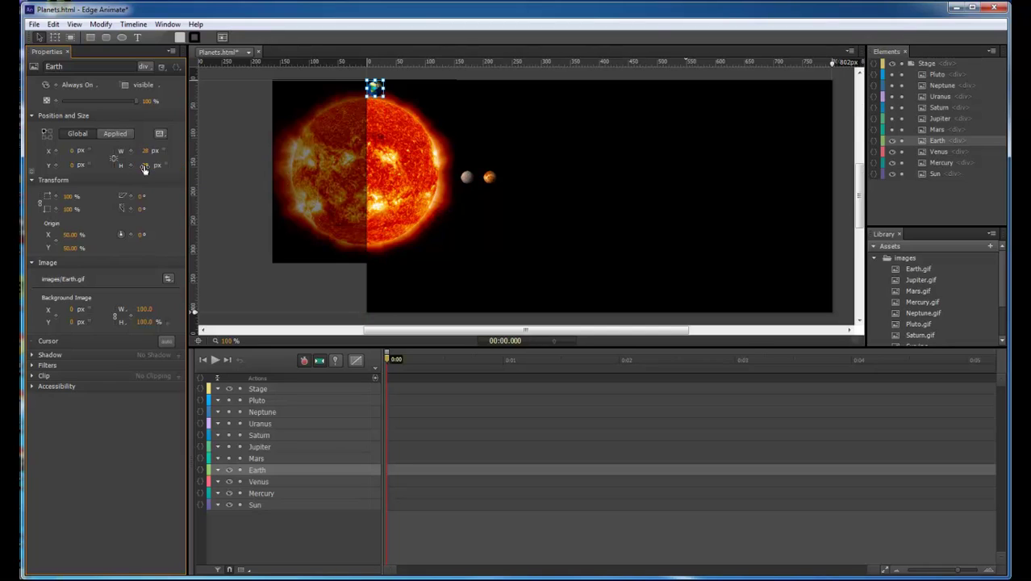
{"action": "left_click_drag", "start_coordinate": [375, 89], "coordinate": [514, 175]}
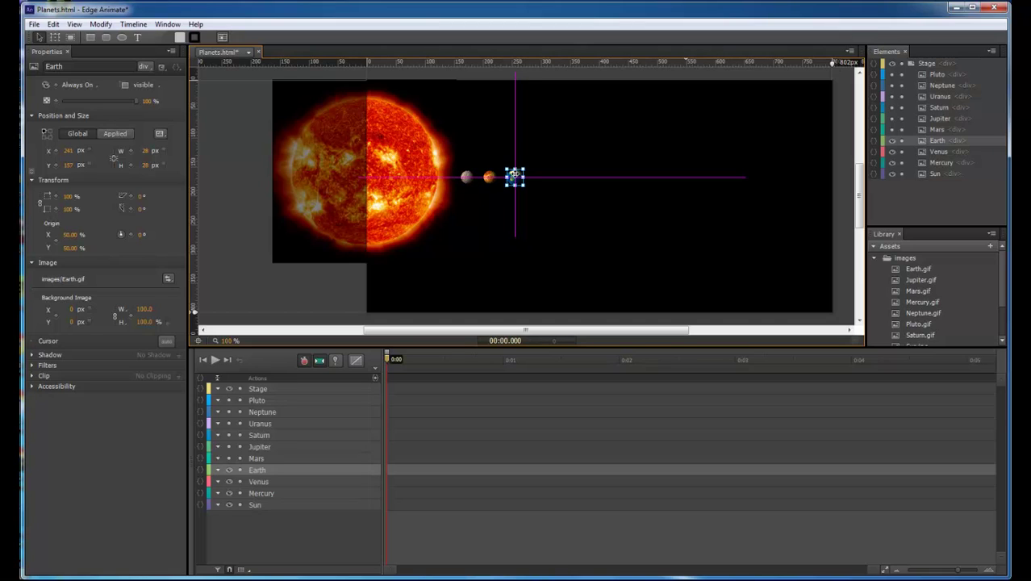
{"action": "left_click", "coordinate": [562, 169]}
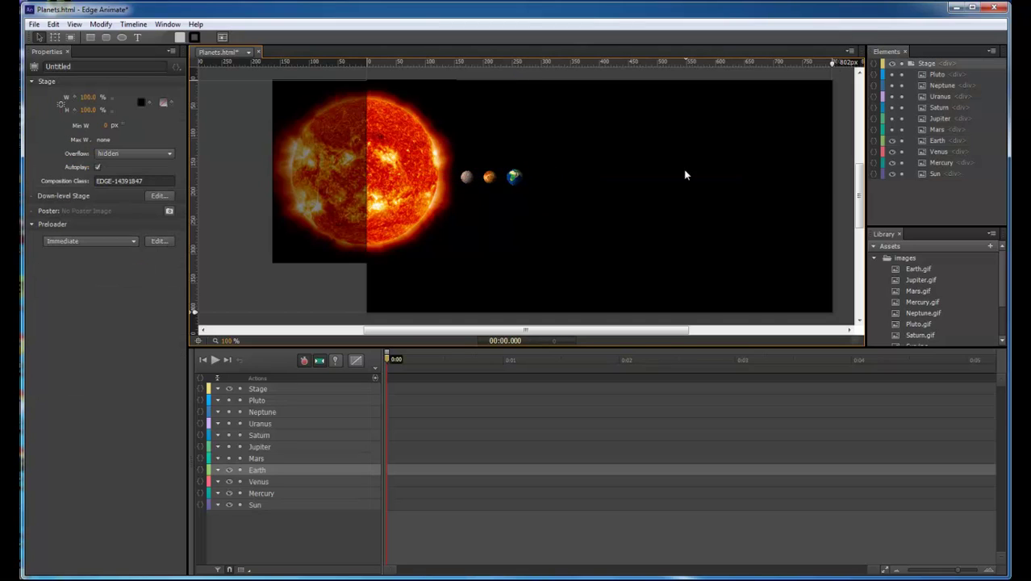
Step: Show Mars at 41 px wide and 41 px high, placed right of Earth on the same horizontal line
{"action": "left_click", "coordinate": [892, 129]}
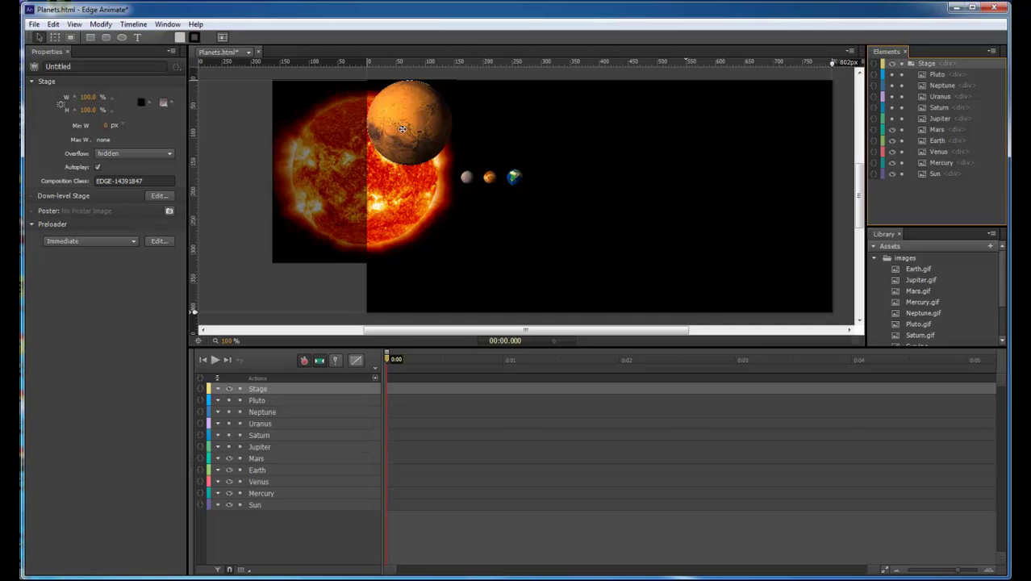
{"action": "left_click_drag", "start_coordinate": [398, 121], "coordinate": [567, 170]}
{"action": "left_click", "coordinate": [158, 150]}
{"action": "type", "text": "4"}
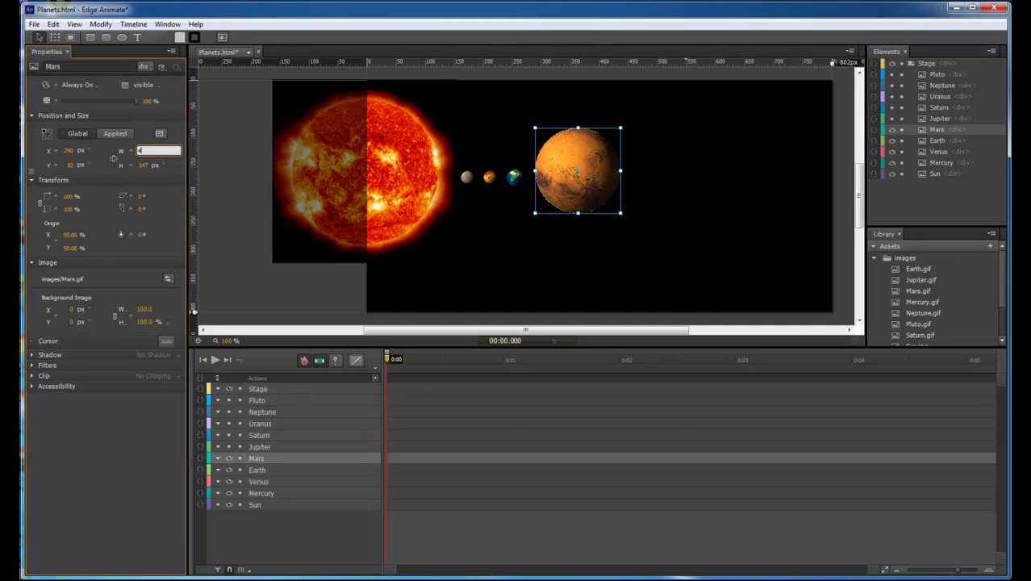
{"action": "type", "text": "1"}
{"action": "key", "text": "Tab"}
{"action": "type", "text": "41"}
{"action": "key", "text": "Return"}
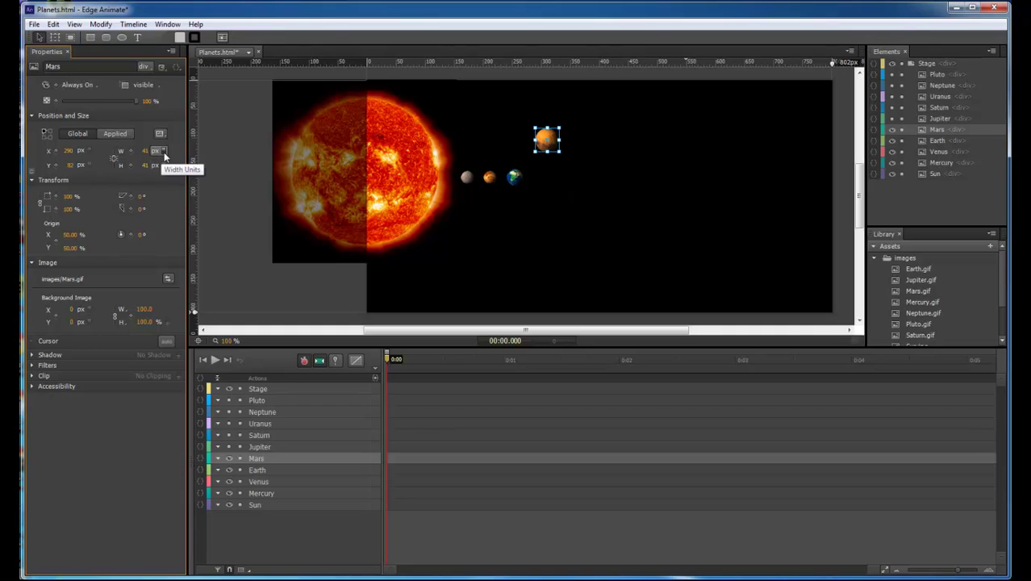
{"action": "left_click_drag", "start_coordinate": [548, 138], "coordinate": [547, 172]}
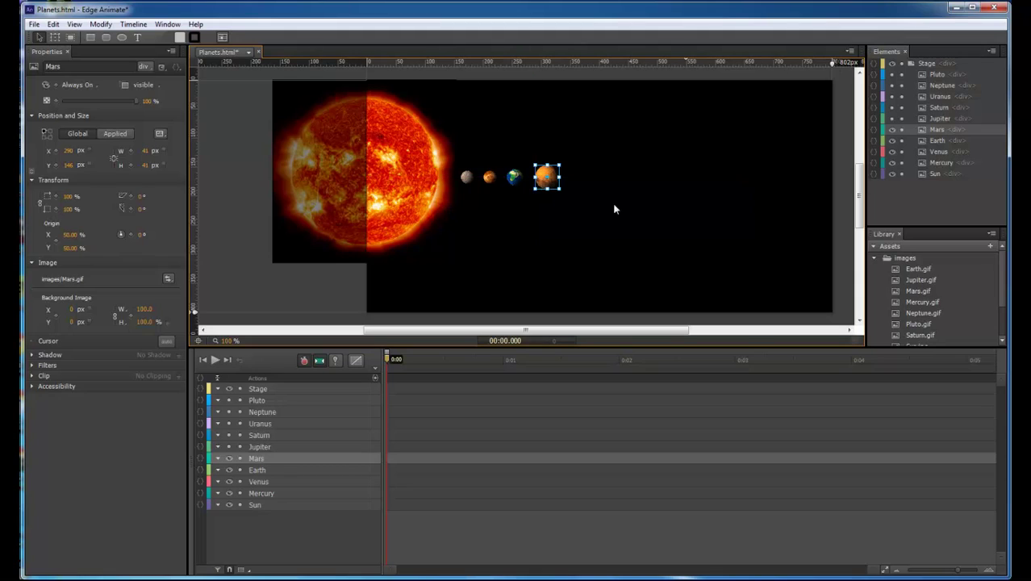
{"action": "left_click", "coordinate": [615, 207]}
Step: Show Jupiter to the right of Mars and set its width and height to 67 px
{"action": "left_click", "coordinate": [891, 119]}
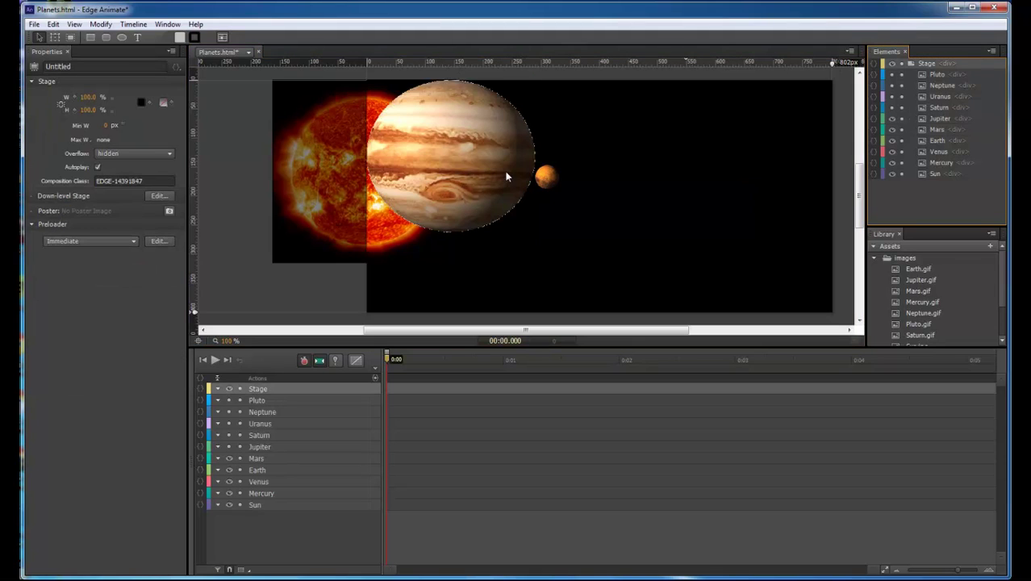
{"action": "left_click_drag", "start_coordinate": [449, 157], "coordinate": [651, 156]}
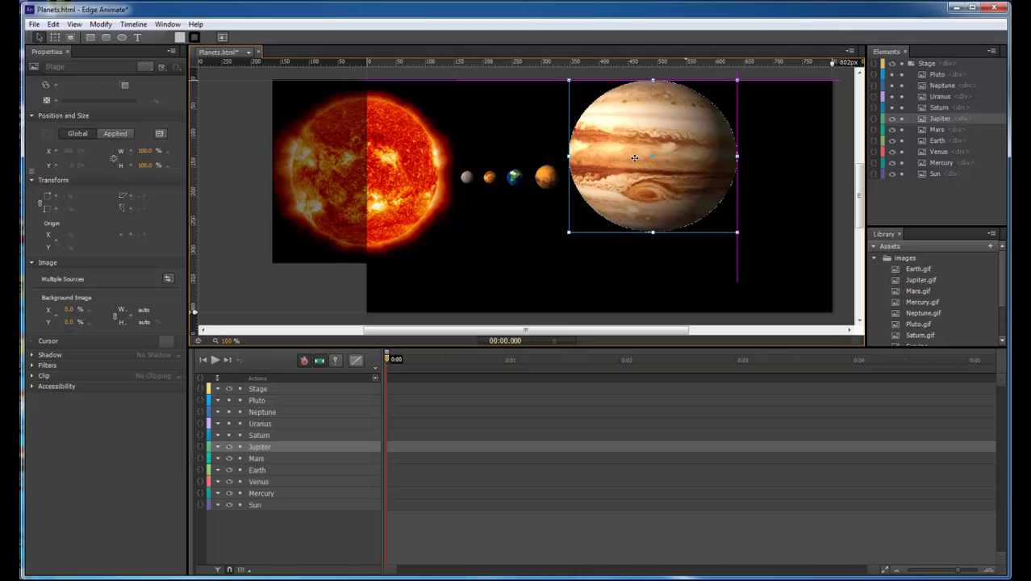
{"action": "left_click", "coordinate": [143, 151]}
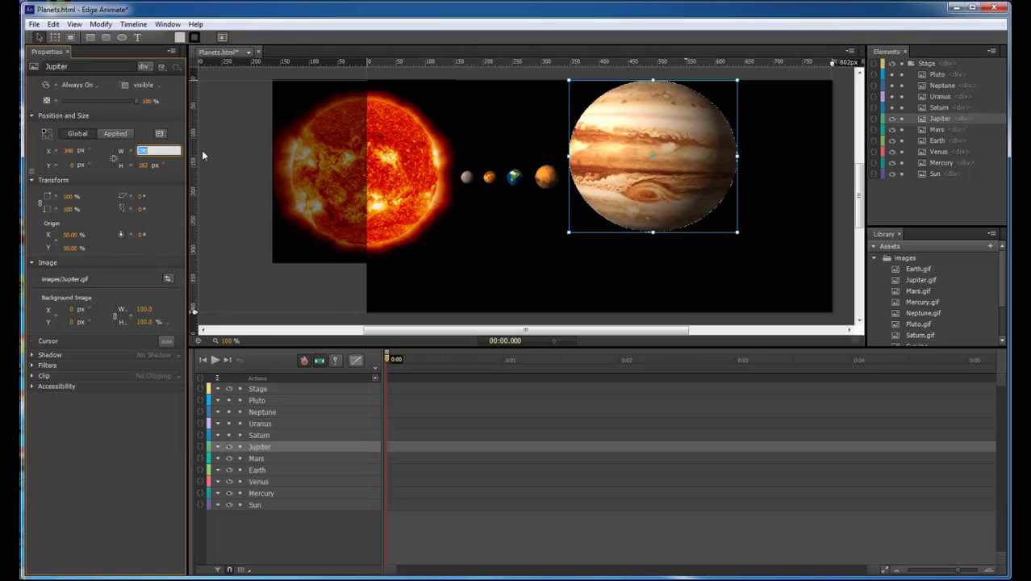
{"action": "type", "text": "67"}
{"action": "key", "text": "Tab"}
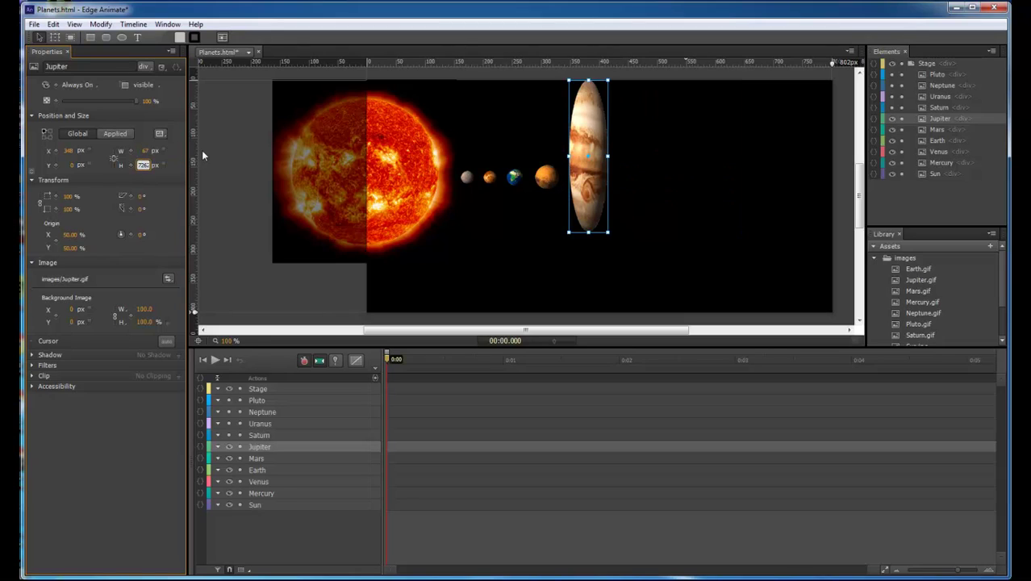
{"action": "key", "text": "End"}
{"action": "key", "text": "BackSpace"}
{"action": "key", "text": "BackSpace"}
{"action": "key", "text": "BackSpace"}
{"action": "key", "text": "BackSpace"}
{"action": "type", "text": "67"}
{"action": "key", "text": "Return"}
Step: Move Jupiter down into line with the other planets, at about Y 133 px, and deselect it
{"action": "left_click_drag", "start_coordinate": [598, 100], "coordinate": [591, 170]}
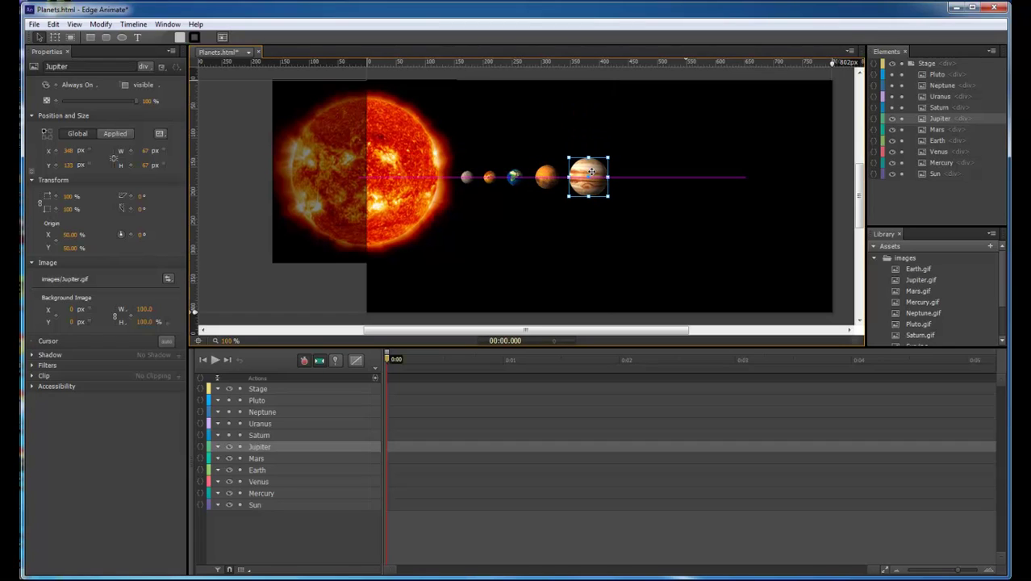
{"action": "left_click", "coordinate": [690, 203]}
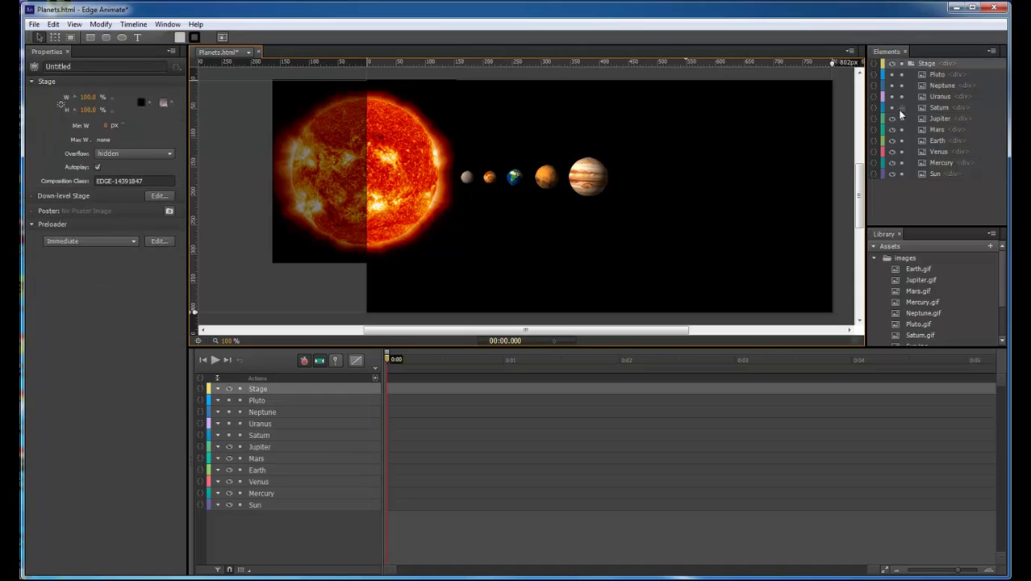
Step: Show Saturn on the stage and set its width to 189 px and its height to 99 px
{"action": "left_click", "coordinate": [891, 107]}
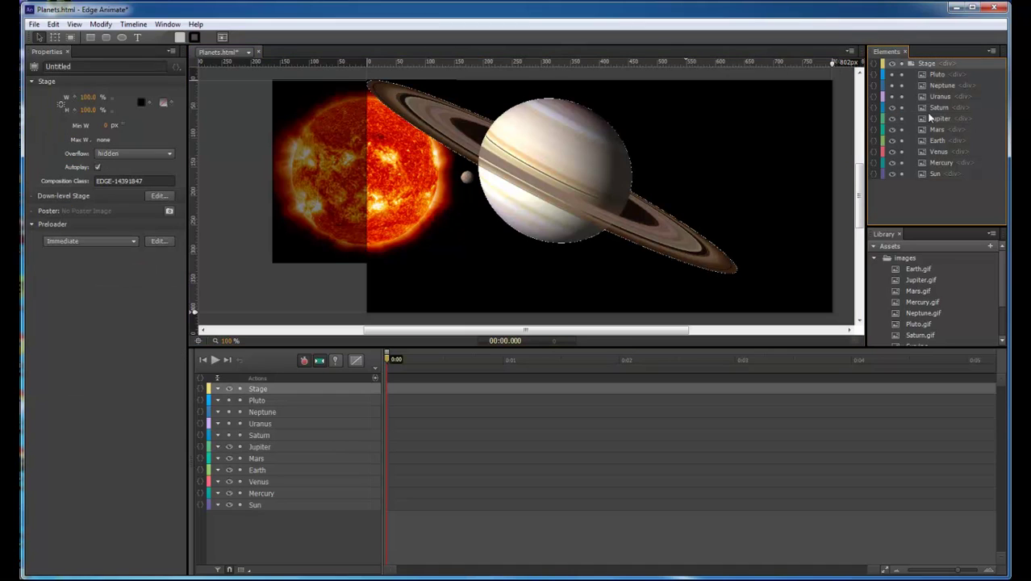
{"action": "left_click", "coordinate": [573, 176]}
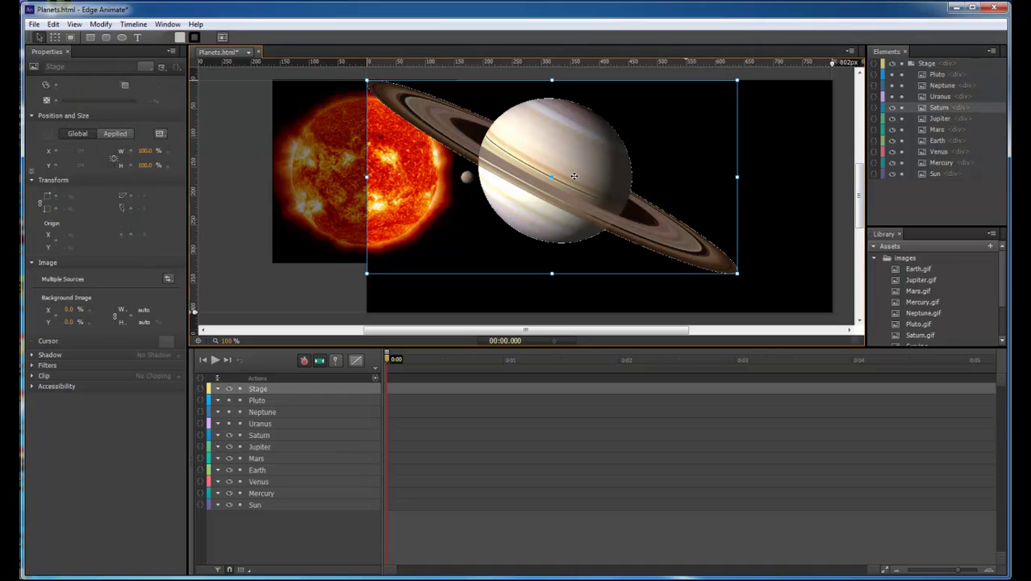
{"action": "left_click", "coordinate": [141, 151]}
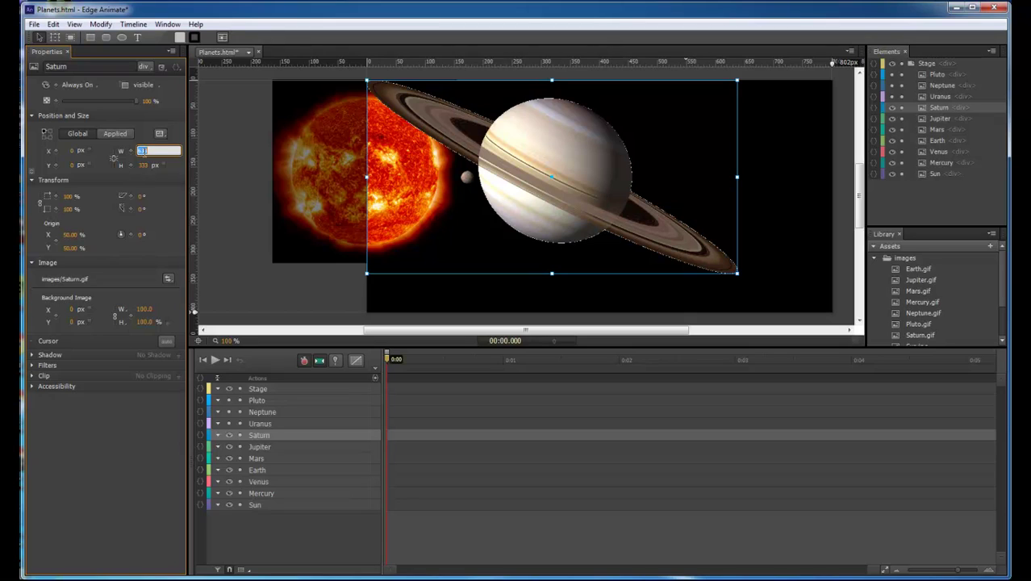
{"action": "type", "text": "180"}
{"action": "key", "text": "Tab"}
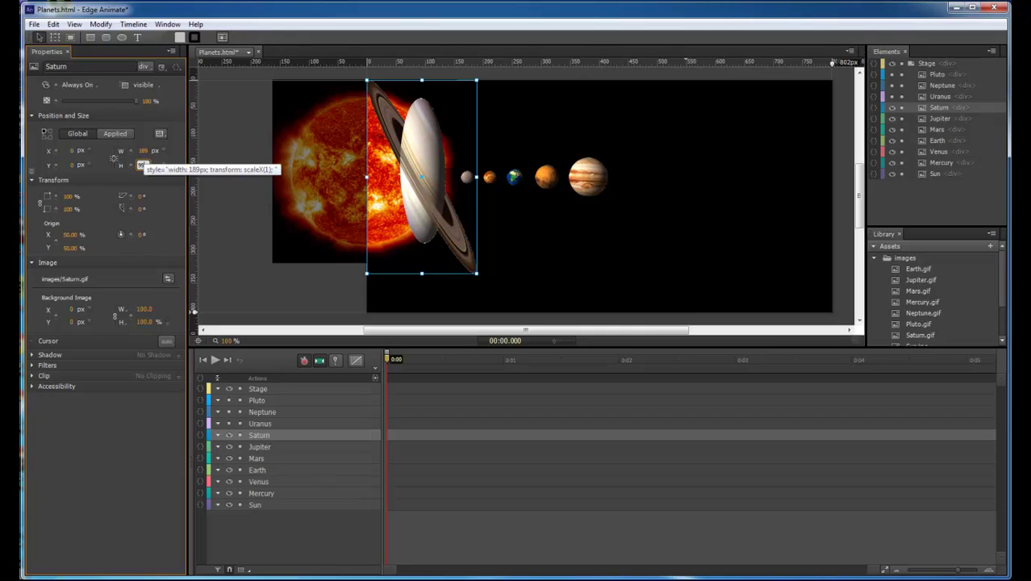
{"action": "type", "text": "99"}
{"action": "key", "text": "Return"}
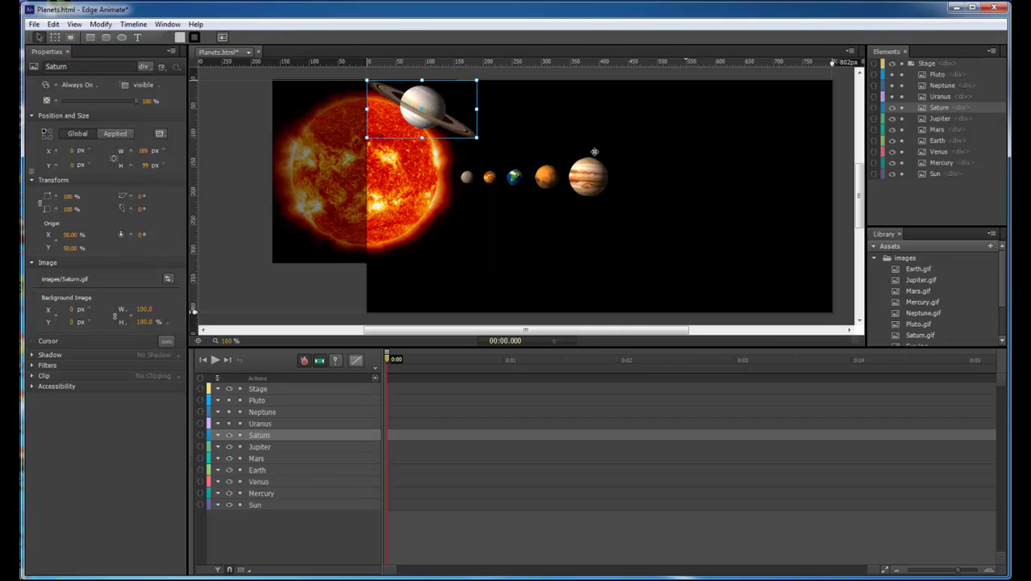
Step: Move Saturn right of Jupiter, in line with the other planets, at about X 425 px and Y 117 px, and deselect it
{"action": "left_click_drag", "start_coordinate": [435, 103], "coordinate": [681, 173]}
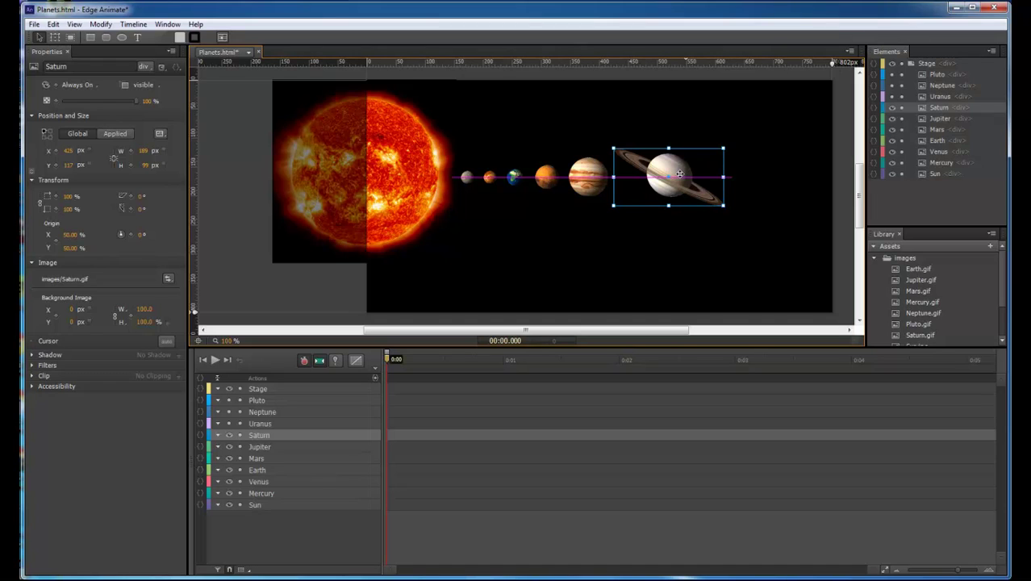
{"action": "left_click", "coordinate": [775, 212]}
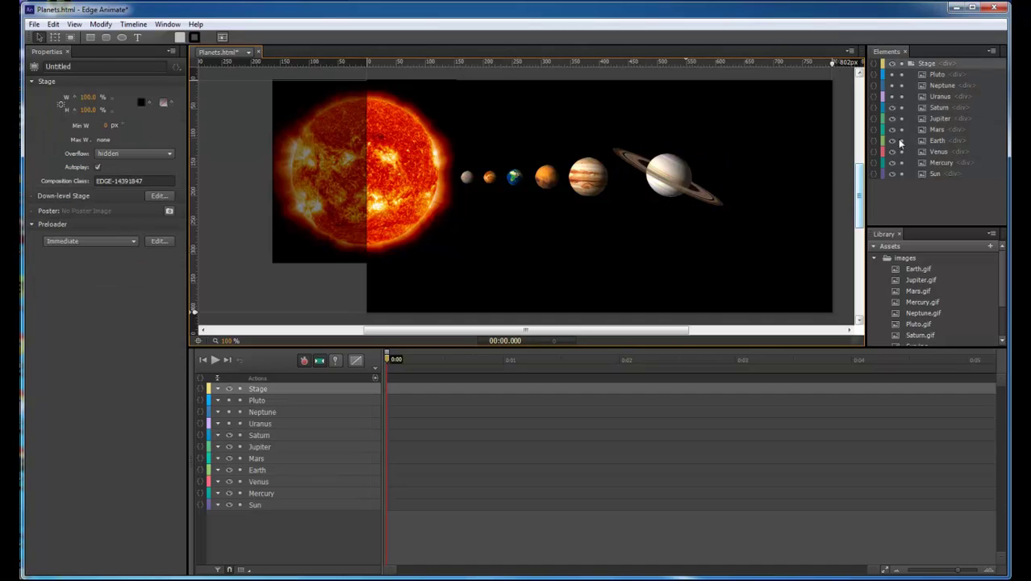
Step: Show Uranus at 67 px wide and 67 px high, placed right of Saturn in line with the other planets
{"action": "left_click", "coordinate": [892, 96]}
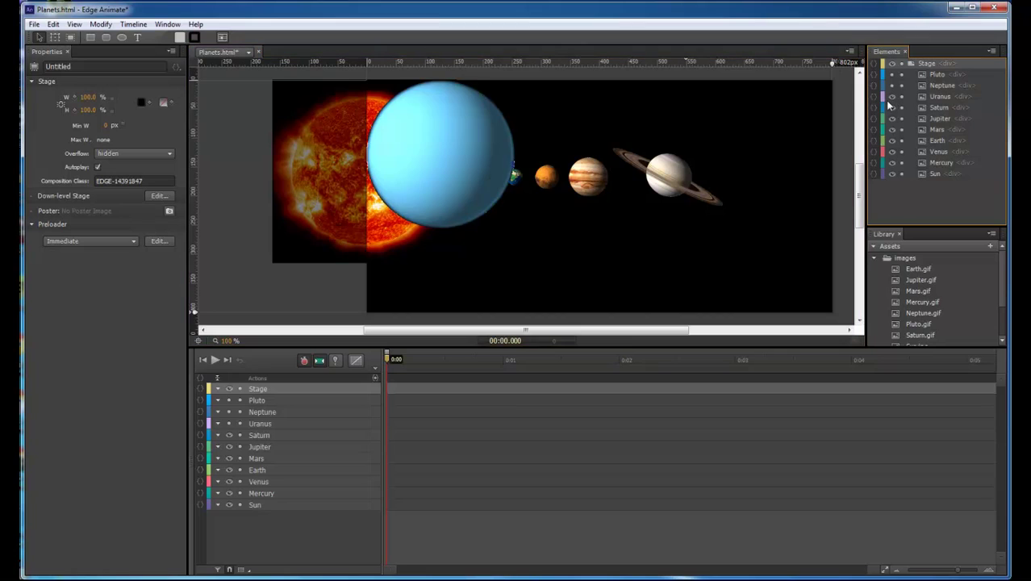
{"action": "left_click", "coordinate": [425, 150]}
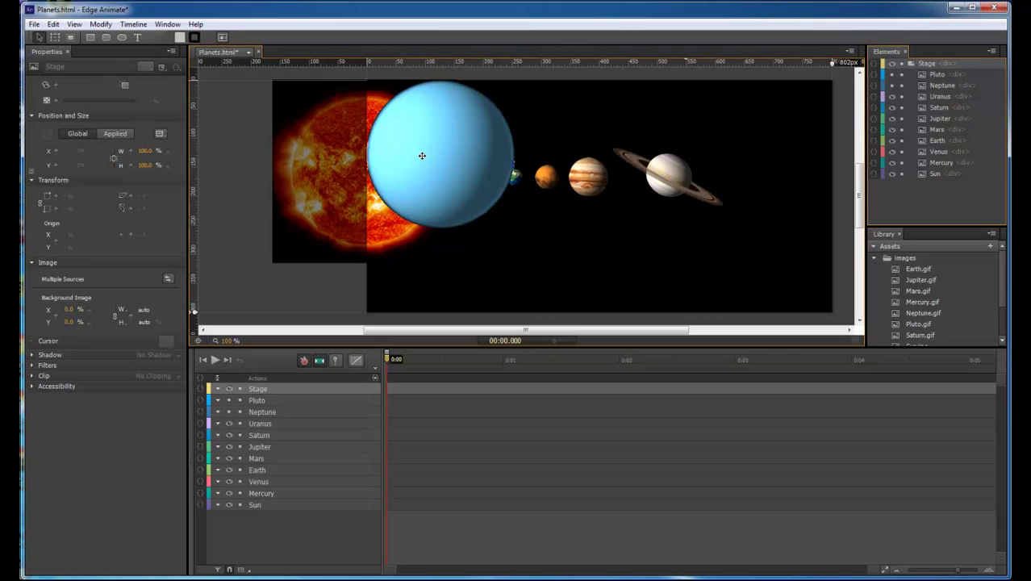
{"action": "left_click", "coordinate": [143, 152]}
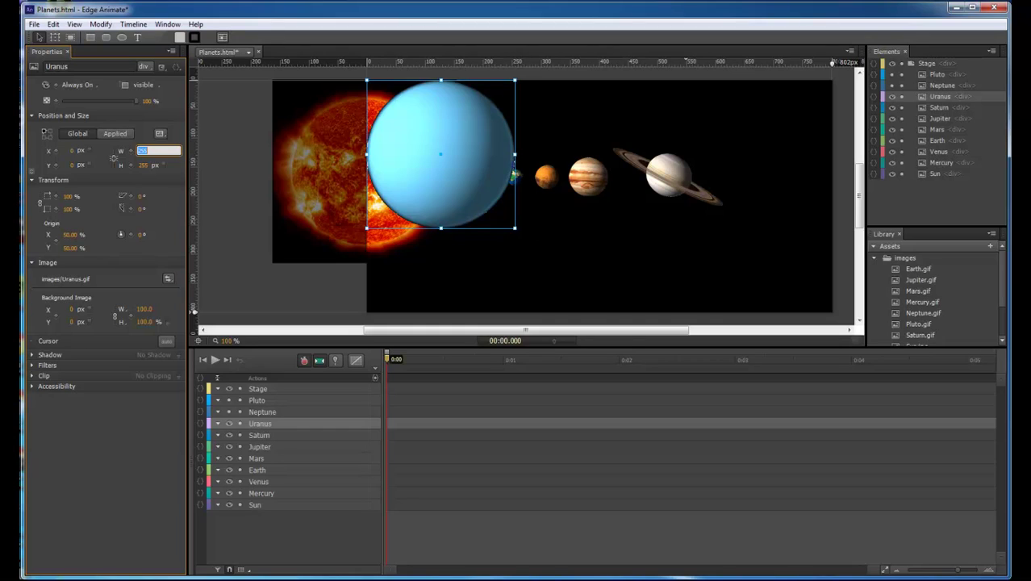
{"action": "type", "text": "67"}
{"action": "key", "text": "Tab"}
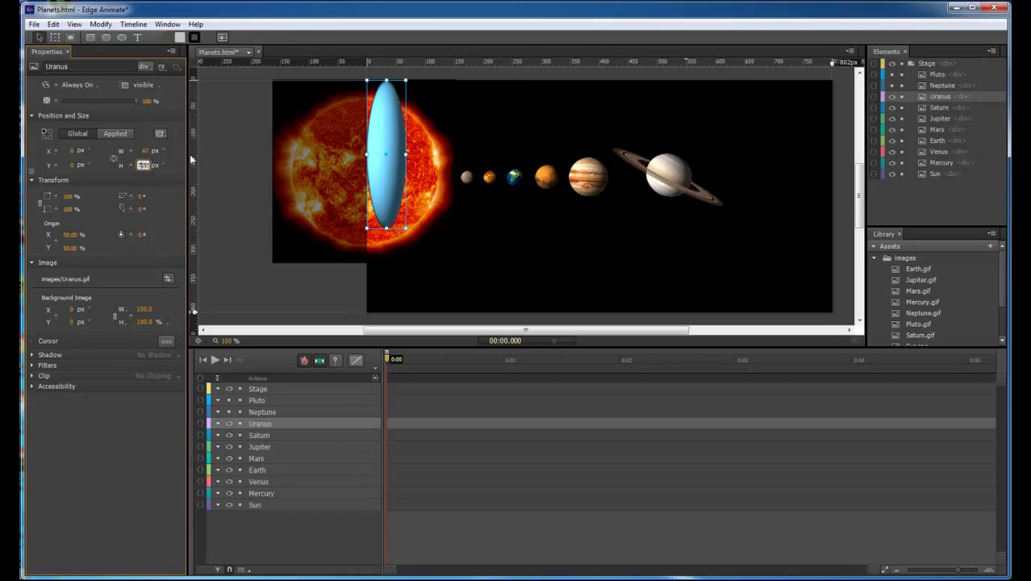
{"action": "type", "text": "75"}
{"action": "key", "text": "BackSpace"}
{"action": "key", "text": "BackSpace"}
{"action": "type", "text": "67"}
{"action": "key", "text": "Return"}
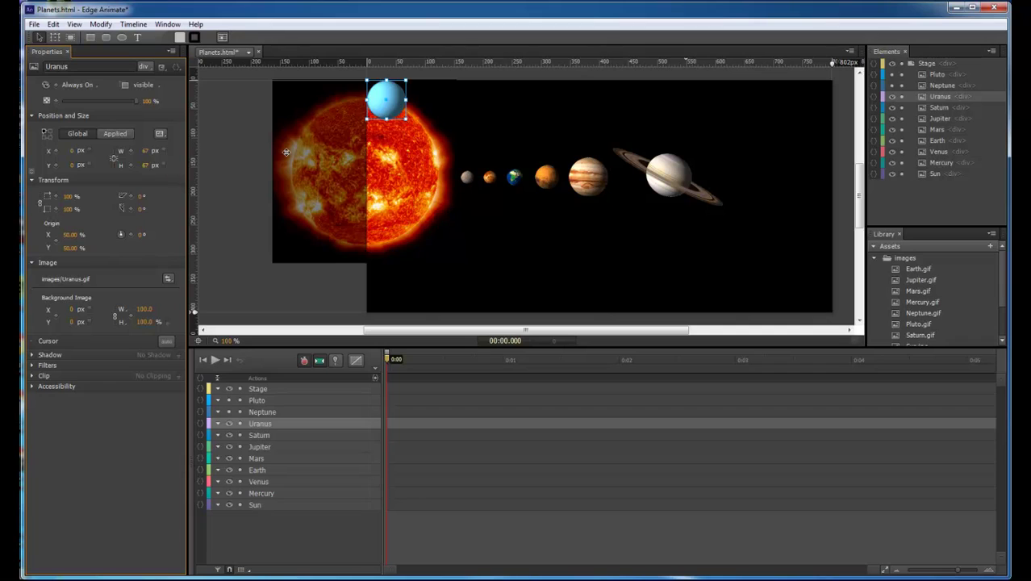
{"action": "left_click_drag", "start_coordinate": [385, 93], "coordinate": [740, 172]}
{"action": "left_click", "coordinate": [791, 202]}
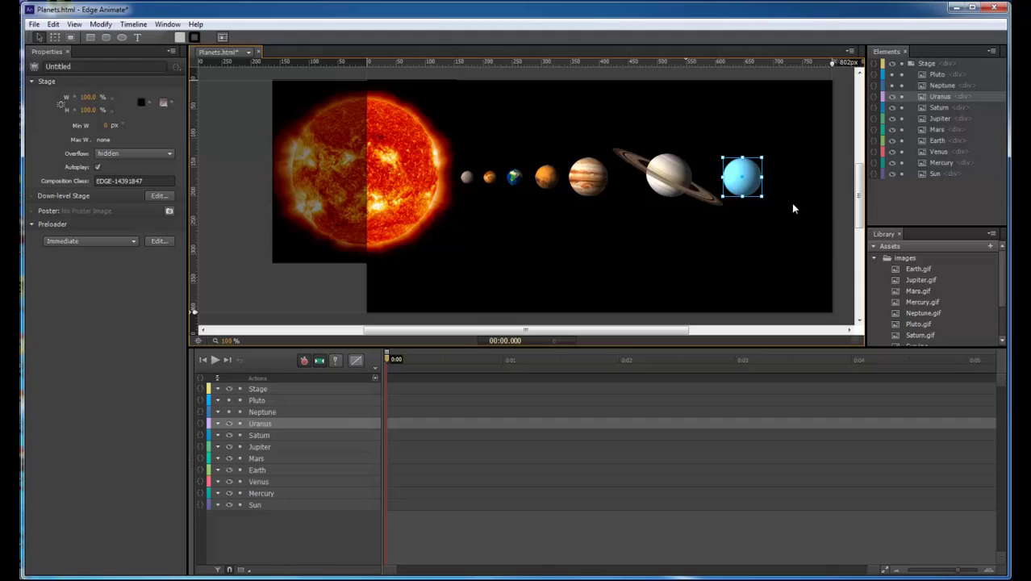
Step: Show Neptune at 67 px wide and 67 px high, placed right of Uranus at about X 696 px and Y 139 px
{"action": "left_click", "coordinate": [892, 85]}
{"action": "left_click", "coordinate": [466, 158]}
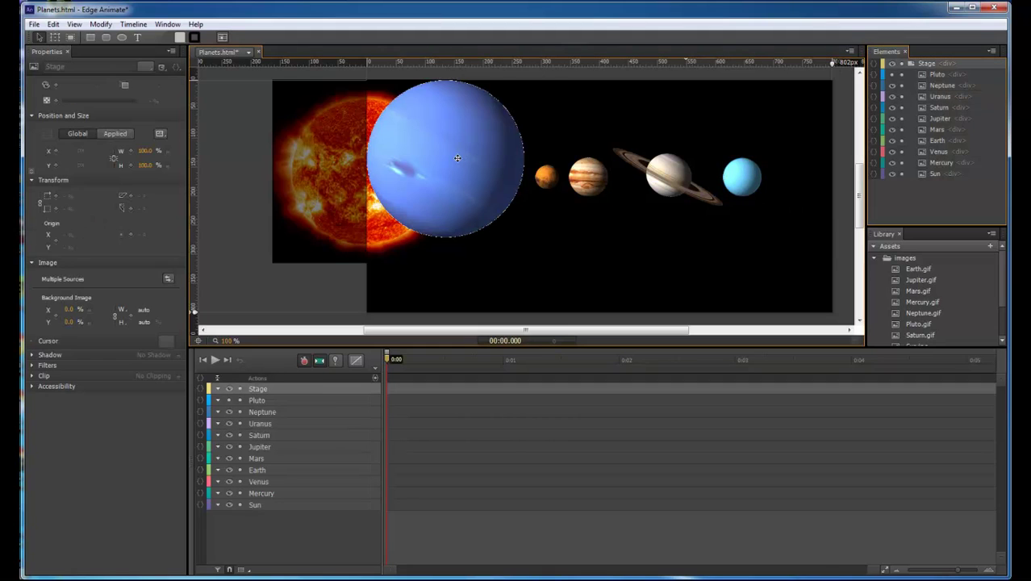
{"action": "left_click", "coordinate": [143, 150]}
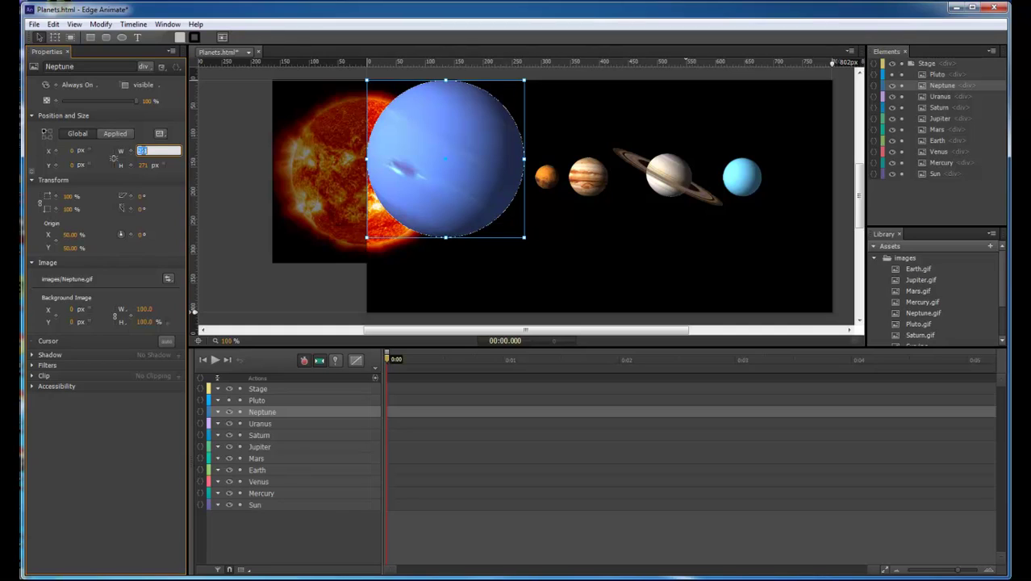
{"action": "key", "text": "Return"}
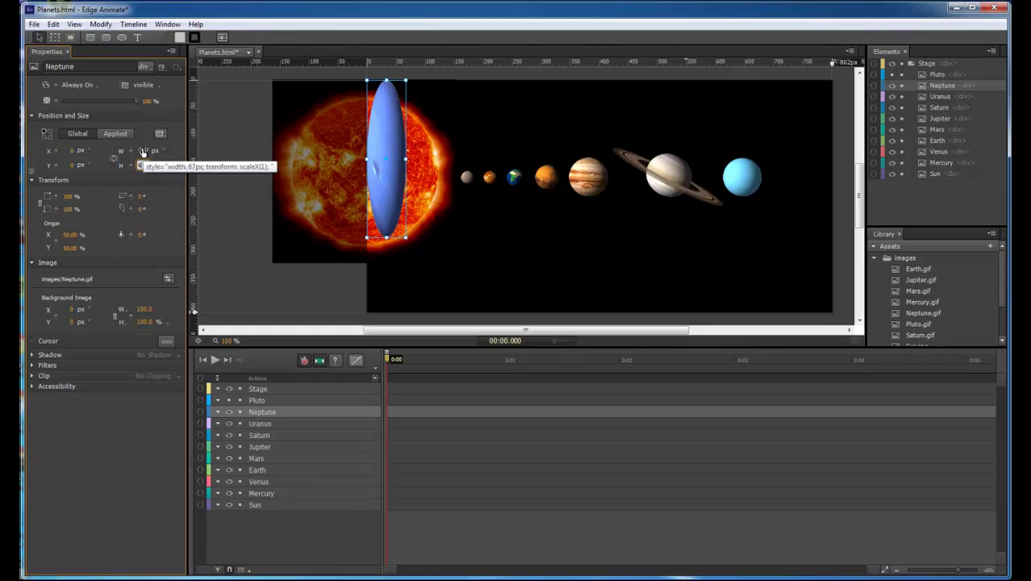
{"action": "type", "text": "67"}
{"action": "key", "text": "Return"}
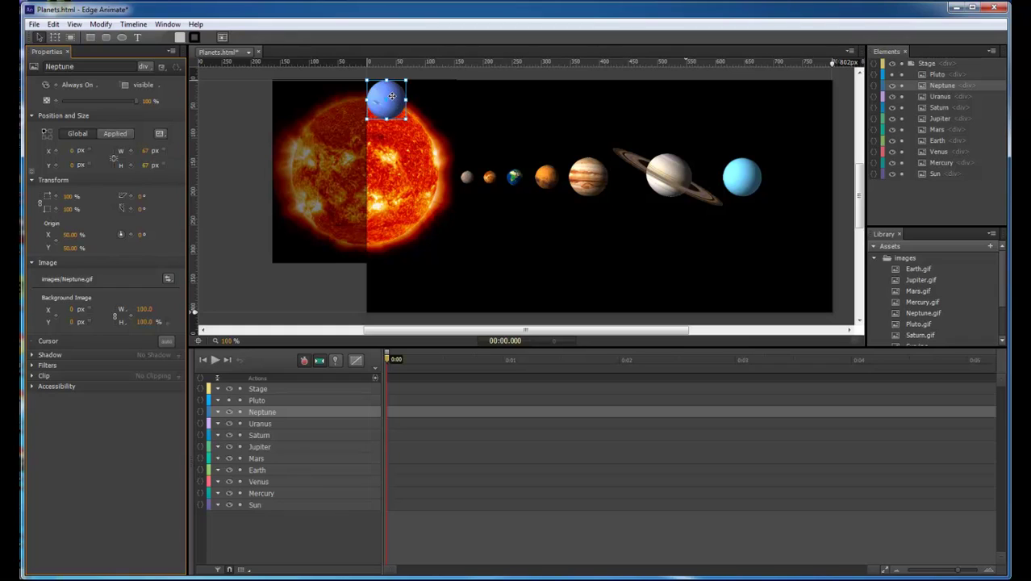
{"action": "left_click_drag", "start_coordinate": [757, 168], "coordinate": [795, 174]}
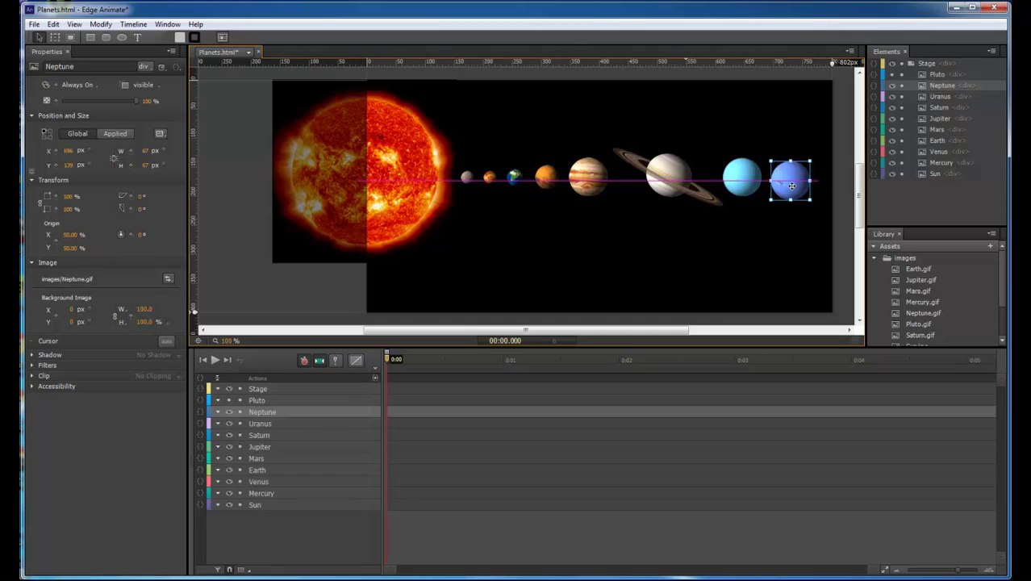
{"action": "left_click_drag", "start_coordinate": [793, 186], "coordinate": [791, 216]}
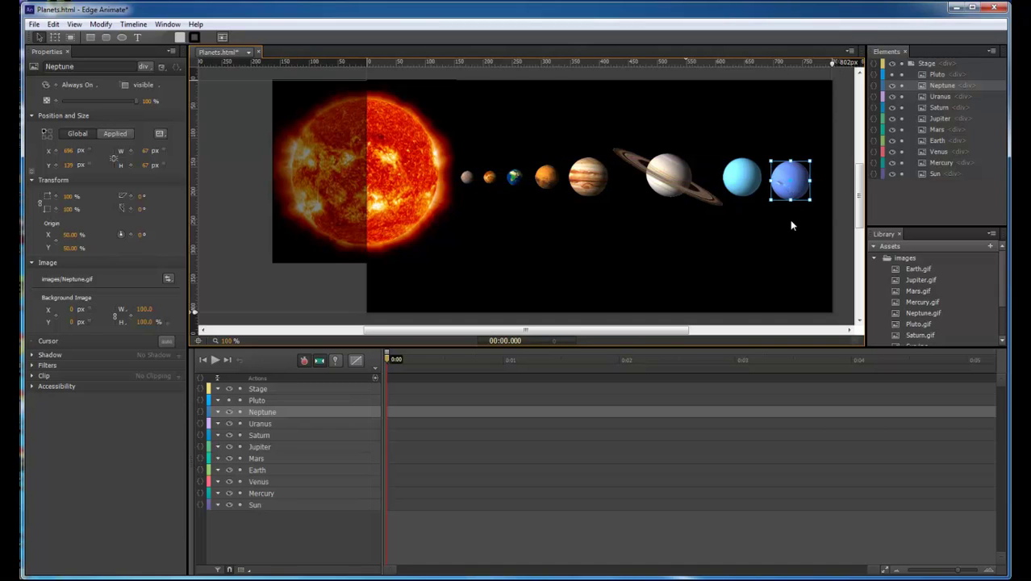
{"action": "left_click", "coordinate": [789, 219]}
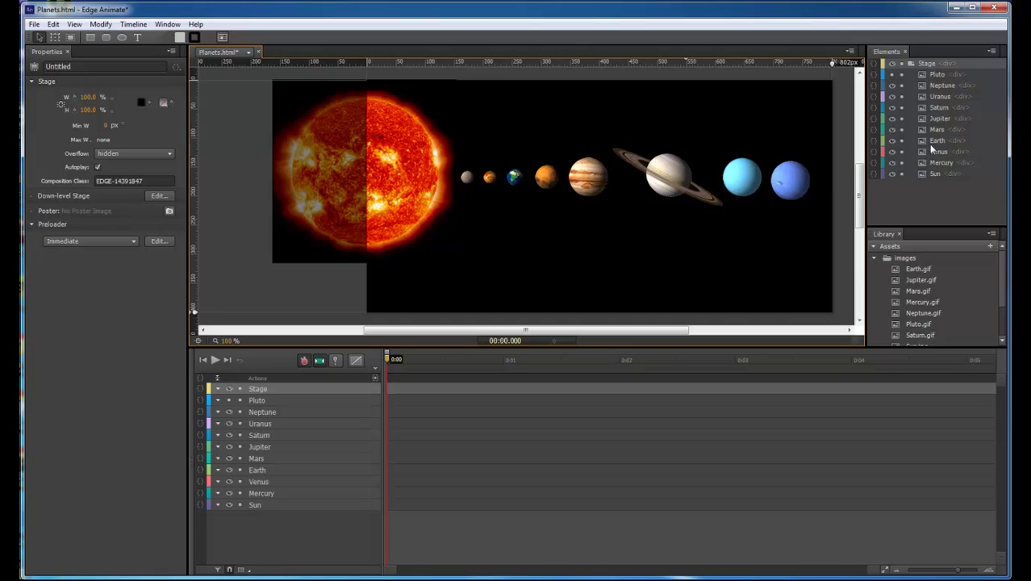
Step: Show Pluto, extend the stage slightly to the right, and set Pluto's width and height to 22 px
{"action": "key", "text": "ctrl+v"}
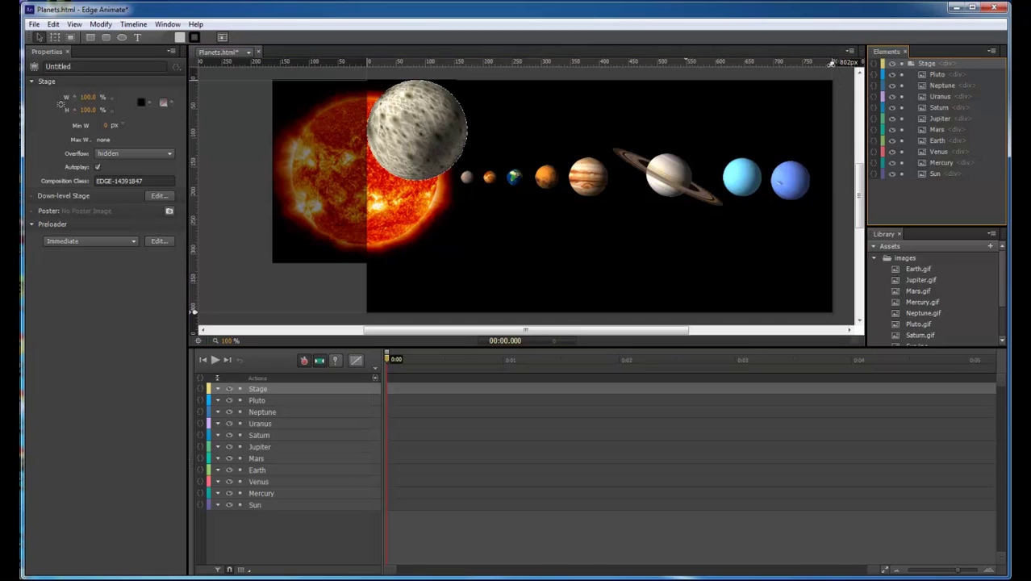
{"action": "left_click_drag", "start_coordinate": [831, 63], "coordinate": [853, 64]}
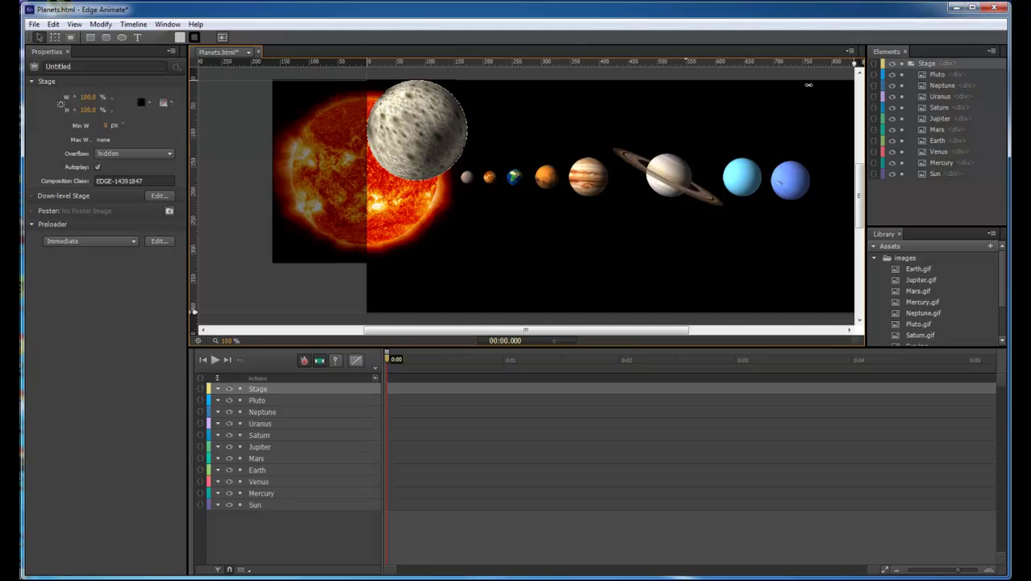
{"action": "left_click", "coordinate": [427, 134]}
{"action": "left_click", "coordinate": [142, 153]}
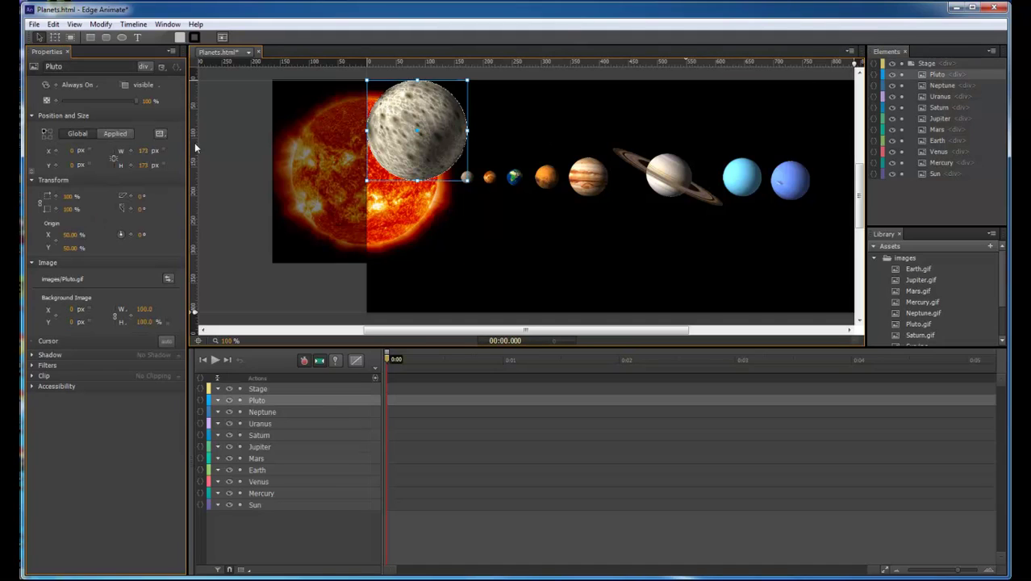
{"action": "type", "text": "22"}
{"action": "key", "text": "Tab"}
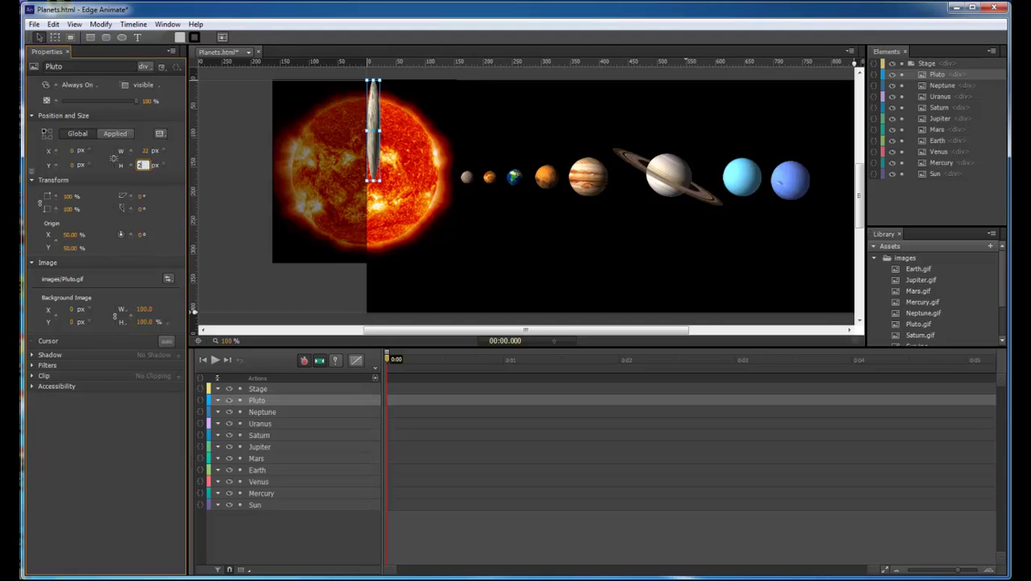
{"action": "type", "text": "22"}
{"action": "key", "text": "Return"}
Step: Move Pluto right of Neptune, in line with the other planets, and deselect it
{"action": "left_click_drag", "start_coordinate": [695, 94], "coordinate": [831, 178]}
{"action": "left_click", "coordinate": [817, 129]}
{"action": "left_click", "coordinate": [704, 127]}
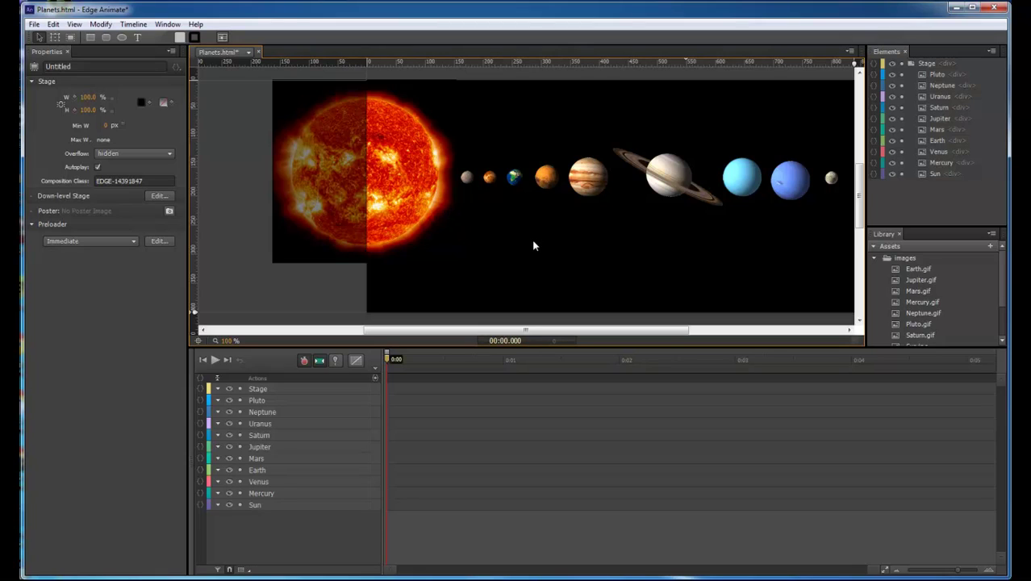
Step: Save the Planets composition with all the planets in place
{"action": "key", "text": "ctrl+s"}
{"action": "left_click", "coordinate": [410, 184]}
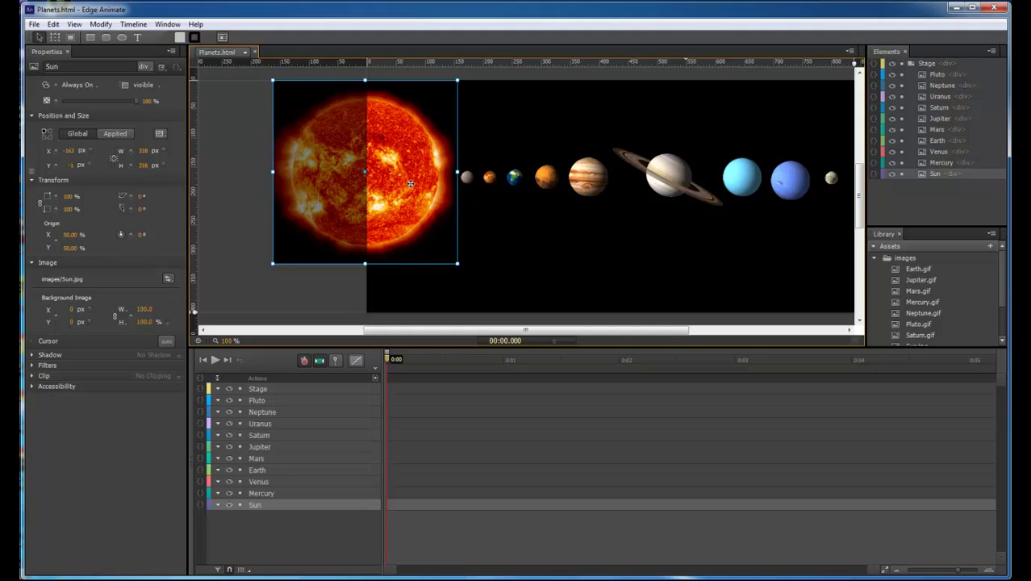
{"action": "left_click", "coordinate": [548, 227]}
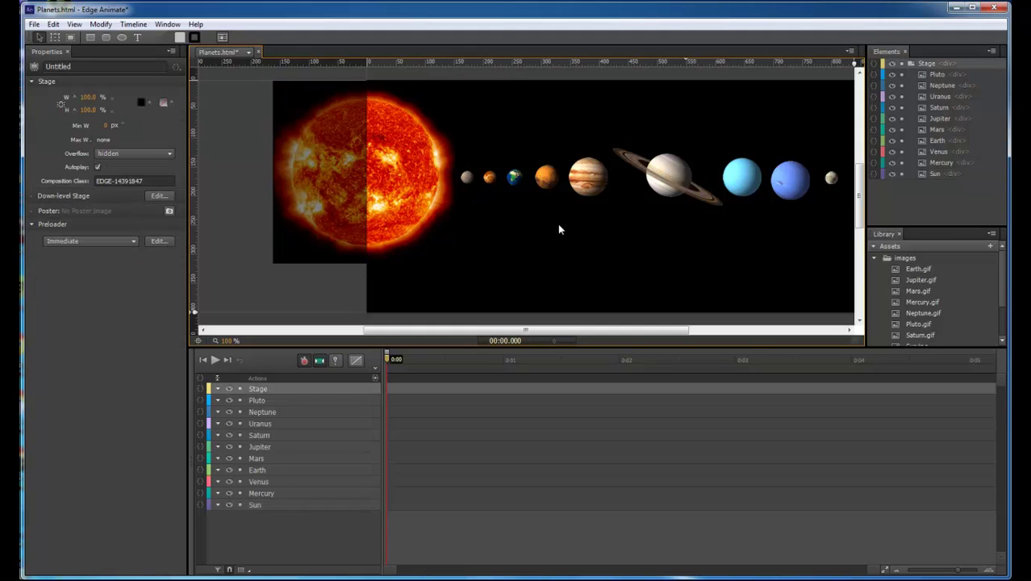
{"action": "key", "text": "ctrl+s"}
Step: Draw a rectangle below the inner planets, about 189 px wide and 163 px high
{"action": "left_click", "coordinate": [95, 37]}
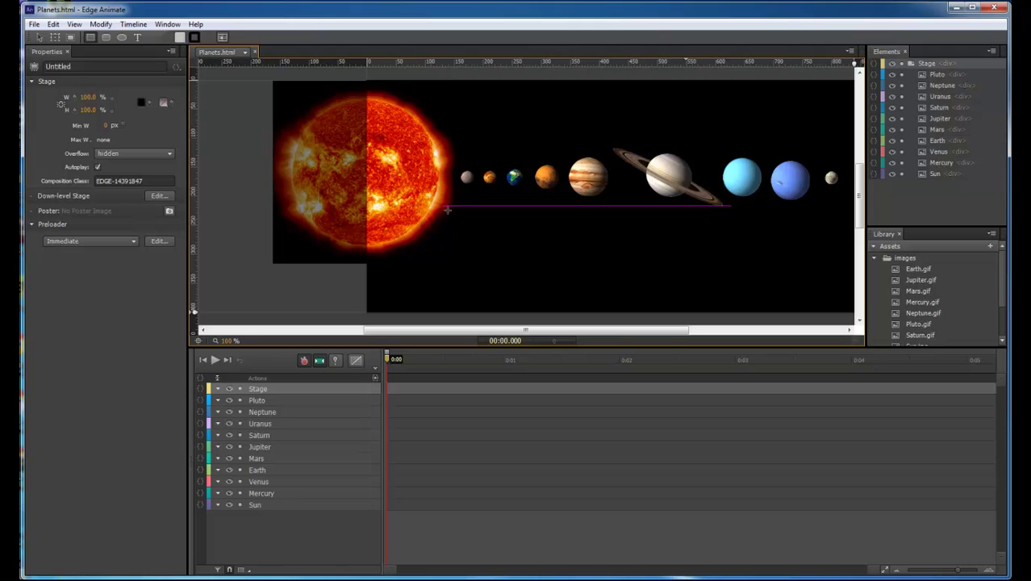
{"action": "mouse_move", "coordinate": [444, 211]}
{"action": "left_mouse_down"}
{"action": "mouse_move", "coordinate": [445, 281]}
{"action": "mouse_move", "coordinate": [473, 300]}
{"action": "mouse_move", "coordinate": [532, 306]}
{"action": "left_mouse_up"}
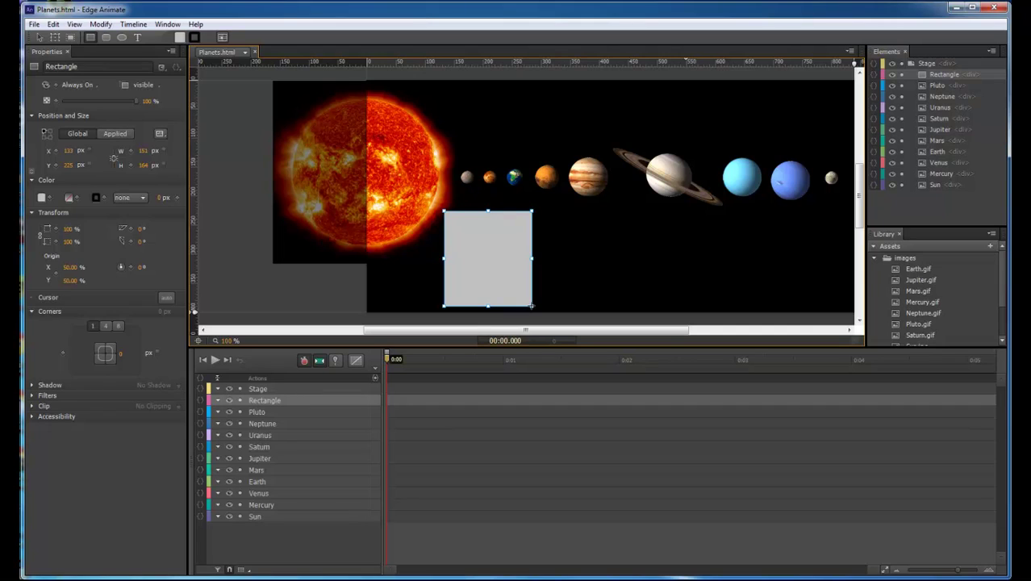
{"action": "left_click_drag", "start_coordinate": [531, 306], "coordinate": [554, 305]}
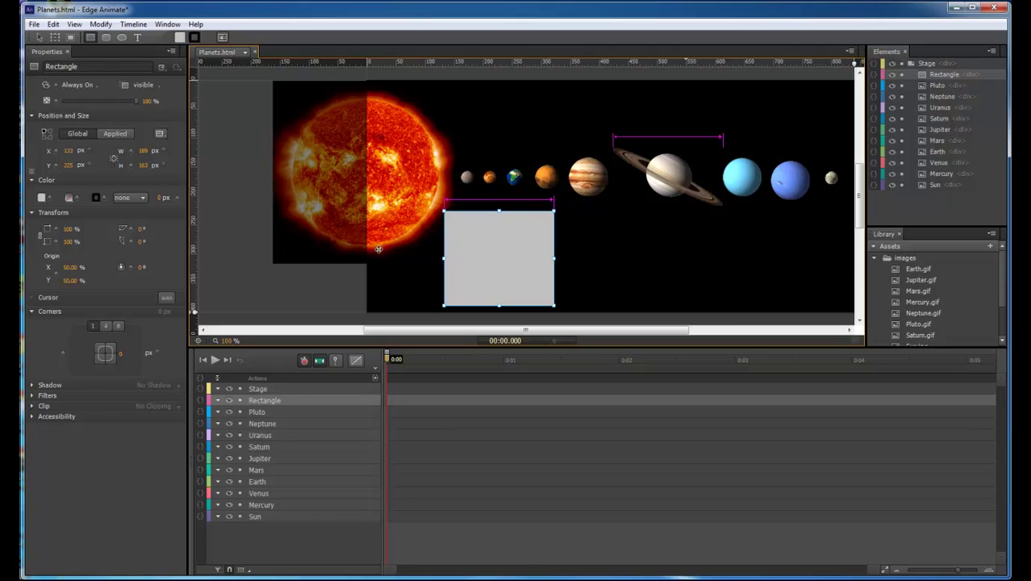
Step: Set the rectangle's width to 186 px and its height to 200 px
{"action": "left_click", "coordinate": [145, 151]}
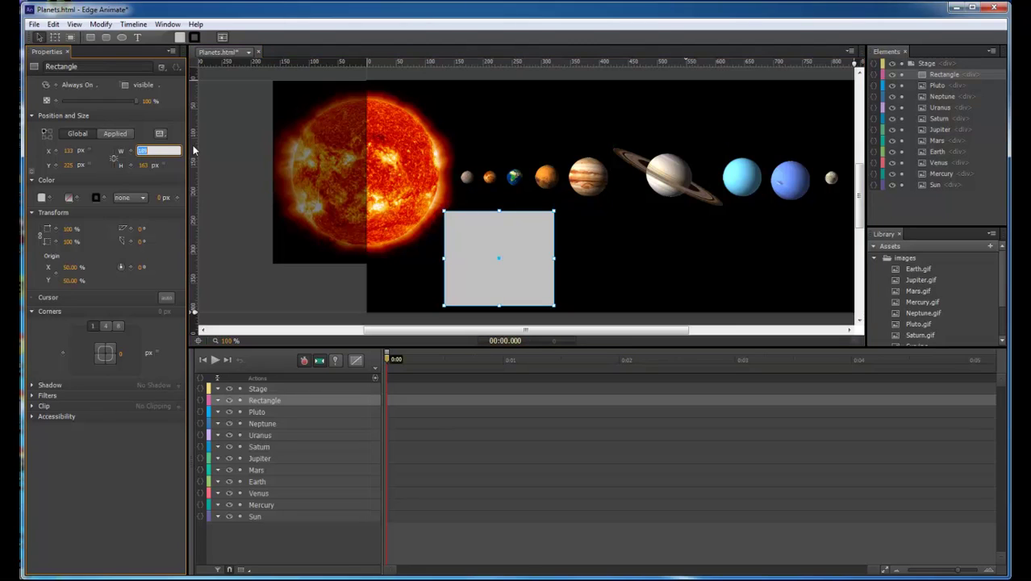
{"action": "type", "text": "2"}
{"action": "type", "text": "86"}
{"action": "key", "text": "Return"}
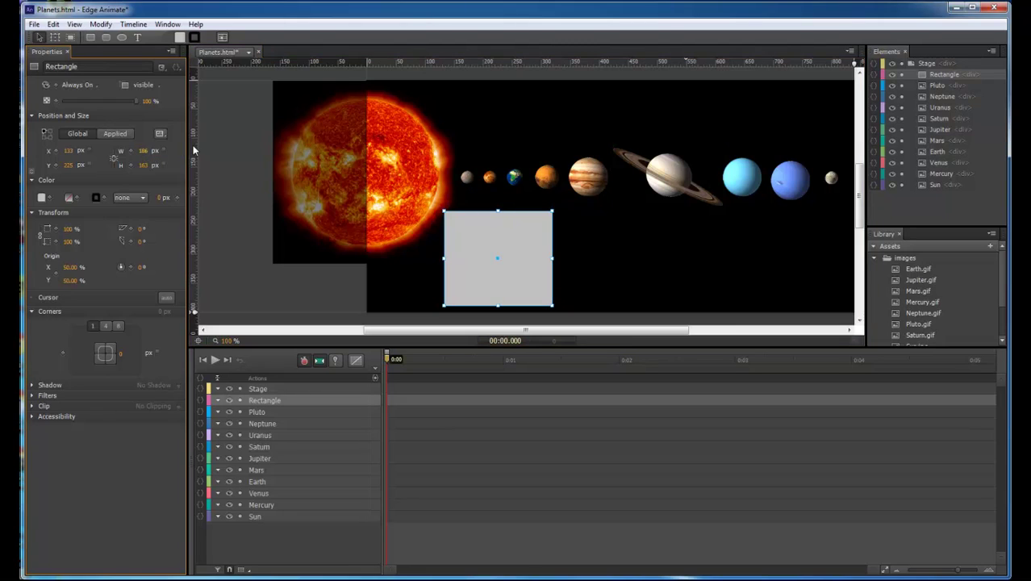
{"action": "left_click", "coordinate": [160, 163]}
{"action": "type", "text": "200"}
{"action": "key", "text": "Return"}
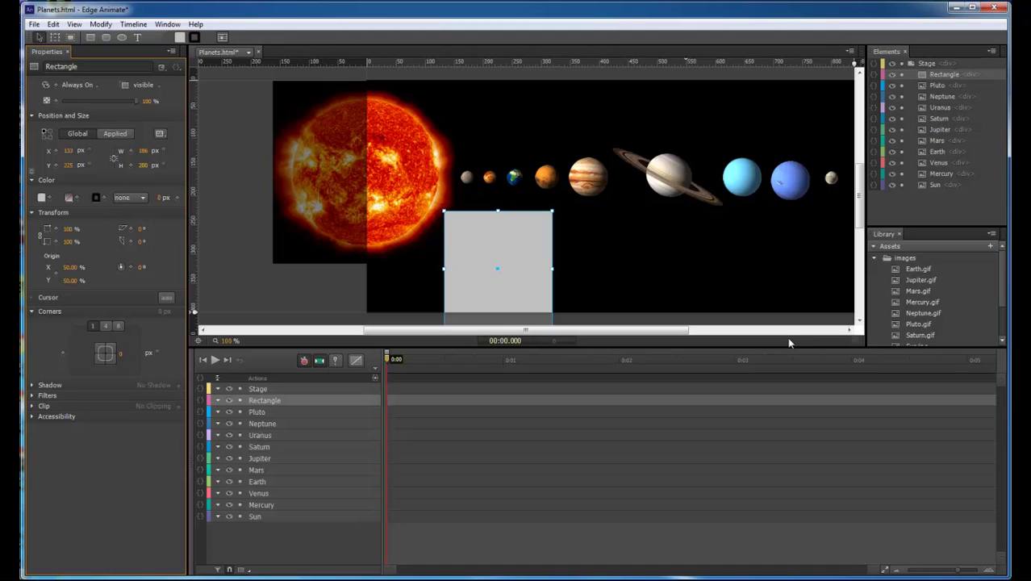
Step: Extend the stage downward past the rectangle's lower edge, to a height of about 500 px
{"action": "left_click_drag", "start_coordinate": [779, 346], "coordinate": [779, 363]}
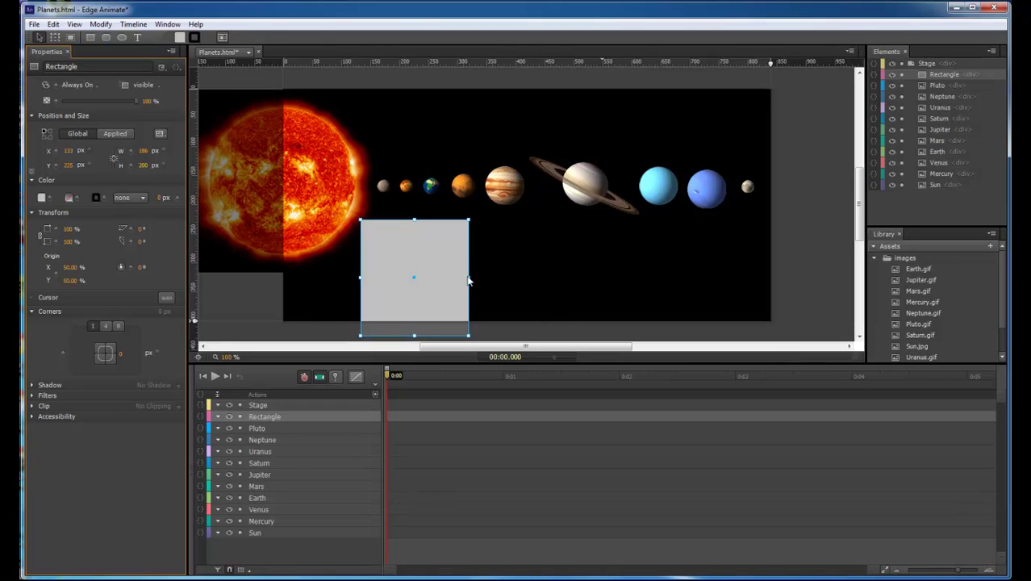
{"action": "left_click_drag", "start_coordinate": [860, 218], "coordinate": [862, 236]}
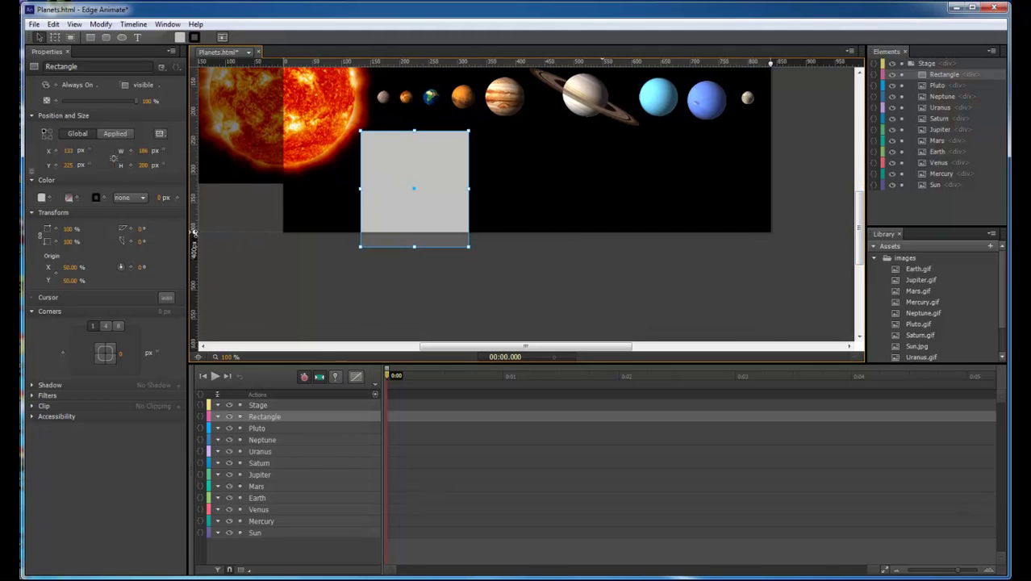
{"action": "left_click_drag", "start_coordinate": [193, 232], "coordinate": [194, 287]}
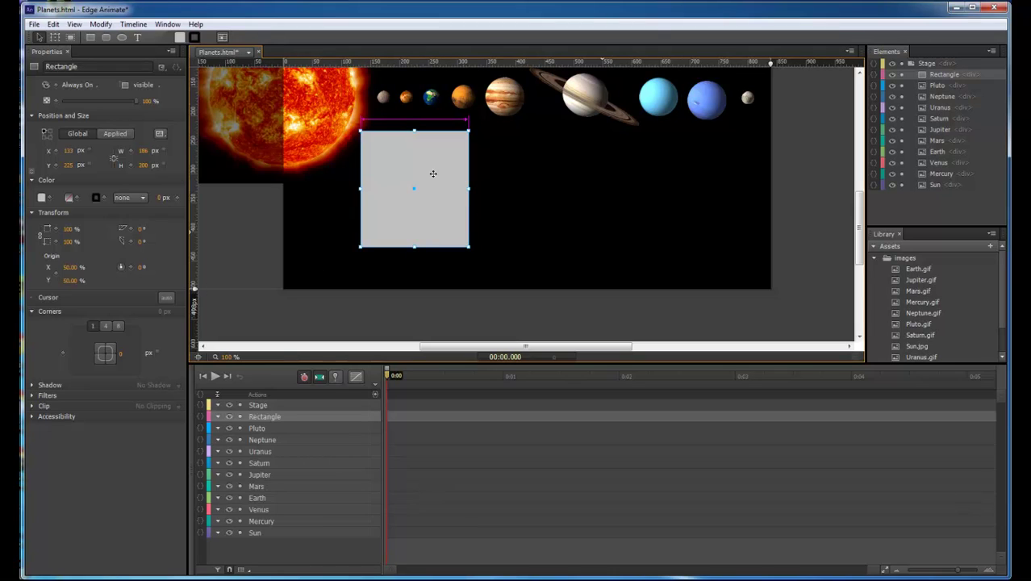
Step: Rename the rectangle element to Container and deselect it
{"action": "double_click", "coordinate": [267, 415]}
{"action": "type", "text": "Contain"}
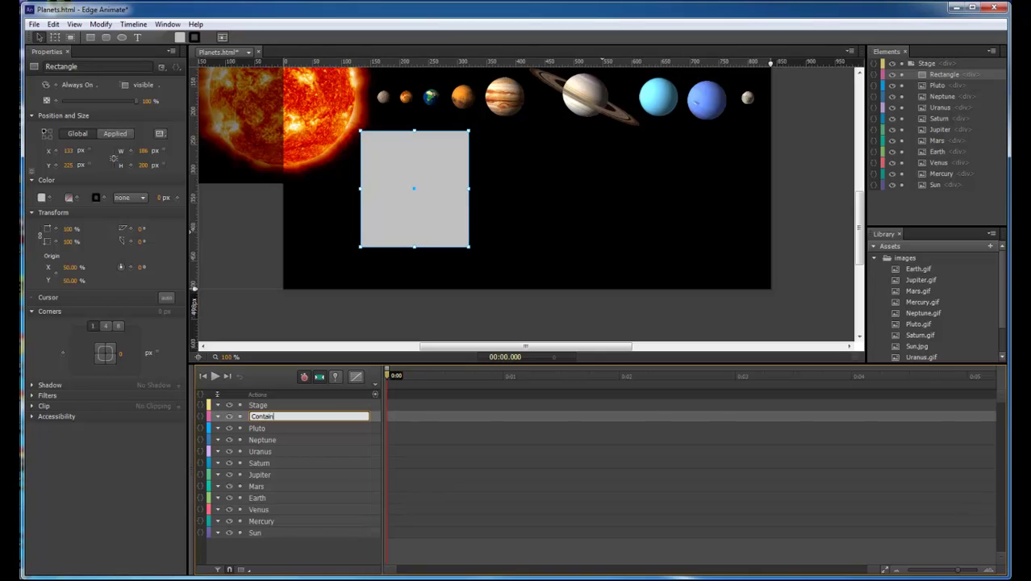
{"action": "type", "text": "er"}
{"action": "key", "text": "Return"}
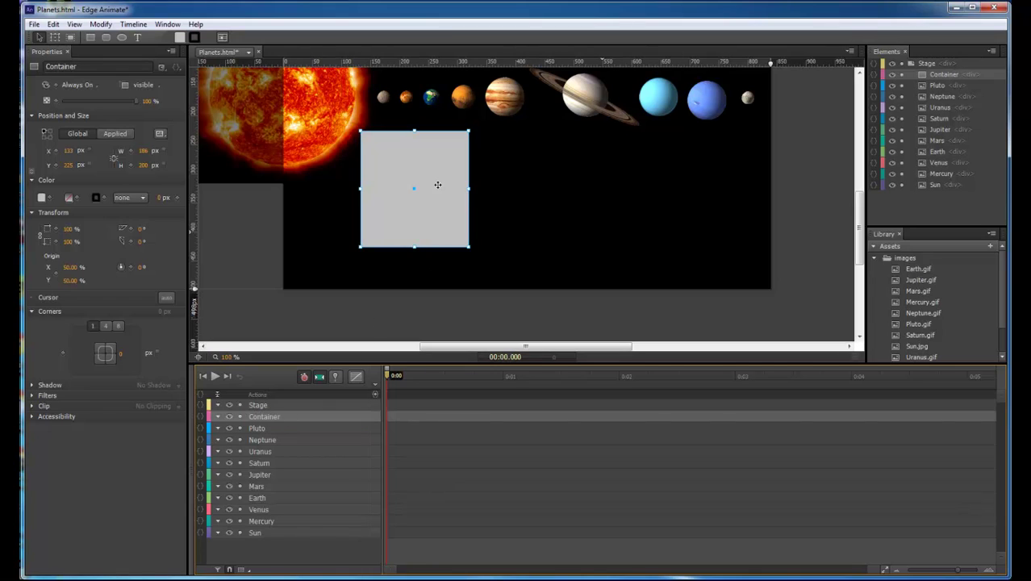
{"action": "left_click", "coordinate": [502, 199]}
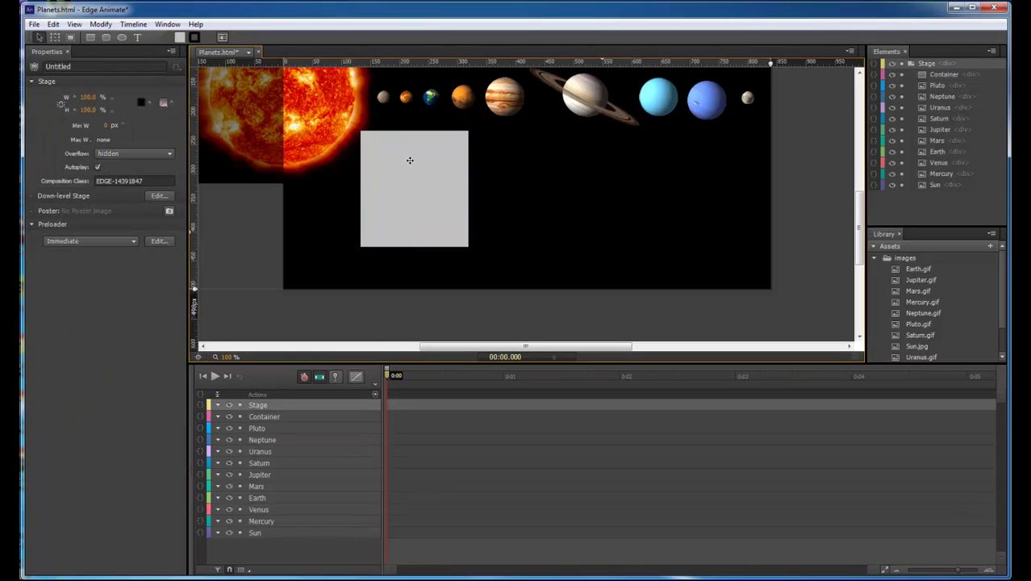
Step: Draw a second rectangle just inside the Container rectangle, about 177 px wide and 189 px high, and rename it Center
{"action": "left_click", "coordinate": [410, 160]}
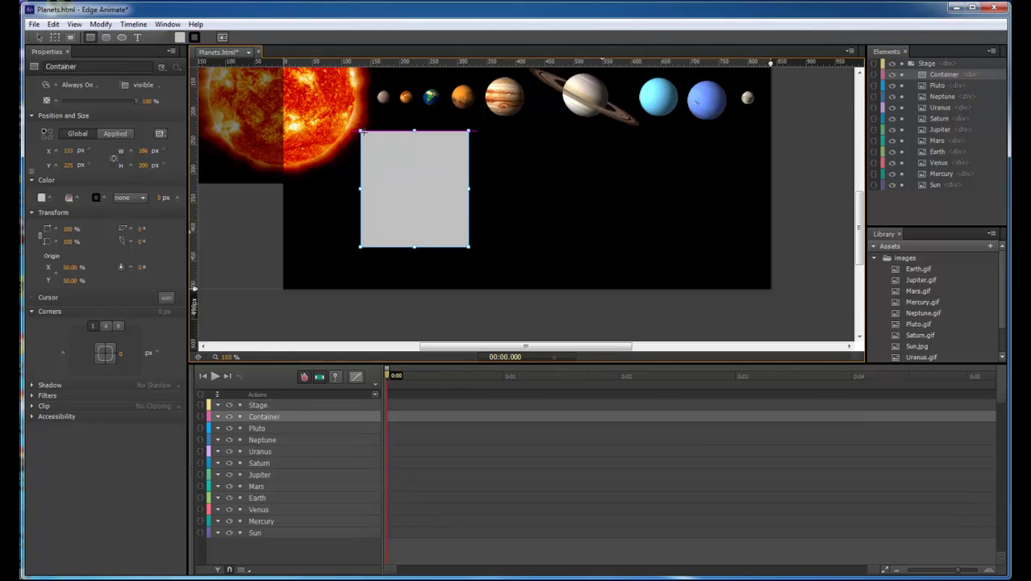
{"action": "left_click_drag", "start_coordinate": [361, 133], "coordinate": [466, 243]}
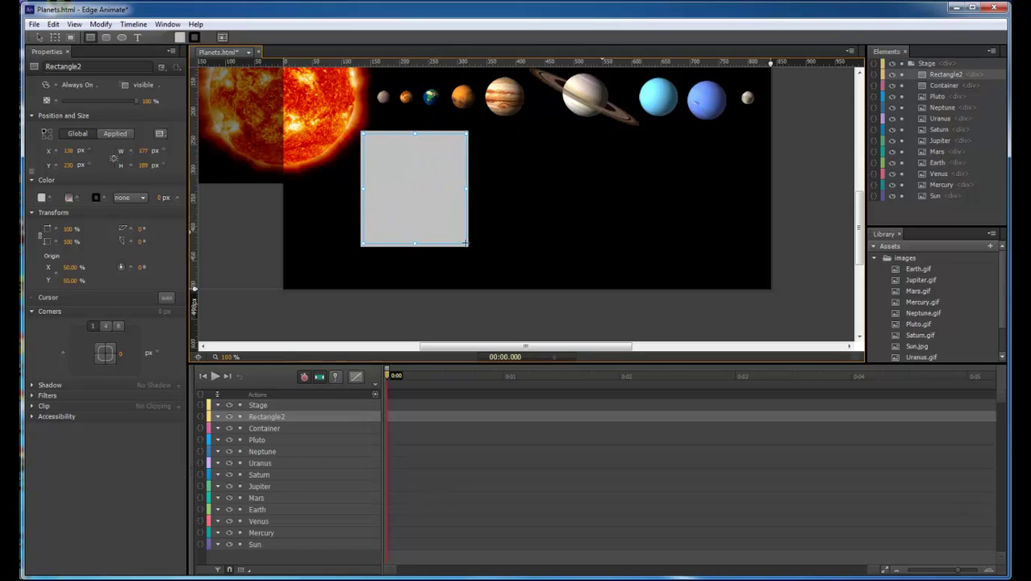
{"action": "key", "text": "v"}
{"action": "double_click", "coordinate": [262, 416]}
{"action": "type", "text": "C"}
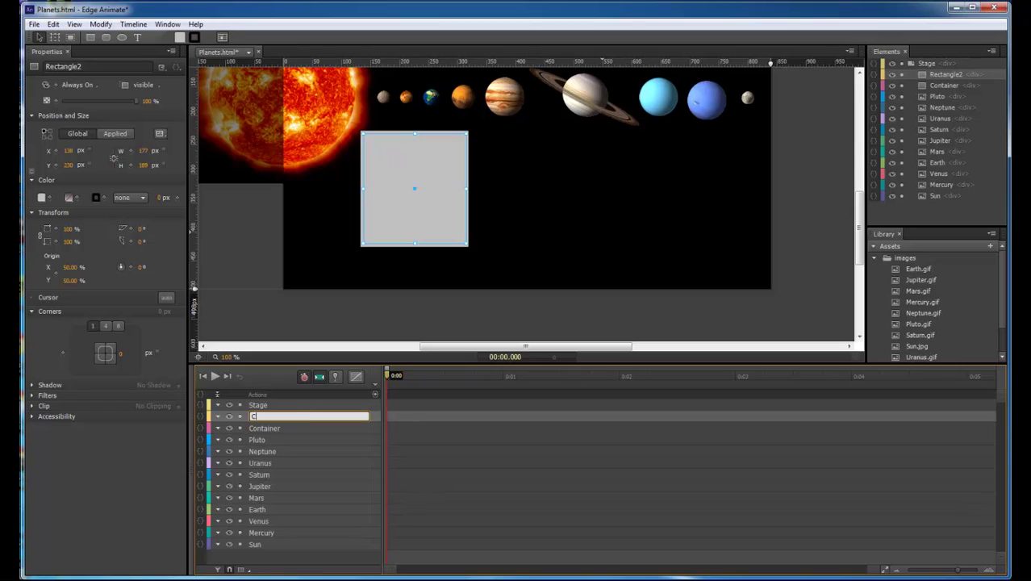
{"action": "type", "text": "enter"}
{"action": "key", "text": "Return"}
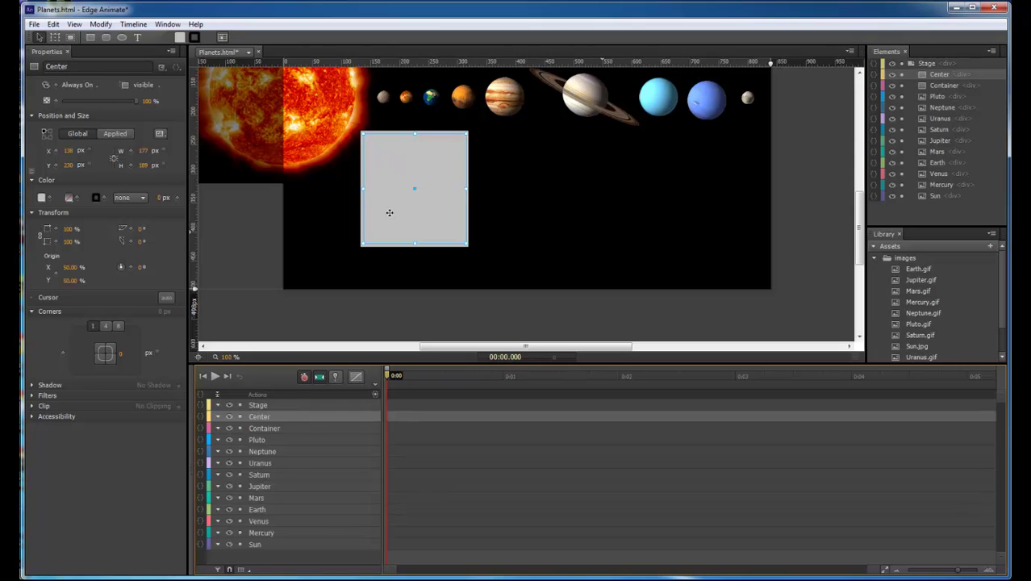
Step: Add a text box covering the Center rectangle, about 177 px wide, containing the text "info"
{"action": "scroll", "coordinate": [382, 212], "scroll_direction": "up", "scroll_amount": 1}
{"action": "scroll", "coordinate": [400, 225], "scroll_direction": "down", "scroll_amount": 1}
{"action": "left_click", "coordinate": [38, 37]}
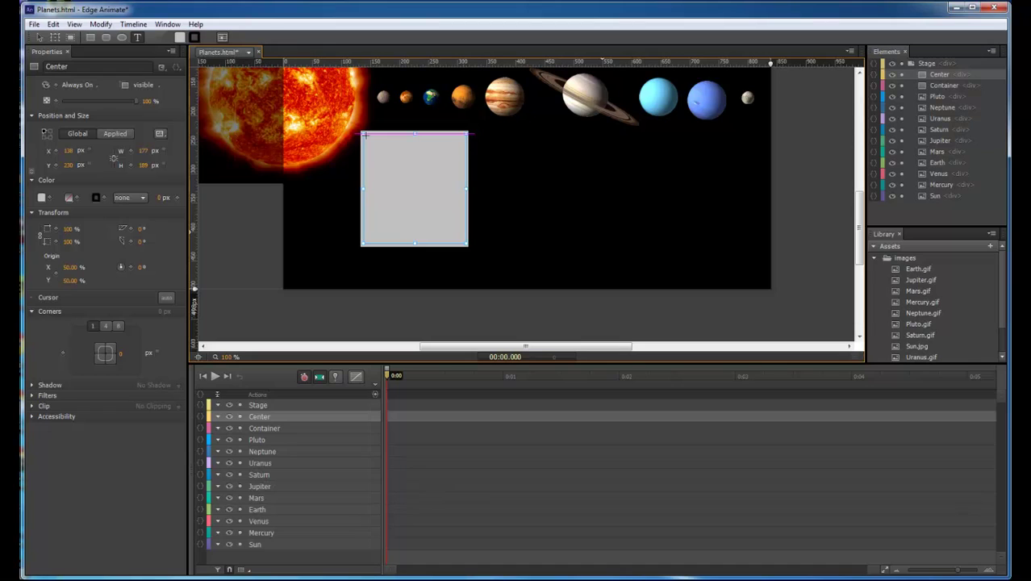
{"action": "left_click_drag", "start_coordinate": [365, 135], "coordinate": [465, 243]}
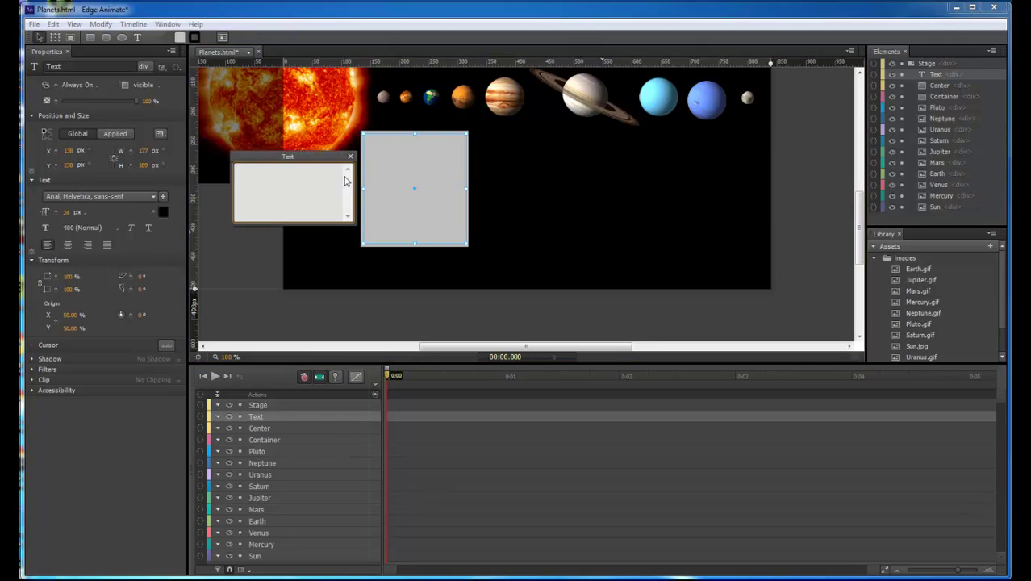
{"action": "type", "text": "info"}
{"action": "left_click", "coordinate": [350, 156]}
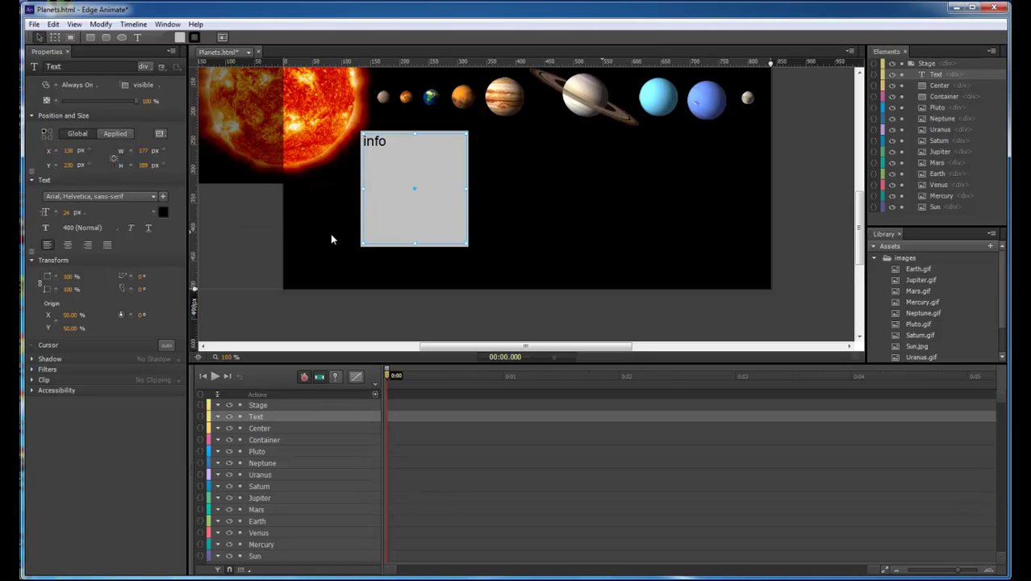
Step: Set the info text's font size to 10 px and its colour to white
{"action": "left_click", "coordinate": [67, 212]}
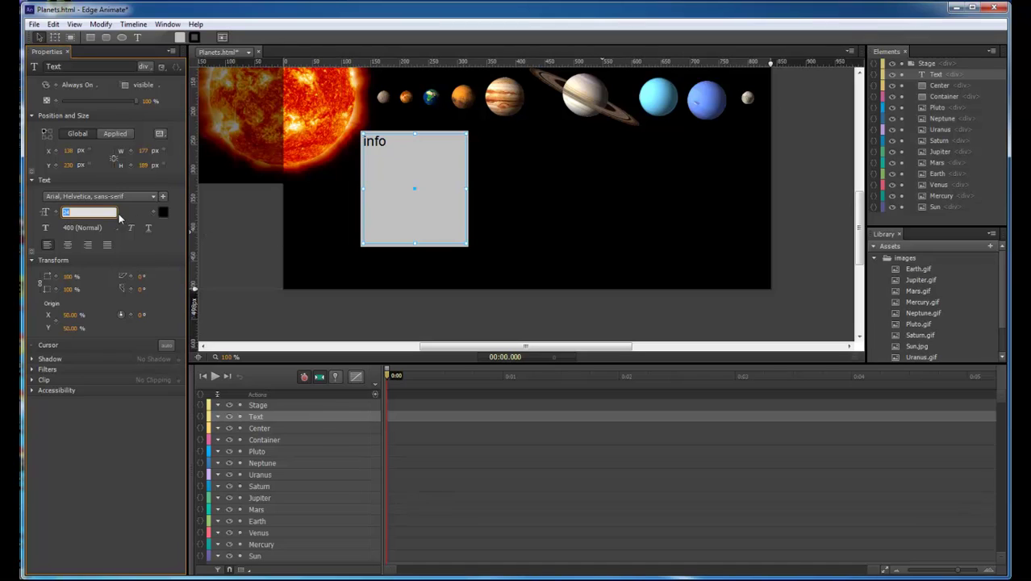
{"action": "type", "text": "10"}
{"action": "key", "text": "Return"}
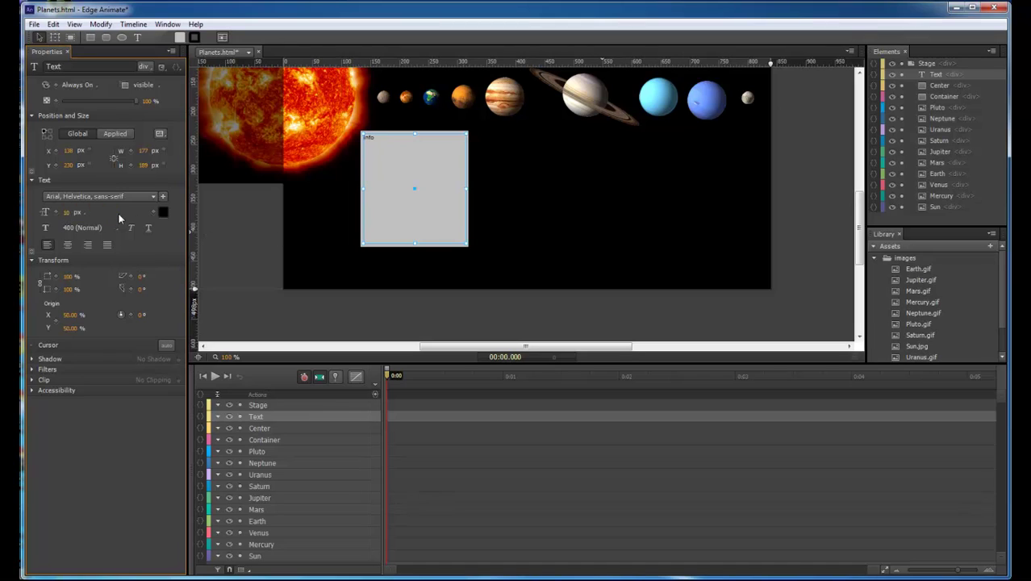
{"action": "left_click", "coordinate": [164, 214]}
{"action": "left_click", "coordinate": [77, 275]}
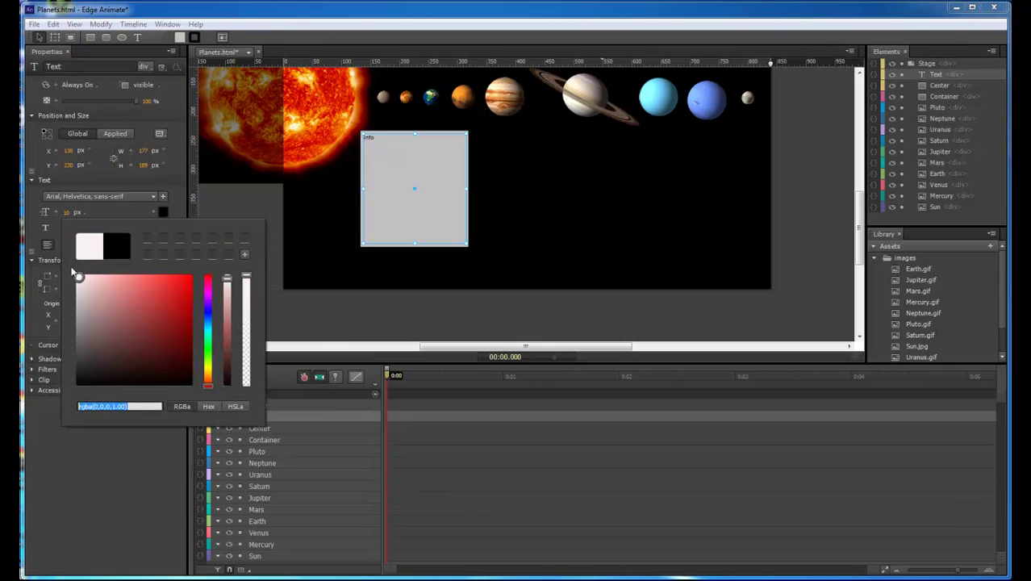
{"action": "left_click", "coordinate": [178, 204]}
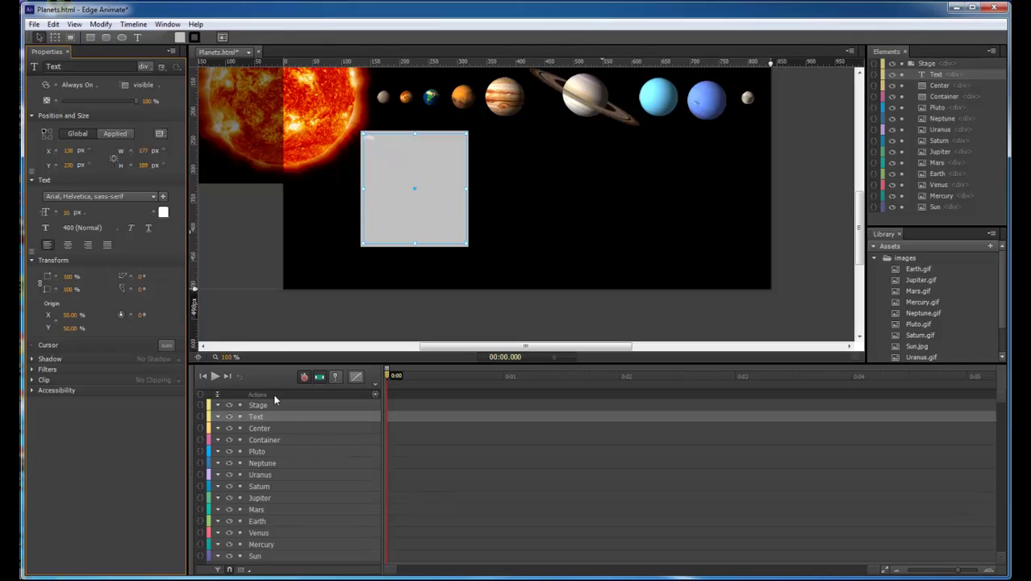
Step: Rename the text element to Info
{"action": "double_click", "coordinate": [259, 419]}
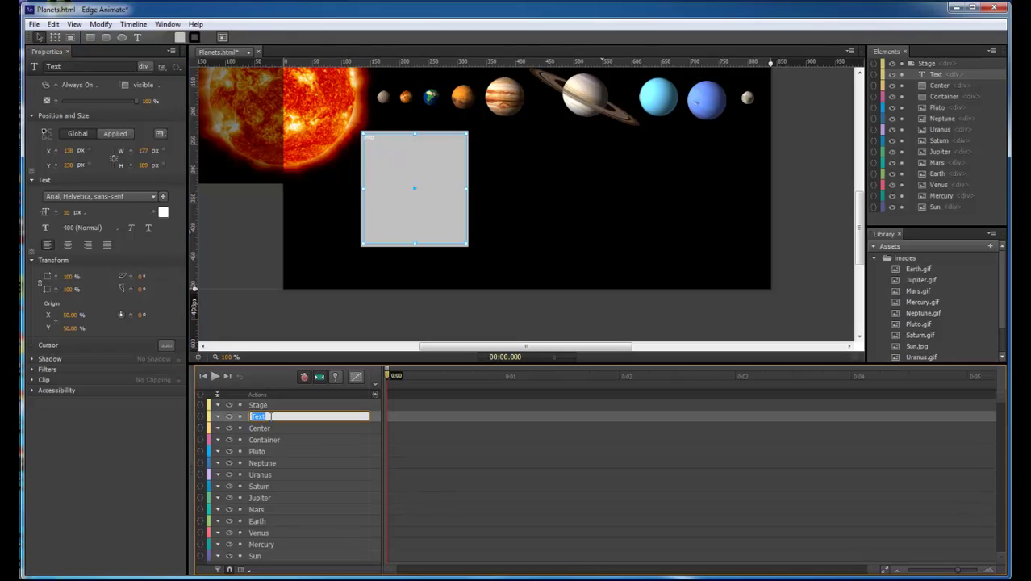
{"action": "type", "text": "Info"}
{"action": "key", "text": "Return"}
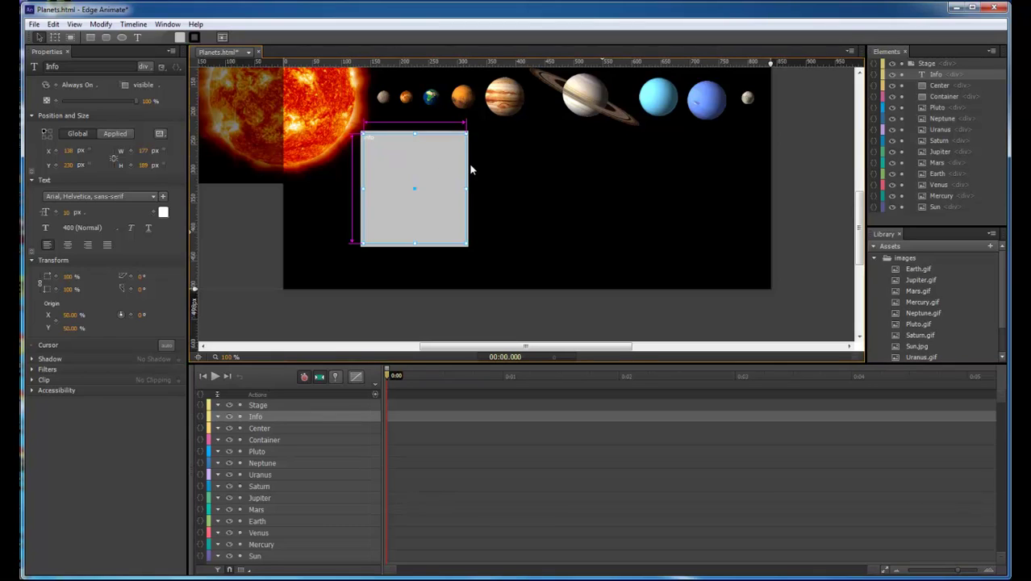
Step: Change the Container rectangle's background colour to black
{"action": "left_click", "coordinate": [259, 440]}
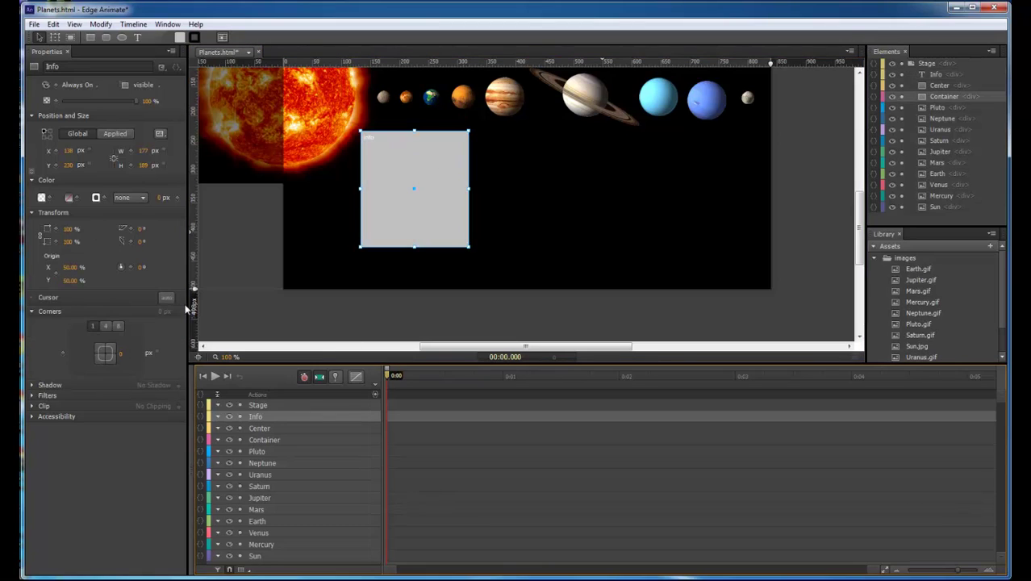
{"action": "left_click", "coordinate": [41, 198]}
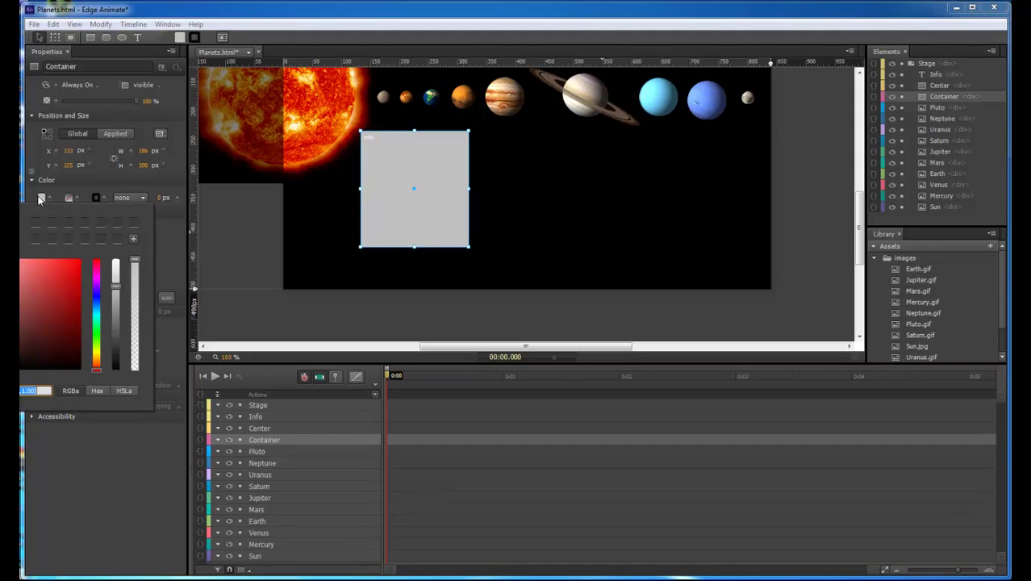
{"action": "left_click", "coordinate": [76, 483]}
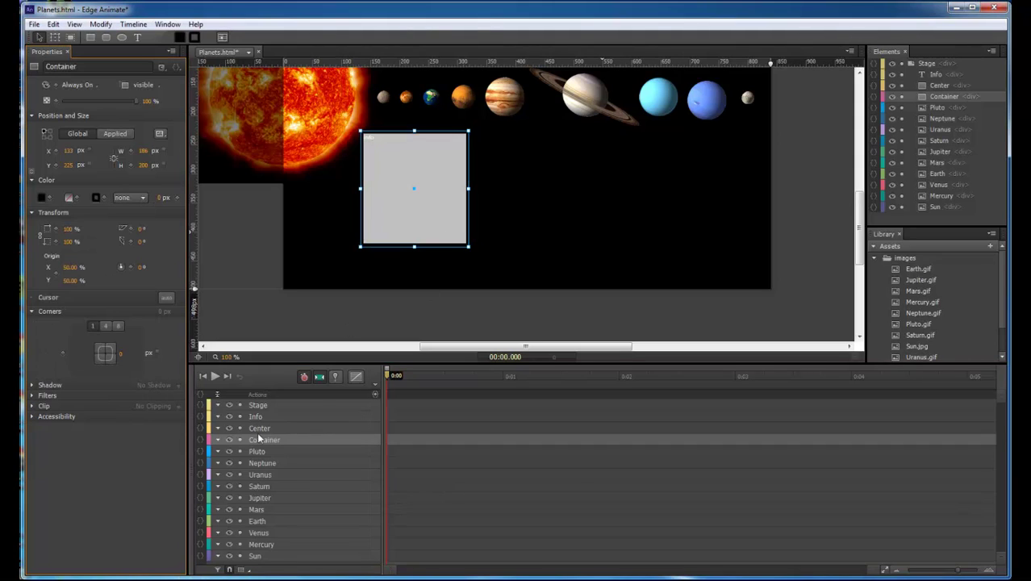
Step: Change the Center rectangle's background colour to black and deselect it
{"action": "left_click", "coordinate": [263, 428]}
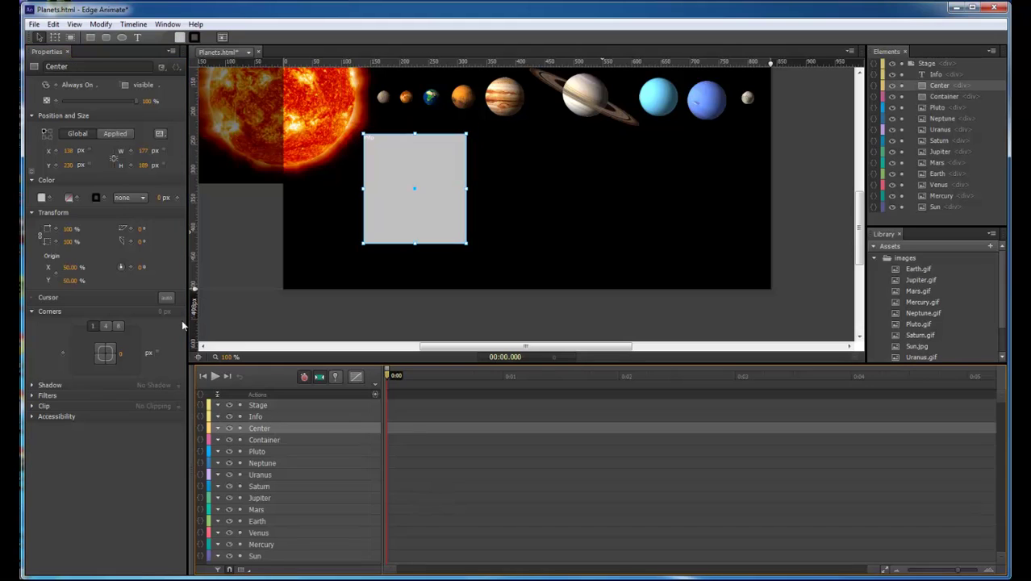
{"action": "left_click", "coordinate": [41, 197]}
{"action": "type", "text": "0"}
{"action": "key", "text": "Return"}
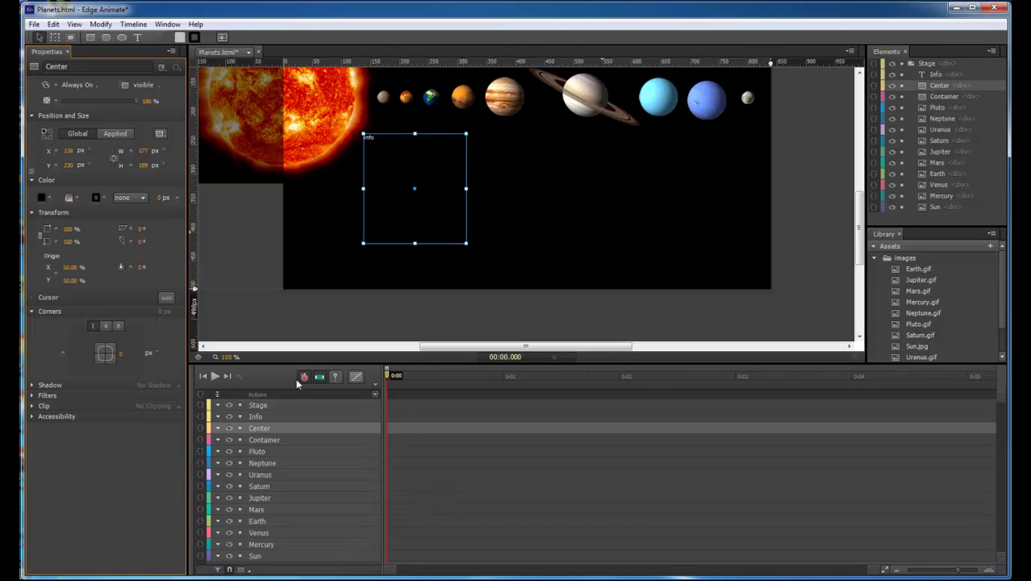
{"action": "left_click", "coordinate": [524, 298]}
{"action": "left_click", "coordinate": [520, 210]}
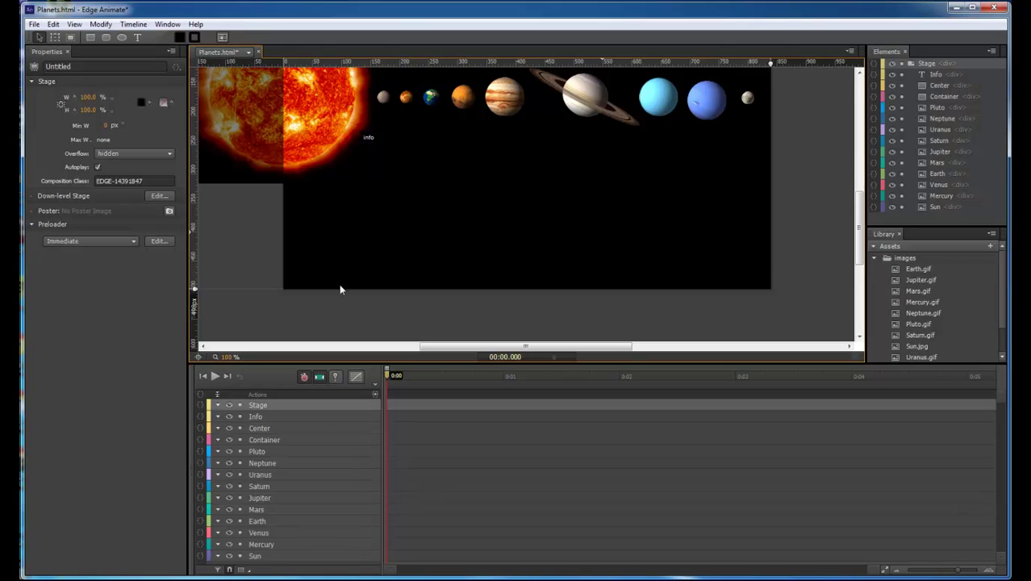
Step: Give the Container rectangle a solid 1 px border in dark grey, rgba(102,102,102,1.00), and deselect it
{"action": "left_click", "coordinate": [264, 440]}
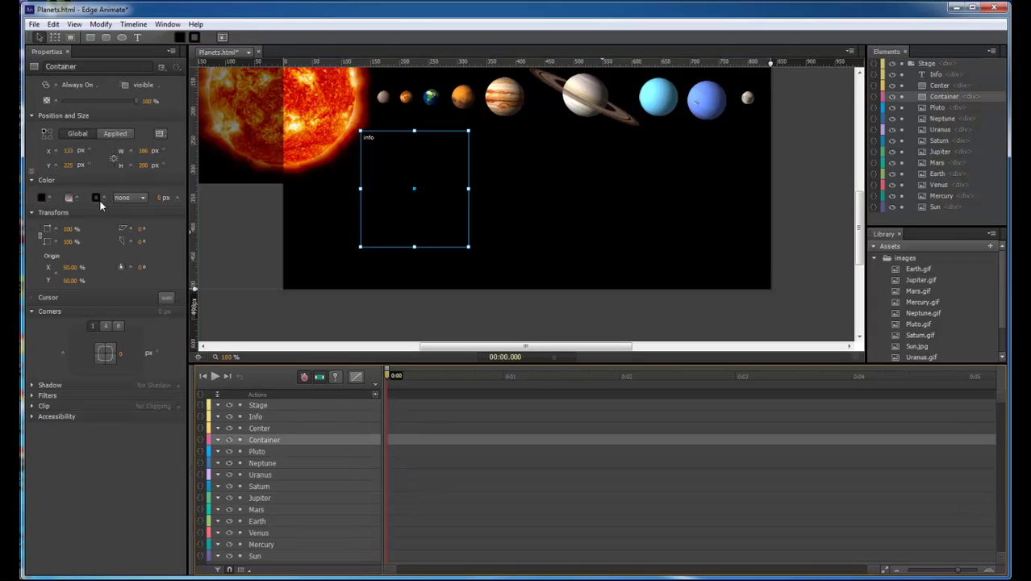
{"action": "left_click", "coordinate": [129, 198]}
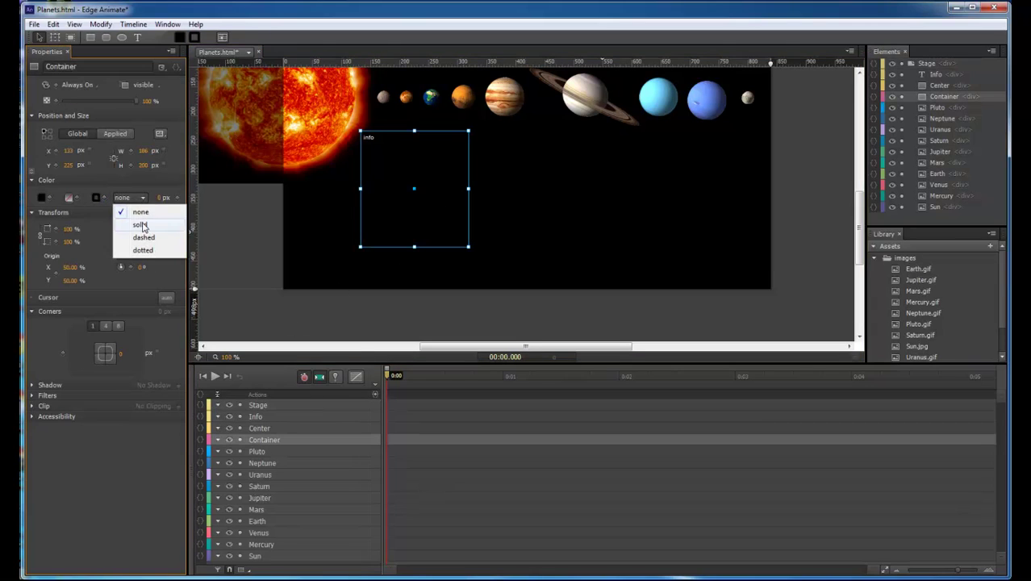
{"action": "left_click", "coordinate": [142, 224]}
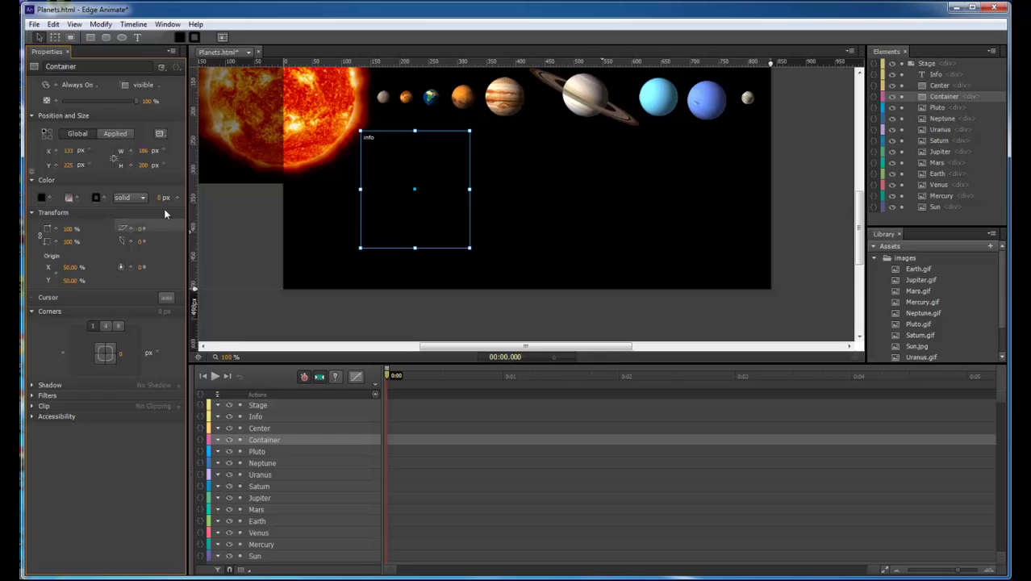
{"action": "left_click", "coordinate": [95, 198]}
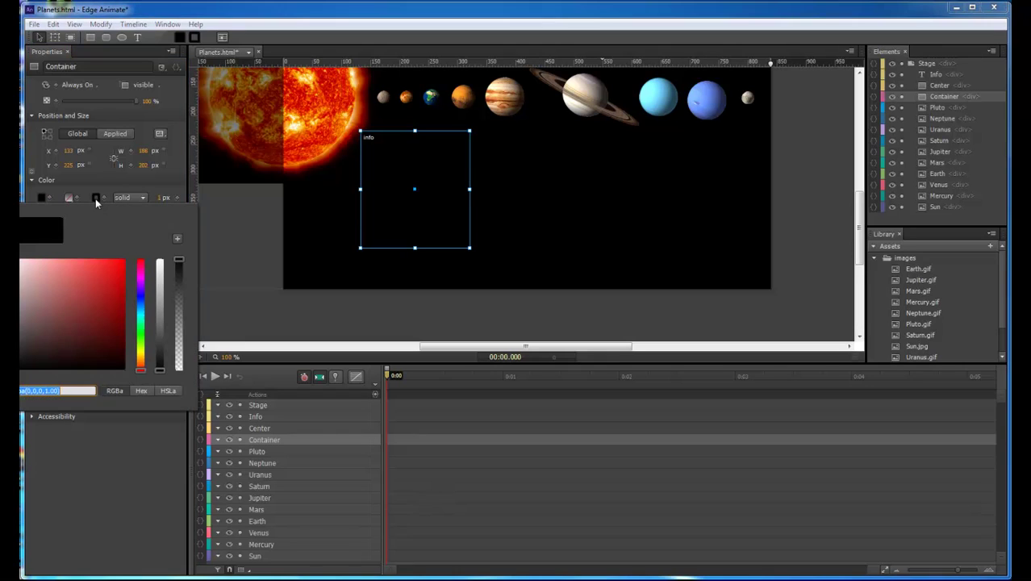
{"action": "left_click_drag", "start_coordinate": [159, 355], "coordinate": [159, 325]}
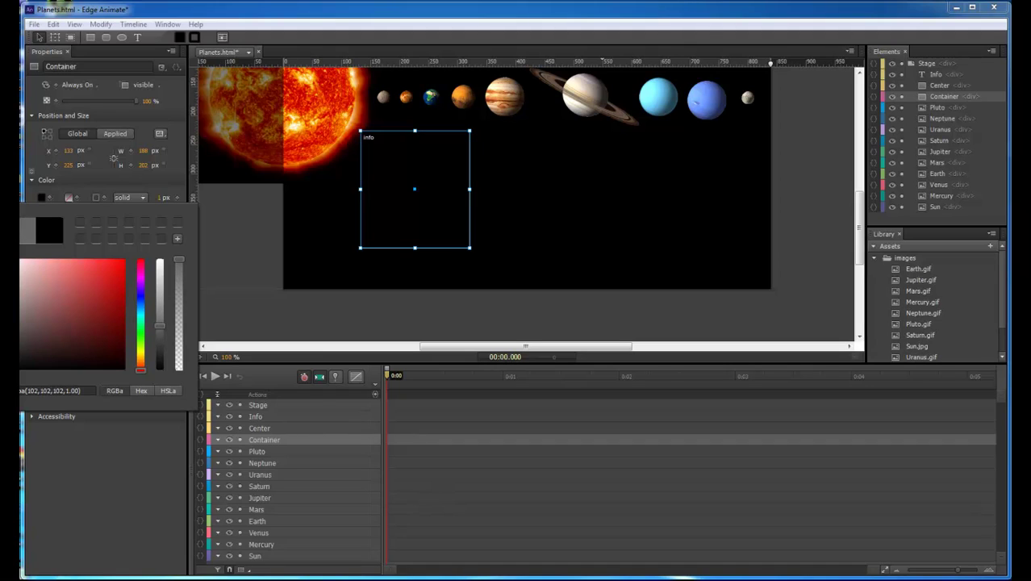
{"action": "left_click", "coordinate": [589, 281]}
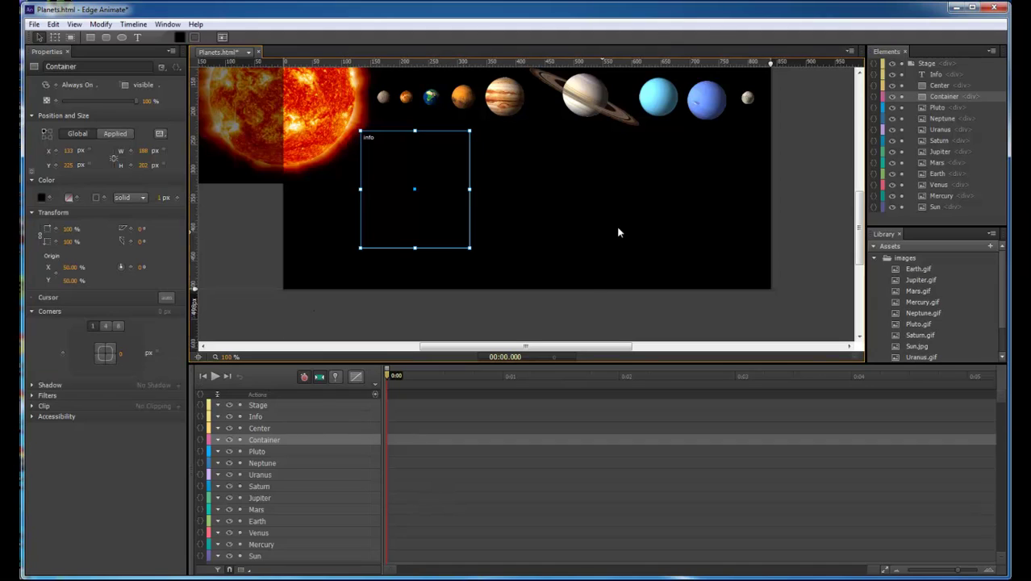
{"action": "left_click", "coordinate": [478, 235]}
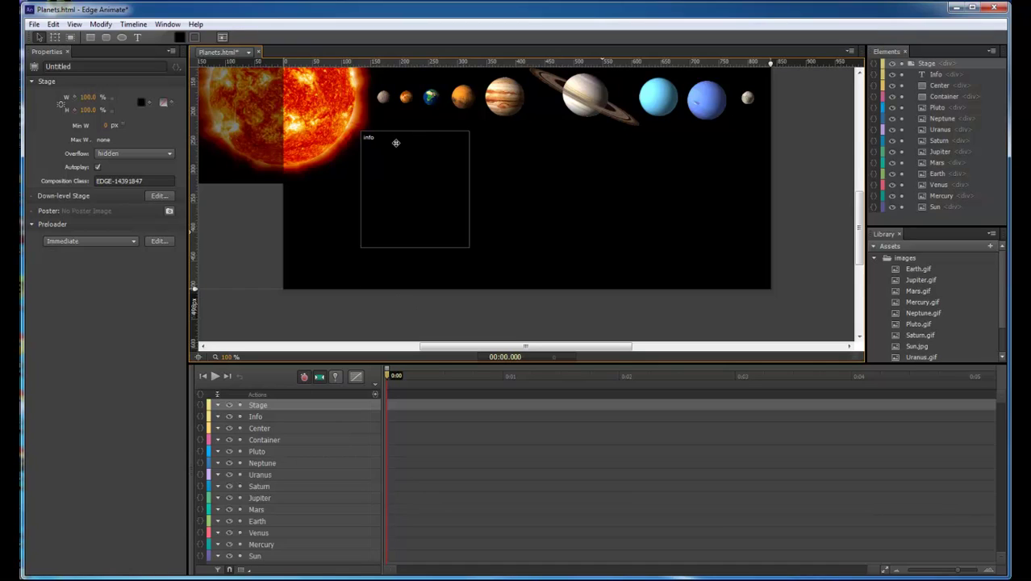
Step: Draw a small rounded rectangle about 22 px square over the middle of Container's upper edge and deselect it
{"action": "left_click", "coordinate": [107, 39]}
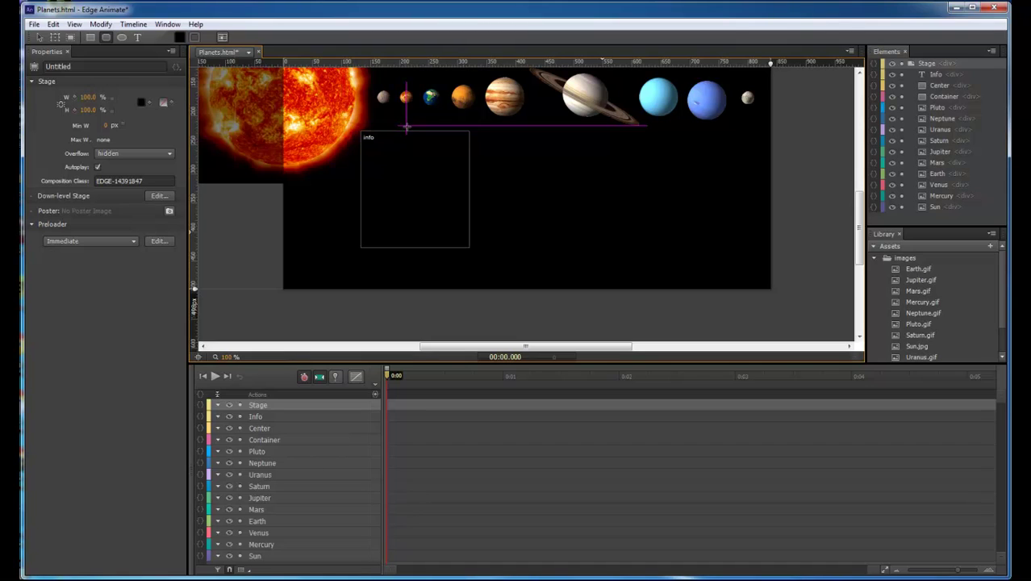
{"action": "left_click_drag", "start_coordinate": [404, 123], "coordinate": [420, 139]}
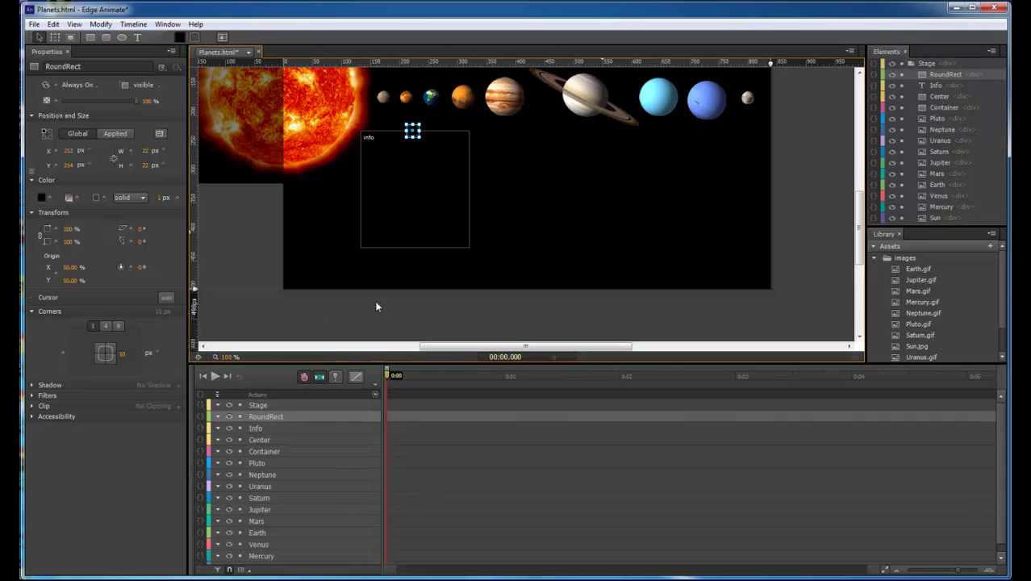
{"action": "left_click", "coordinate": [409, 308]}
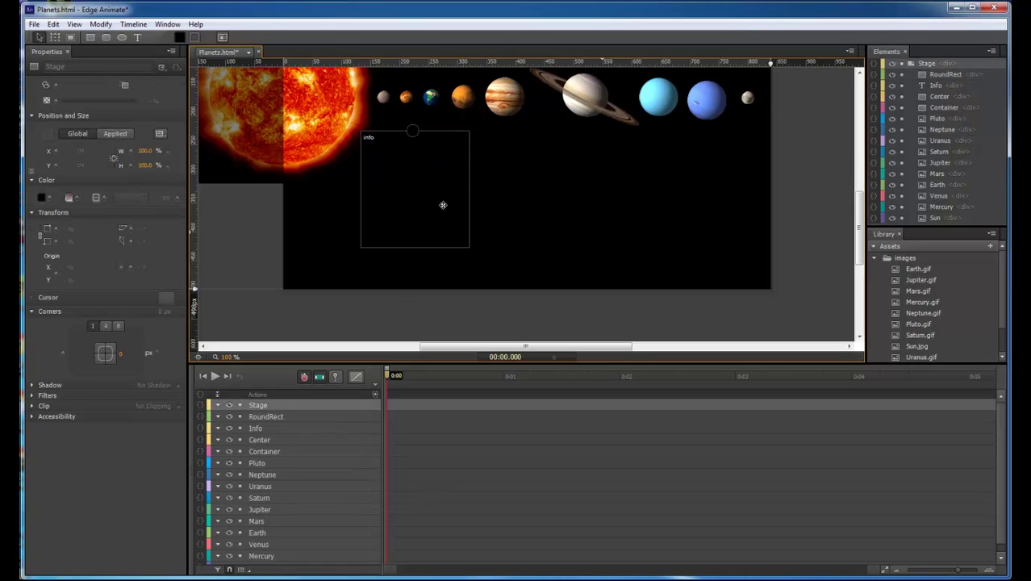
Step: Fill the small rounded rectangle on Container's upper edge with grey and deselect it
{"action": "left_click", "coordinate": [412, 130]}
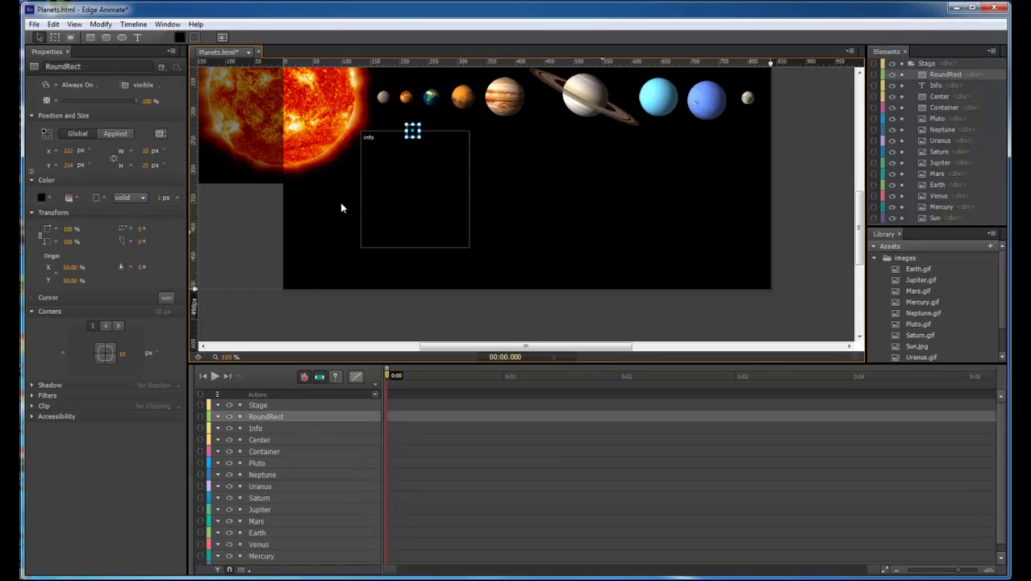
{"action": "left_click", "coordinate": [42, 196]}
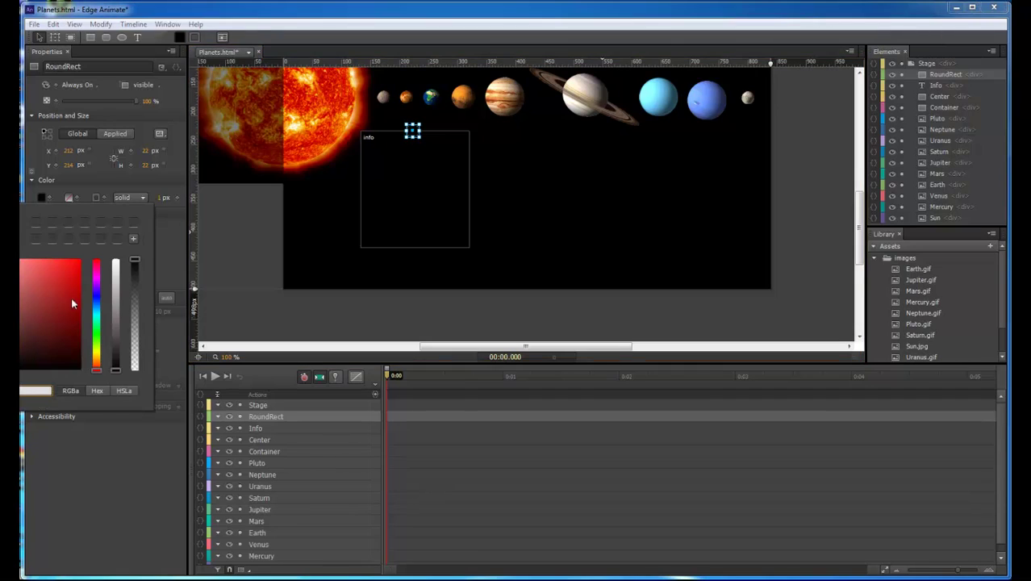
{"action": "left_click_drag", "start_coordinate": [116, 370], "coordinate": [115, 334]}
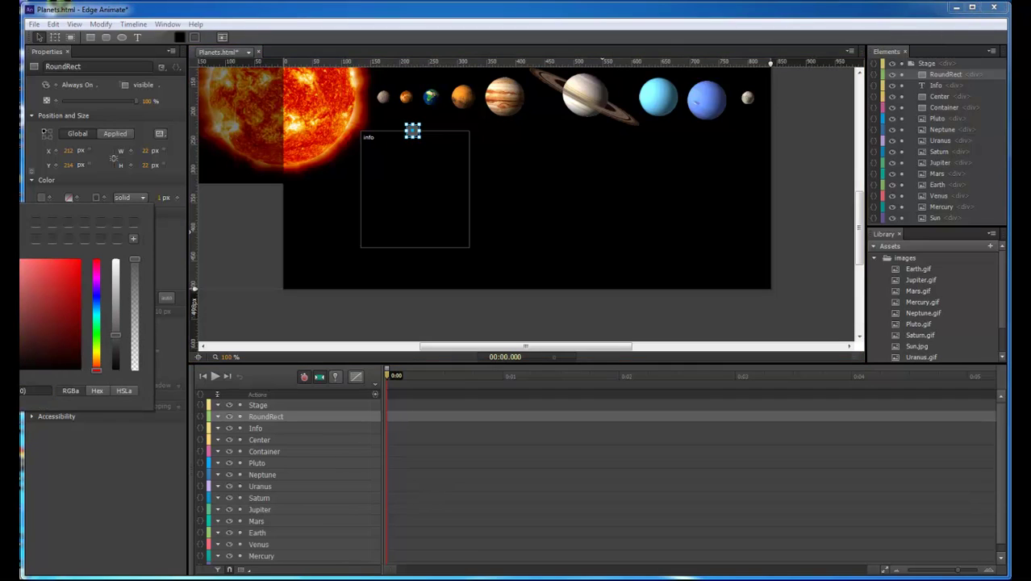
{"action": "left_click", "coordinate": [260, 331]}
{"action": "left_click", "coordinate": [530, 253]}
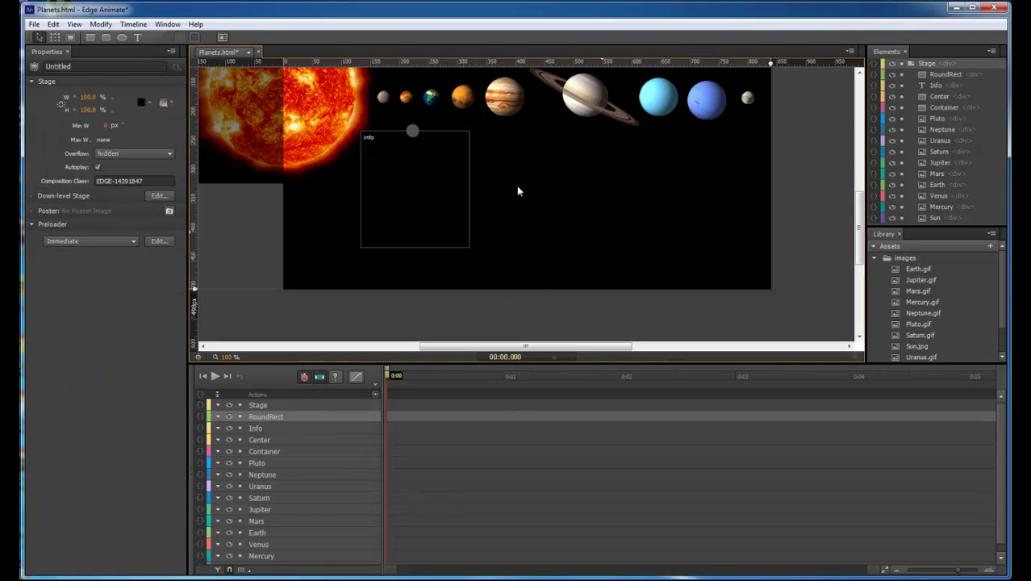
Step: Switch the small rounded rectangle on Container's upper edge to eight-value corner radii and set its lower corner radii to 0
{"action": "left_click", "coordinate": [266, 416]}
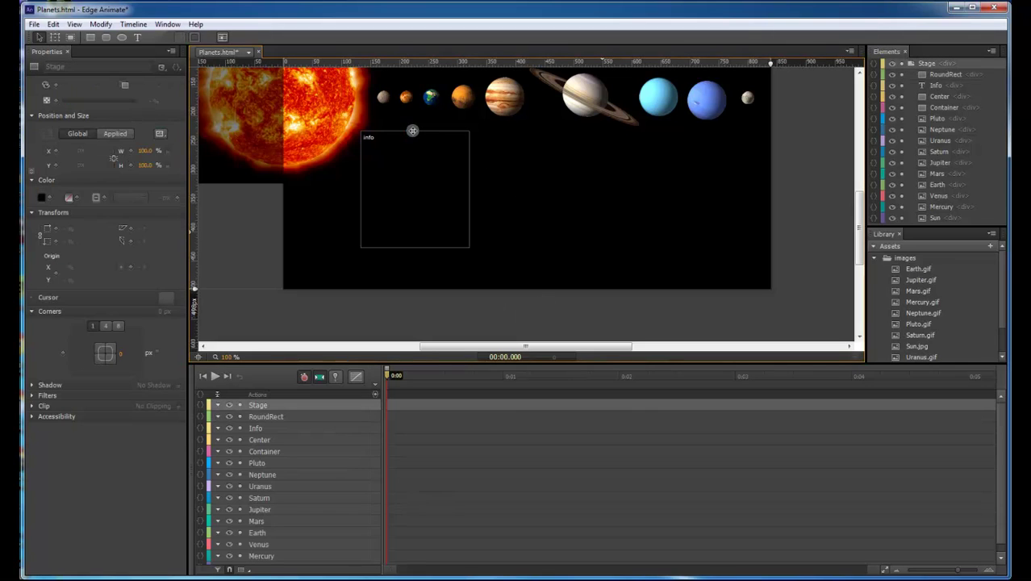
{"action": "left_click", "coordinate": [105, 325]}
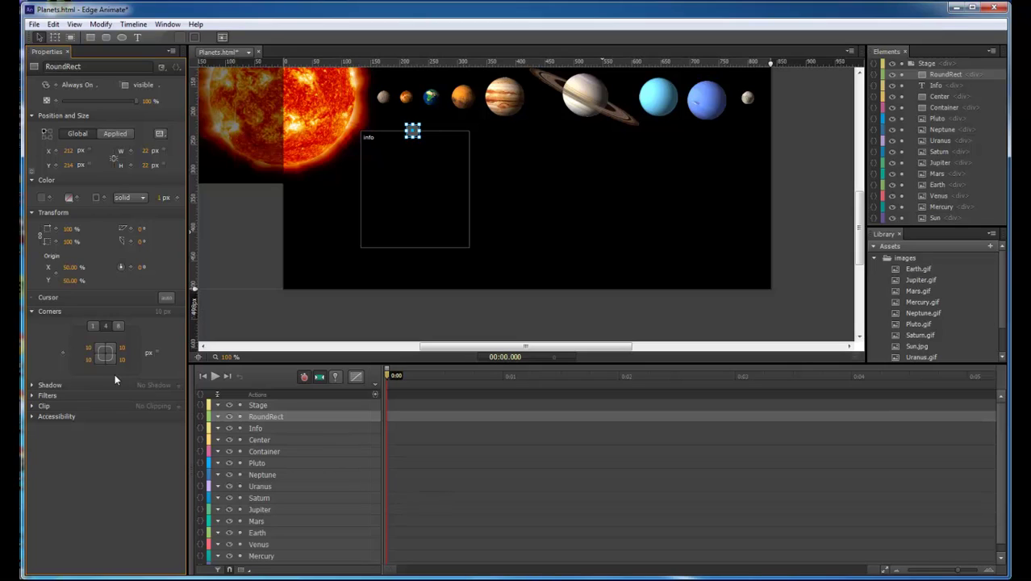
{"action": "left_click", "coordinate": [120, 325]}
{"action": "left_click", "coordinate": [105, 326]}
{"action": "type", "text": "0"}
{"action": "left_click", "coordinate": [115, 369]}
{"action": "type", "text": "0"}
{"action": "left_click", "coordinate": [121, 352]}
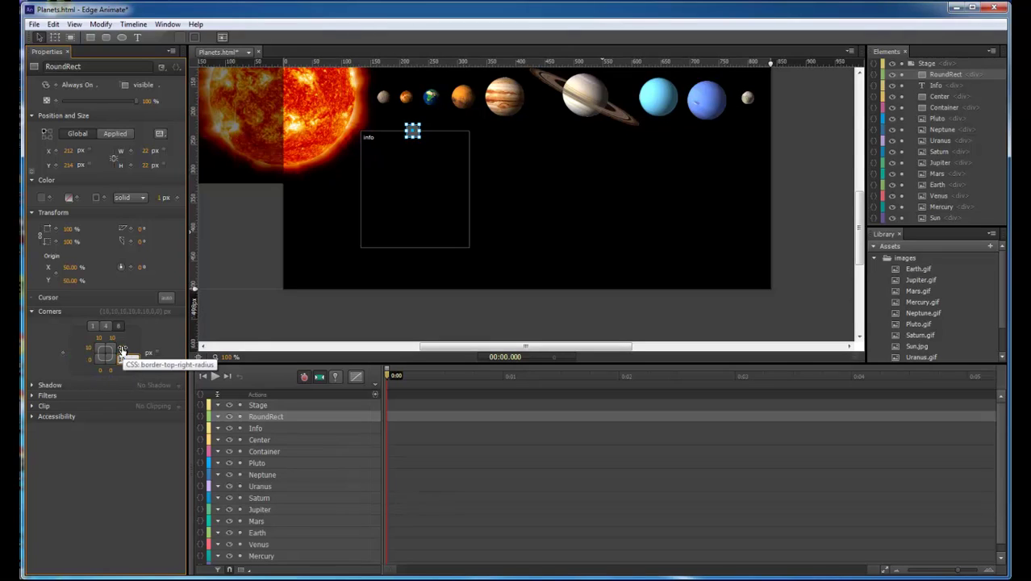
Step: Set the rounded rectangle's upper corner radii to 100 px on the sides and 50 px along the top, and deselect it
{"action": "left_click", "coordinate": [123, 348]}
{"action": "type", "text": "100"}
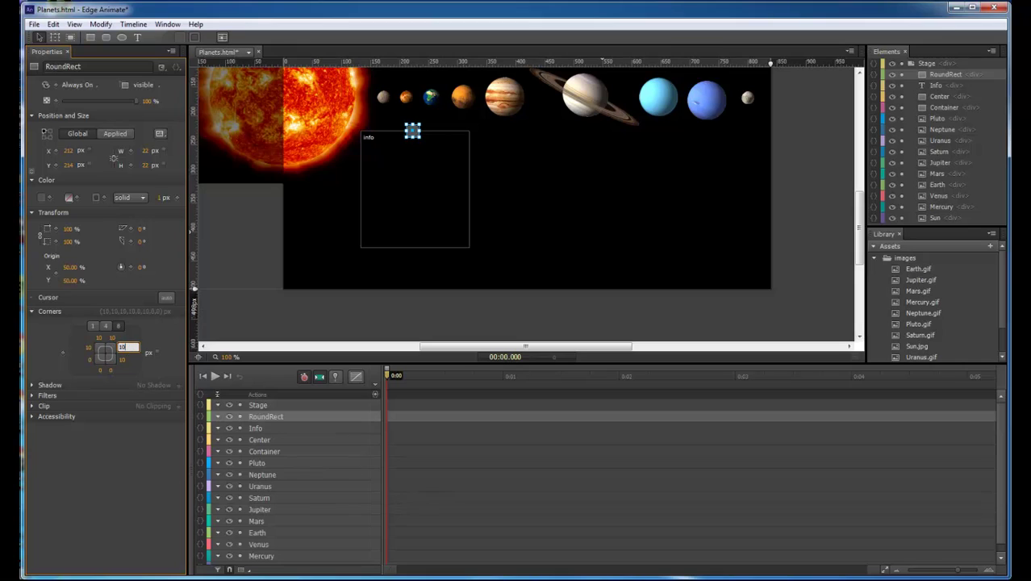
{"action": "left_click", "coordinate": [84, 348]}
{"action": "type", "text": "100"}
{"action": "left_click", "coordinate": [95, 337]}
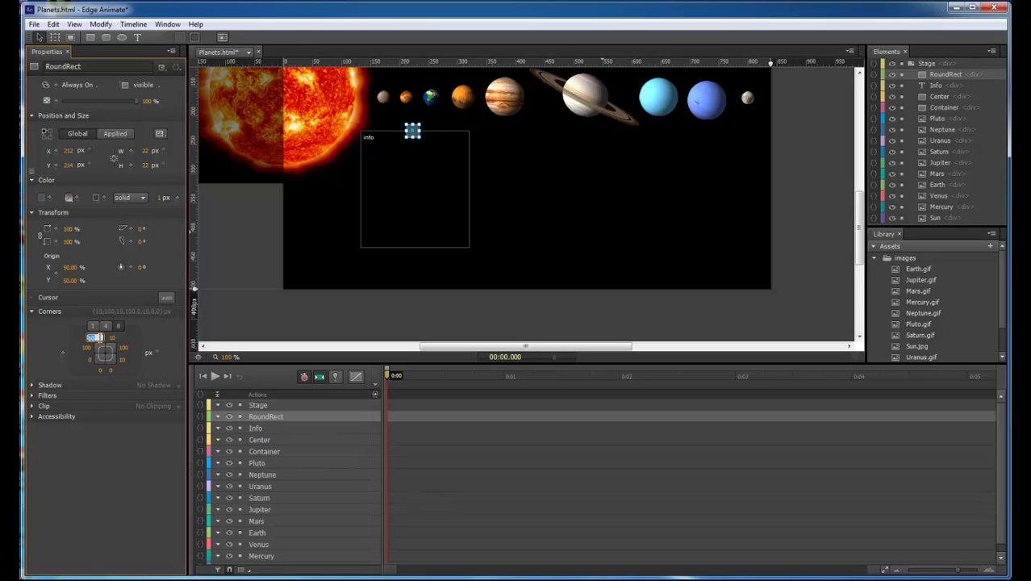
{"action": "type", "text": "50"}
{"action": "key", "text": "Tab"}
{"action": "left_click", "coordinate": [430, 309]}
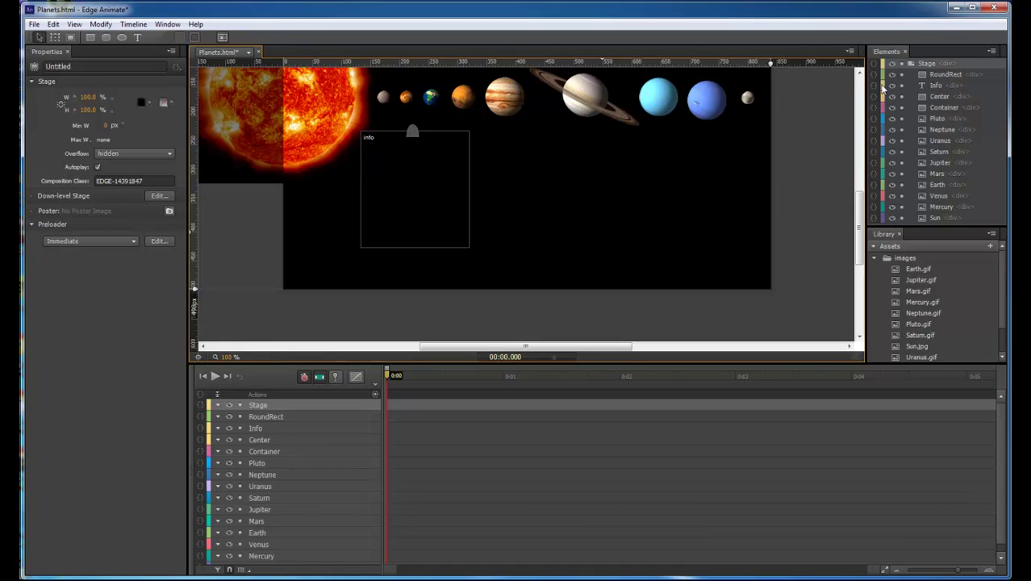
Step: Rename the RoundRect element as Tip
{"action": "left_click", "coordinate": [945, 74]}
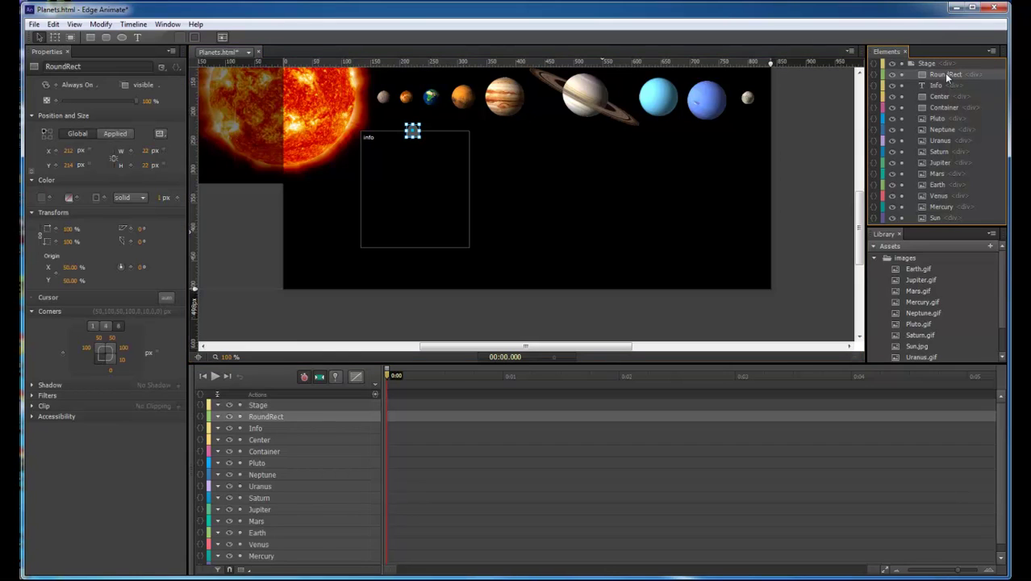
{"action": "double_click", "coordinate": [945, 74]}
{"action": "type", "text": "Tip"}
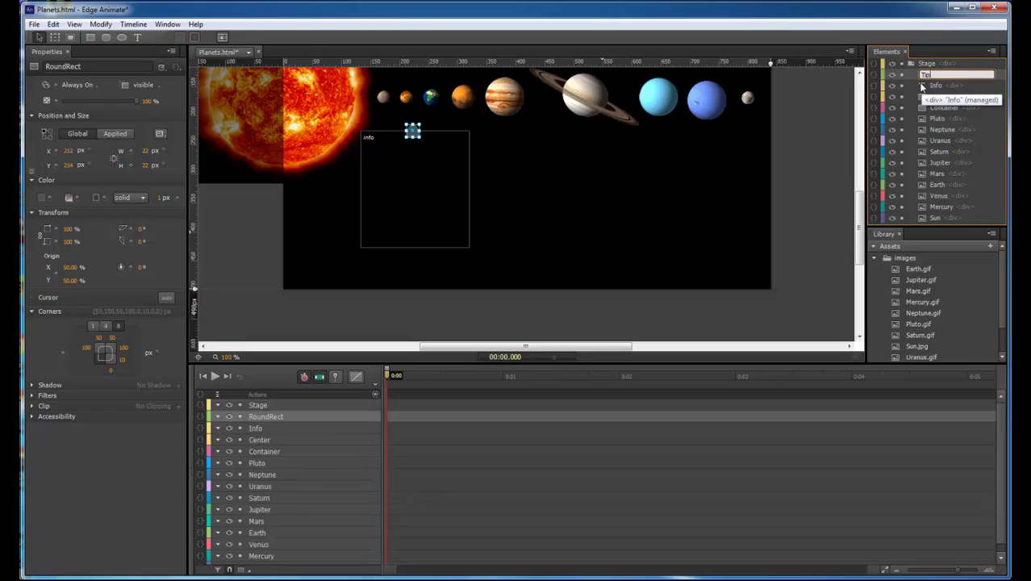
{"action": "key", "text": "Return"}
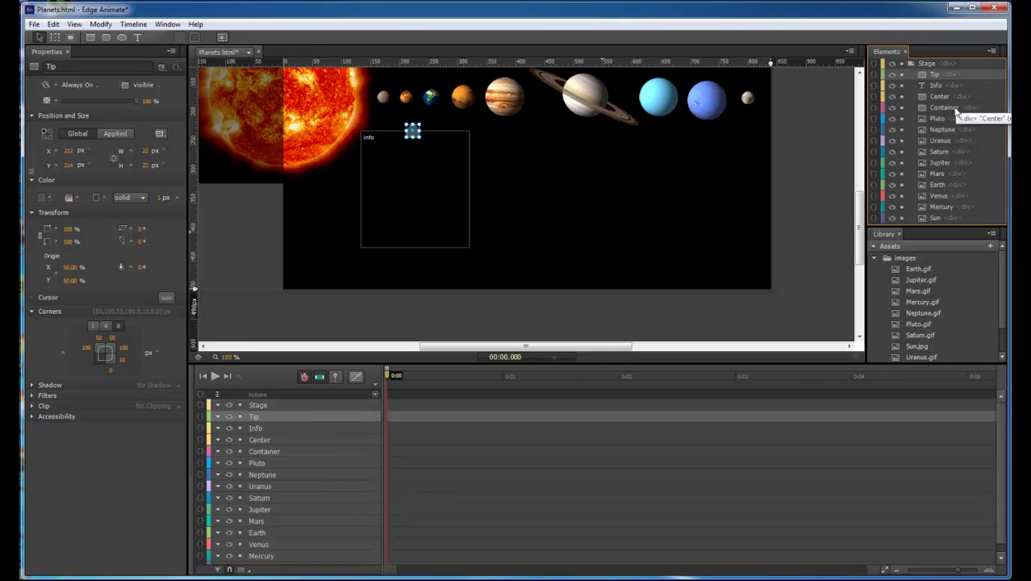
Step: Nest Center, Info and Tip inside the Container element, with Tip placed beneath Center in the stacking order
{"action": "left_click", "coordinate": [940, 106]}
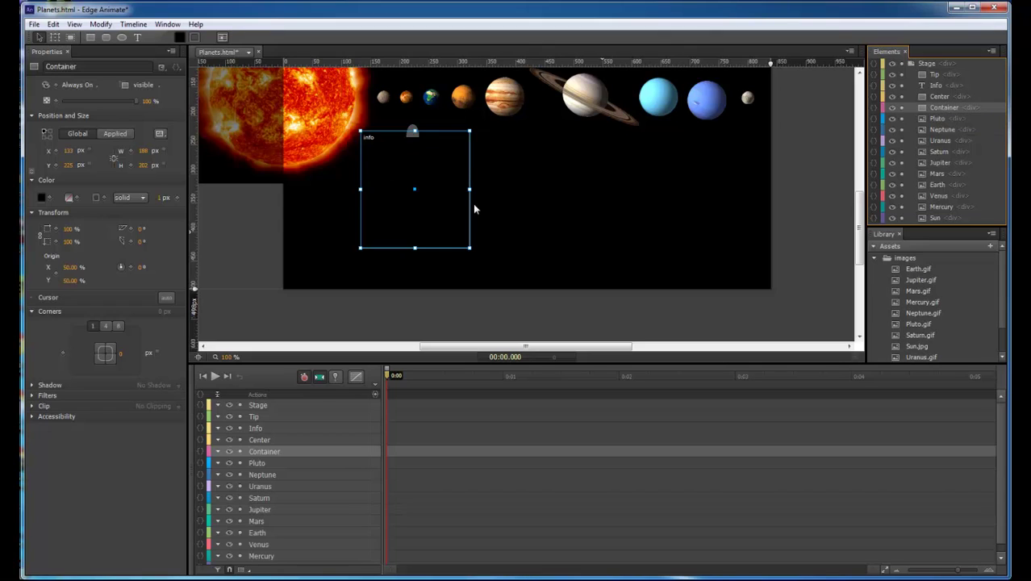
{"action": "left_click", "coordinate": [939, 97]}
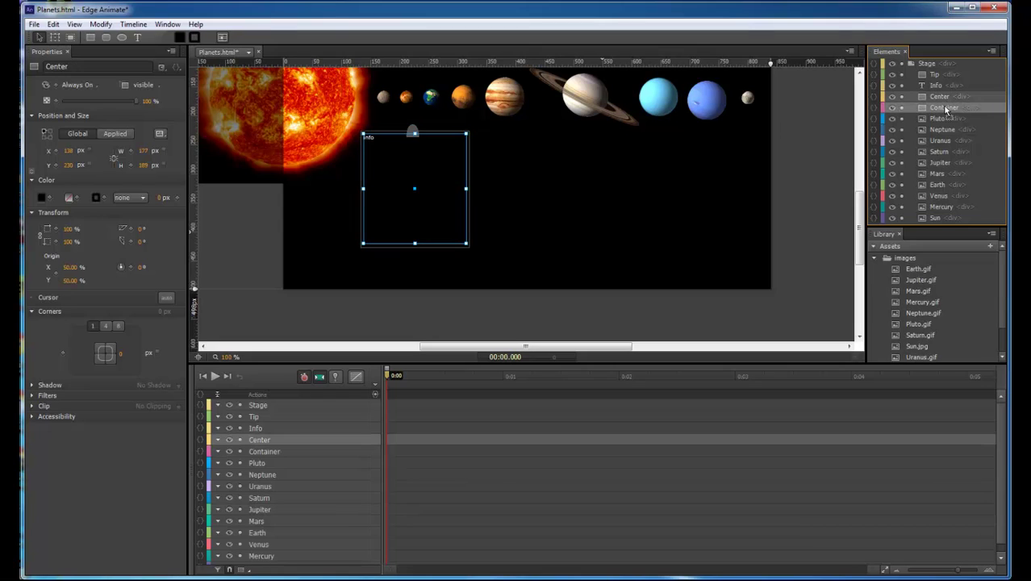
{"action": "left_click_drag", "start_coordinate": [945, 109], "coordinate": [947, 109]}
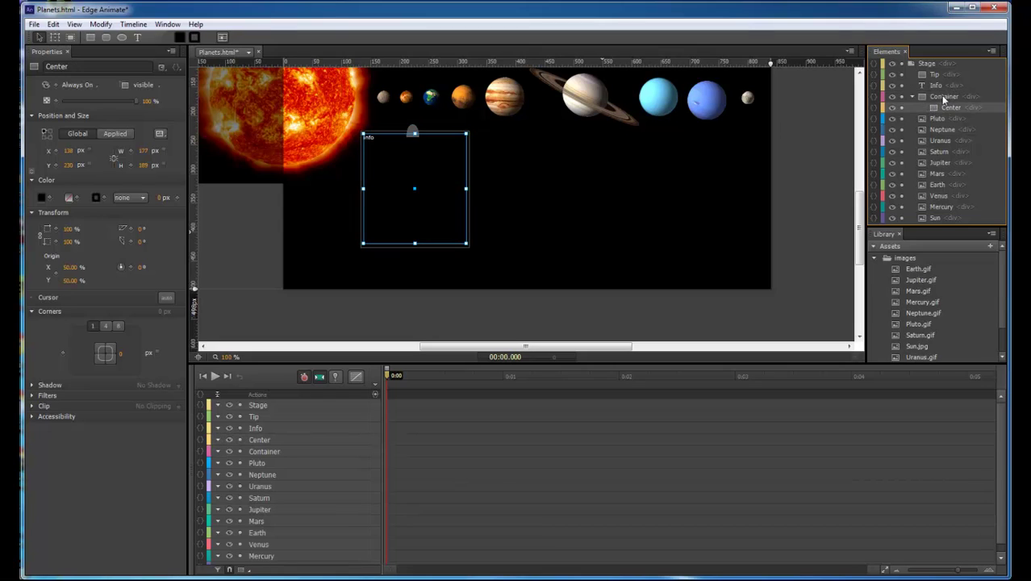
{"action": "left_click", "coordinate": [933, 84]}
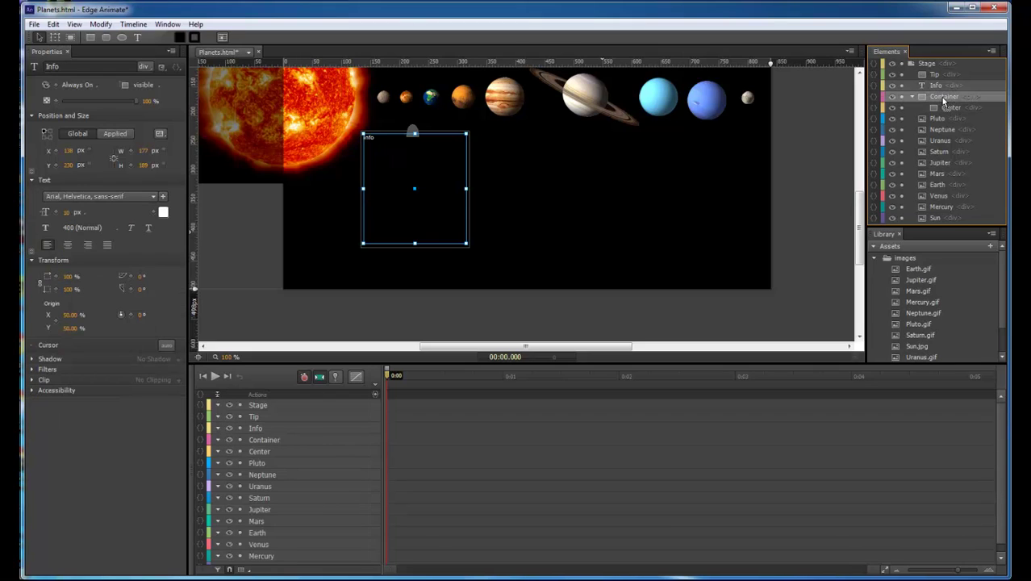
{"action": "left_click_drag", "start_coordinate": [942, 99], "coordinate": [942, 99]}
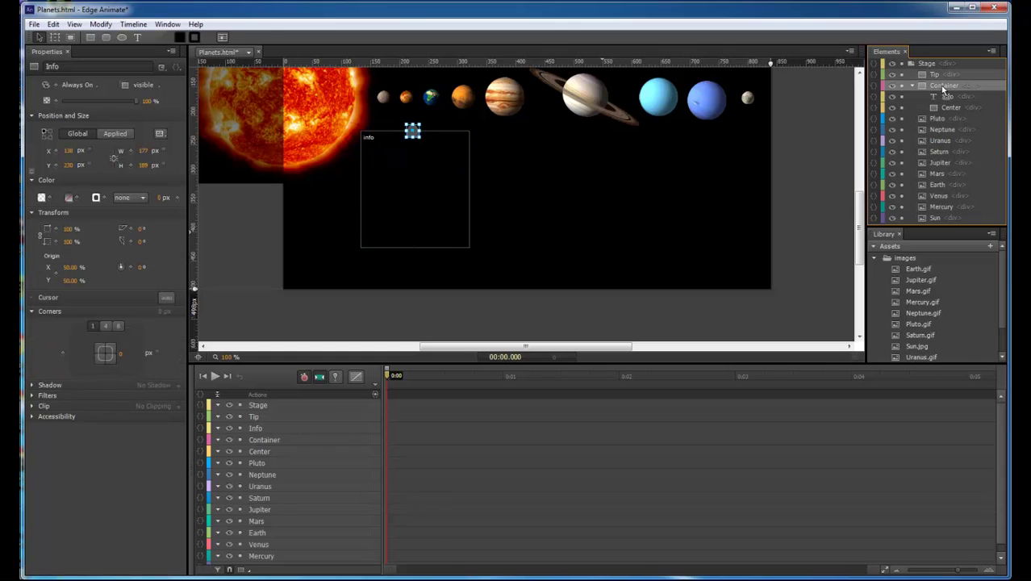
{"action": "left_click_drag", "start_coordinate": [944, 88], "coordinate": [942, 90]}
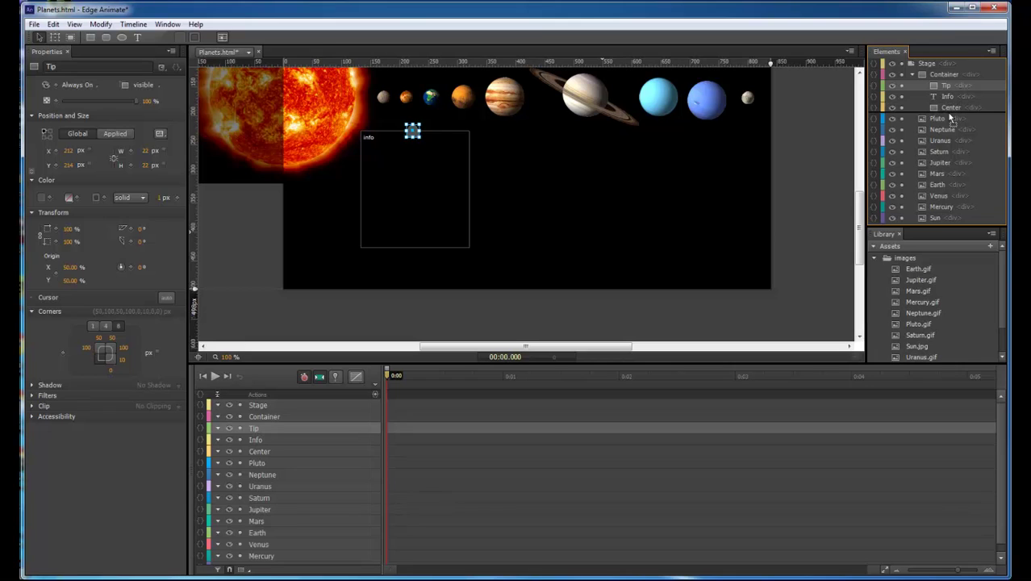
{"action": "left_click_drag", "start_coordinate": [950, 118], "coordinate": [946, 112]}
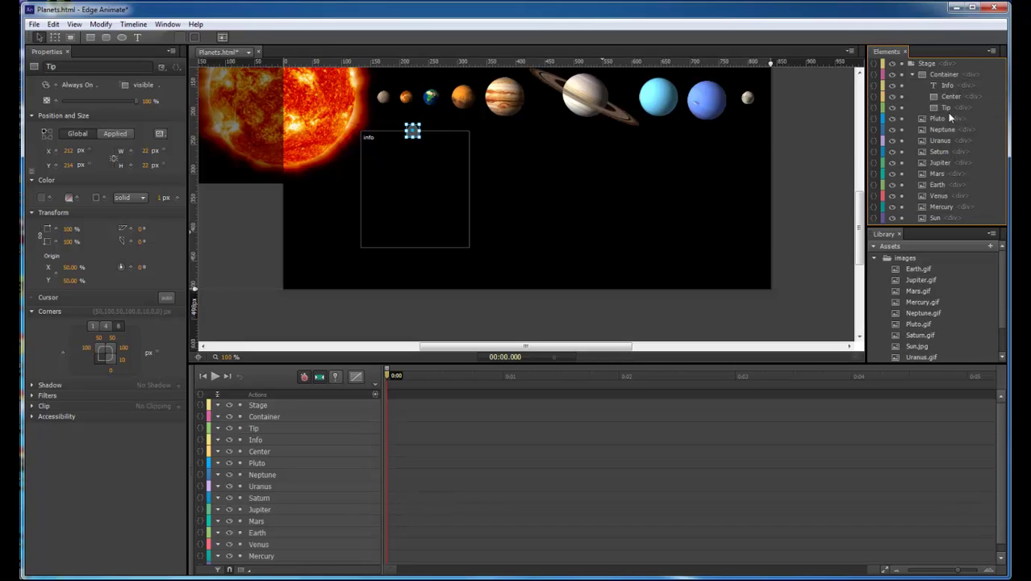
{"action": "left_click", "coordinate": [496, 302]}
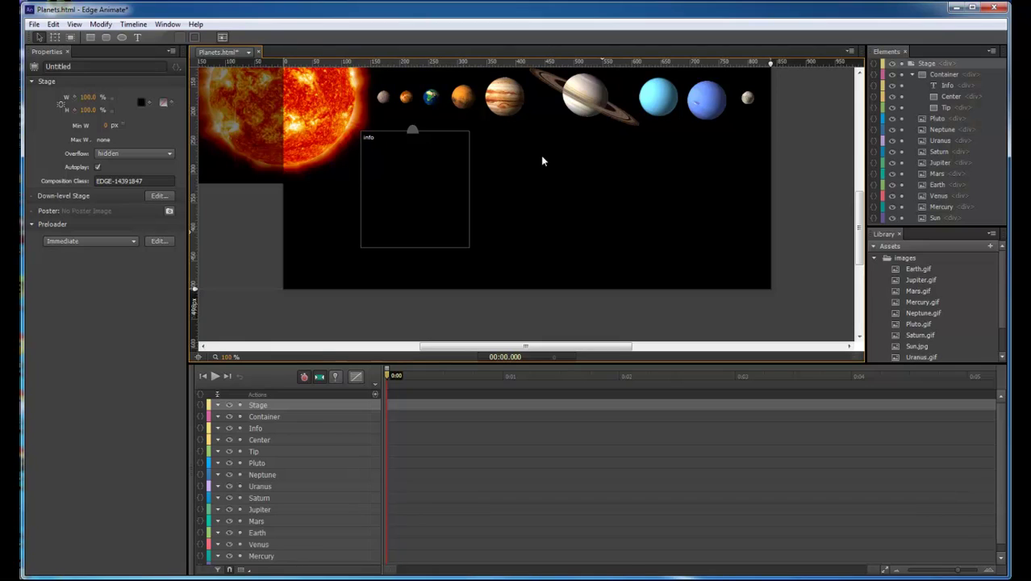
Step: Centre Tip horizontally on Container's upper edge, at about X 216 px and Y 216 px, and deselect it
{"action": "left_click", "coordinate": [468, 185]}
{"action": "left_click", "coordinate": [468, 185]}
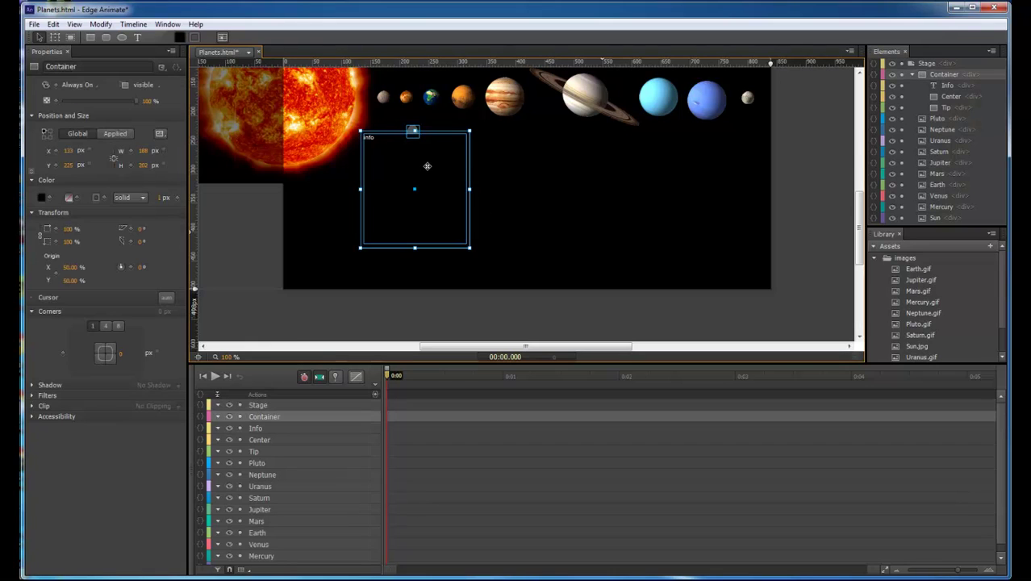
{"action": "left_click", "coordinate": [412, 129]}
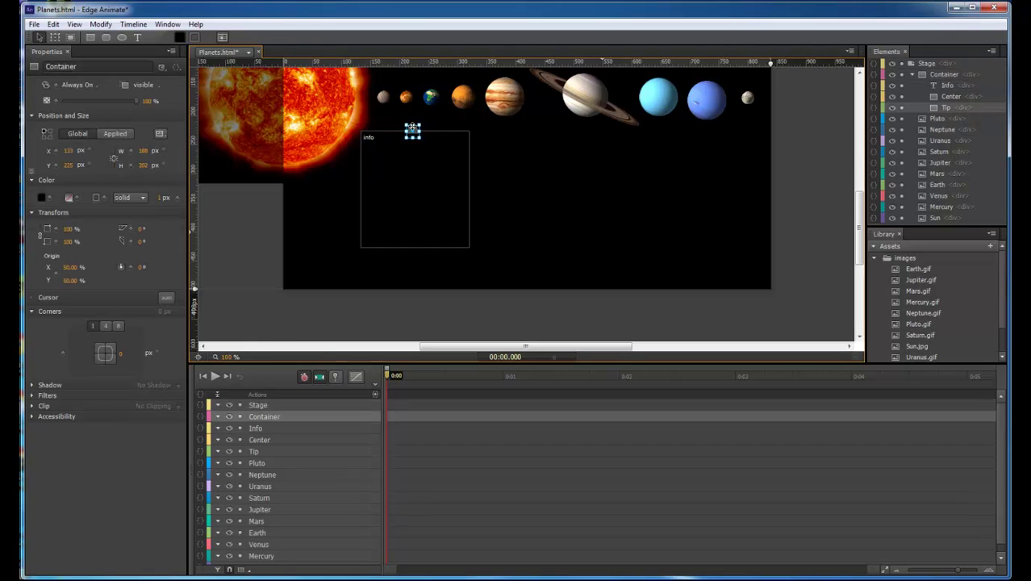
{"action": "left_click_drag", "start_coordinate": [413, 129], "coordinate": [412, 127]}
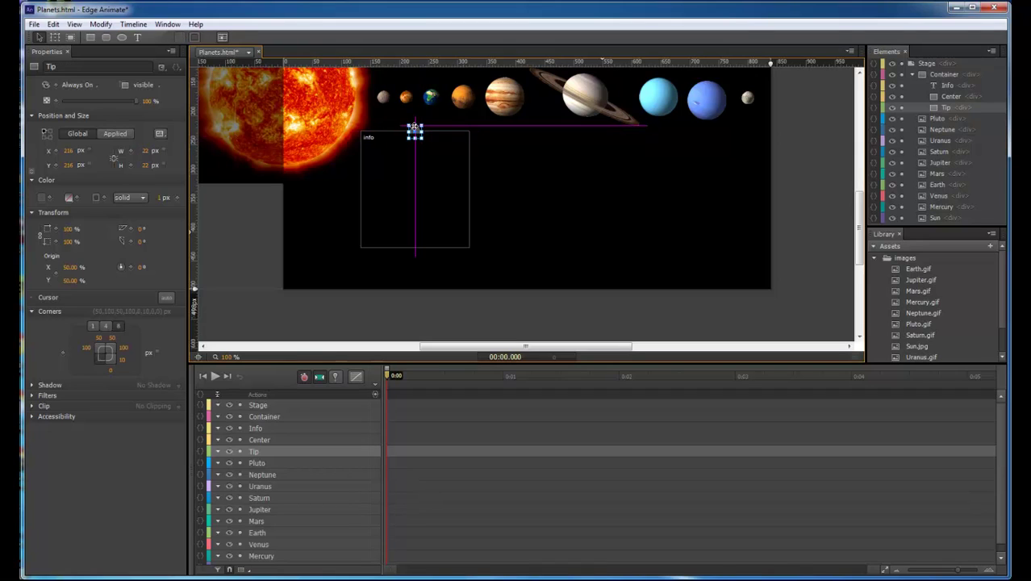
{"action": "left_click", "coordinate": [488, 196]}
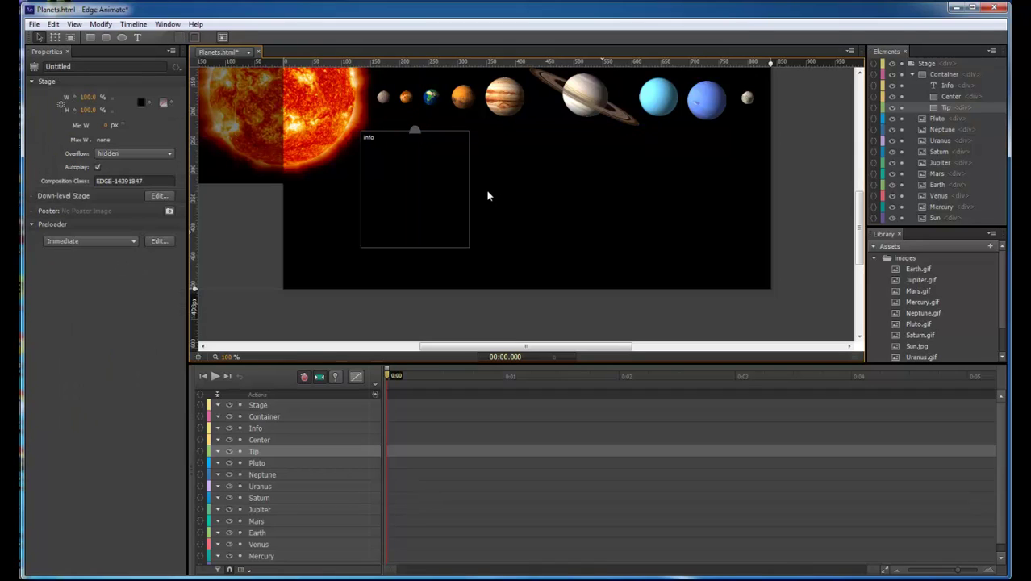
Step: Move Container so Tip sits below Mercury, at about X 79 px, and switch its X position unit to percent
{"action": "left_click", "coordinate": [468, 193]}
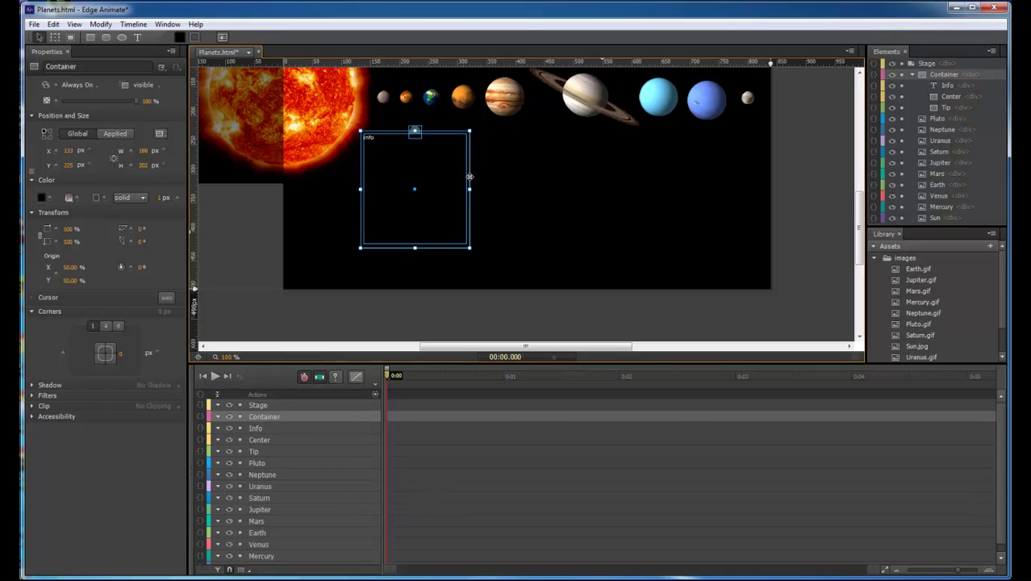
{"action": "left_click_drag", "start_coordinate": [469, 175], "coordinate": [437, 176]}
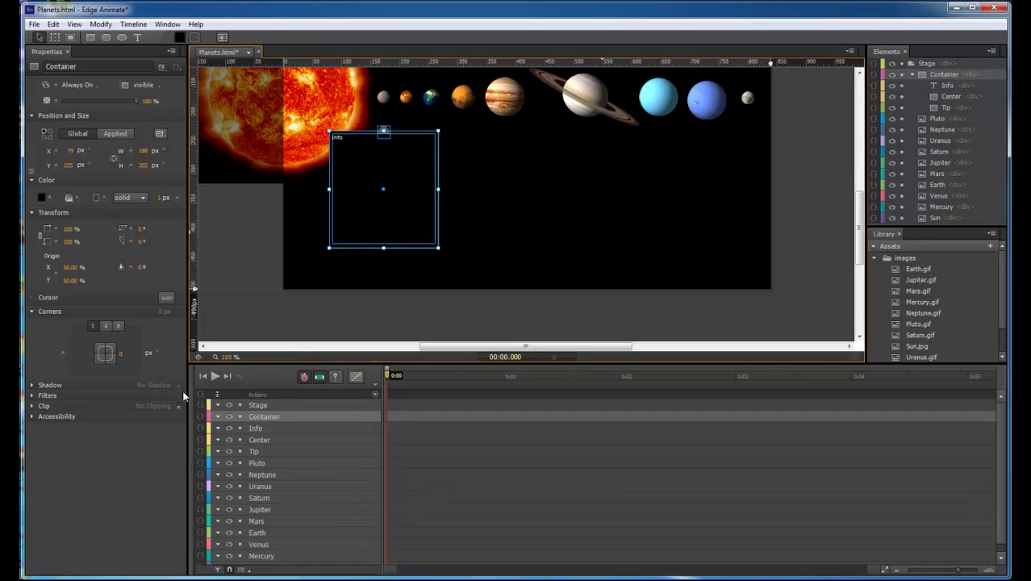
{"action": "left_click", "coordinate": [88, 152]}
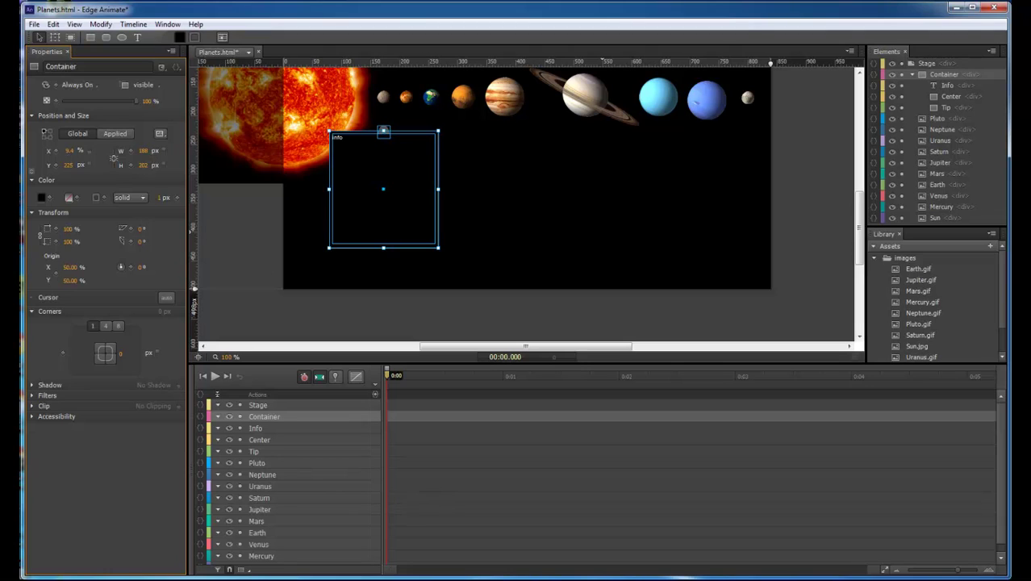
Step: Open a new Notepad window, place it below the stage and enlarge it
{"action": "right_click", "coordinate": [100, 580]}
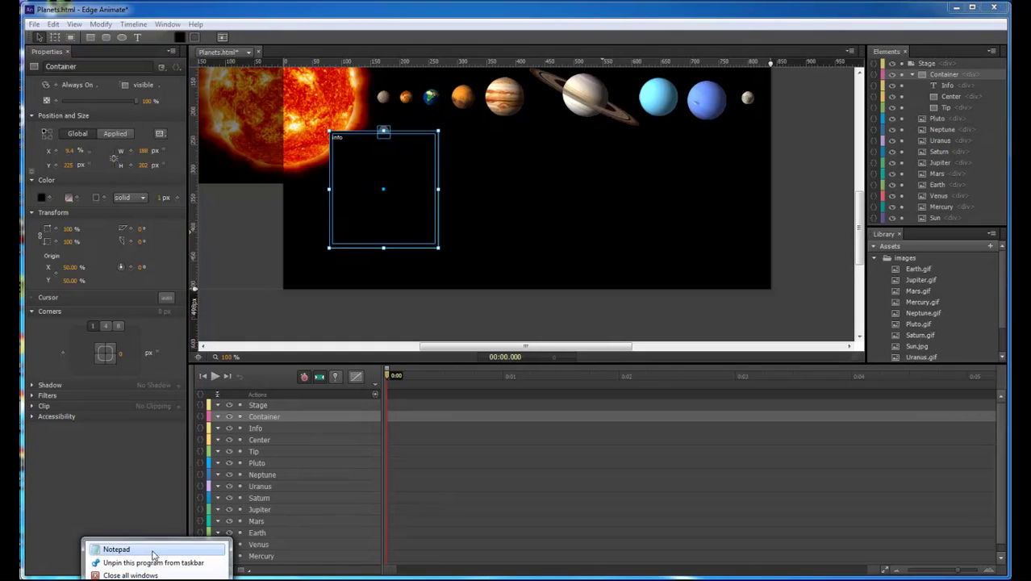
{"action": "left_click", "coordinate": [109, 546]}
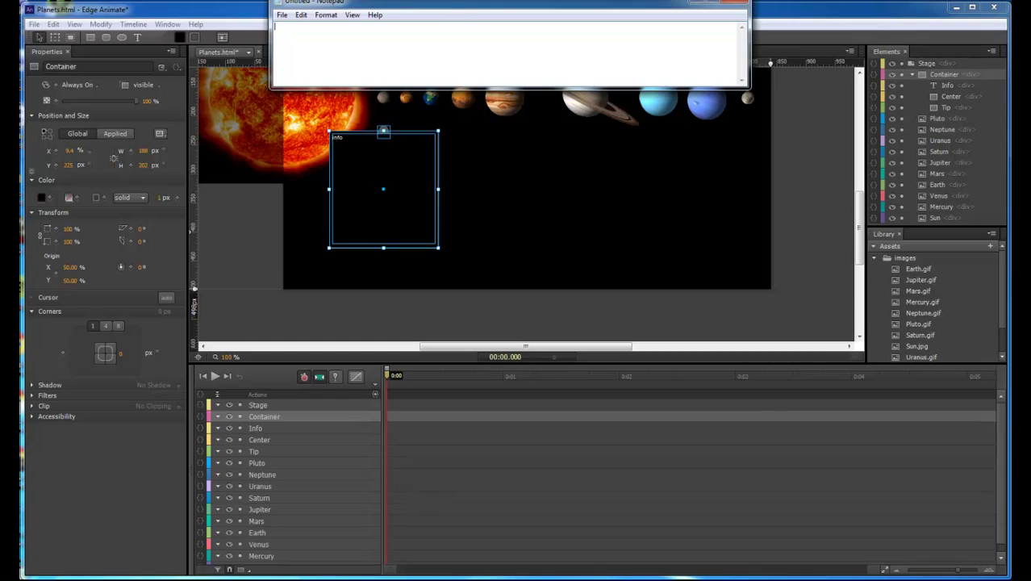
{"action": "left_click_drag", "start_coordinate": [452, 5], "coordinate": [432, 355]}
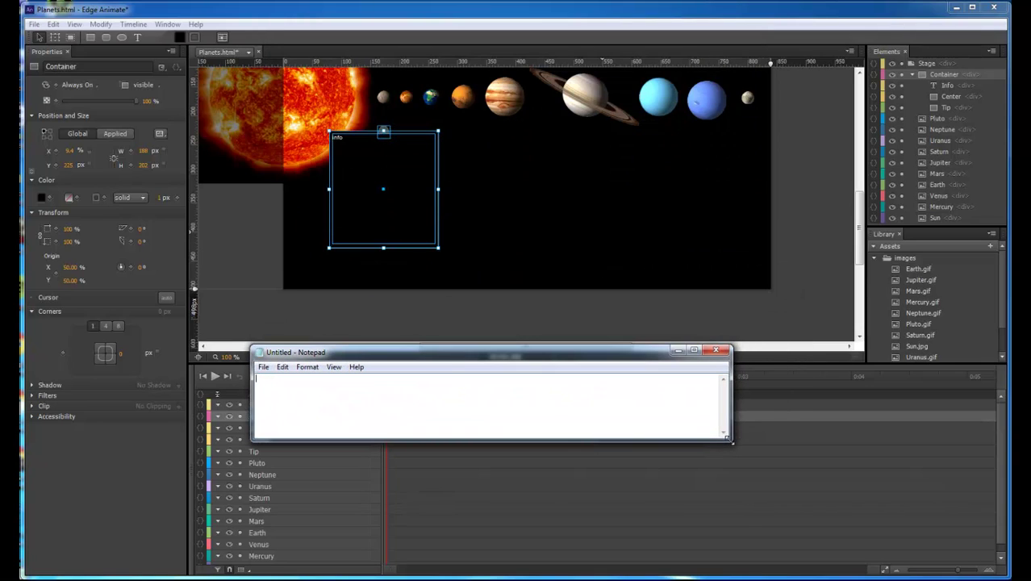
{"action": "left_click_drag", "start_coordinate": [731, 441], "coordinate": [738, 531]}
{"action": "left_click_drag", "start_coordinate": [515, 357], "coordinate": [658, 356]}
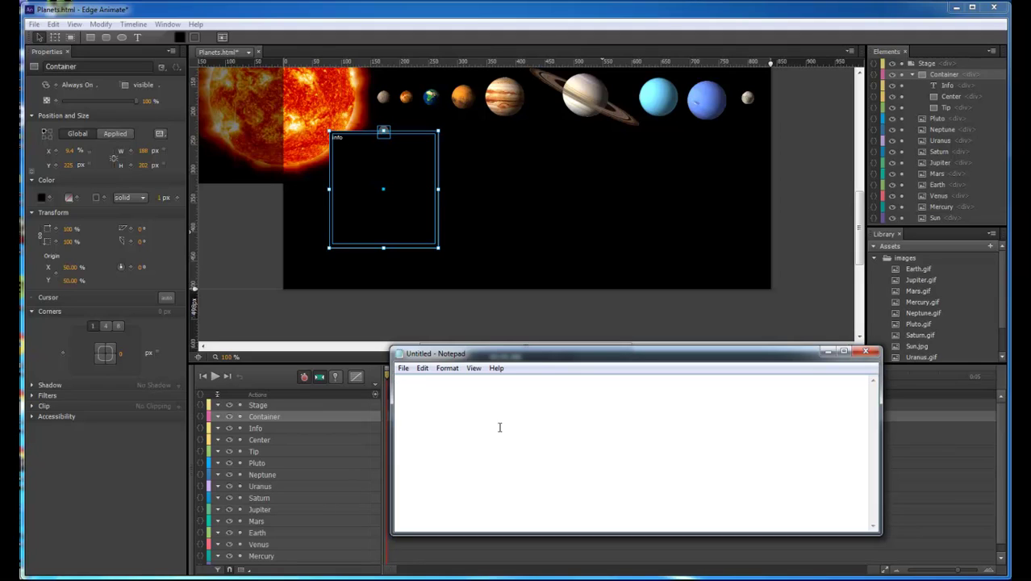
Step: List Sun, Mercury, Venus, Earth and Mars in the note on separate lines, each followed by an equals sign
{"action": "type", "text": "Sun"}
{"action": "type", "text": "art"}
{"action": "type", "text": "h ="}
{"action": "key", "text": "Return"}
{"action": "type", "text": "Mars ="}
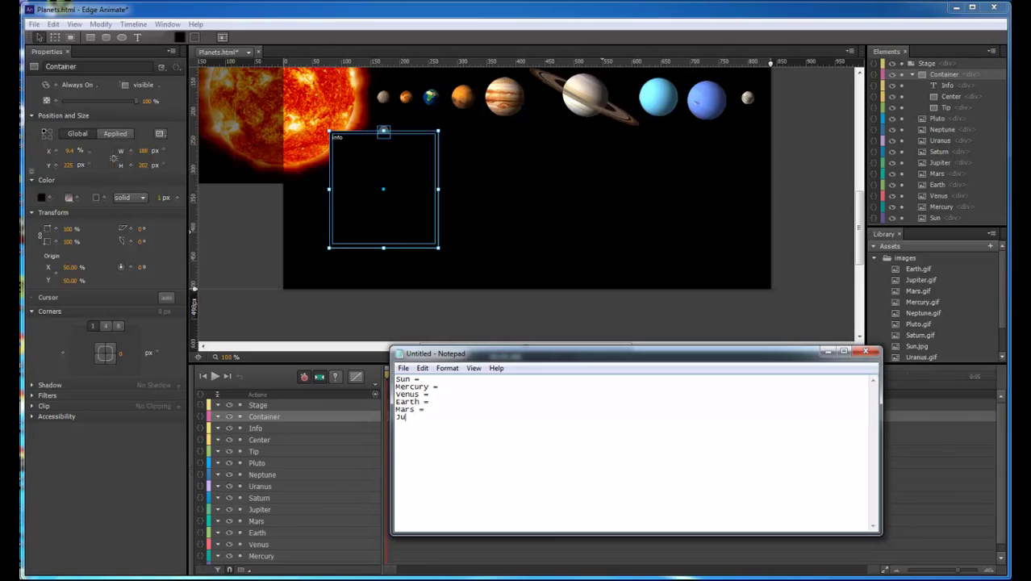
Step: Add lines for Jupiter, Saturn, Uranus, Neptune and Pluto, each with an equals sign, and move the note window lower
{"action": "type", "text": "piter"}
{"action": "key", "text": "Return"}
{"action": "type", "text": "SDaturn"}
{"action": "key", "text": "BackSpace"}
{"action": "key", "text": "BackSpace"}
{"action": "key", "text": "BackSpace"}
{"action": "type", "text": "aturn = "}
{"action": "type", "text": "Uranus = "}
{"action": "type", "text": "Neptune"}
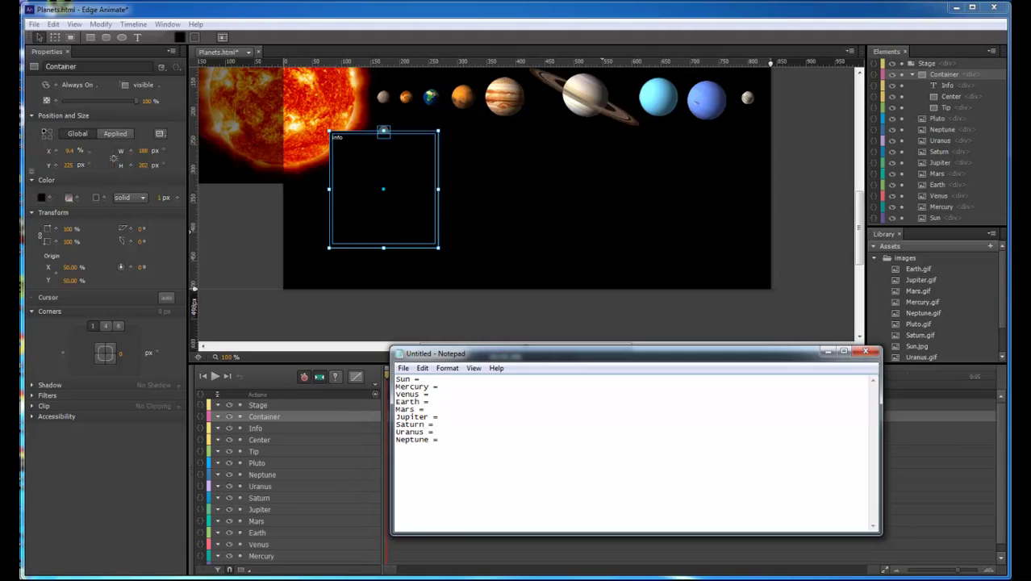
{"action": "key", "text": "Return"}
{"action": "type", "text": "Pluto ="}
{"action": "left_click_drag", "start_coordinate": [528, 359], "coordinate": [520, 461]}
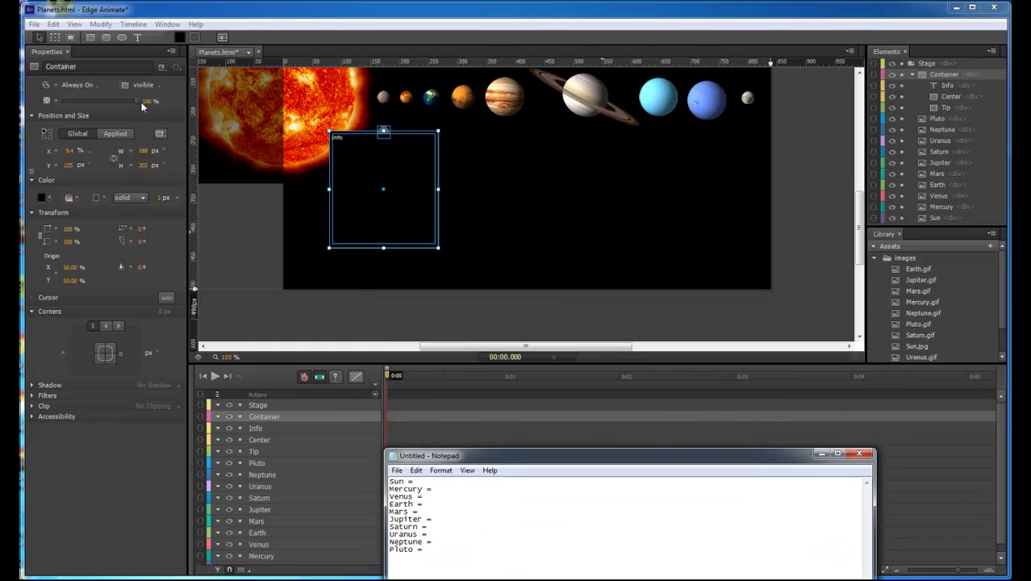
Step: Record Container's X percentage as 9.4 on the Mercury line in Notepad, and return to Container in Edge Animate
{"action": "left_click", "coordinate": [69, 151]}
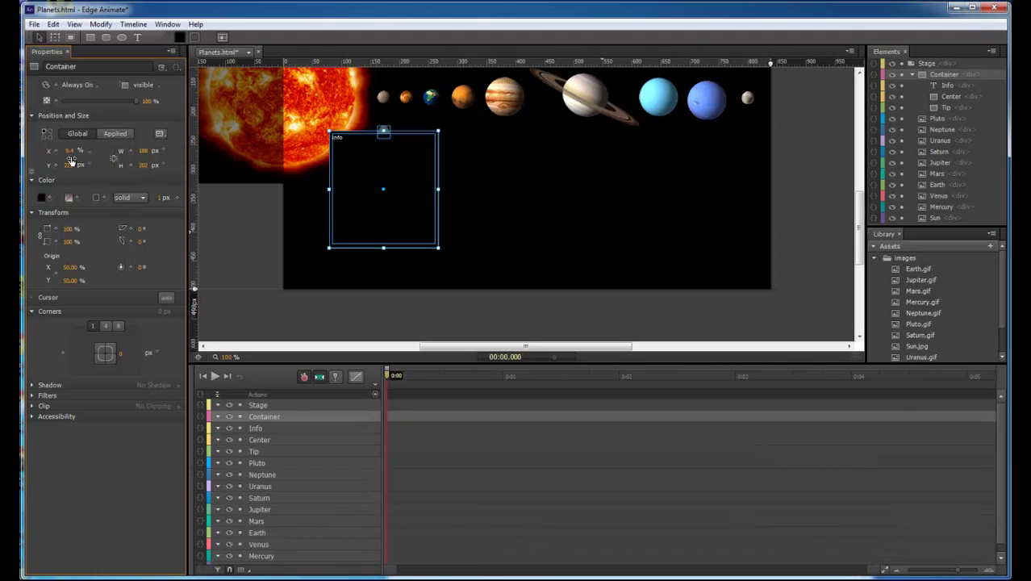
{"action": "left_click", "coordinate": [70, 151]}
{"action": "left_click", "coordinate": [443, 575]}
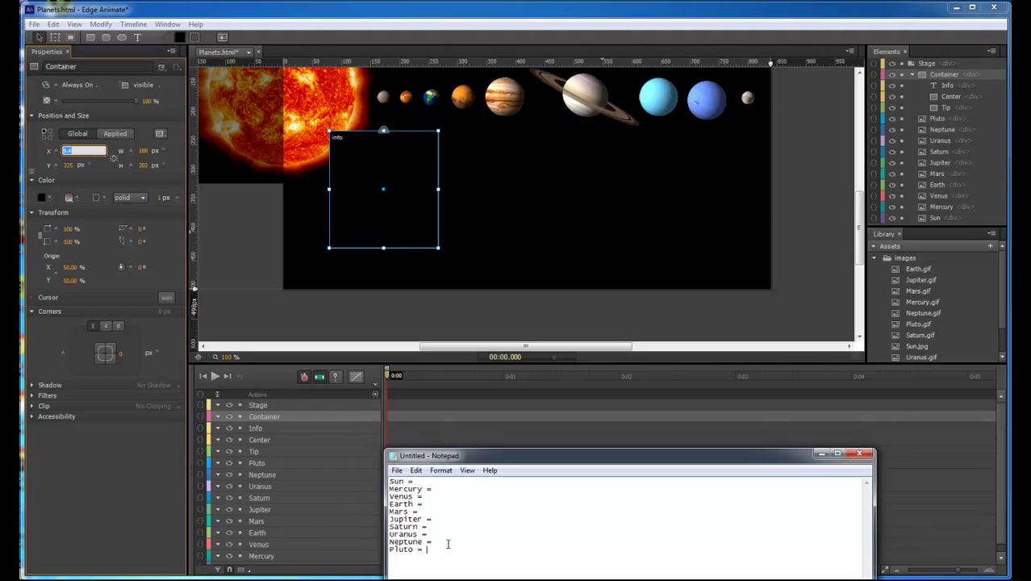
{"action": "left_click", "coordinate": [444, 489]}
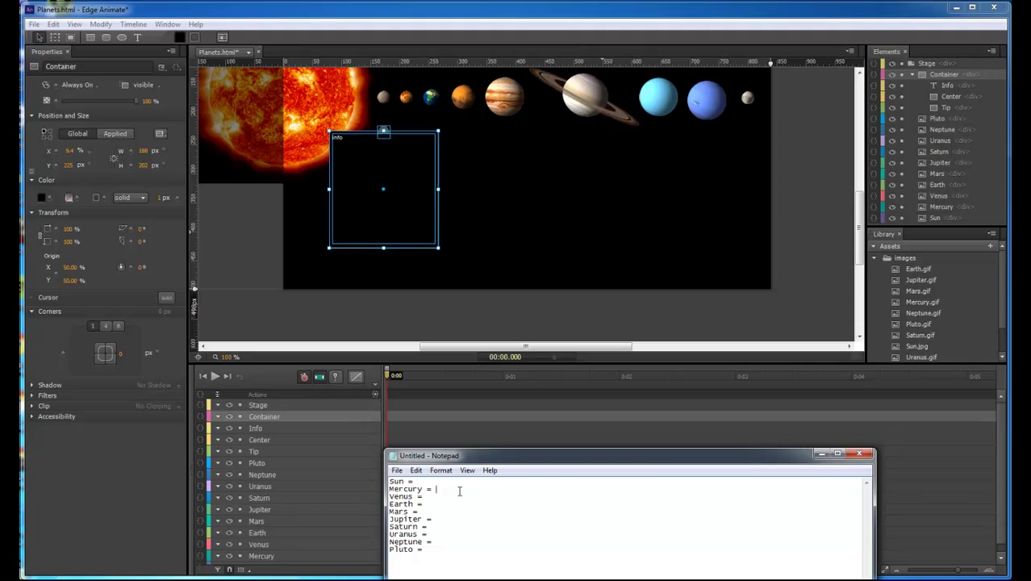
{"action": "type", "text": "9.4"}
{"action": "left_click", "coordinate": [437, 162]}
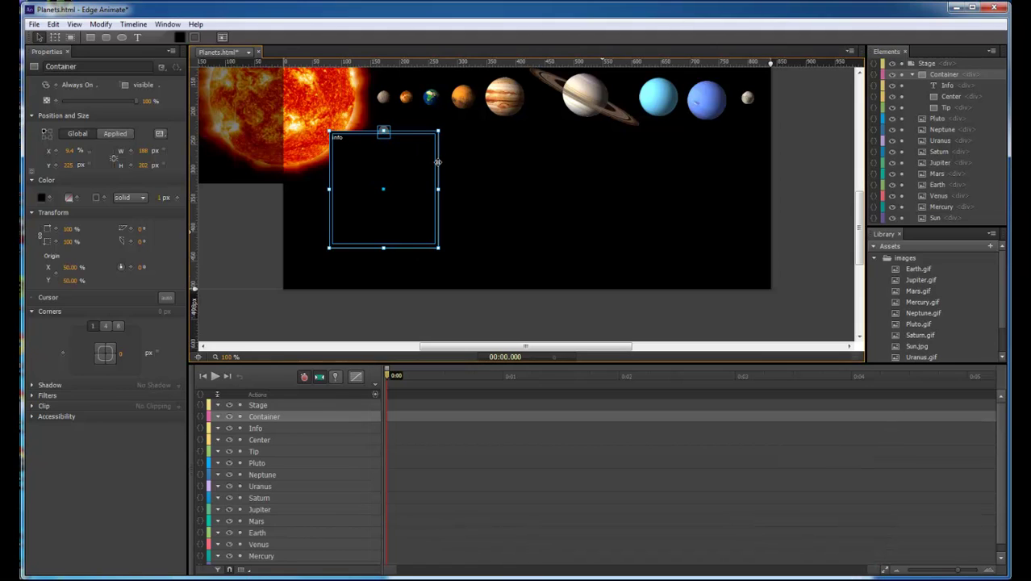
Step: Centre Container under Venus, record its X percentage as 14.05 on the Venus line in Notepad, and return to Edge Animate
{"action": "left_click_drag", "start_coordinate": [438, 162], "coordinate": [458, 161]}
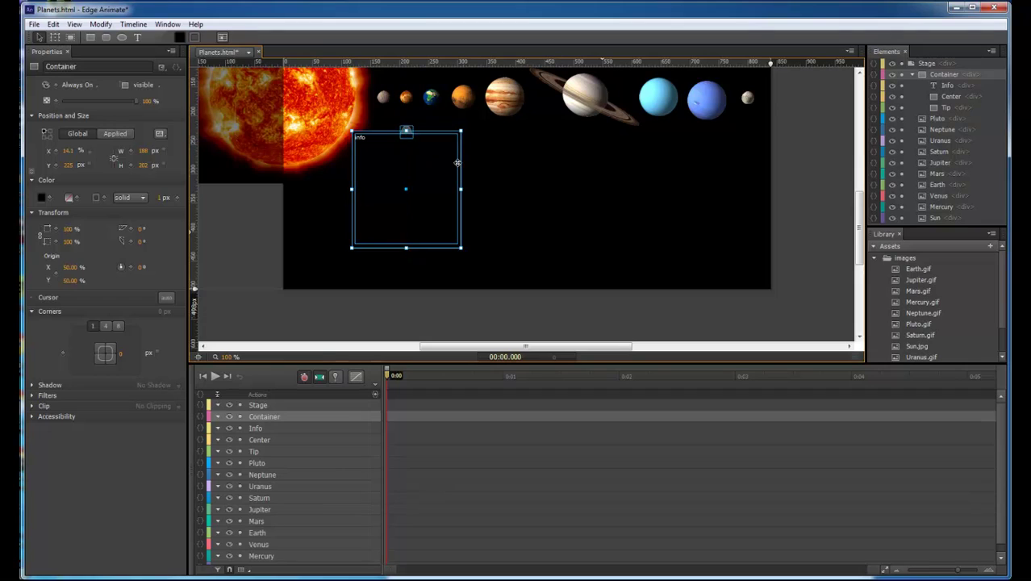
{"action": "left_click", "coordinate": [69, 151]}
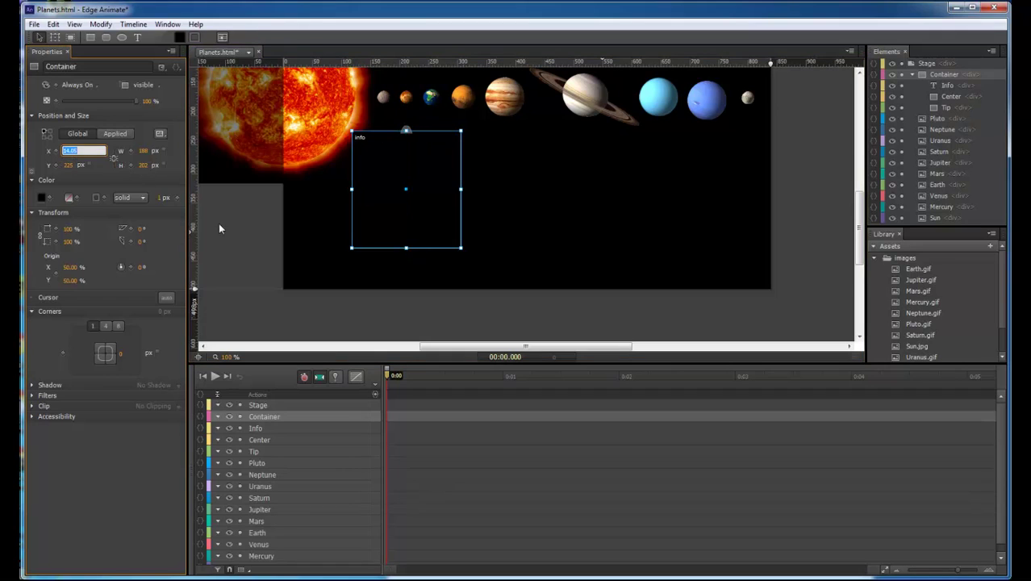
{"action": "key", "text": "ctrl+c"}
{"action": "key", "text": "alt+Tab"}
{"action": "left_click", "coordinate": [474, 496]}
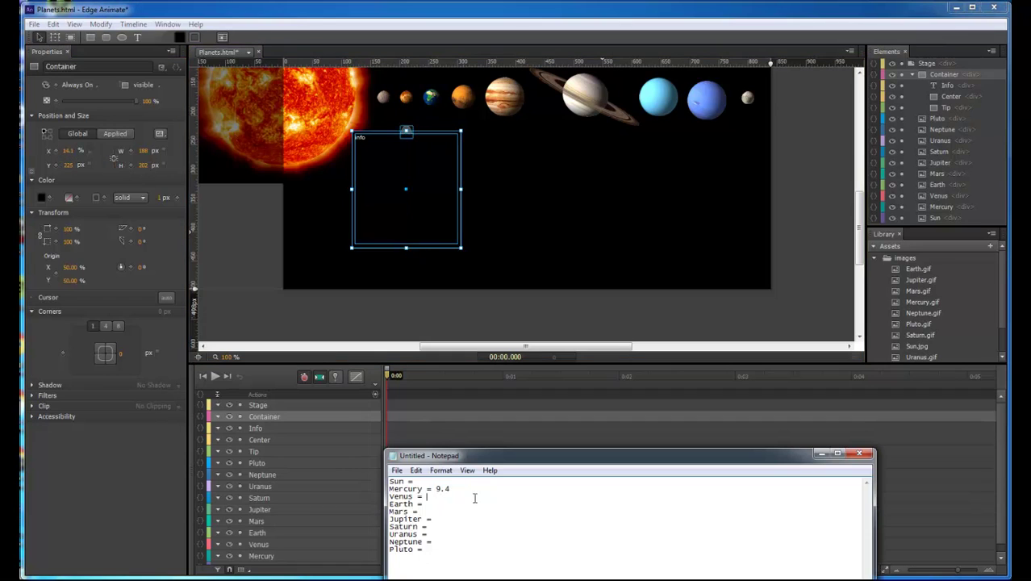
{"action": "key", "text": "ctrl+v"}
{"action": "key", "text": "alt+Tab"}
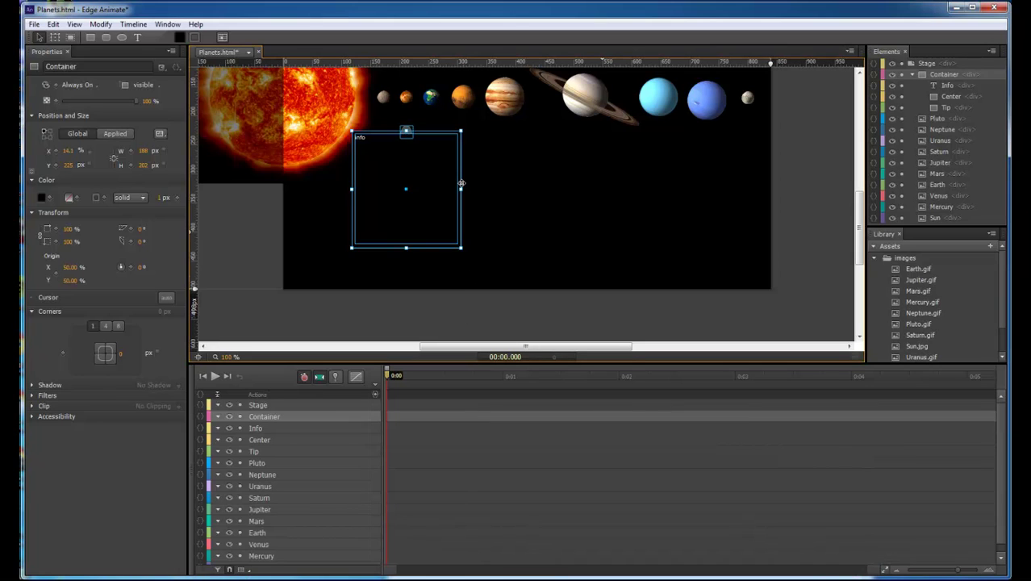
Step: Centre Container under Earth, record its X percentage as 19.17 on the Earth line in Notepad, and return to Edge Animate
{"action": "left_click_drag", "start_coordinate": [470, 184], "coordinate": [490, 182]}
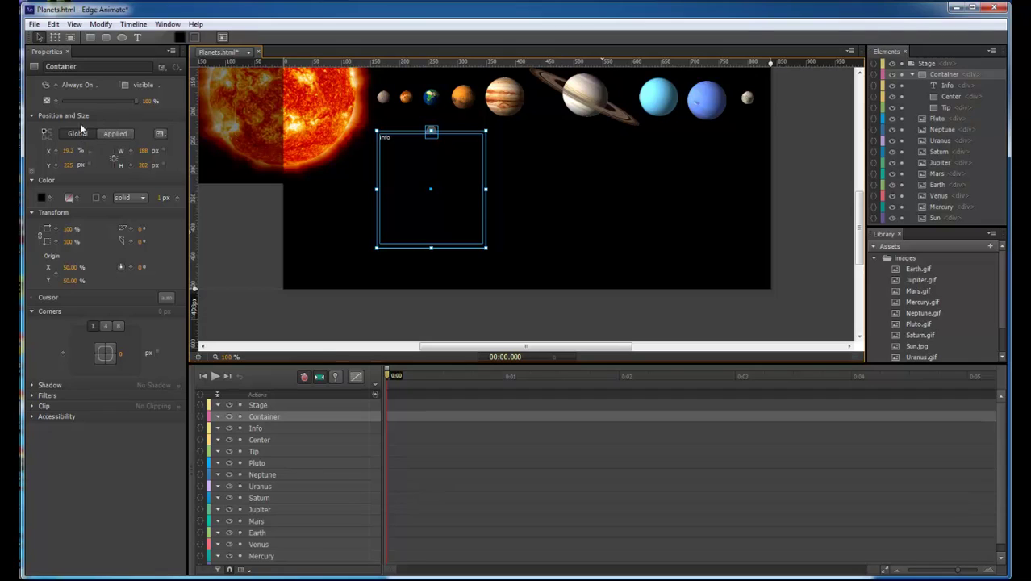
{"action": "left_click", "coordinate": [69, 152]}
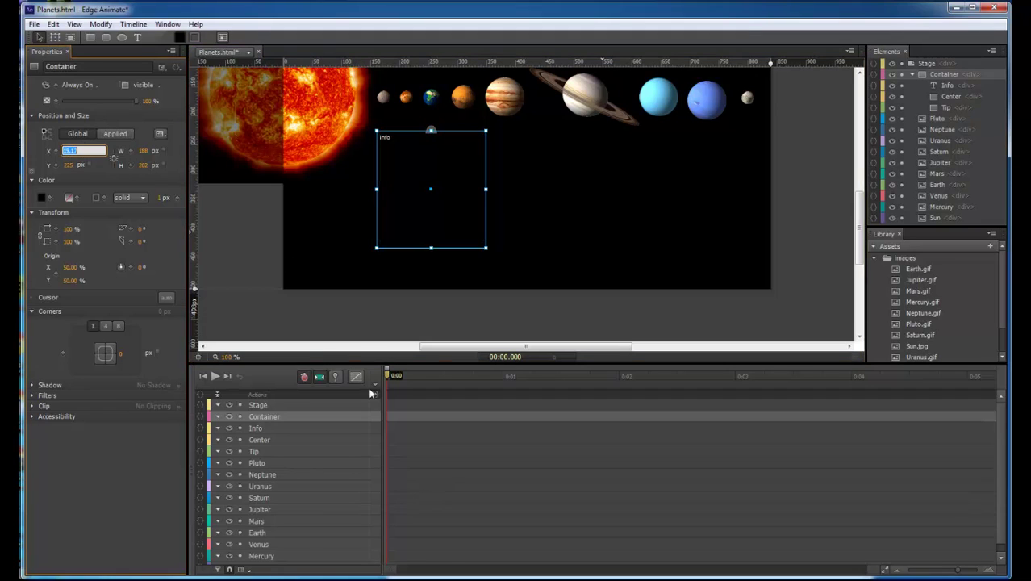
{"action": "key", "text": "alt+Tab"}
{"action": "left_click", "coordinate": [434, 503]}
{"action": "key", "text": "ctrl+v"}
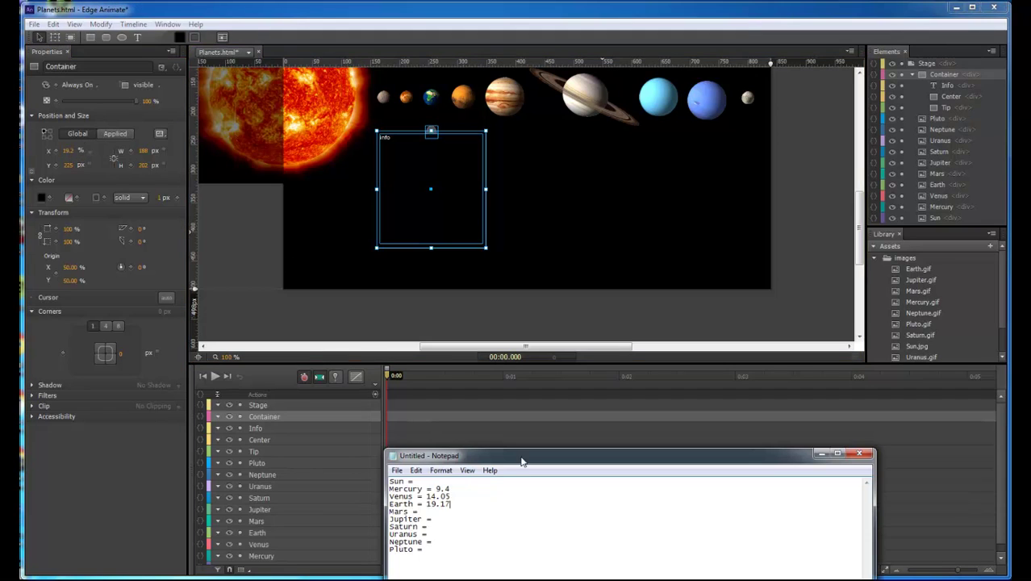
{"action": "left_click", "coordinate": [486, 169]}
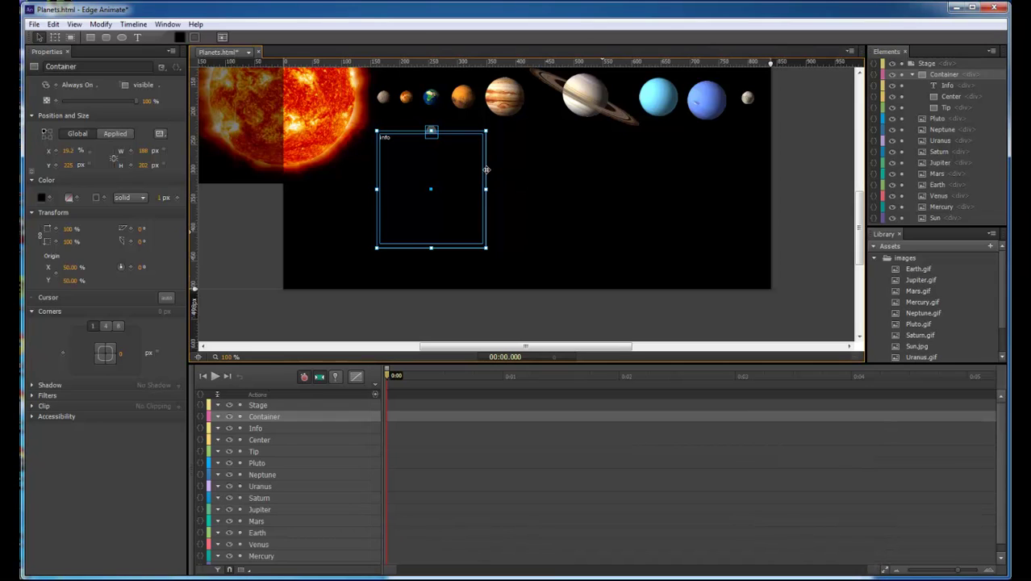
Step: Centre Container under Mars, record its X percentage as 25.83 on the Mars line in Notepad, and return to Edge Animate
{"action": "left_click_drag", "start_coordinate": [486, 169], "coordinate": [521, 169]}
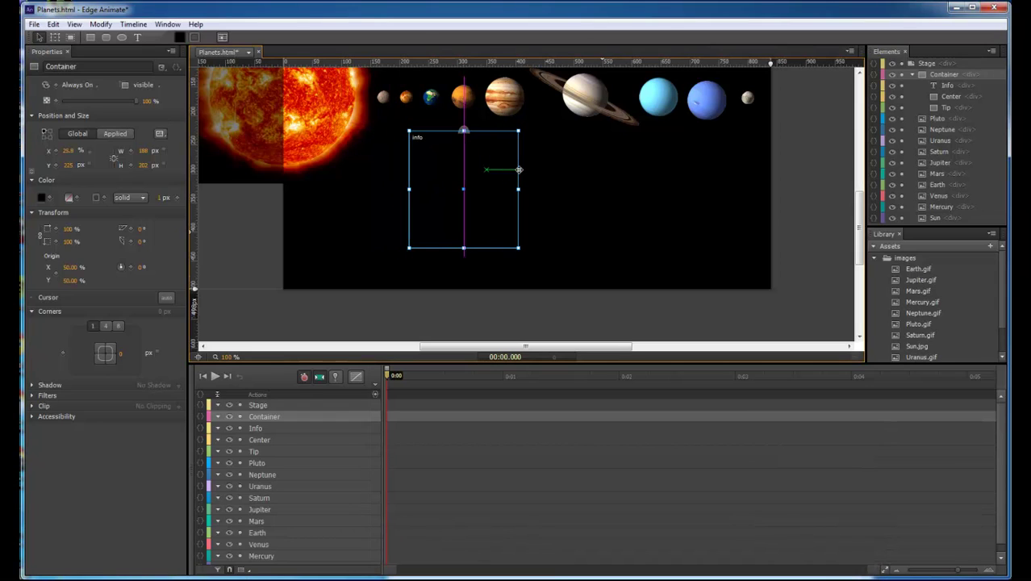
{"action": "left_click", "coordinate": [66, 151]}
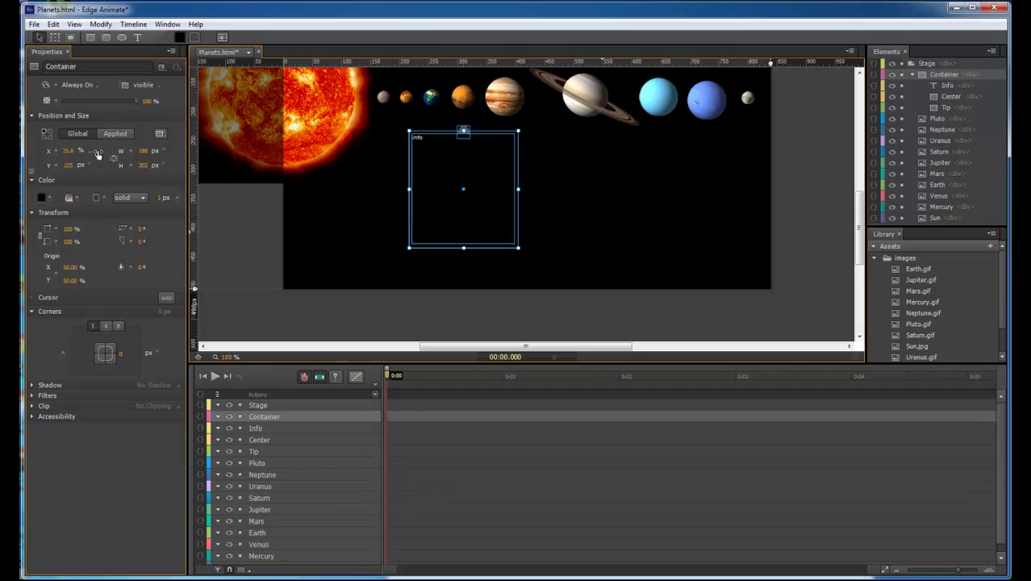
{"action": "key", "text": "alt+Tab"}
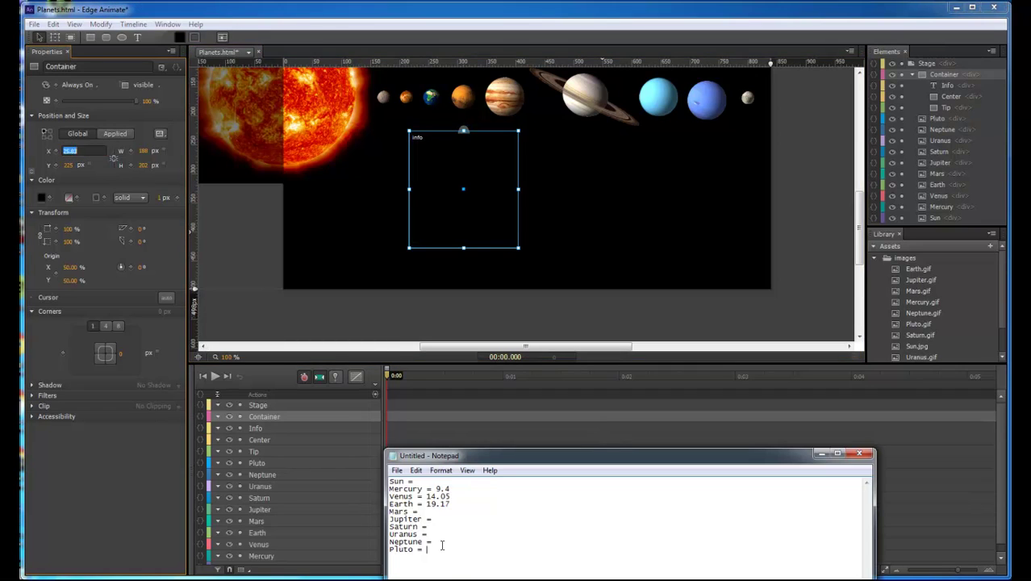
{"action": "key", "text": "ctrl+v"}
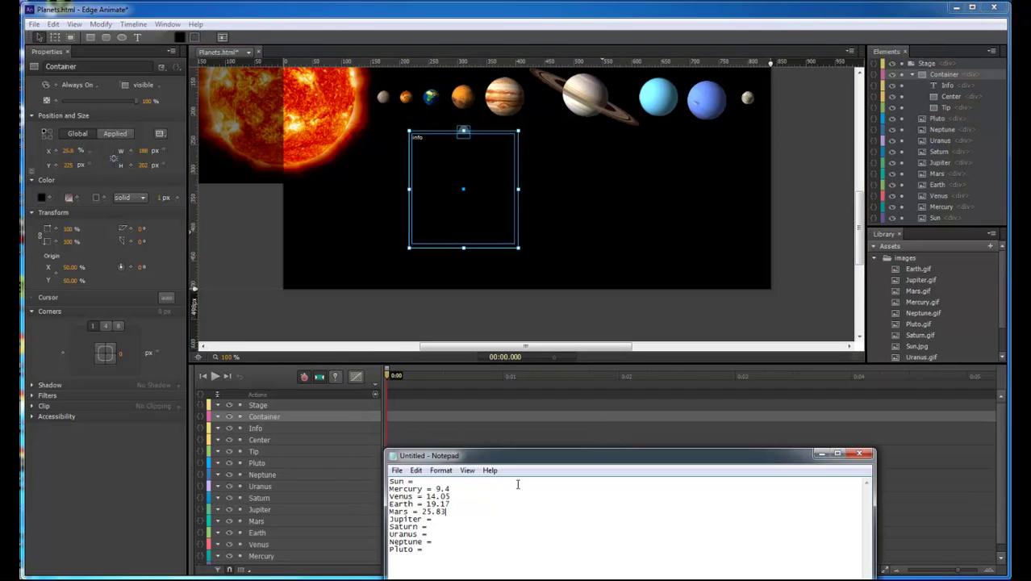
{"action": "left_click", "coordinate": [519, 169]}
Step: Centre Container under Jupiter, record its X percentage as 34.29 on the Jupiter line in Notepad, and return to Edge Animate
{"action": "left_click_drag", "start_coordinate": [518, 169], "coordinate": [560, 168]}
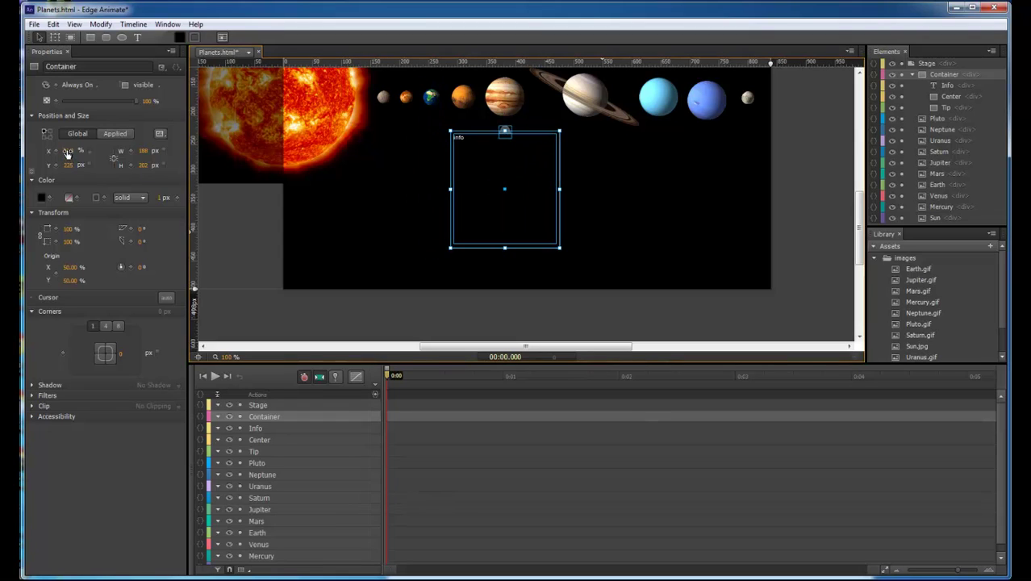
{"action": "left_click", "coordinate": [68, 152]}
{"action": "left_click", "coordinate": [413, 580]}
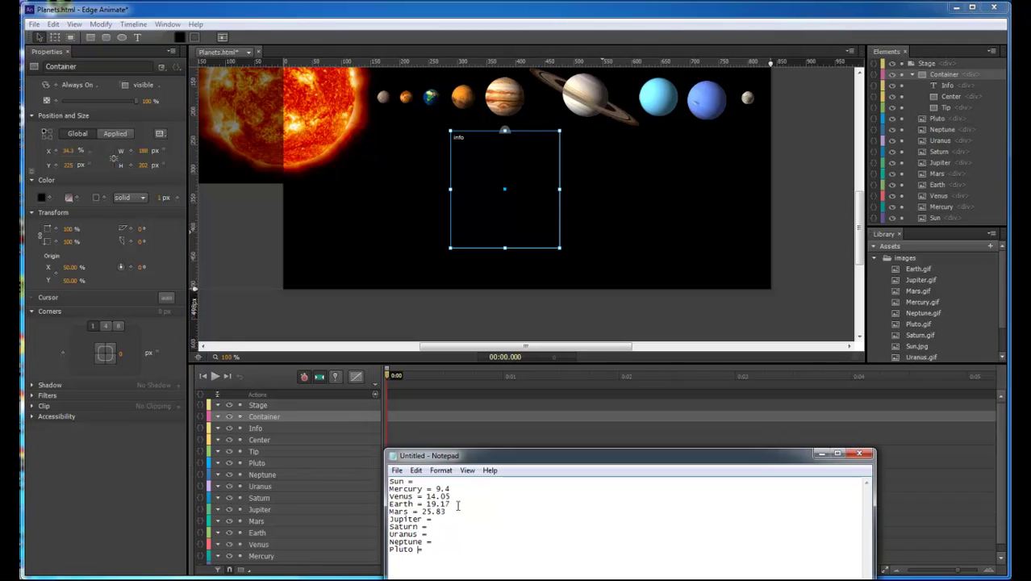
{"action": "left_click", "coordinate": [452, 519]}
{"action": "type", "text": "34.29"}
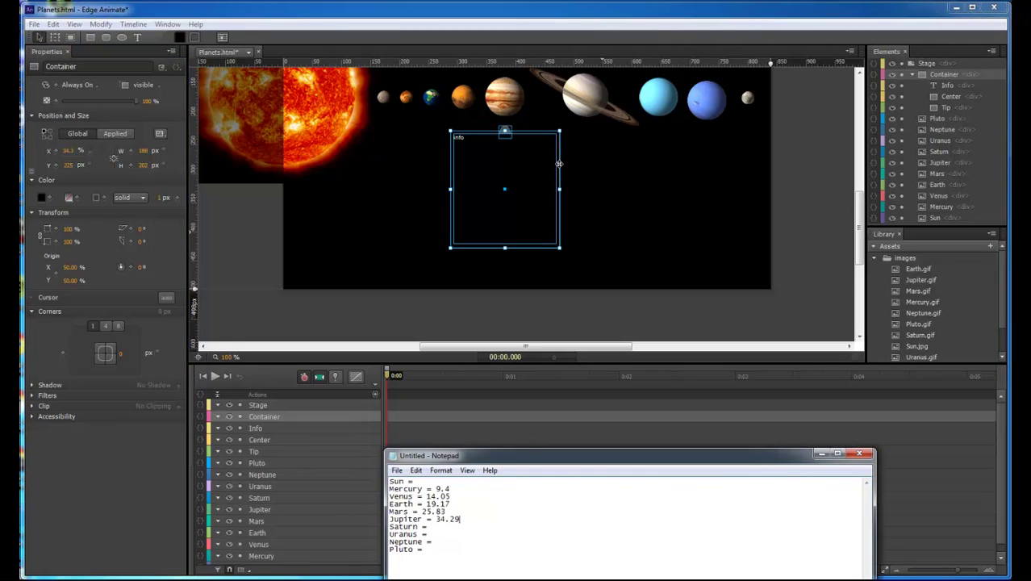
{"action": "left_click", "coordinate": [558, 163]}
Step: Centre Container under Saturn, record its X percentage as 50.6 on the Saturn line in Notepad, and return to Edge Animate
{"action": "left_click_drag", "start_coordinate": [571, 163], "coordinate": [637, 163]}
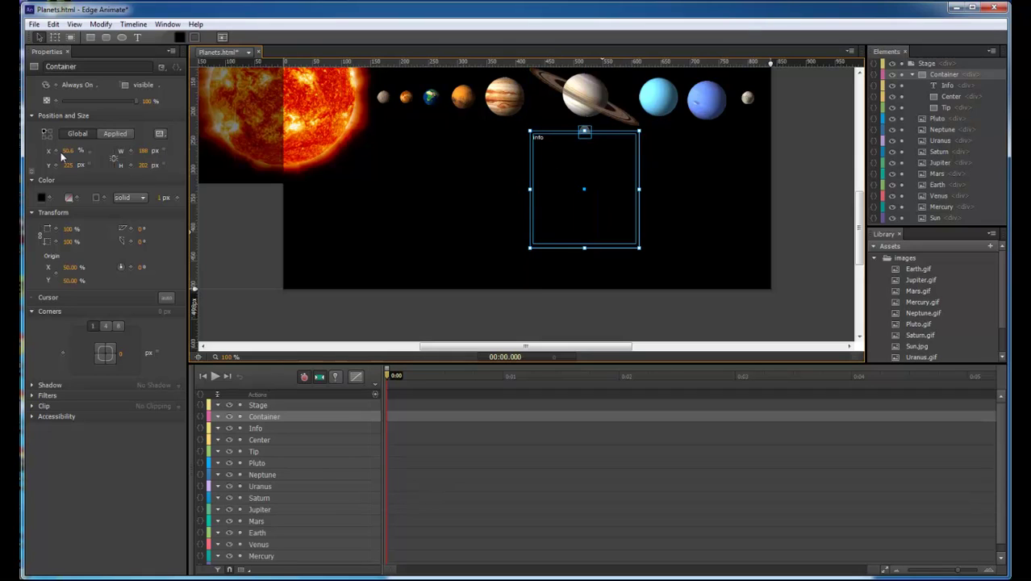
{"action": "left_click", "coordinate": [68, 150]}
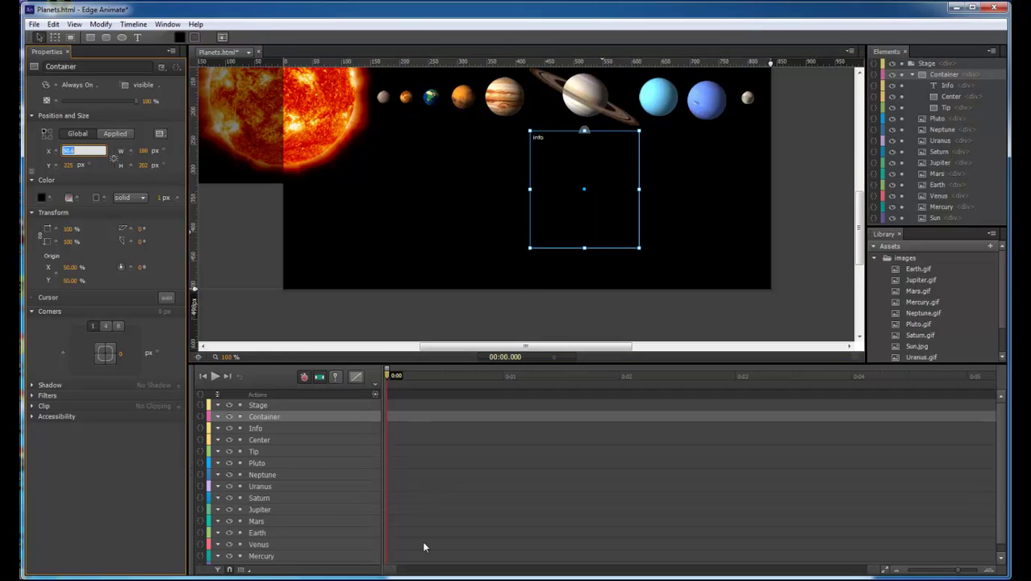
{"action": "key", "text": "alt+Tab"}
{"action": "left_click", "coordinate": [439, 527]}
{"action": "key", "text": "ctrl+v"}
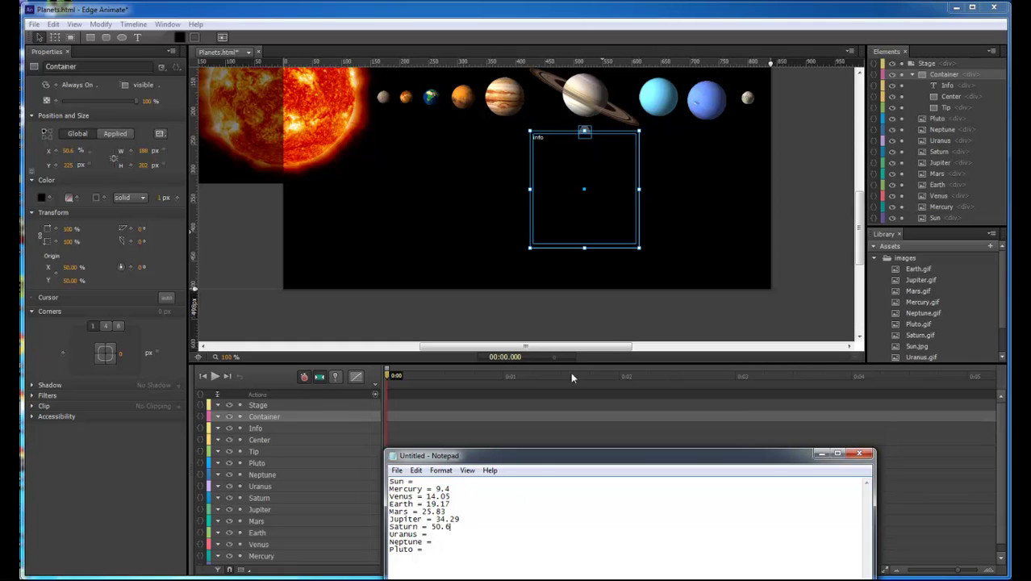
{"action": "left_click", "coordinate": [660, 187]}
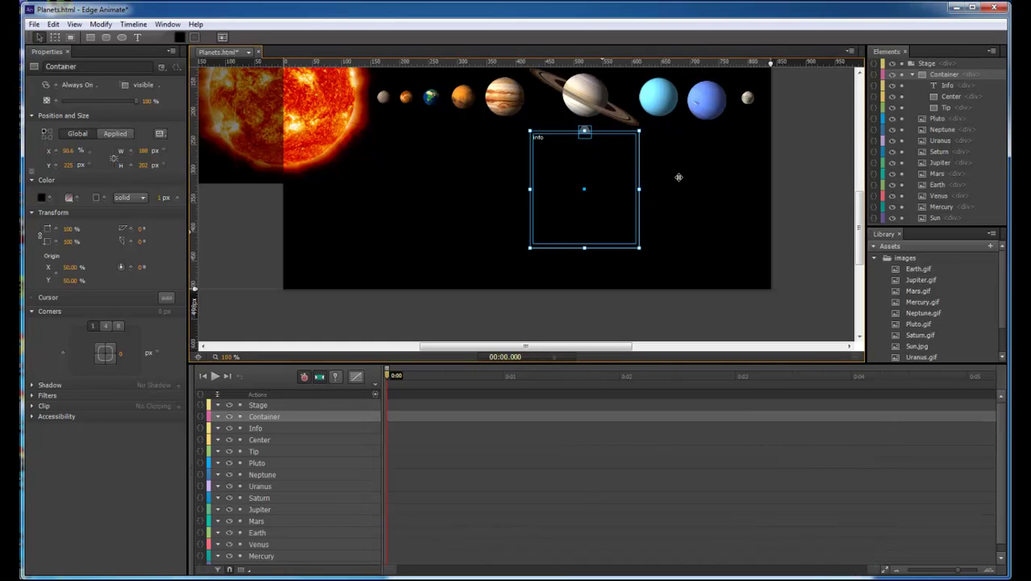
Step: Centre Container under Uranus and record its X percentage as 65.83 on the Uranus line in Notepad
{"action": "left_click_drag", "start_coordinate": [677, 175], "coordinate": [725, 177]}
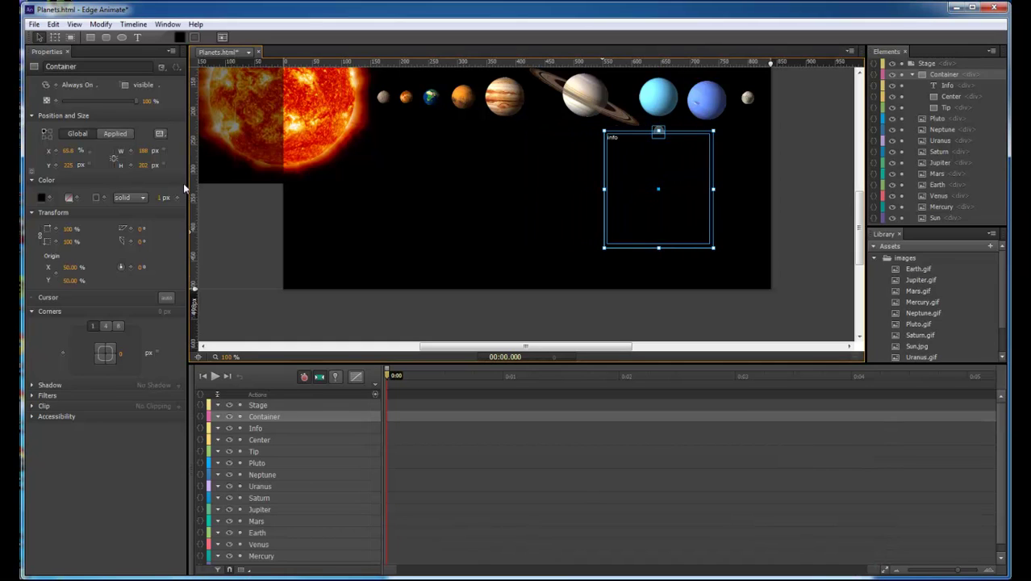
{"action": "left_click", "coordinate": [70, 153]}
{"action": "key", "text": "alt+Tab"}
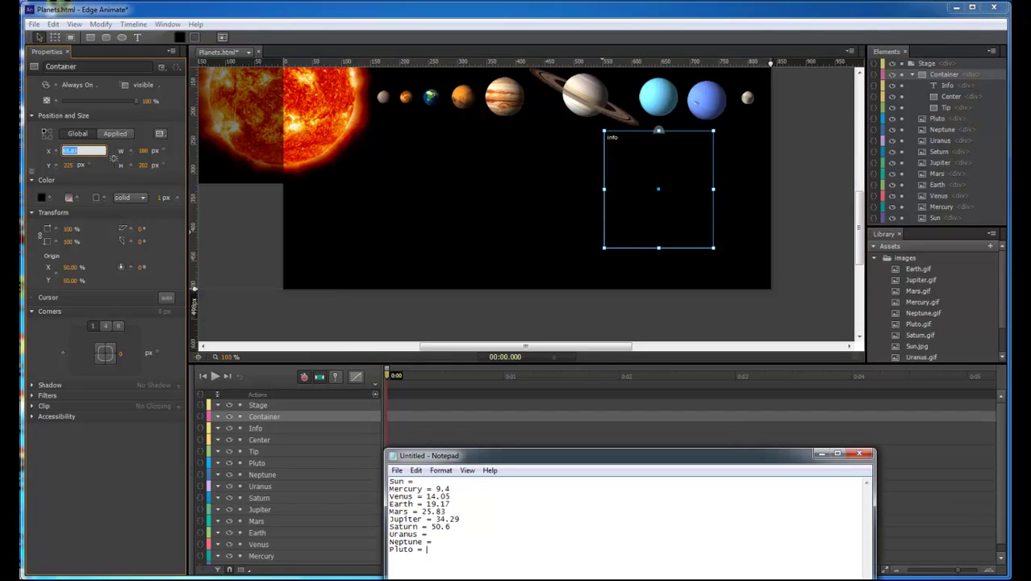
{"action": "left_click", "coordinate": [442, 534]}
{"action": "type", "text": "65.83"}
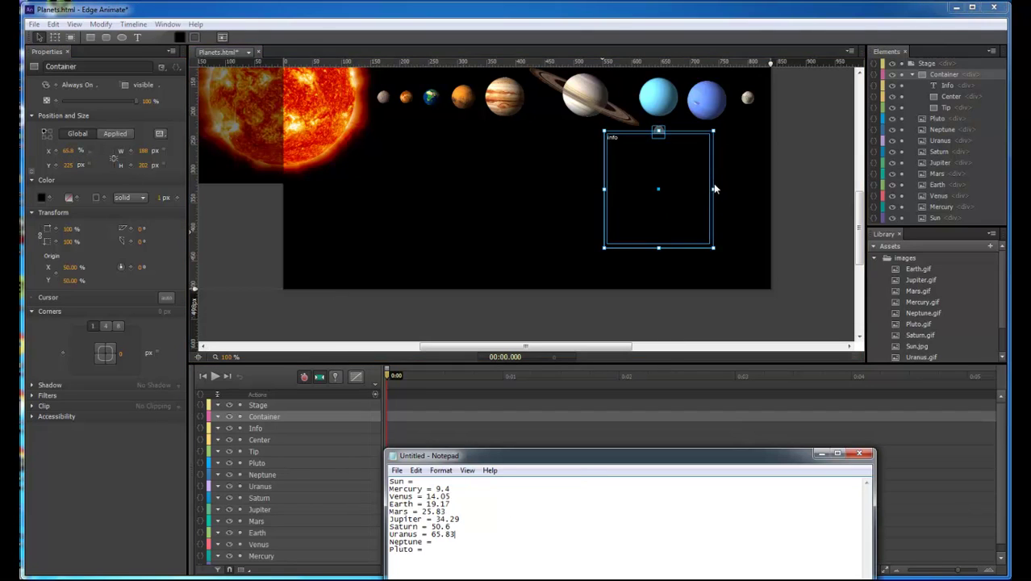
Step: Centre Container under Neptune, record its X percentage as 75.71 on the Neptune line in Notepad, and return to Edge Animate
{"action": "left_click_drag", "start_coordinate": [713, 182], "coordinate": [767, 182]}
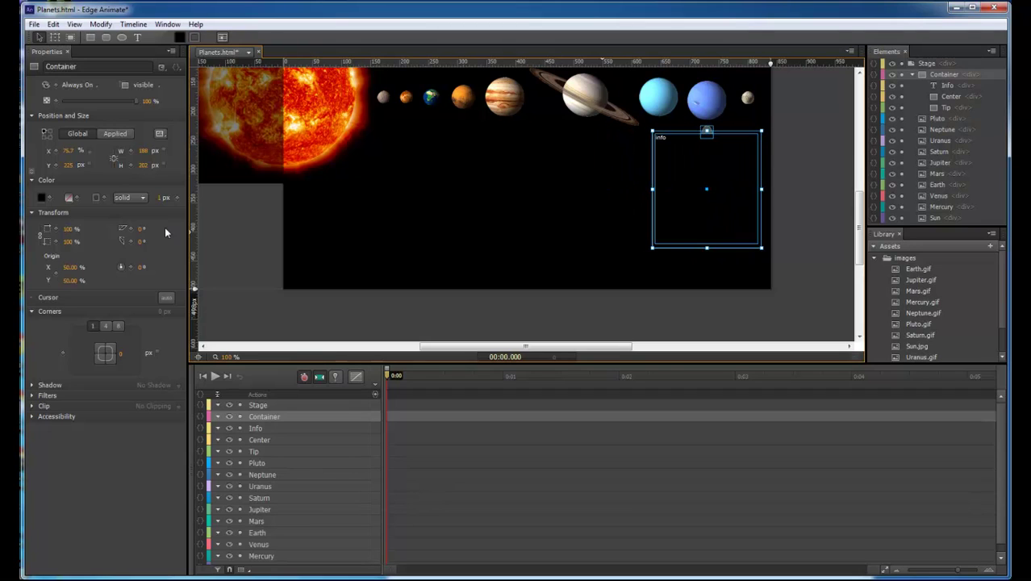
{"action": "left_click", "coordinate": [68, 151]}
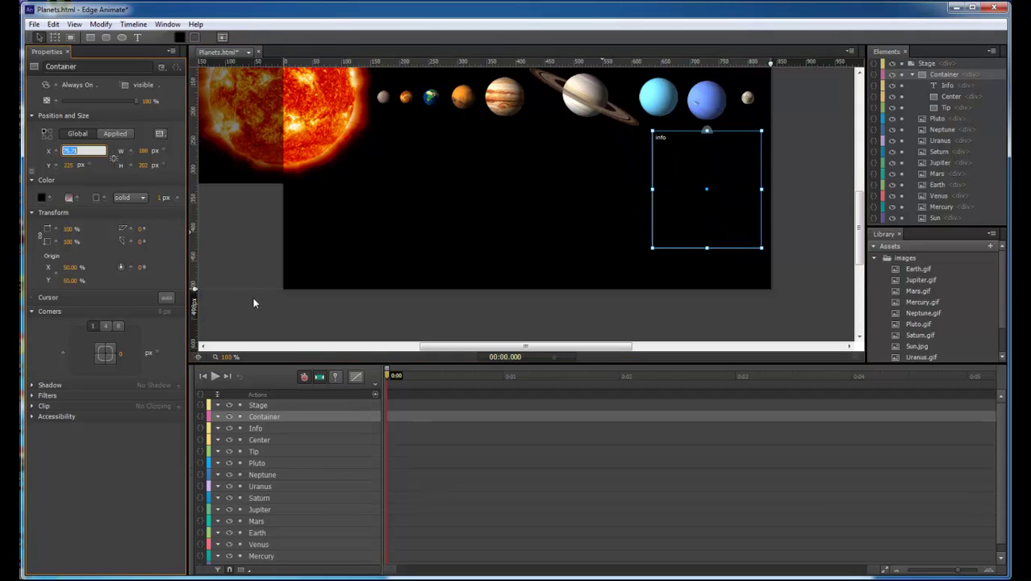
{"action": "left_click", "coordinate": [396, 571]}
{"action": "type", "text": "75.71"}
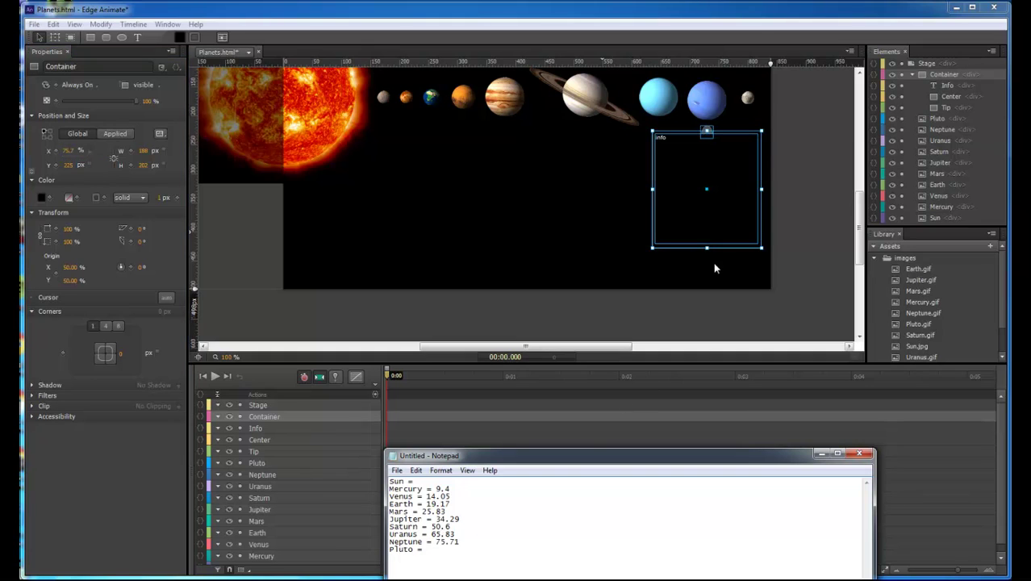
{"action": "left_click", "coordinate": [761, 195]}
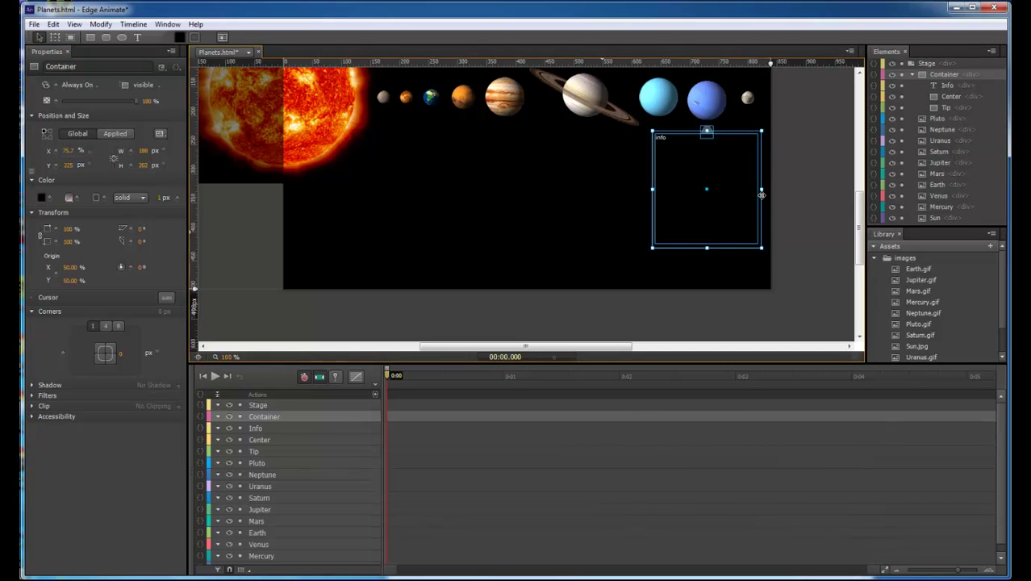
Step: Align Container with the stage's right edge, record 77.62 on the Pluto line in Notepad, and return to Edge Animate
{"action": "left_click_drag", "start_coordinate": [760, 194], "coordinate": [770, 195]}
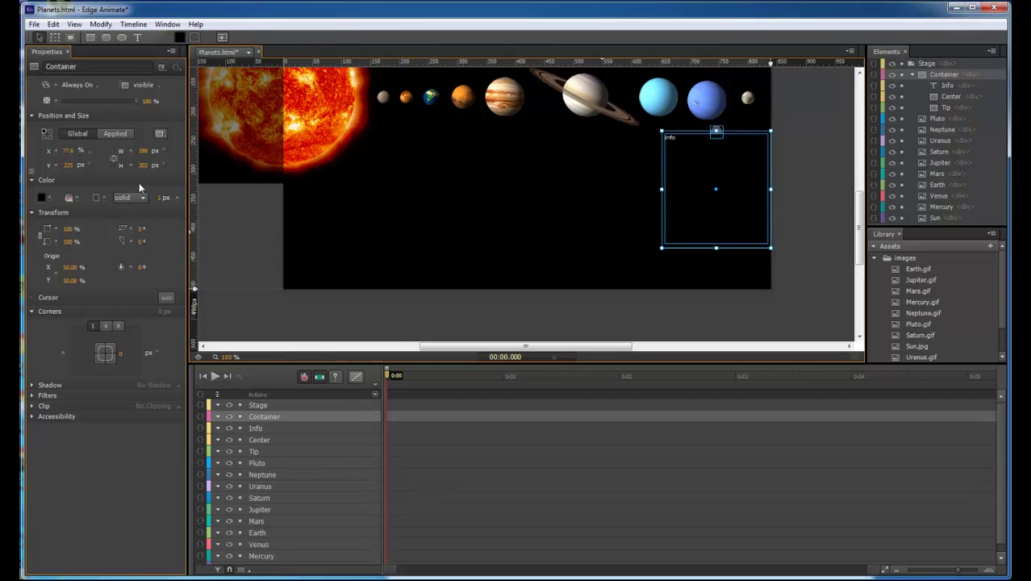
{"action": "left_click", "coordinate": [469, 576]}
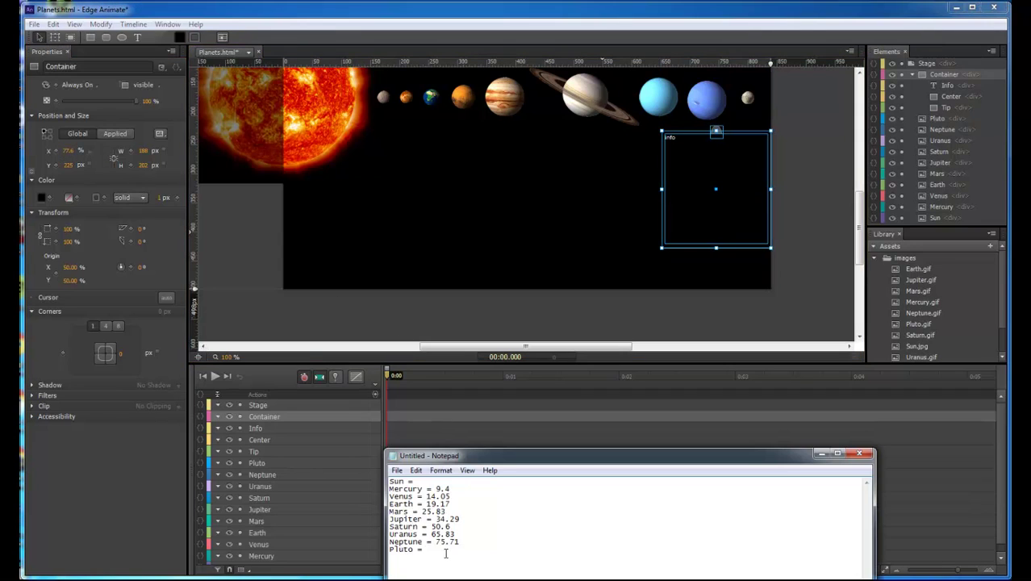
{"action": "type", "text": "77.62"}
{"action": "left_click", "coordinate": [695, 188]}
{"action": "left_click_drag", "start_coordinate": [695, 188], "coordinate": [410, 186]}
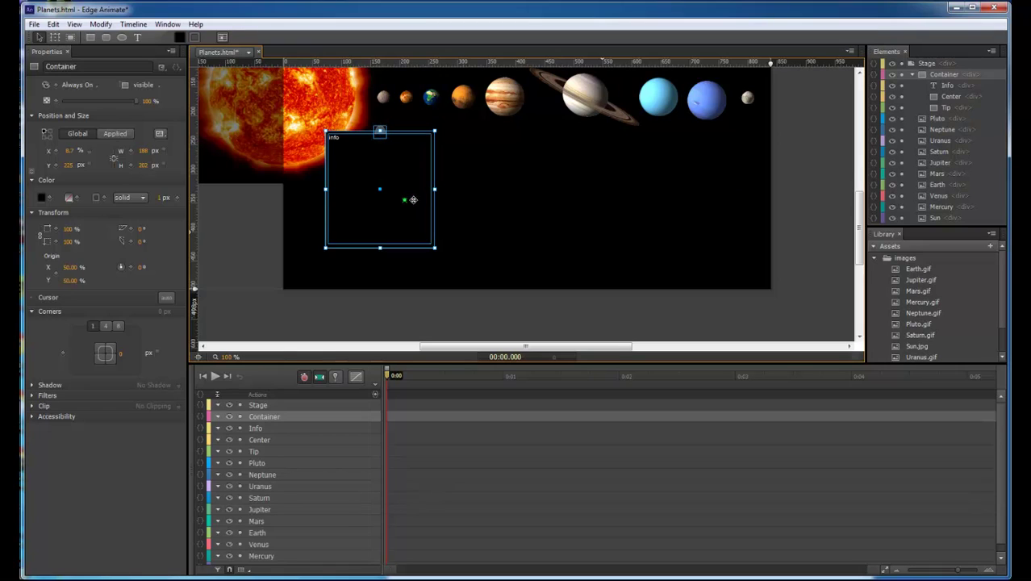
{"action": "left_click", "coordinate": [403, 178]}
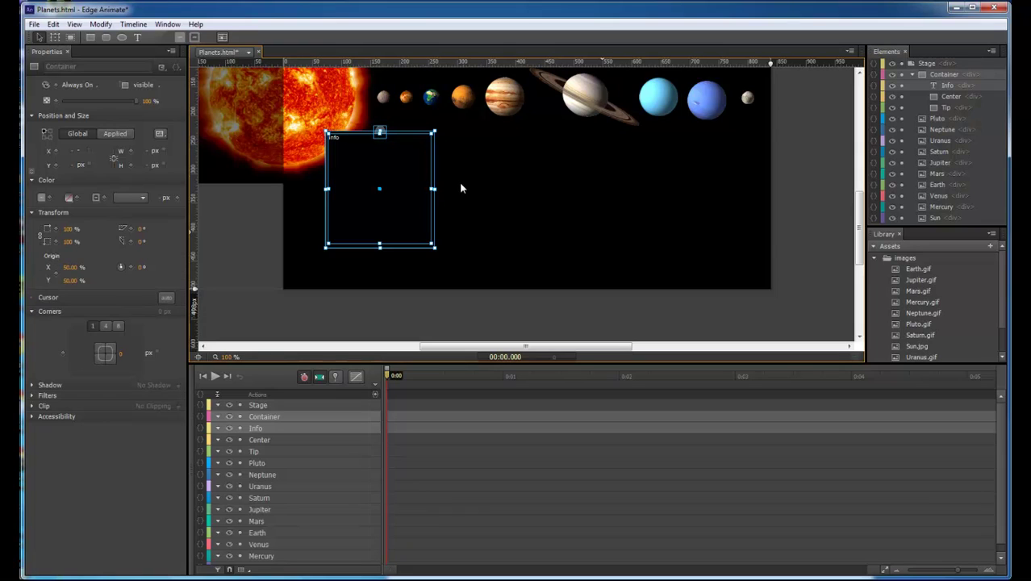
{"action": "key", "text": "ctrl+z"}
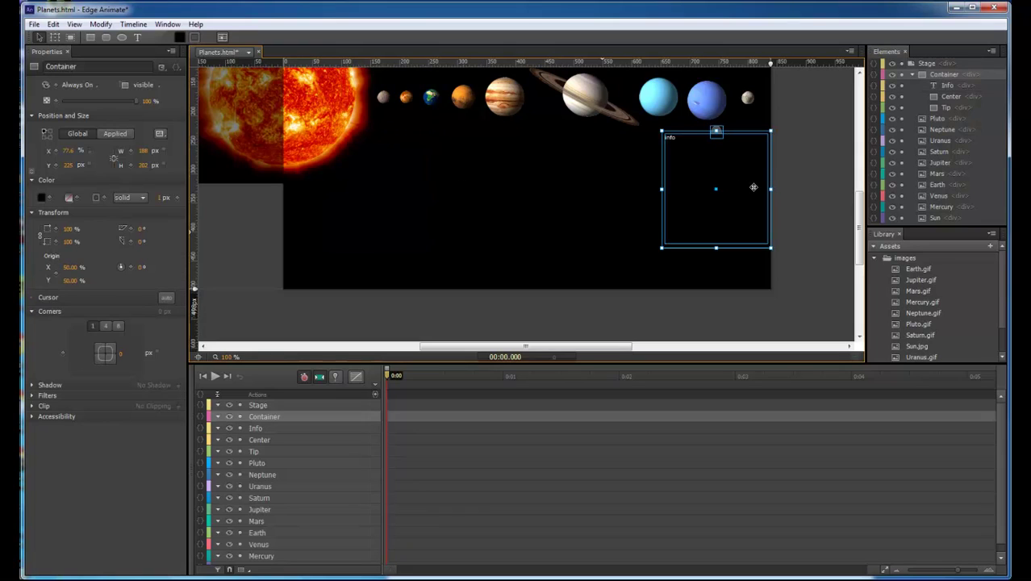
Step: Move Container back under Mercury at 9.4% X, keeping its height on the stage, and deselect it
{"action": "left_click_drag", "start_coordinate": [753, 187], "coordinate": [408, 187]}
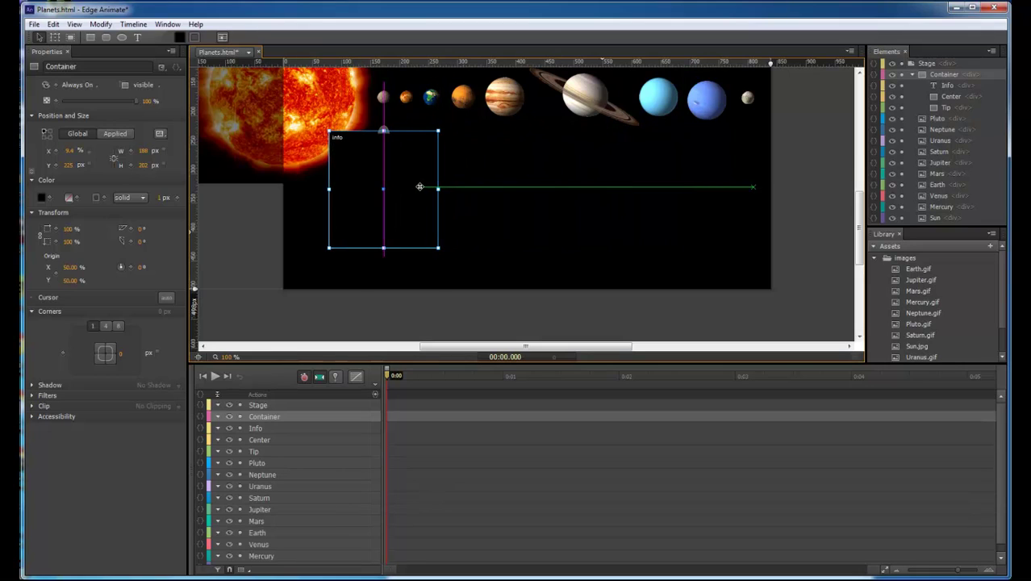
{"action": "left_click", "coordinate": [488, 220]}
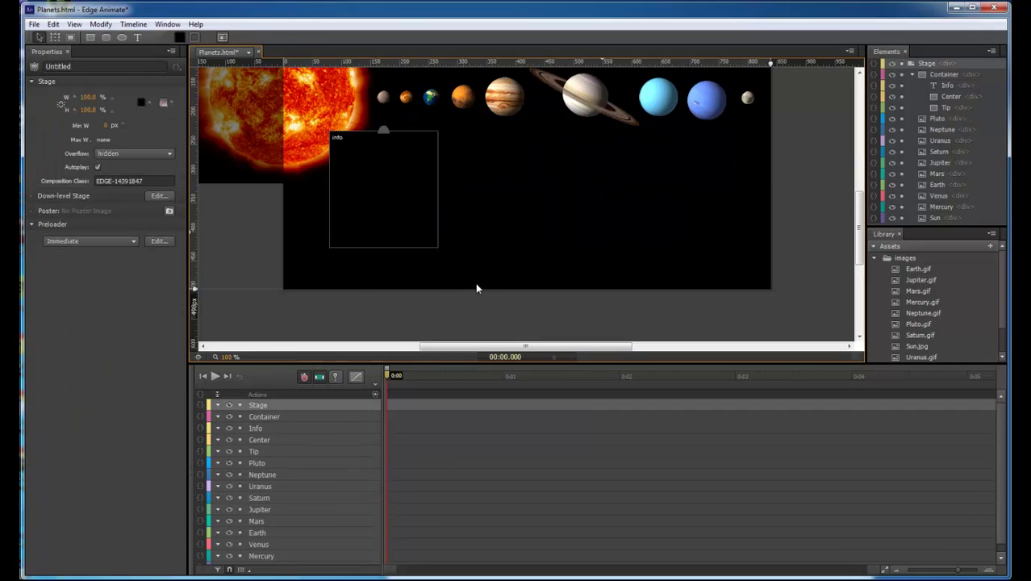
Step: Select Container and move the timeline playhead to 0:00.500
{"action": "left_click", "coordinate": [263, 415]}
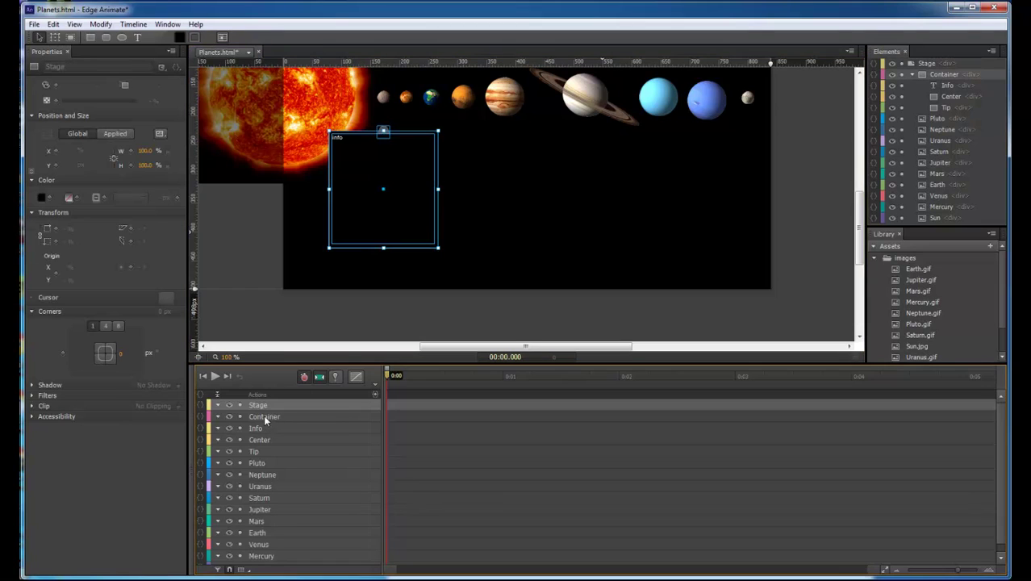
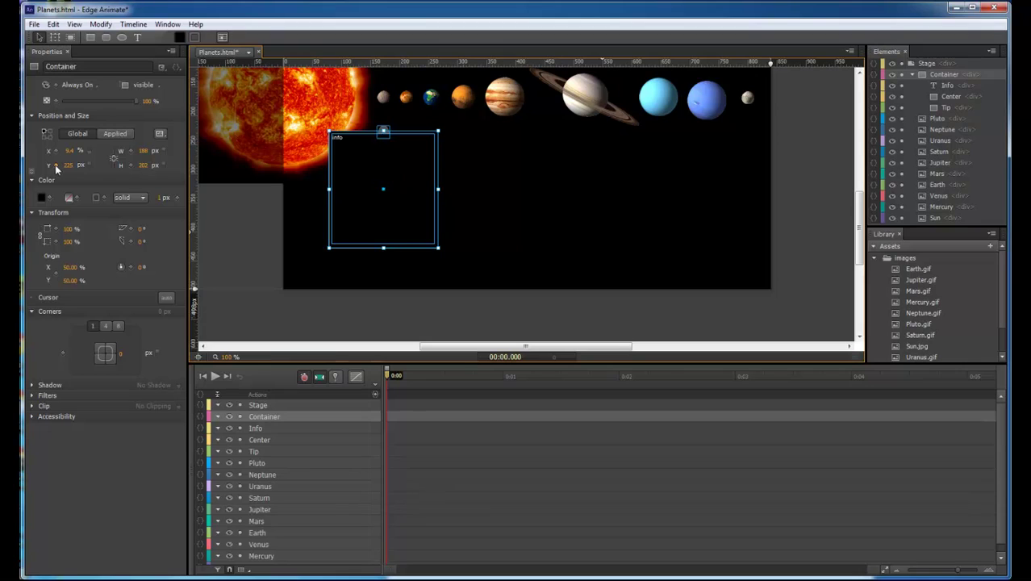
{"action": "left_click_drag", "start_coordinate": [424, 376], "coordinate": [444, 376]}
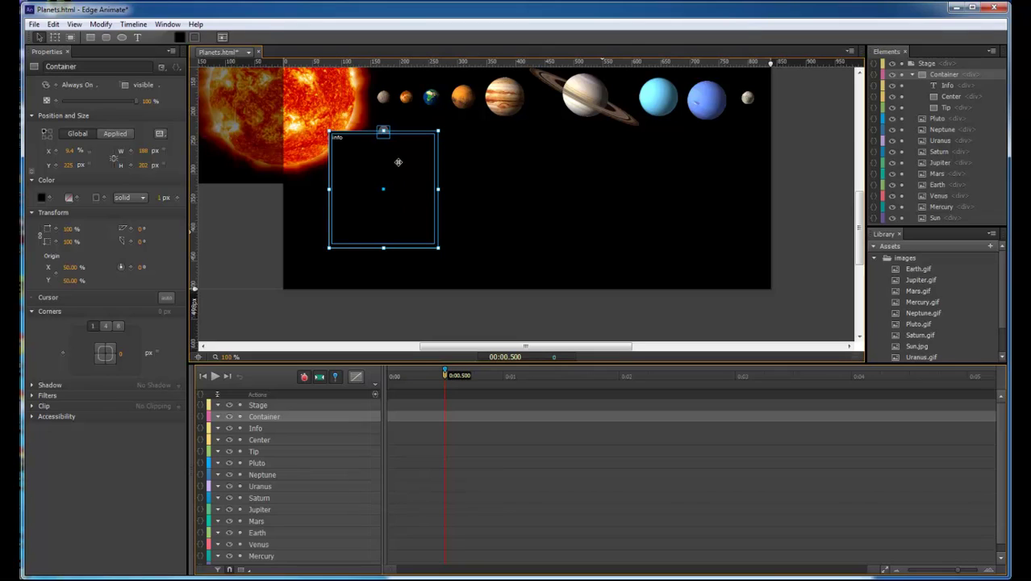
Step: Animate the Container upward from Y 513 px below the stage at 0.5 s to Y 237 px at 1 s
{"action": "left_click_drag", "start_coordinate": [397, 162], "coordinate": [398, 337]}
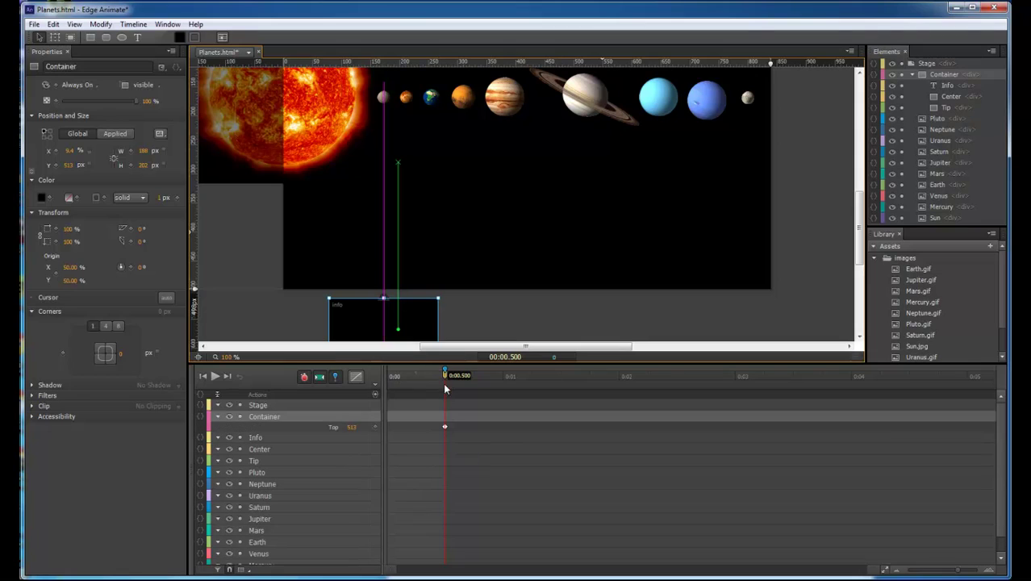
{"action": "left_click_drag", "start_coordinate": [444, 379], "coordinate": [506, 380]}
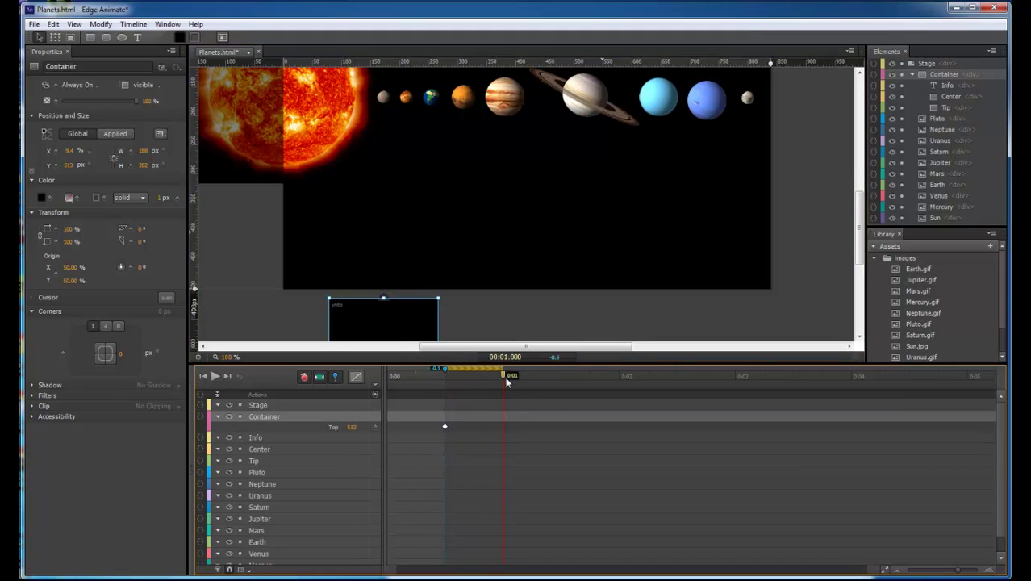
{"action": "left_click_drag", "start_coordinate": [393, 325], "coordinate": [398, 164]}
{"action": "left_click_drag", "start_coordinate": [398, 164], "coordinate": [398, 166]}
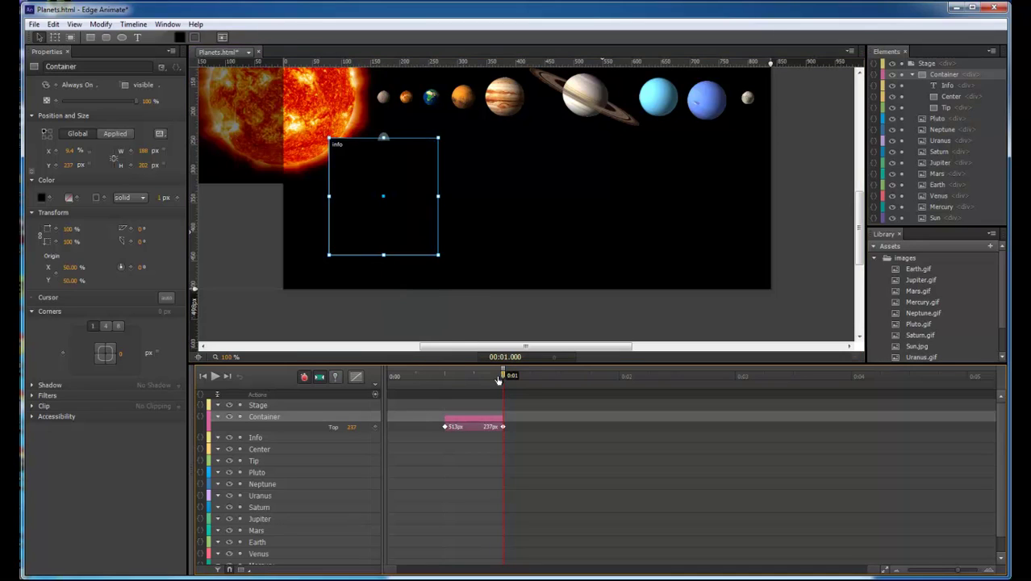
Step: Add a bounce to the Container with position keyframes at Y 264 px at 1.165 s and Y 229 px at 1.290 s
{"action": "mouse_move", "coordinate": [504, 378]}
{"action": "left_mouse_down"}
{"action": "mouse_move", "coordinate": [426, 378]}
{"action": "mouse_move", "coordinate": [506, 379]}
{"action": "left_mouse_up"}
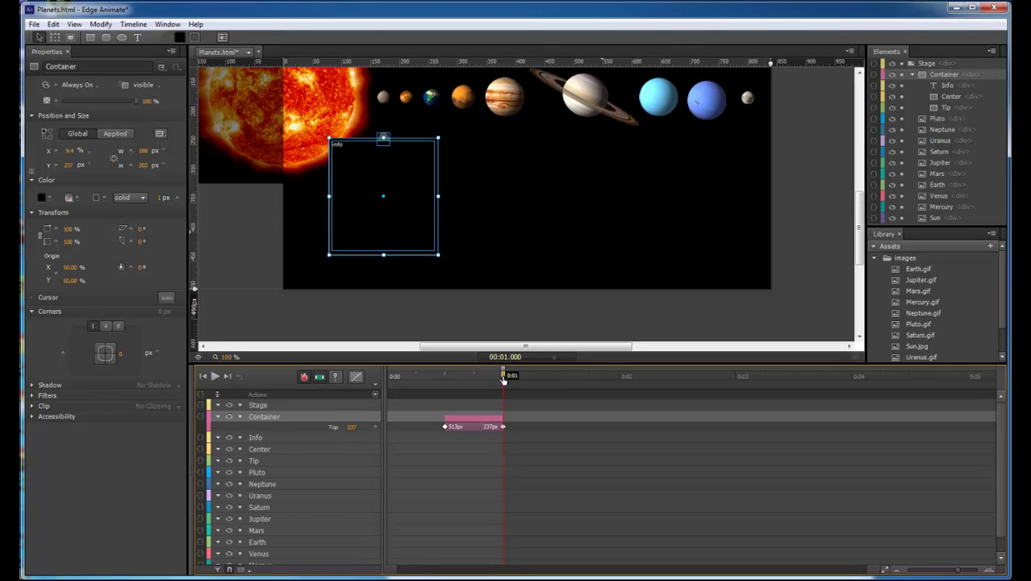
{"action": "key", "text": "p"}
{"action": "left_click_drag", "start_coordinate": [504, 379], "coordinate": [522, 380]}
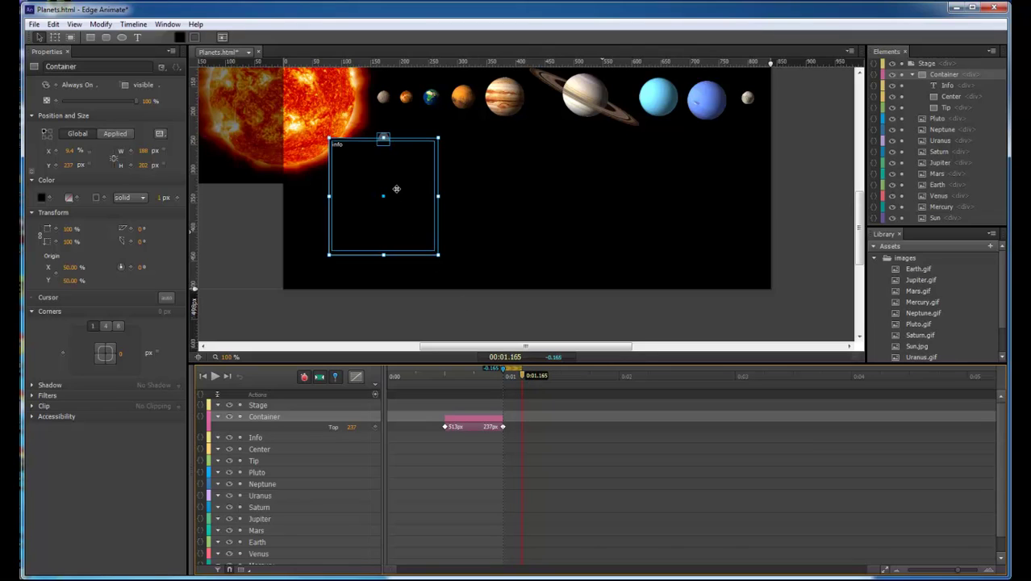
{"action": "left_click_drag", "start_coordinate": [396, 189], "coordinate": [396, 204]}
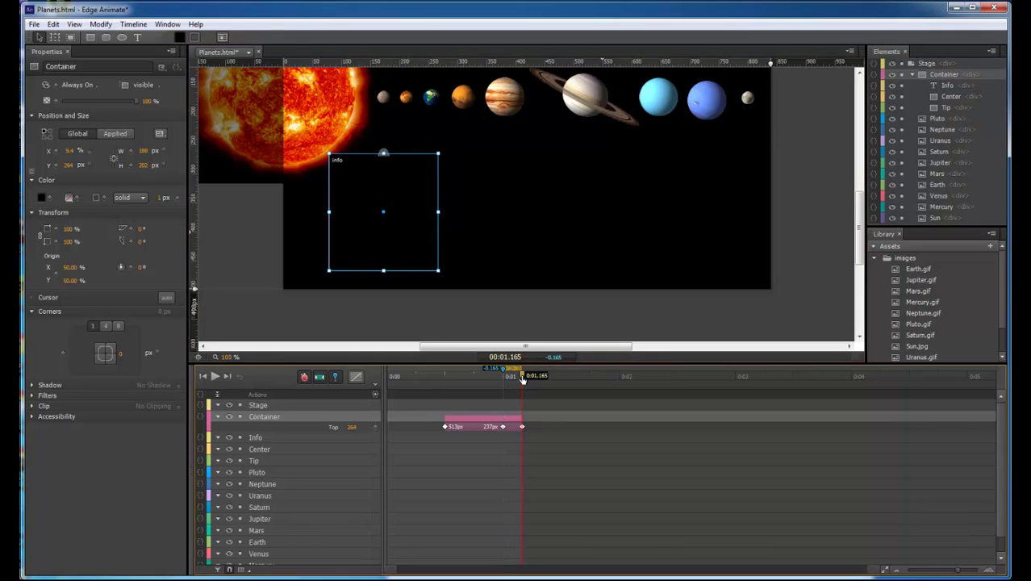
{"action": "left_click_drag", "start_coordinate": [523, 379], "coordinate": [539, 379]}
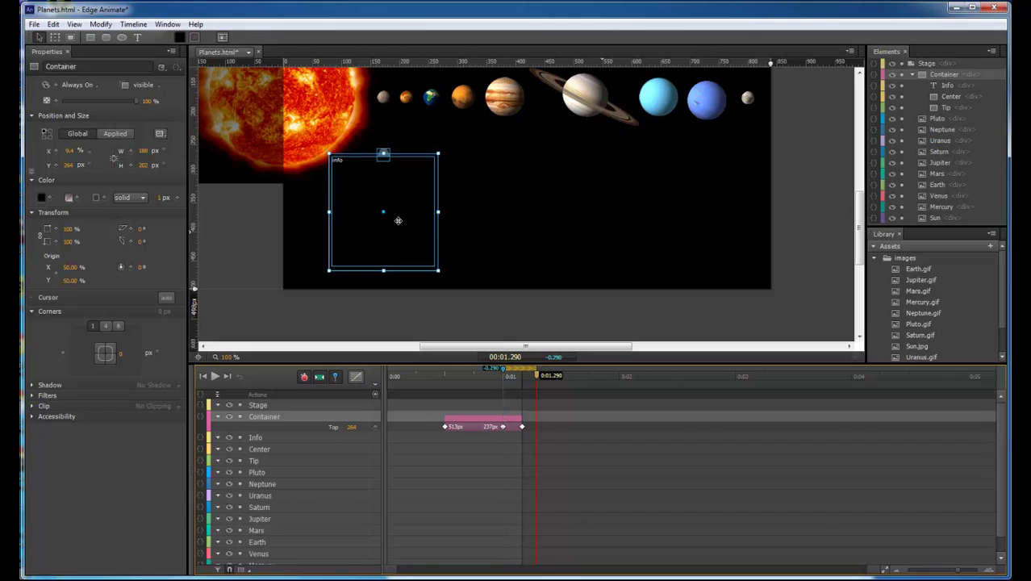
{"action": "left_click_drag", "start_coordinate": [397, 220], "coordinate": [398, 200]}
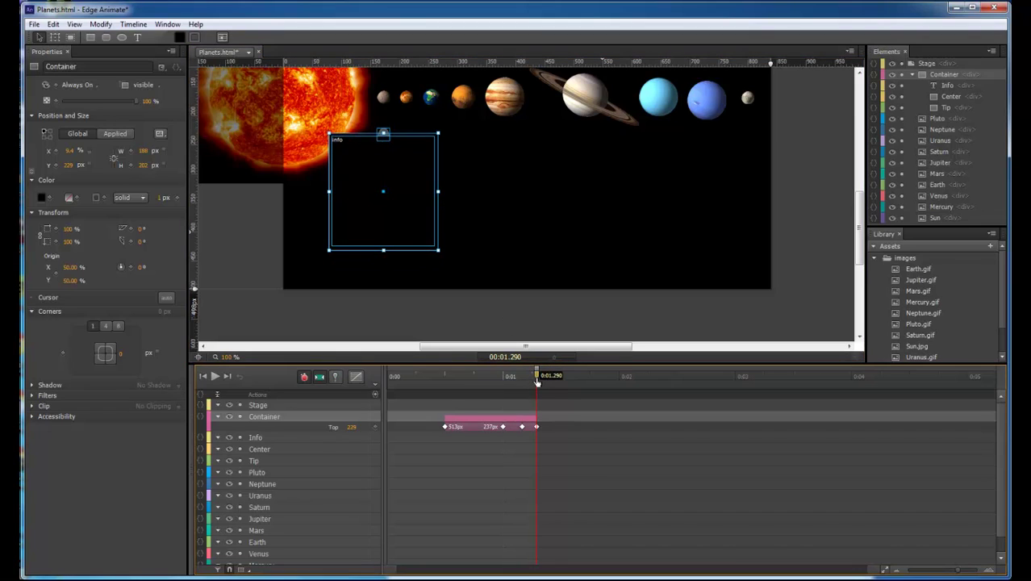
Step: Spread out the Container's last three Top keyframes to about 1.11 s, 1.29 s and 1.55 s to slow the bounce
{"action": "mouse_move", "coordinate": [537, 381]}
{"action": "left_mouse_down"}
{"action": "mouse_move", "coordinate": [448, 380]}
{"action": "mouse_move", "coordinate": [536, 379]}
{"action": "left_mouse_up"}
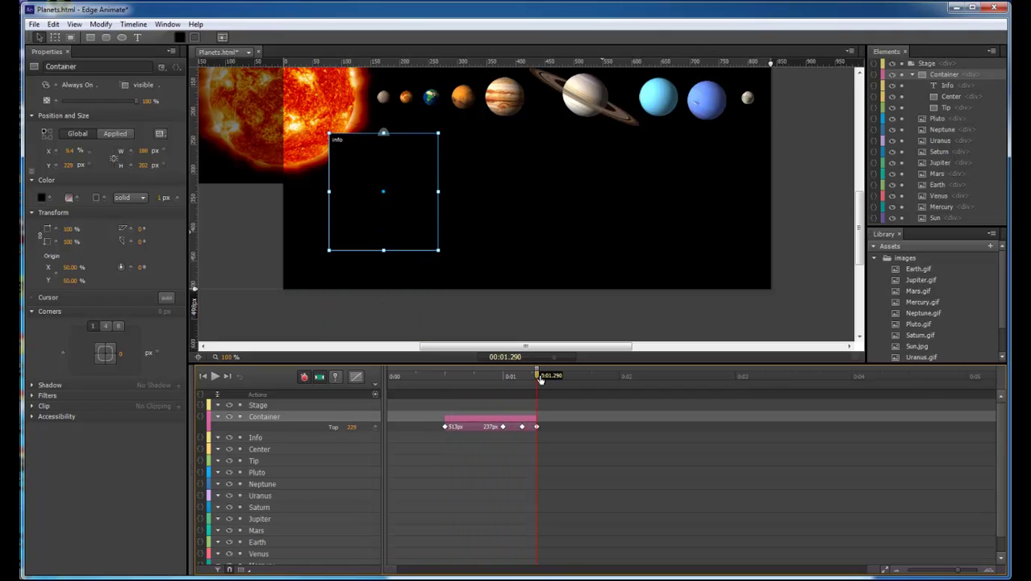
{"action": "mouse_move", "coordinate": [538, 420]}
{"action": "left_mouse_down"}
{"action": "mouse_move", "coordinate": [566, 420]}
{"action": "mouse_move", "coordinate": [514, 427]}
{"action": "mouse_move", "coordinate": [538, 428]}
{"action": "left_mouse_up"}
{"action": "left_click", "coordinate": [548, 428]}
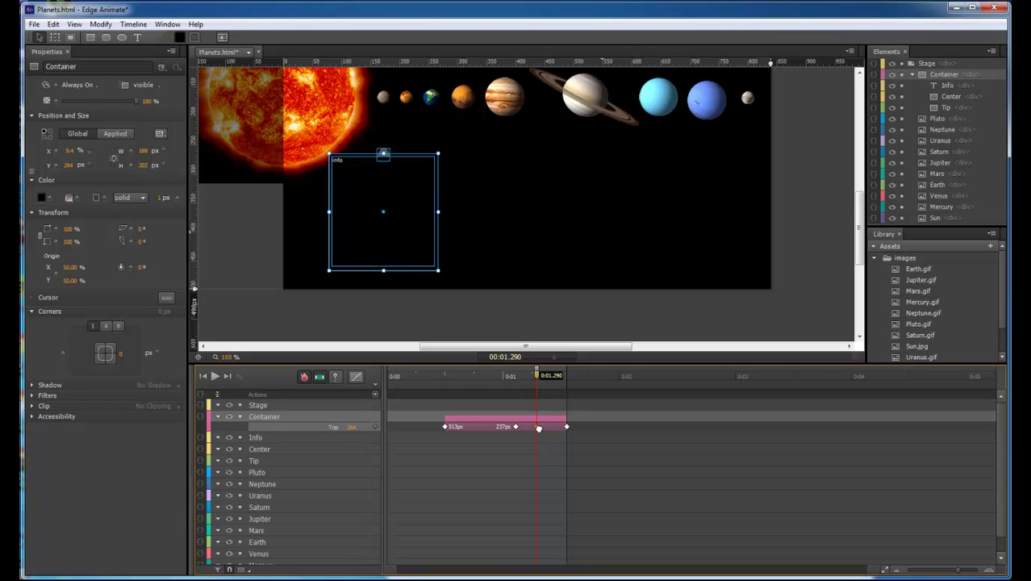
Step: Play back the Container's slide-up and bounce from 0.5 s, including with the Container deselected
{"action": "left_click_drag", "start_coordinate": [538, 380], "coordinate": [444, 379]}
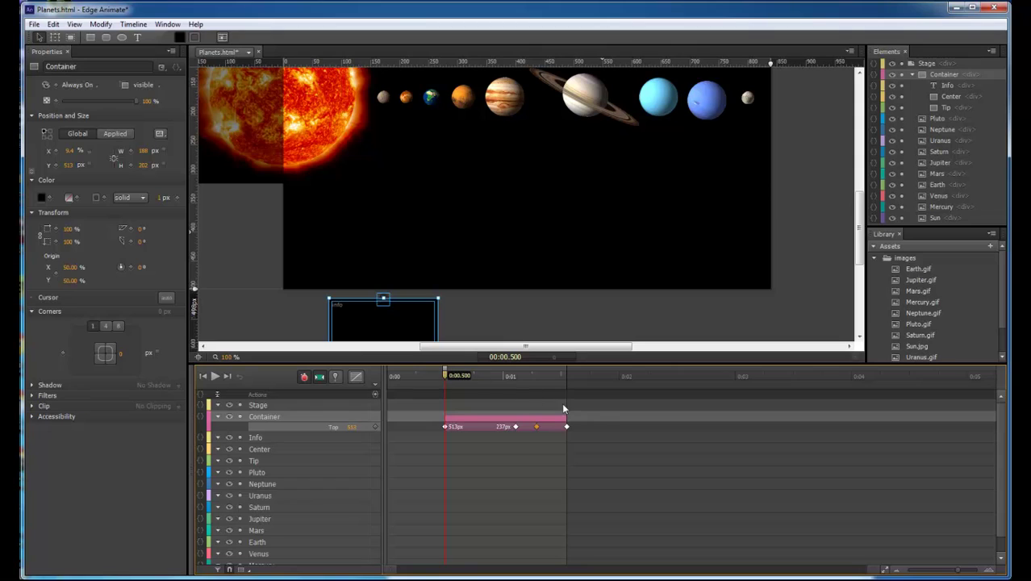
{"action": "key", "text": "space"}
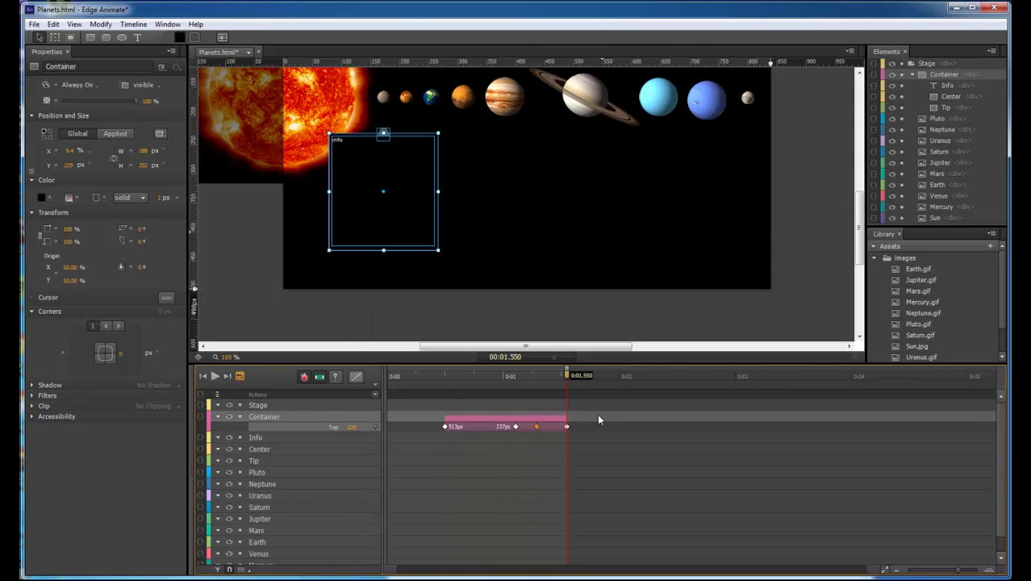
{"action": "left_click", "coordinate": [575, 325]}
{"action": "key", "text": "space"}
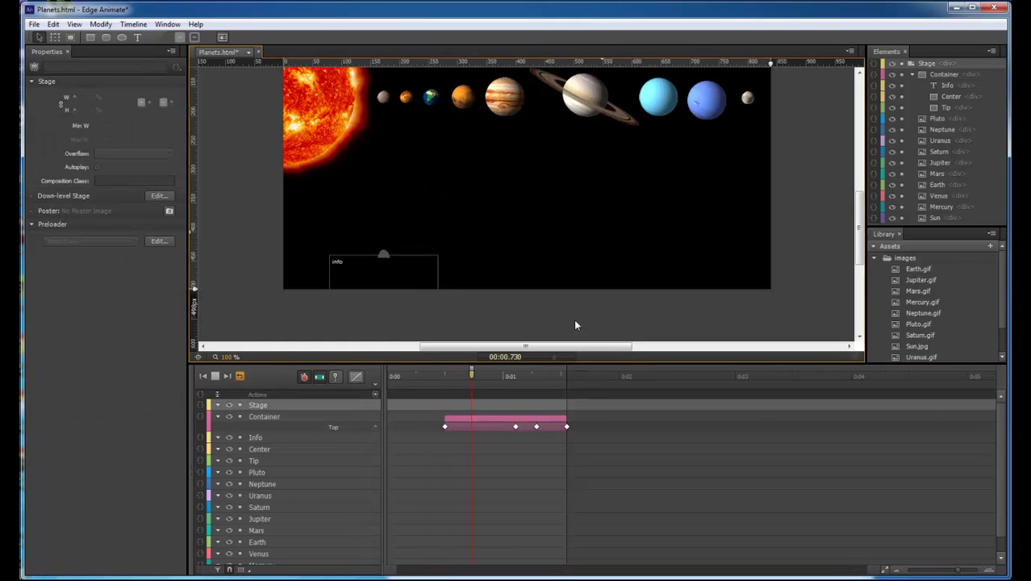
{"action": "key", "text": "space"}
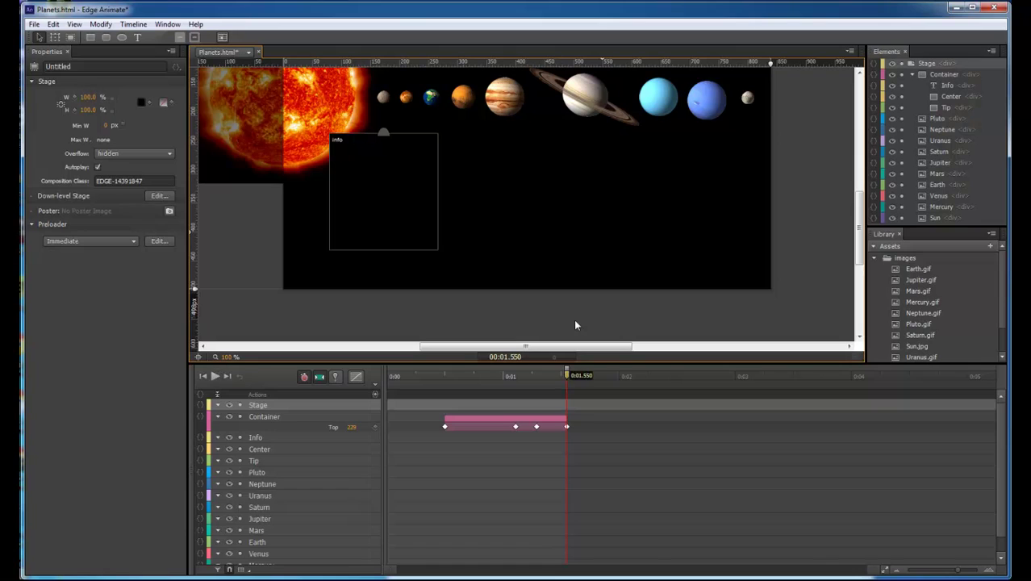
{"action": "key", "text": "space"}
Step: Insert the timeline labels MoveUp at 0.5 s and MoveDown at 1.55 s
{"action": "left_click_drag", "start_coordinate": [564, 379], "coordinate": [444, 379]}
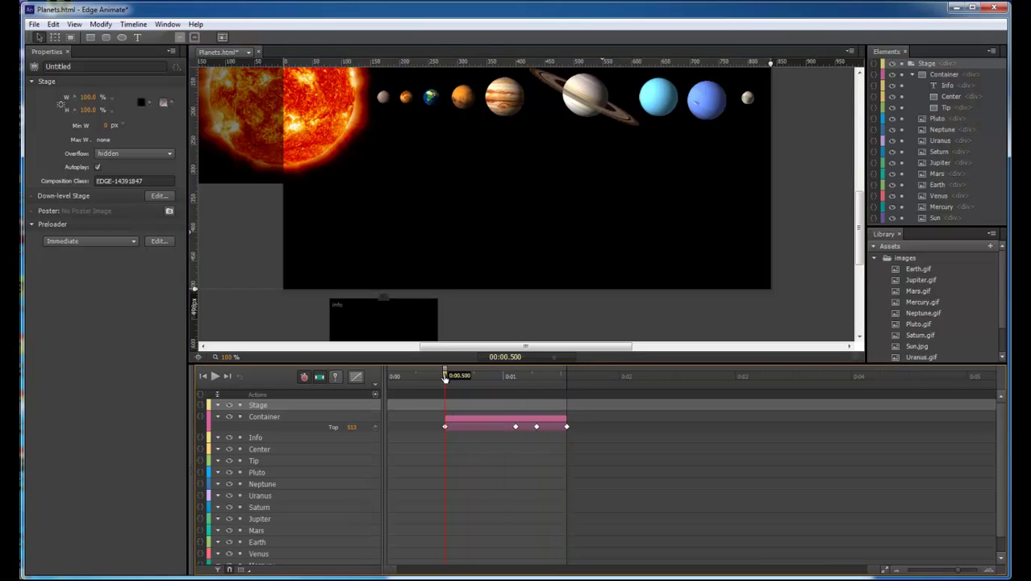
{"action": "key", "text": "ctrl+l"}
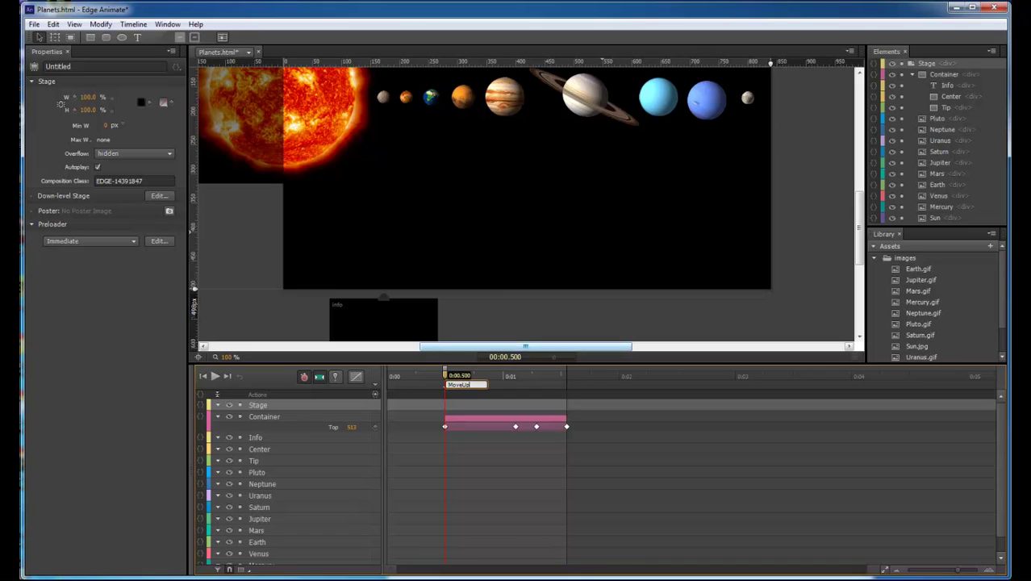
{"action": "key", "text": "Return"}
{"action": "key", "text": "space"}
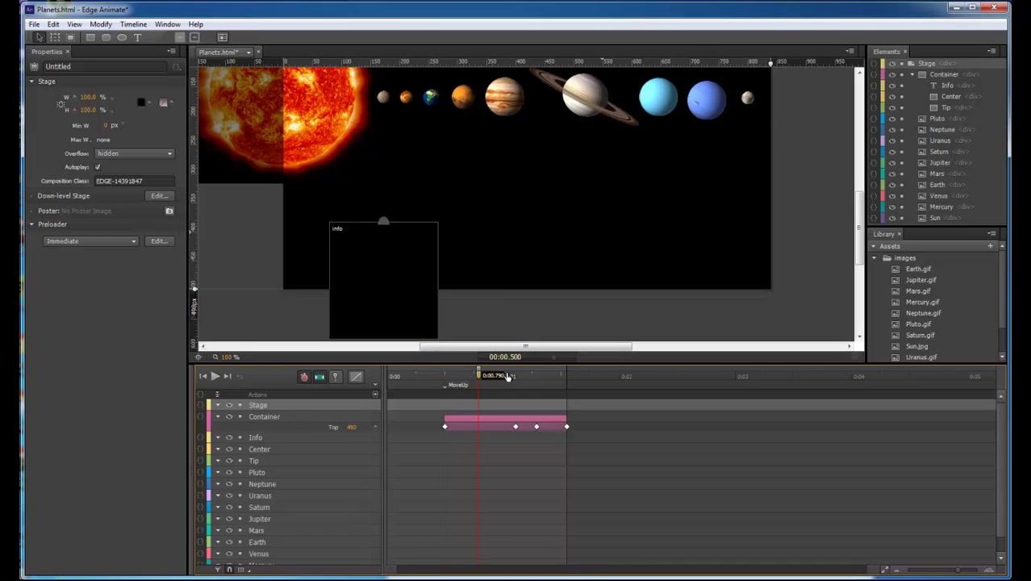
{"action": "left_click", "coordinate": [375, 387]}
{"action": "type", "text": "MoveDown"}
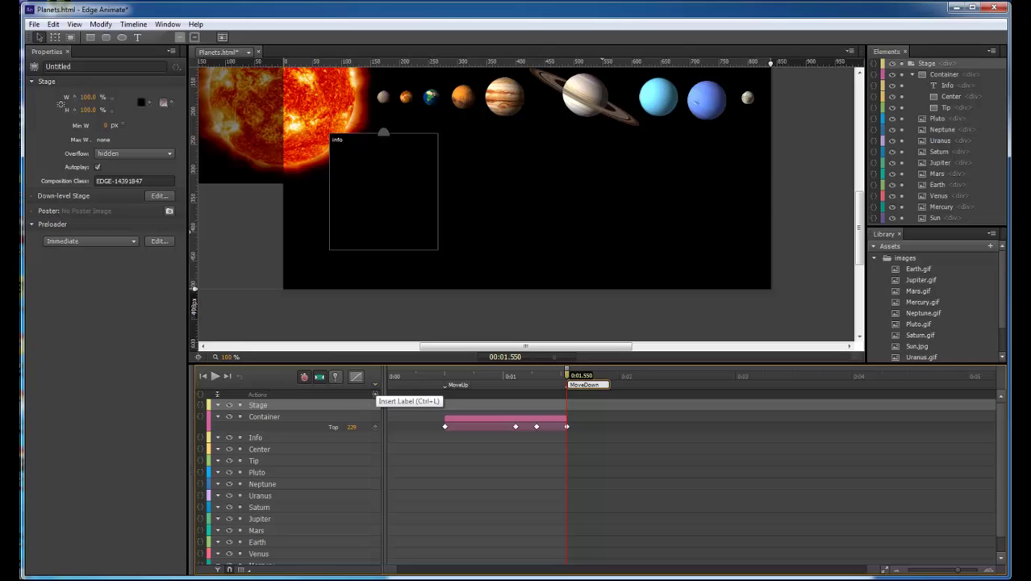
{"action": "key", "text": "Return"}
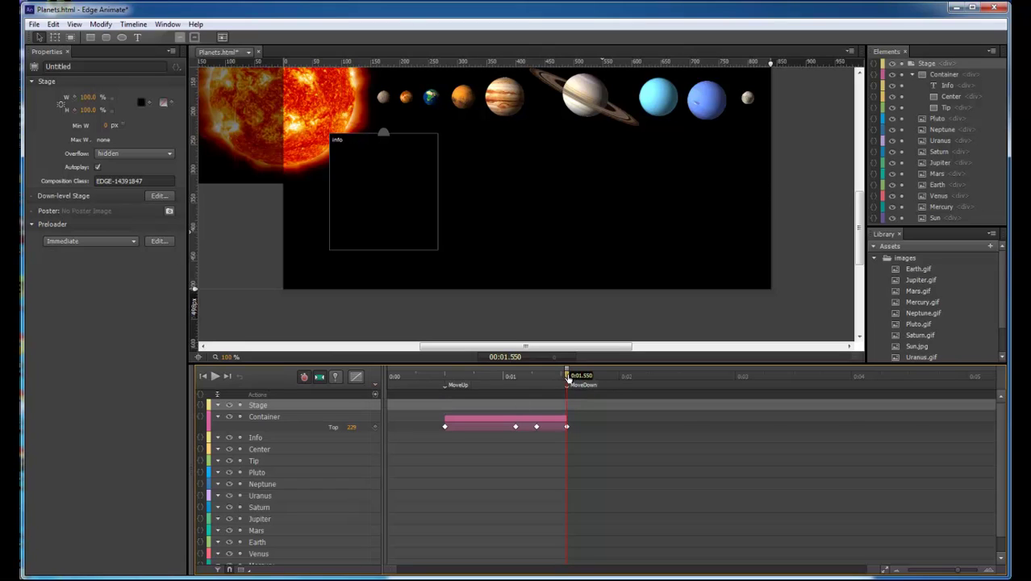
Step: Fade in the Container with opacity keyframes of 0% at 0.5 s and 100% at 1.11 s
{"action": "left_click_drag", "start_coordinate": [568, 378], "coordinate": [445, 377]}
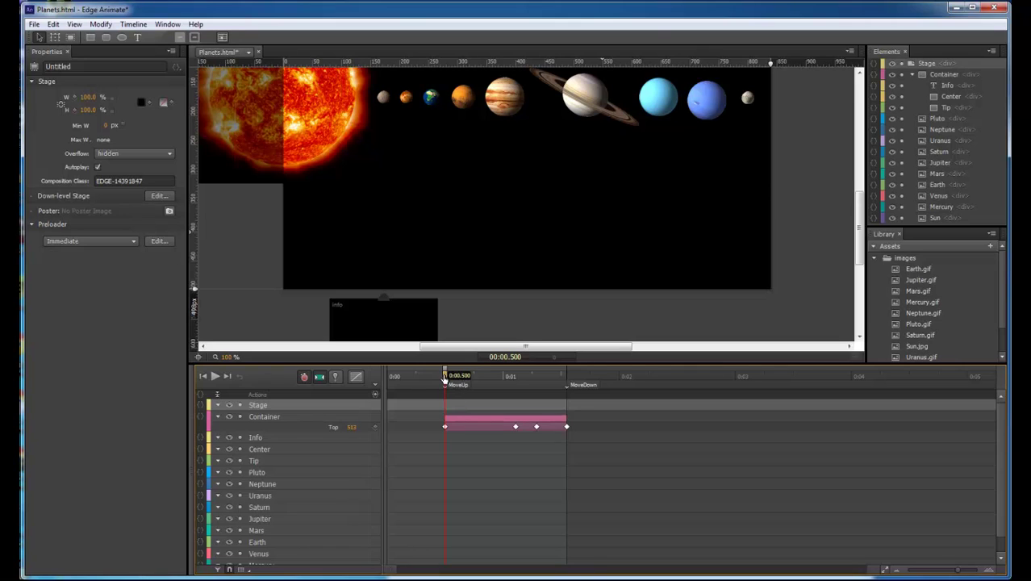
{"action": "mouse_move", "coordinate": [445, 379]}
{"action": "left_mouse_down"}
{"action": "mouse_move", "coordinate": [570, 378]}
{"action": "mouse_move", "coordinate": [444, 378]}
{"action": "left_mouse_up"}
{"action": "left_click", "coordinate": [436, 318]}
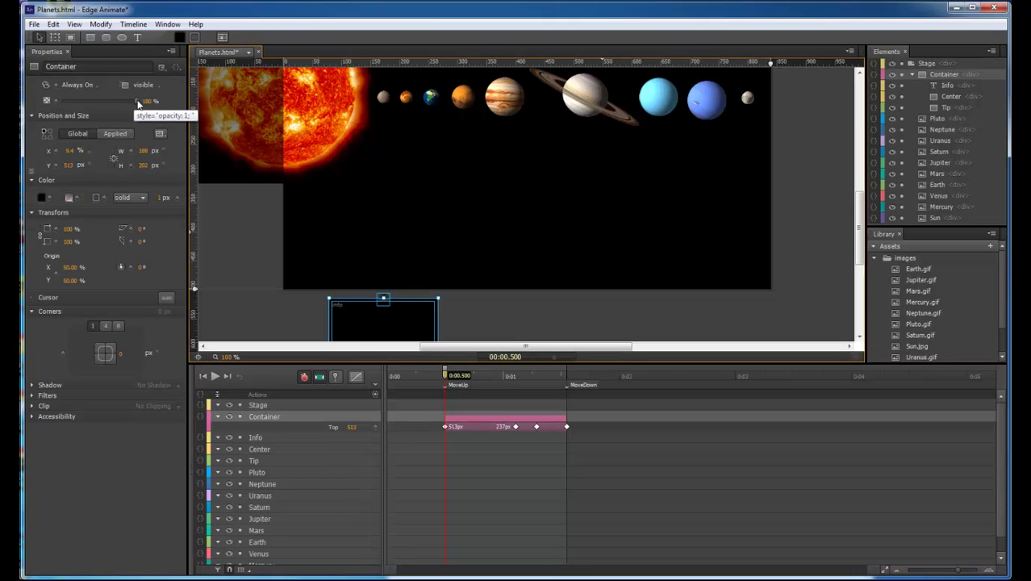
{"action": "left_click_drag", "start_coordinate": [138, 102], "coordinate": [58, 103]}
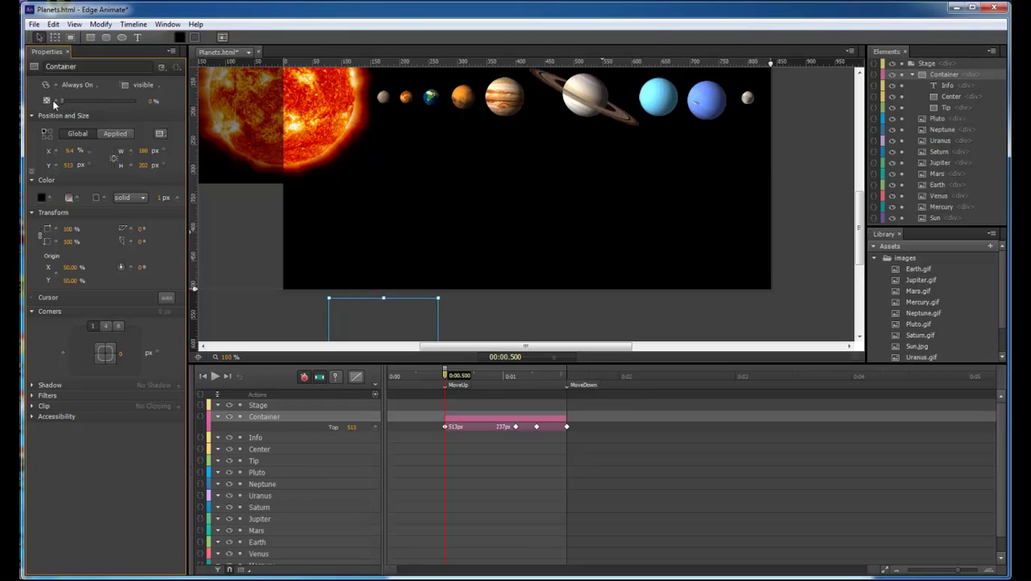
{"action": "left_click", "coordinate": [52, 100]}
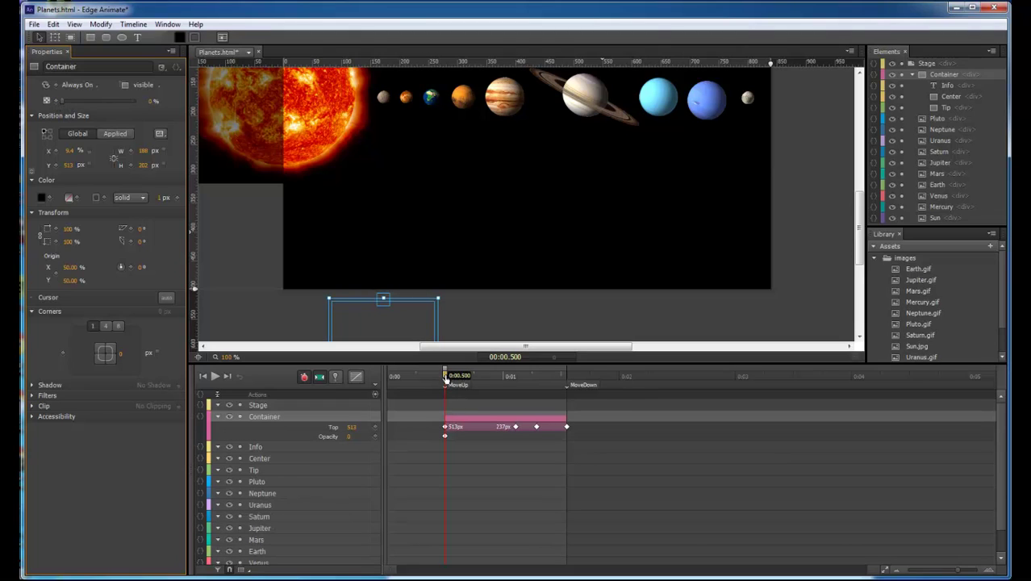
{"action": "left_click_drag", "start_coordinate": [446, 379], "coordinate": [516, 379]}
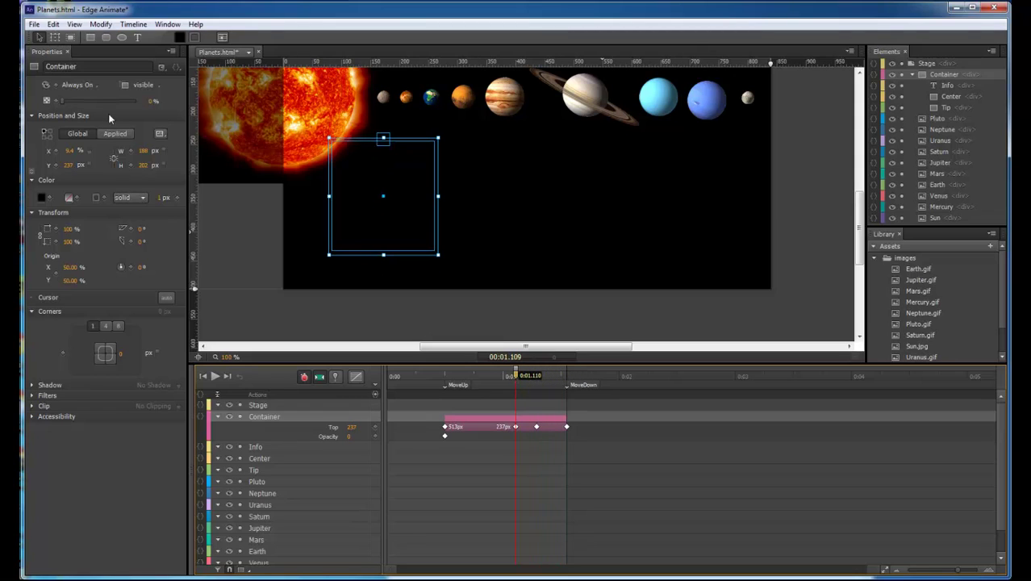
{"action": "left_click_drag", "start_coordinate": [85, 100], "coordinate": [169, 99]}
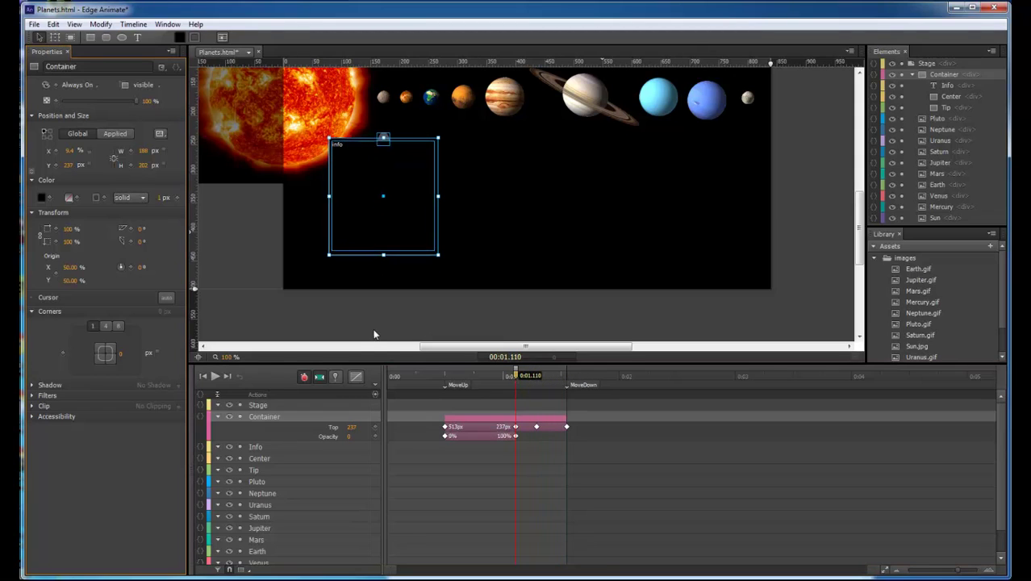
Step: Shift the MoveDown label to 1.655 s and animate the Container from there down to Y 518 px at 2 s
{"action": "left_click_drag", "start_coordinate": [514, 379], "coordinate": [599, 386]}
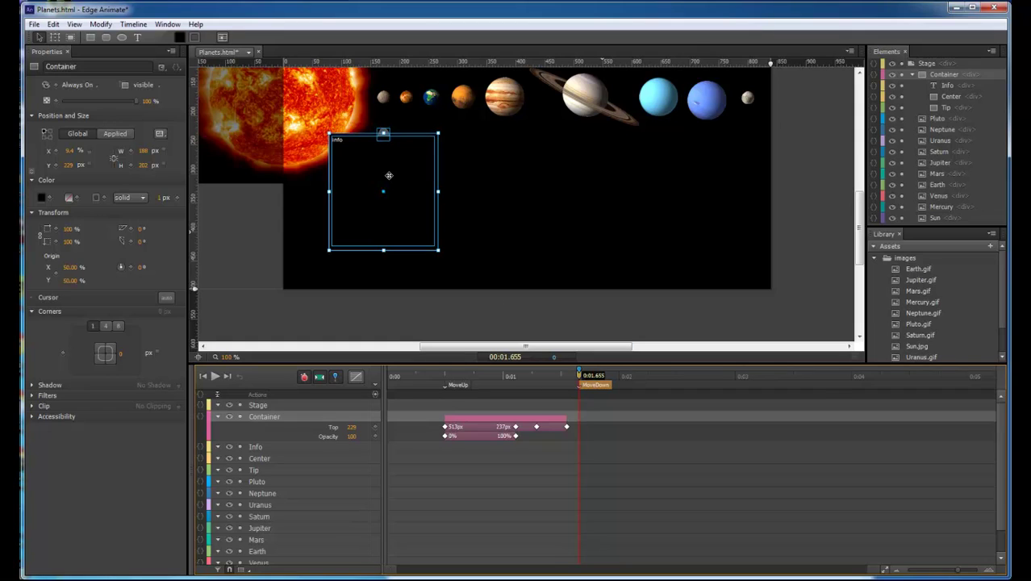
{"action": "left_click_drag", "start_coordinate": [389, 175], "coordinate": [388, 180]}
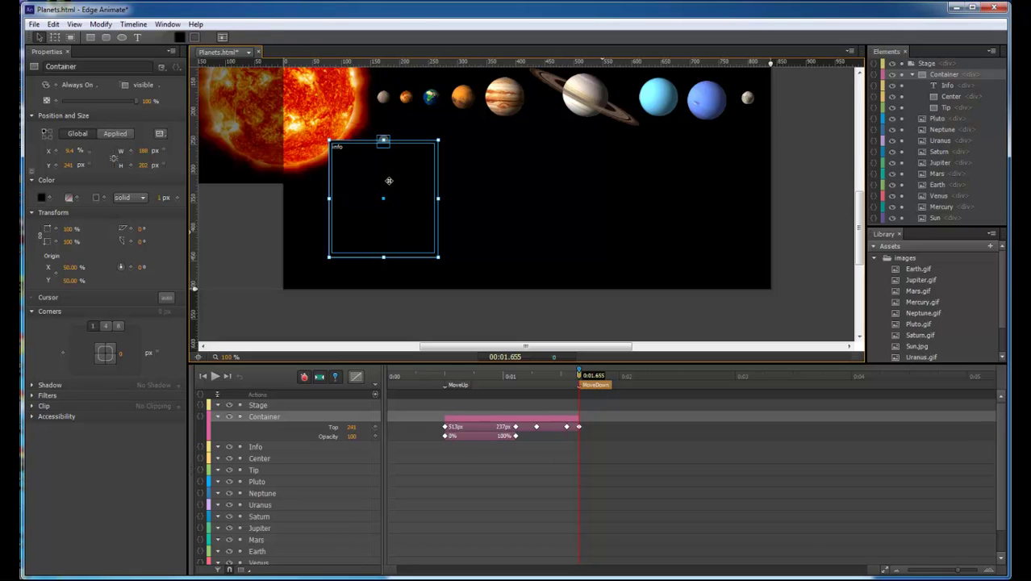
{"action": "key", "text": "ctrl+z"}
{"action": "left_click_drag", "start_coordinate": [579, 381], "coordinate": [622, 379]}
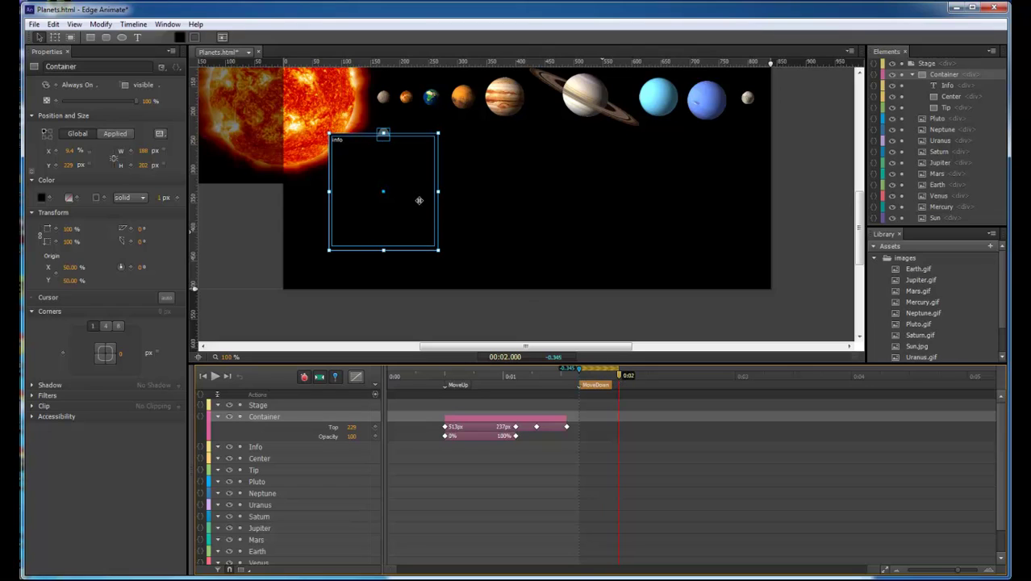
{"action": "left_click_drag", "start_coordinate": [400, 212], "coordinate": [412, 352]}
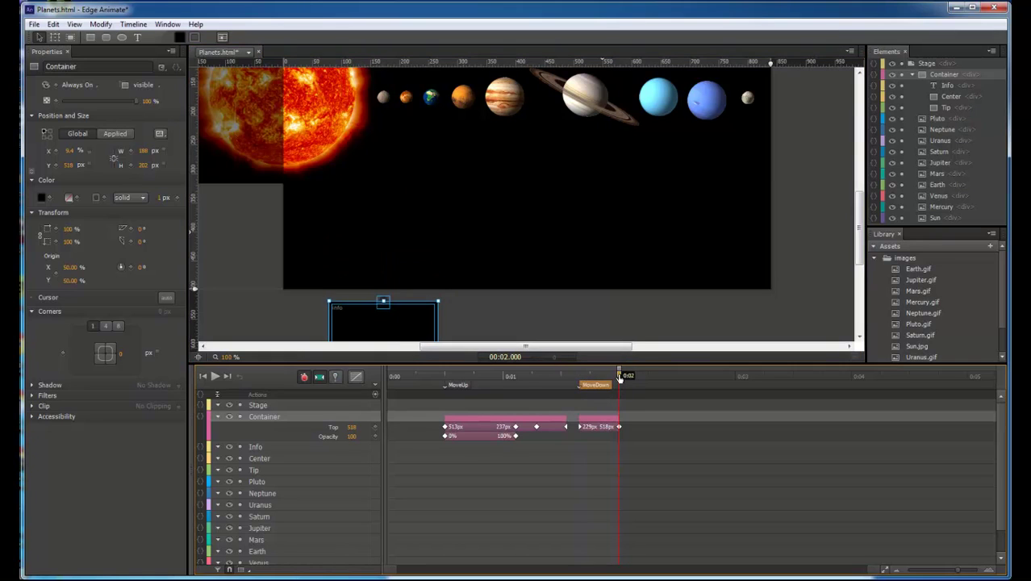
Step: Fade out the Container with opacity keyframes of 100% at 1.655 s and 0% at 2 s
{"action": "left_click_drag", "start_coordinate": [620, 379], "coordinate": [578, 381]}
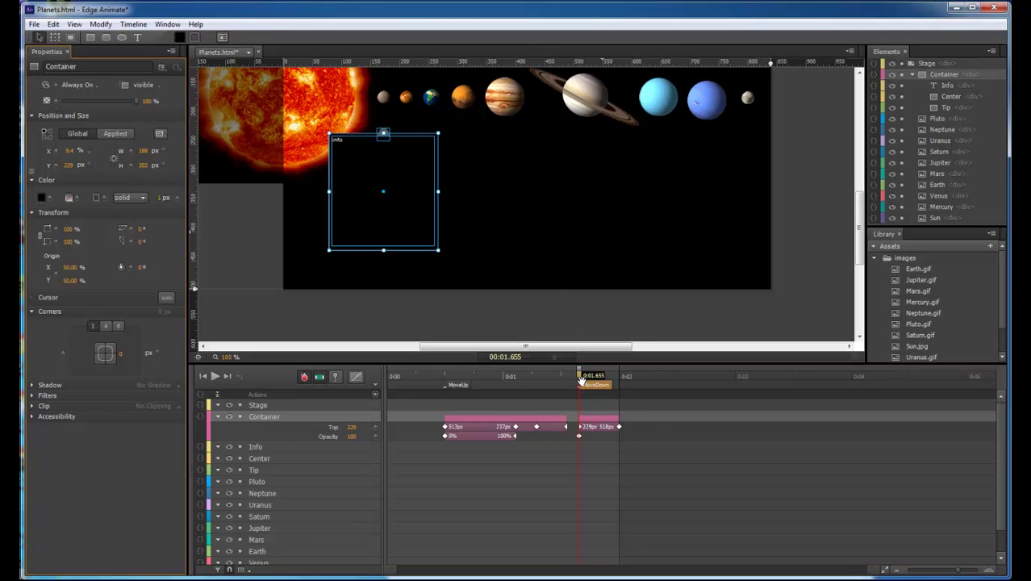
{"action": "key", "text": "space"}
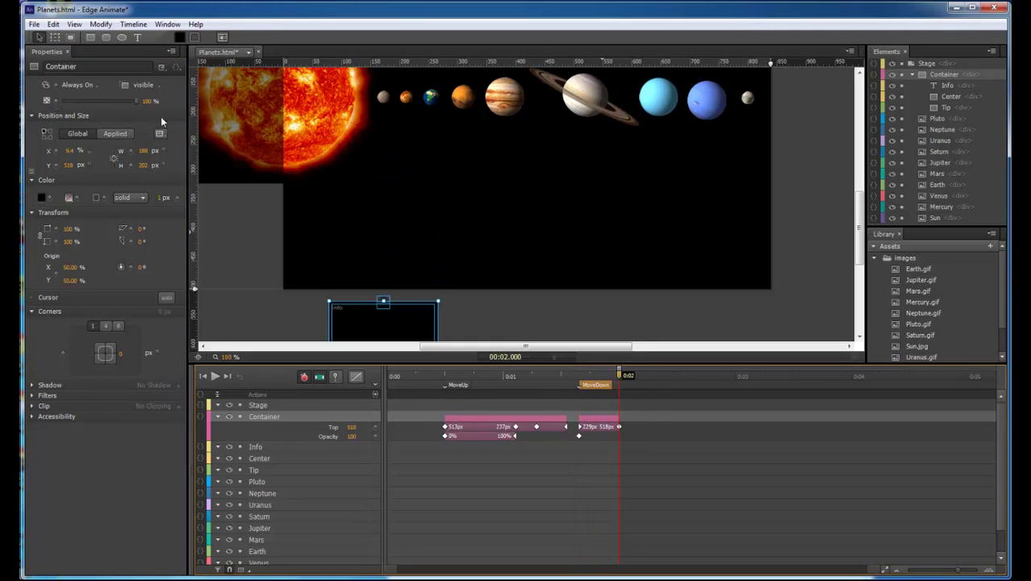
{"action": "left_click", "coordinate": [148, 102]}
{"action": "type", "text": "0"}
{"action": "key", "text": "Return"}
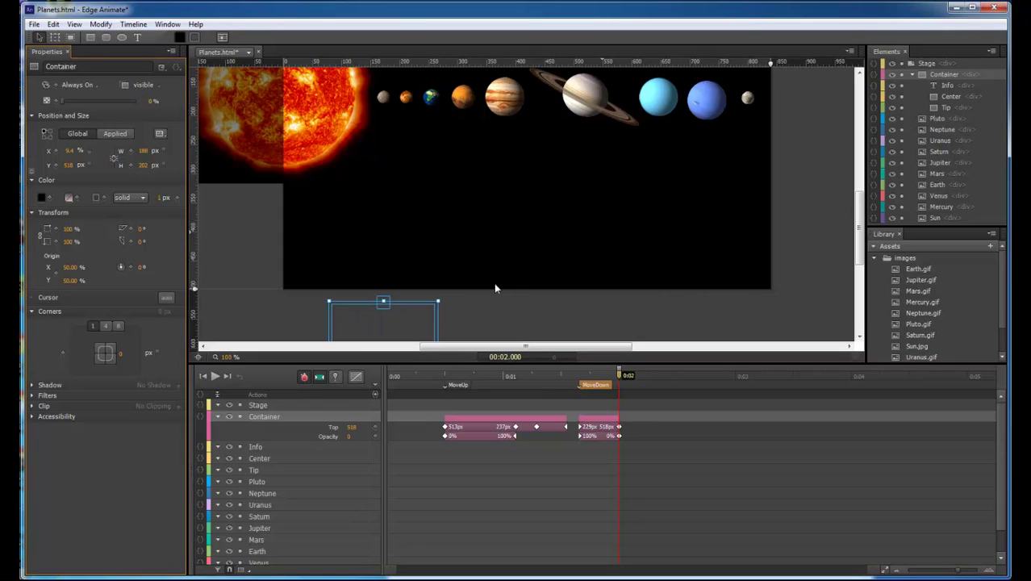
Step: Shift the MoveDown label and the Container's downward transitions together to start at about 1.75 s
{"action": "left_click_drag", "start_coordinate": [617, 379], "coordinate": [443, 380]}
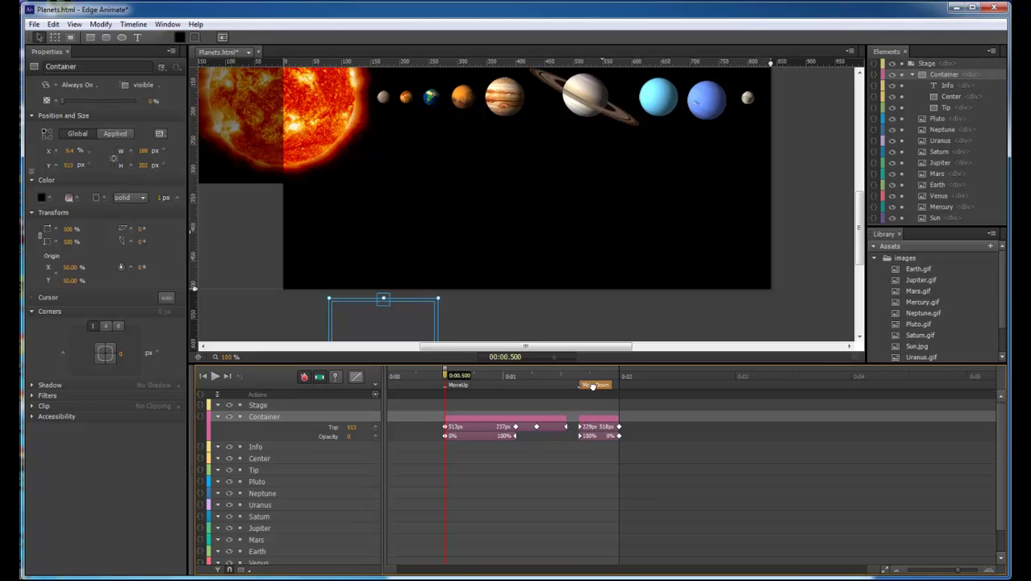
{"action": "left_click_drag", "start_coordinate": [593, 386], "coordinate": [605, 386]}
{"action": "left_click", "coordinate": [631, 451]}
{"action": "left_click", "coordinate": [594, 422]}
{"action": "left_click_drag", "start_coordinate": [594, 423], "coordinate": [605, 422]}
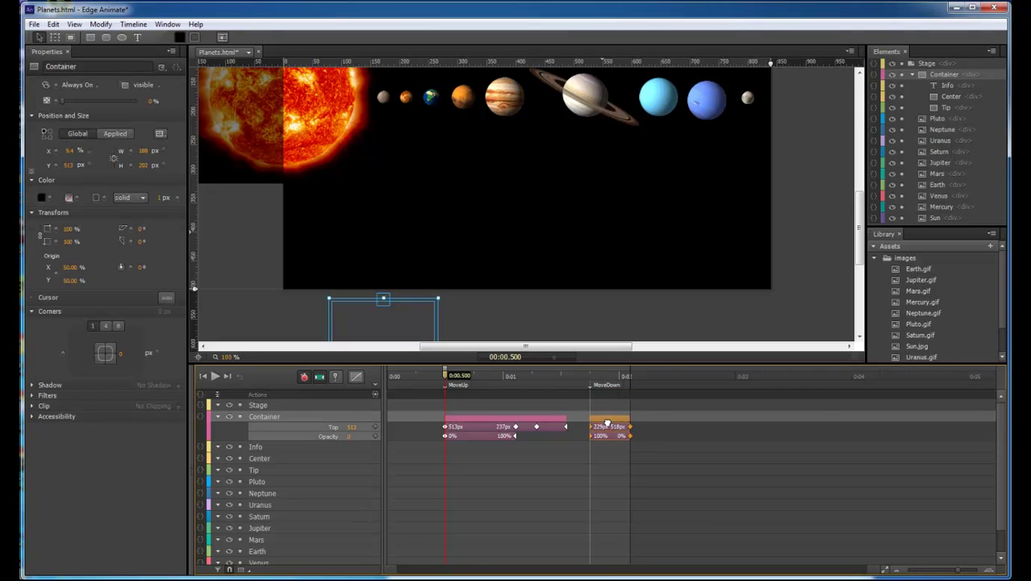
Step: Add a timeline trigger at 0 s that stops playback with sym.stop();
{"action": "left_click_drag", "start_coordinate": [445, 376], "coordinate": [387, 376]}
{"action": "left_click", "coordinate": [375, 394]}
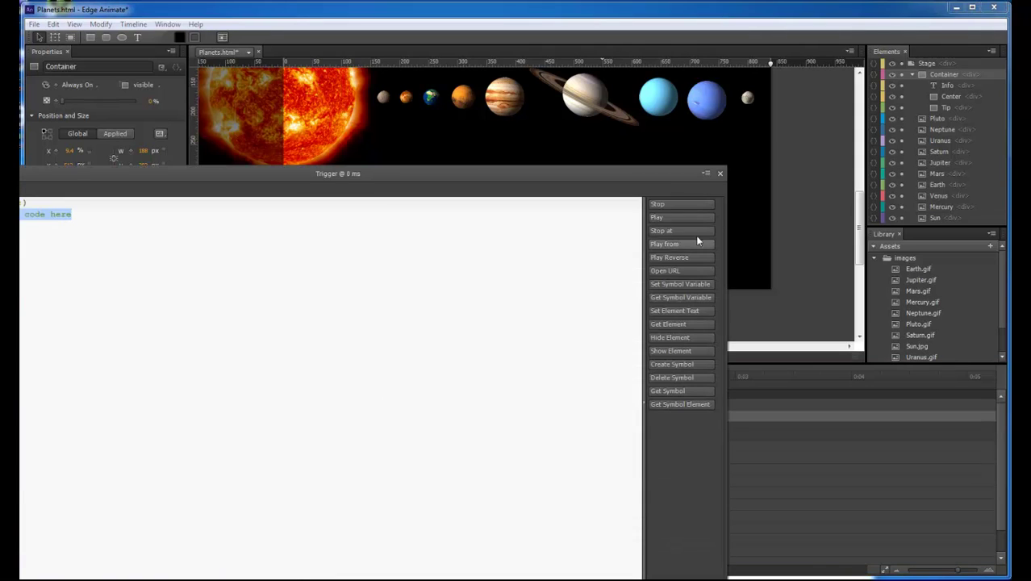
{"action": "left_click", "coordinate": [757, 180]}
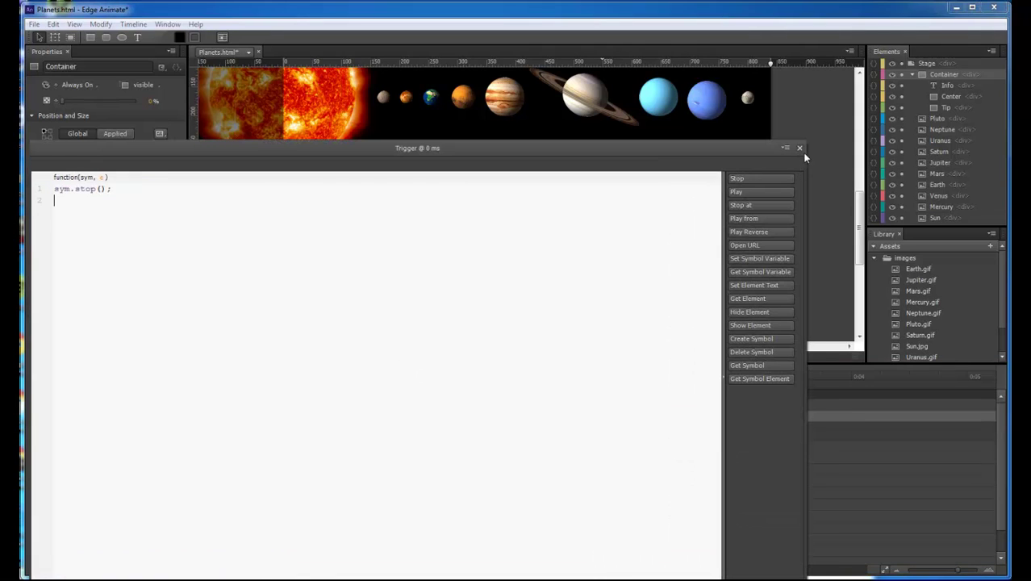
{"action": "left_click", "coordinate": [799, 148]}
Step: Add a second timeline trigger at 1.55 s, where the Container's upward motion ends, that stops playback
{"action": "key", "text": "space"}
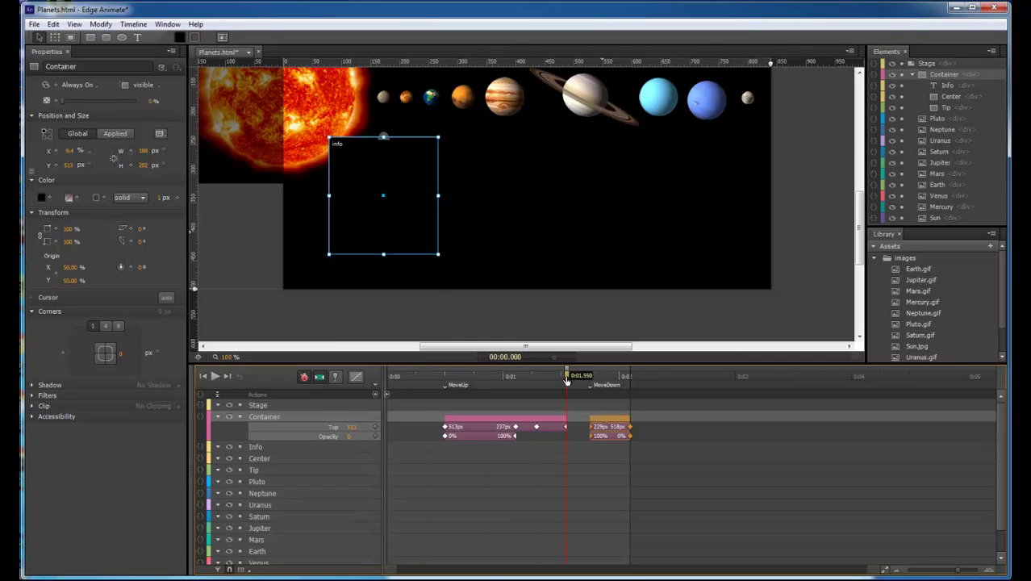
{"action": "left_click", "coordinate": [375, 394]}
{"action": "left_click", "coordinate": [693, 206]}
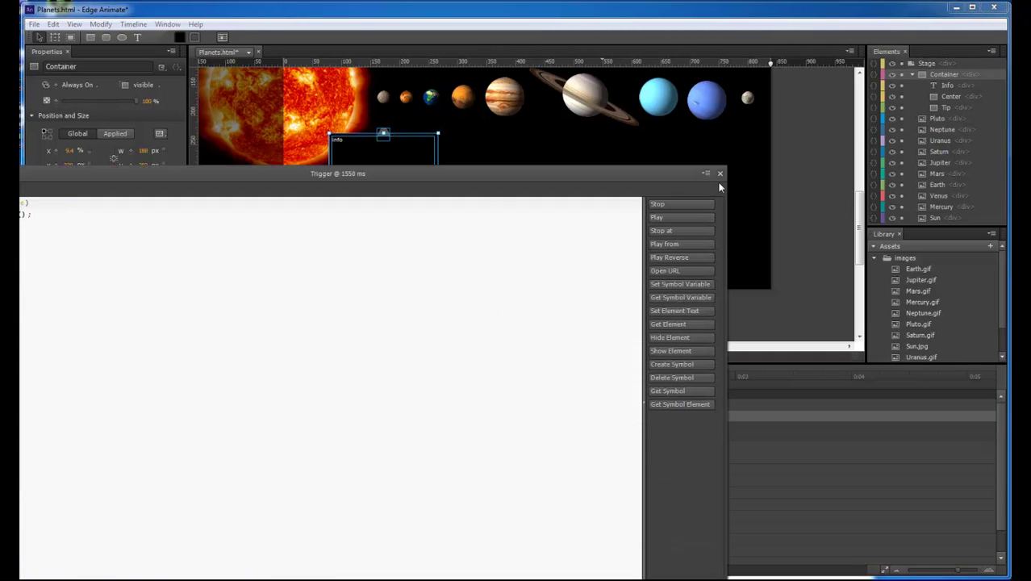
{"action": "left_click", "coordinate": [771, 233]}
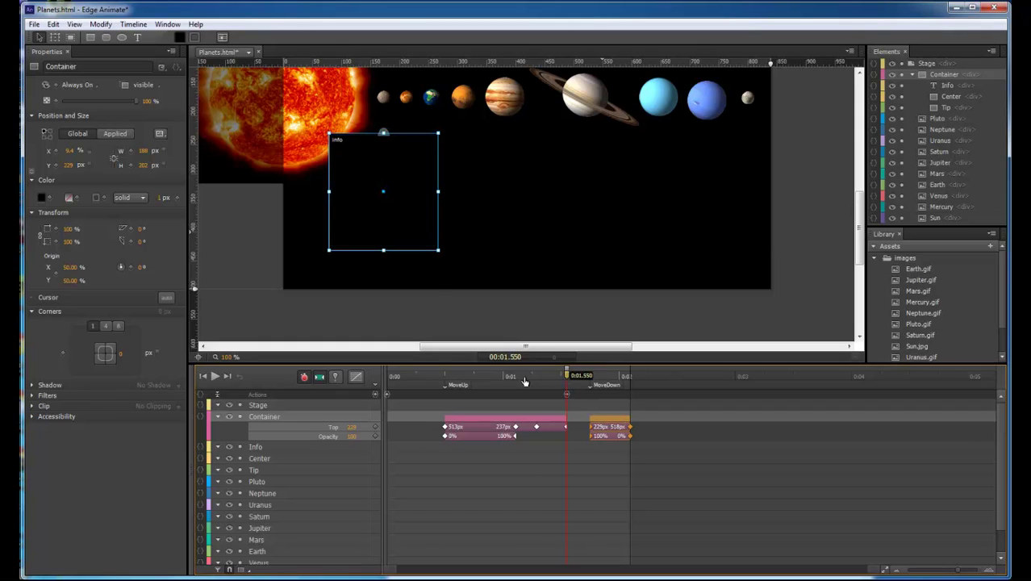
Step: Preview the Container's motion from the MoveUp label past the end of the MoveDown transitions, and save the file
{"action": "left_click", "coordinate": [443, 377]}
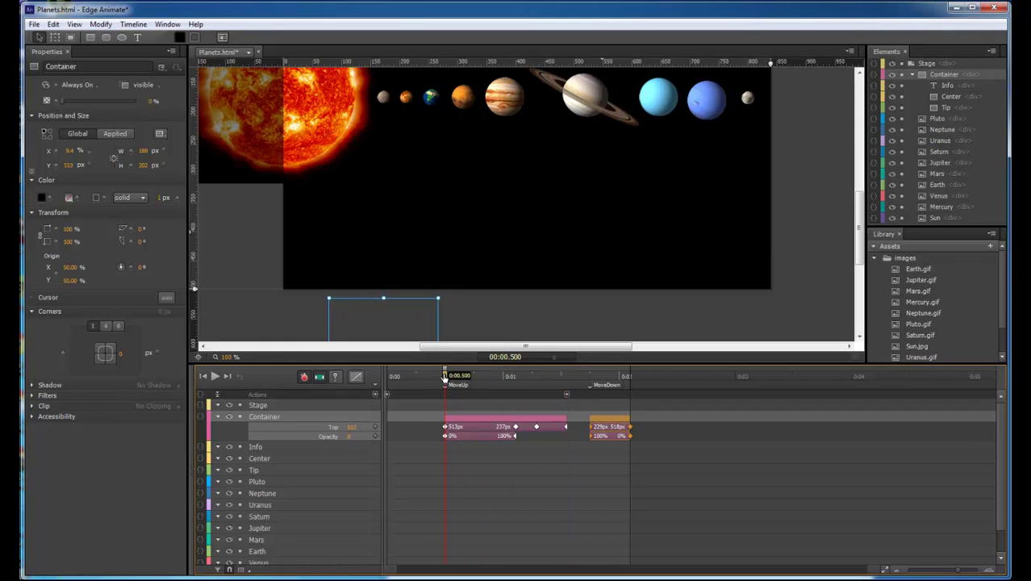
{"action": "left_click_drag", "start_coordinate": [445, 377], "coordinate": [569, 381]}
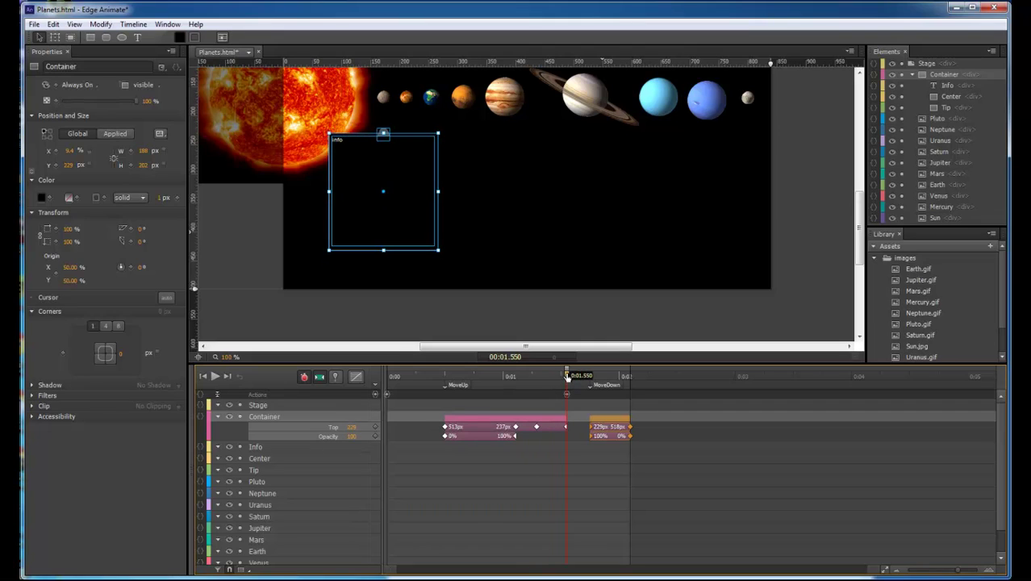
{"action": "left_click_drag", "start_coordinate": [568, 378], "coordinate": [637, 378]}
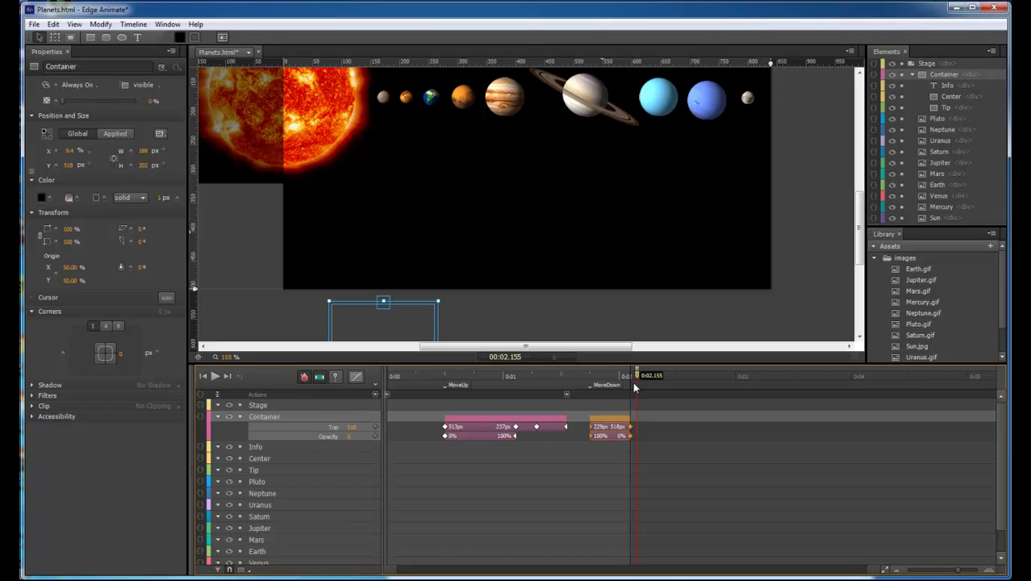
{"action": "key", "text": "ctrl+s"}
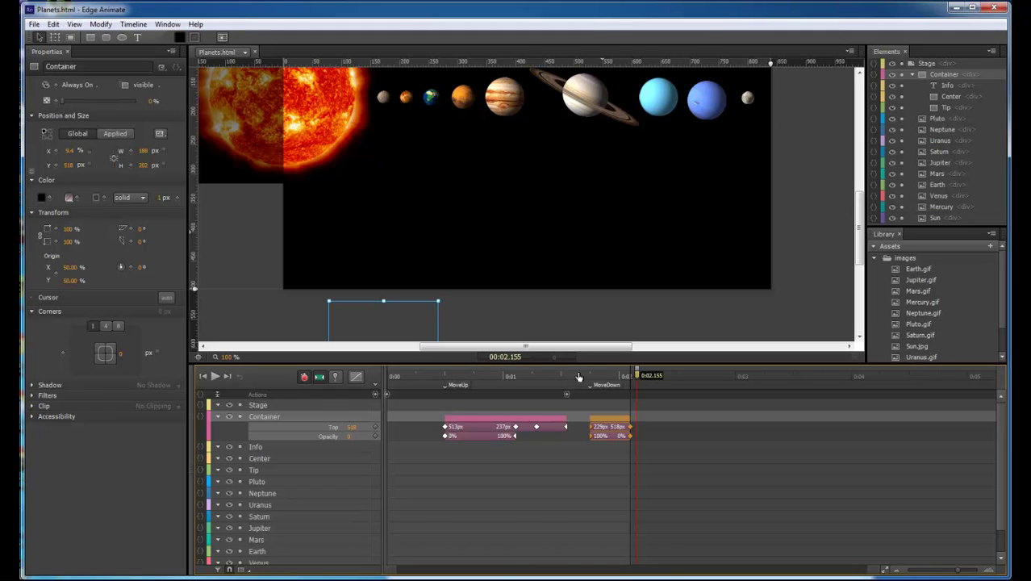
Step: Scrub the timeline from 0.25 s to 1.5 s to review the Container's MoveUp section
{"action": "left_click_drag", "start_coordinate": [578, 377], "coordinate": [420, 377]}
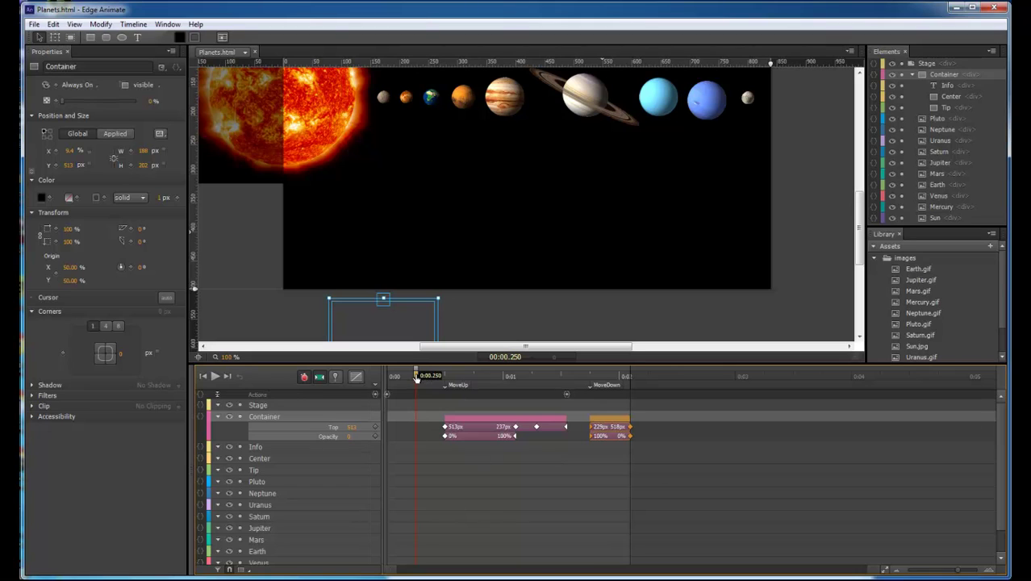
{"action": "mouse_move", "coordinate": [440, 376]}
{"action": "left_mouse_down"}
{"action": "mouse_move", "coordinate": [632, 378]}
{"action": "mouse_move", "coordinate": [444, 382]}
{"action": "left_mouse_up"}
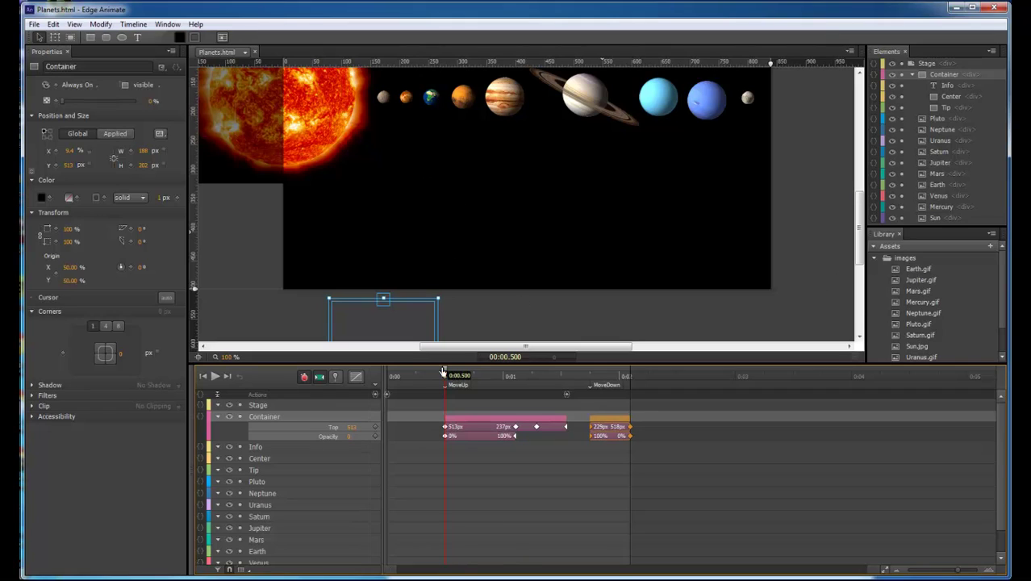
{"action": "left_click_drag", "start_coordinate": [443, 375], "coordinate": [563, 376]}
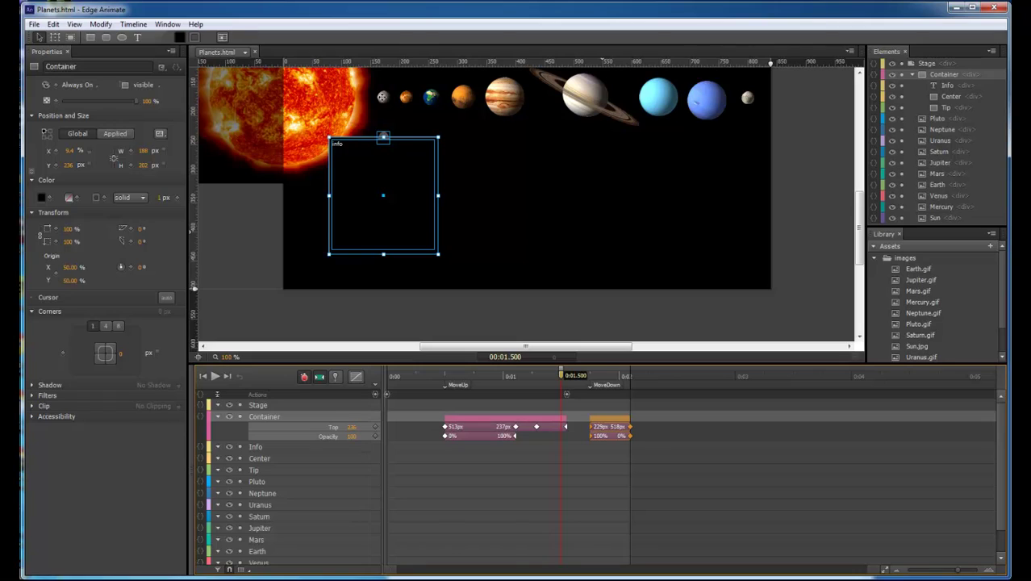
Step: Add a mouseout action to Mercury that plays the timeline from the label 'MoveDown'
{"action": "left_click", "coordinate": [382, 97]}
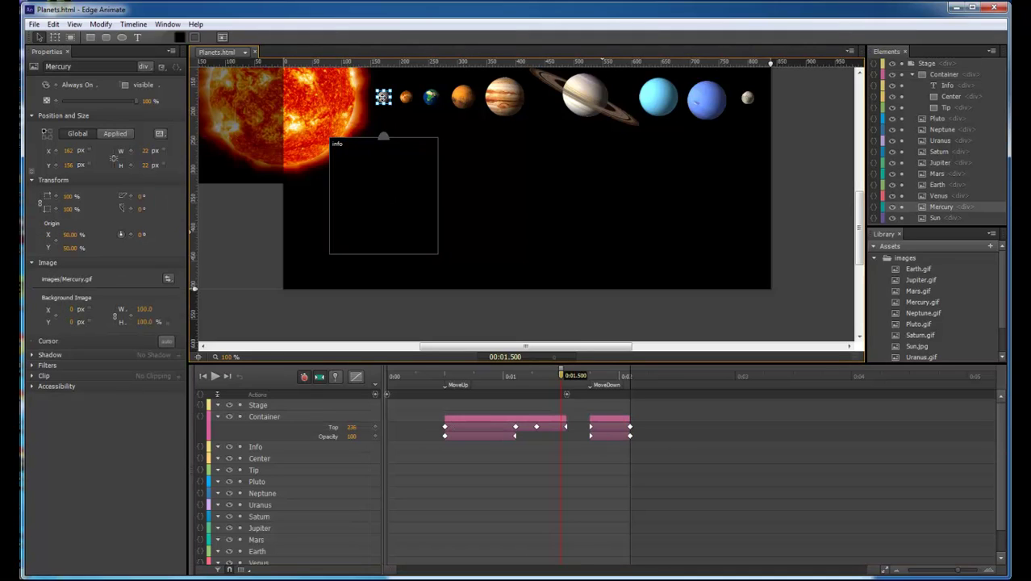
{"action": "scroll", "coordinate": [994, 504], "scroll_direction": "down", "scroll_amount": 2}
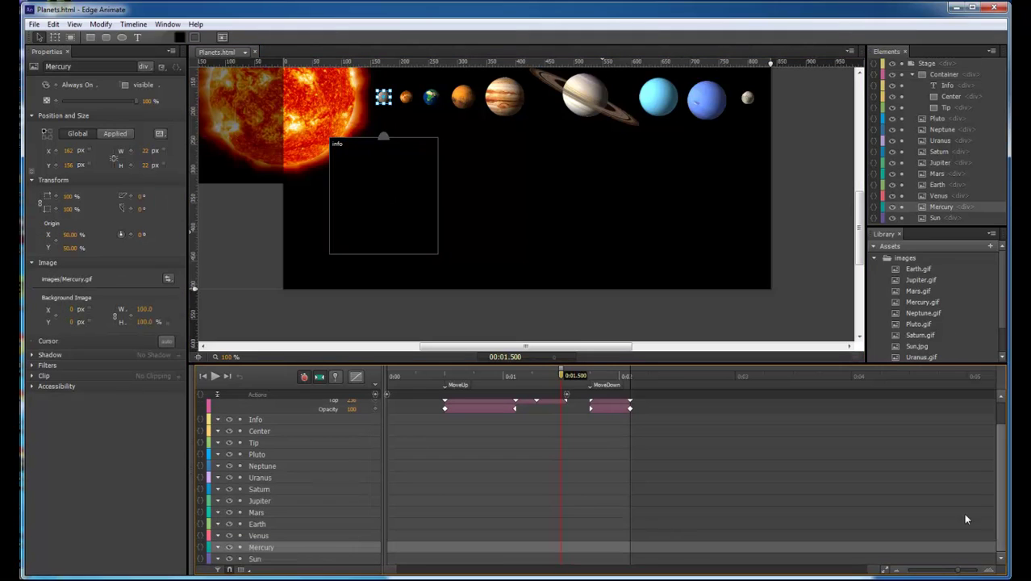
{"action": "left_click", "coordinate": [201, 550]}
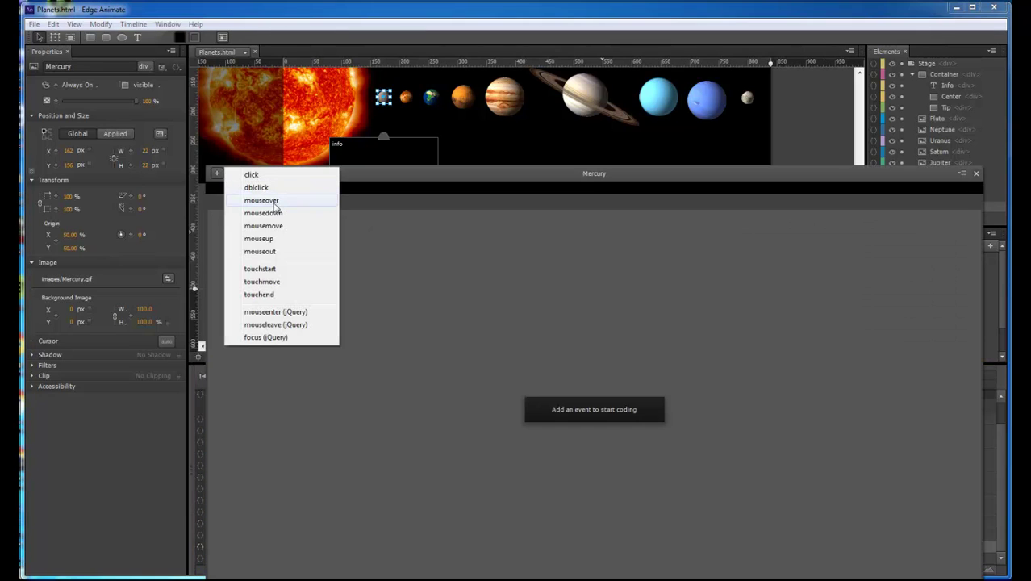
{"action": "left_click", "coordinate": [281, 252]}
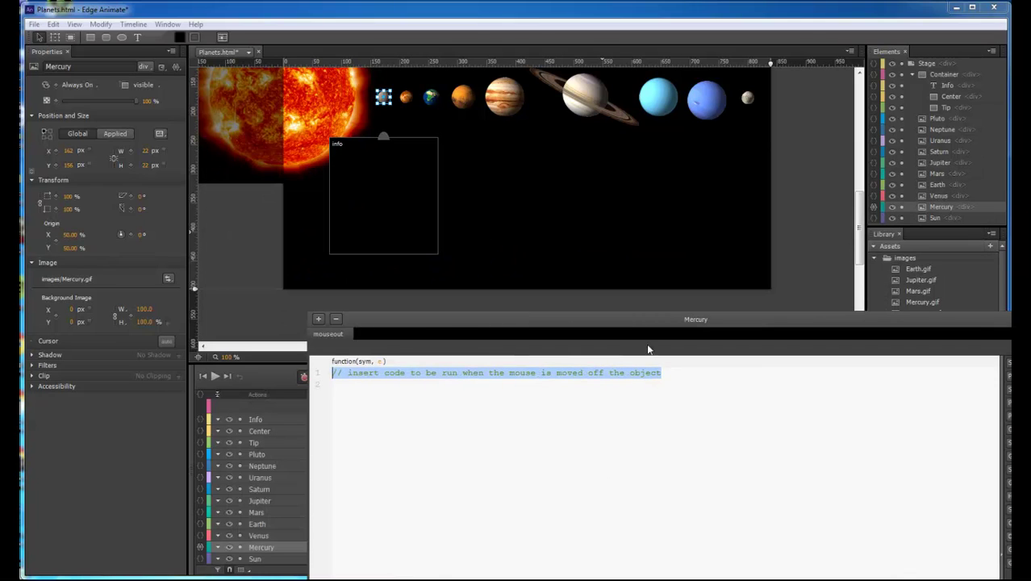
{"action": "left_click_drag", "start_coordinate": [506, 318], "coordinate": [355, 149]}
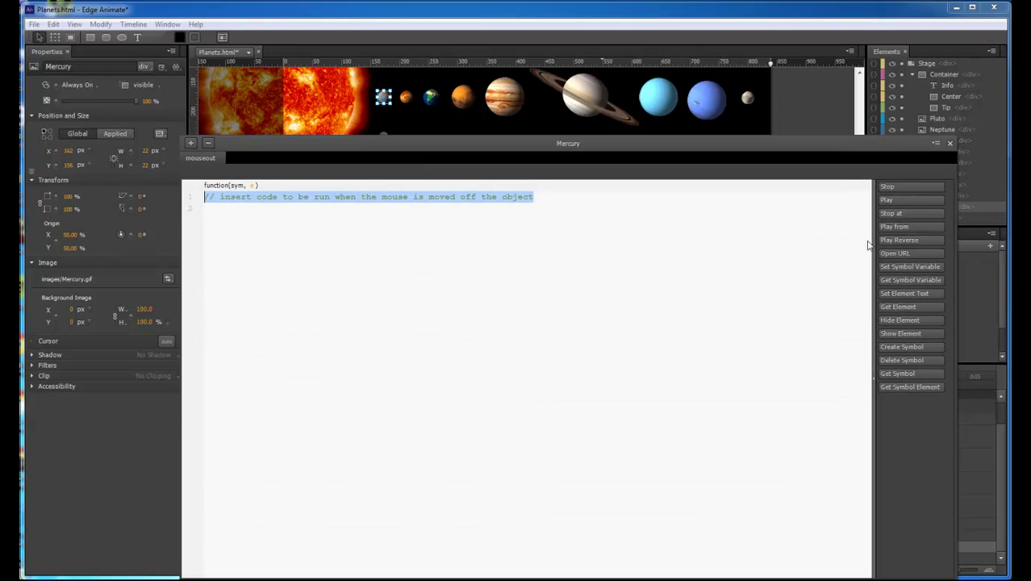
{"action": "left_click", "coordinate": [895, 226]}
{"action": "type", "text": "'"}
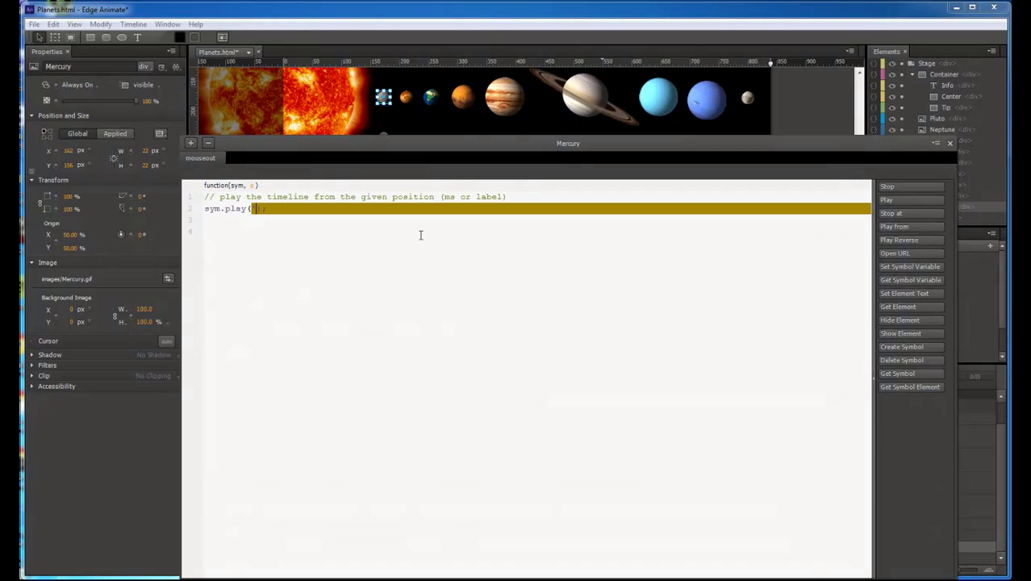
{"action": "type", "text": "MoveDown"}
{"action": "left_click", "coordinate": [420, 235]}
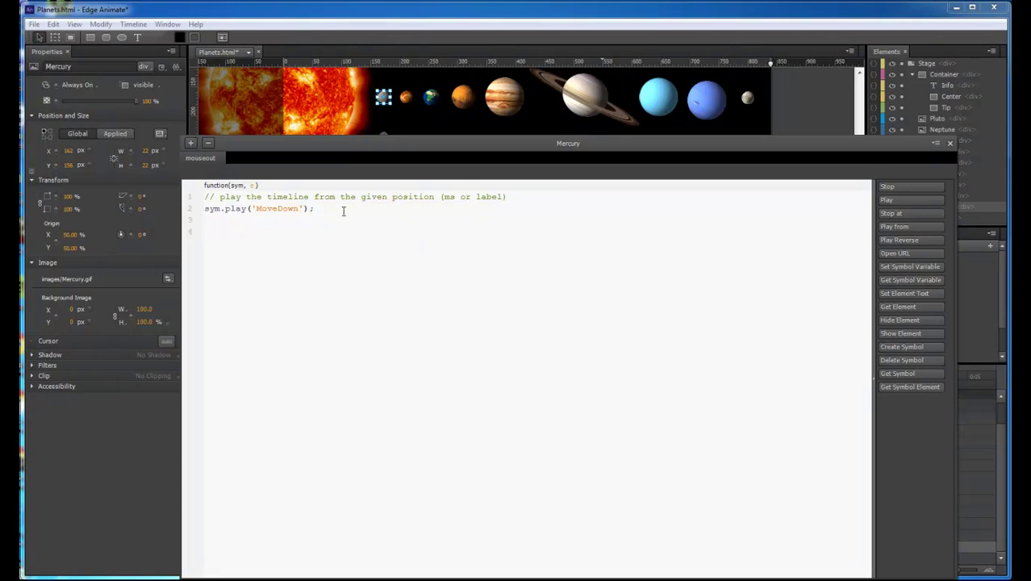
Step: Copy Mercury's sym.play('MoveDown'); line into a new mouseout action for Venus
{"action": "left_click_drag", "start_coordinate": [343, 209], "coordinate": [146, 211]}
{"action": "key", "text": "ctrl+c"}
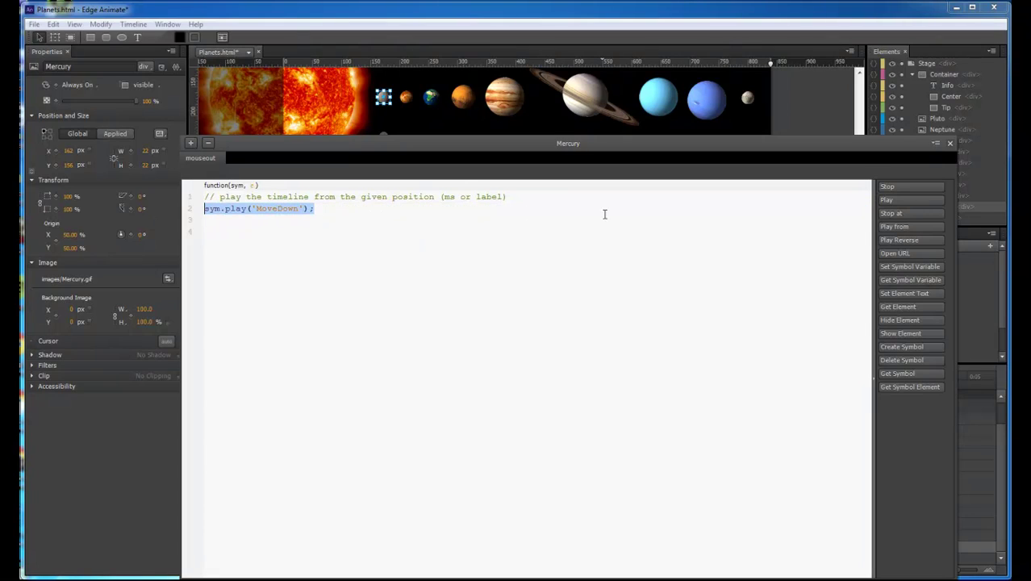
{"action": "left_click", "coordinate": [949, 143]}
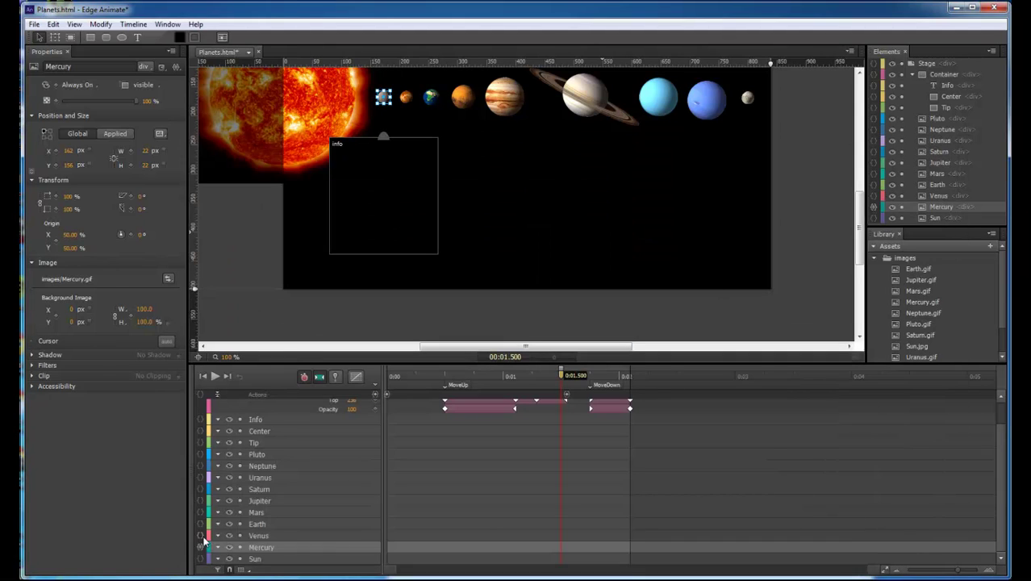
{"action": "left_click", "coordinate": [200, 536]}
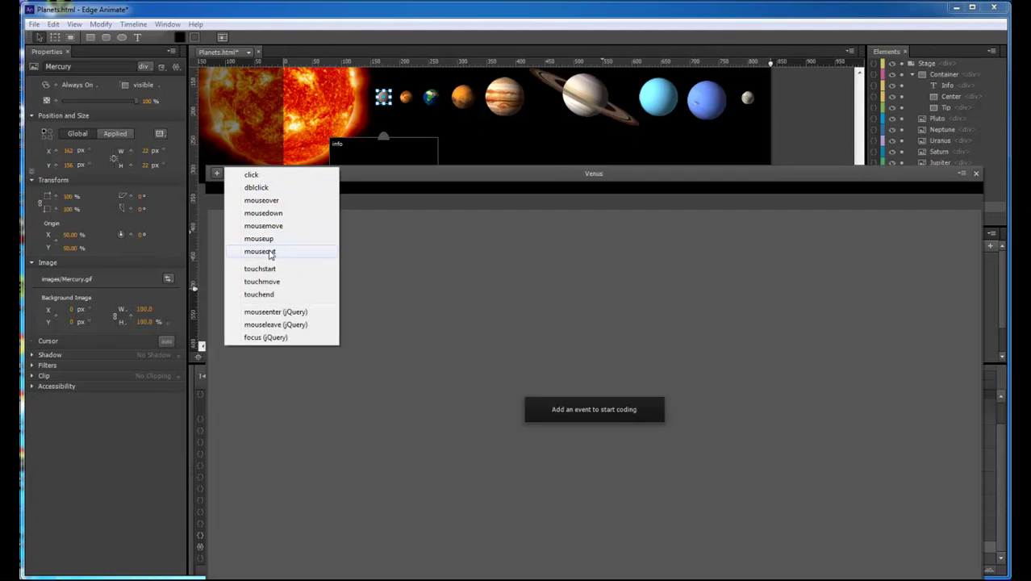
{"action": "left_click", "coordinate": [263, 250]}
{"action": "key", "text": "ctrl+v"}
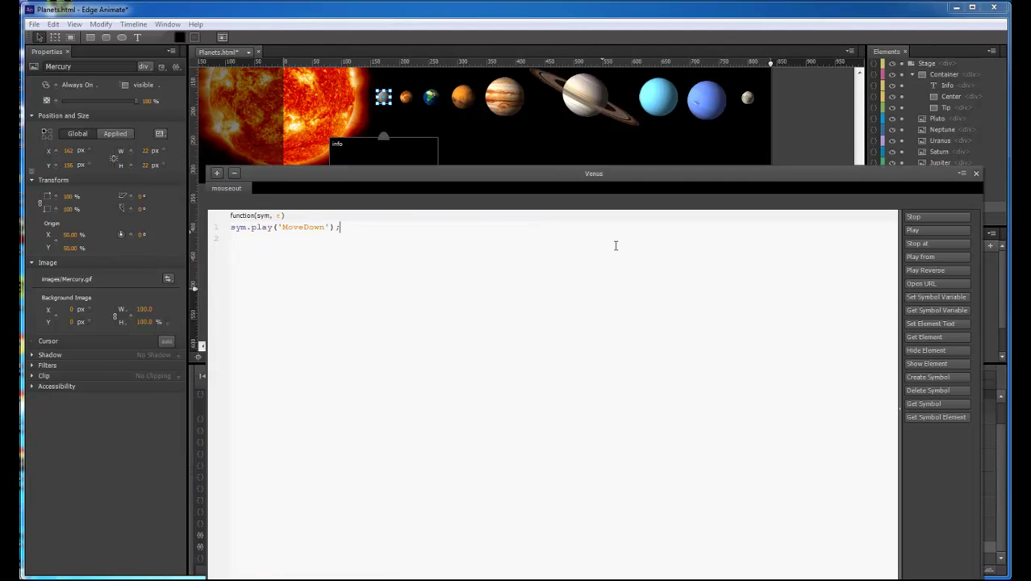
{"action": "left_click", "coordinate": [975, 173]}
Step: Add a mouseout action to Earth containing the copied sym.play('MoveDown'); line
{"action": "left_click", "coordinate": [201, 524]}
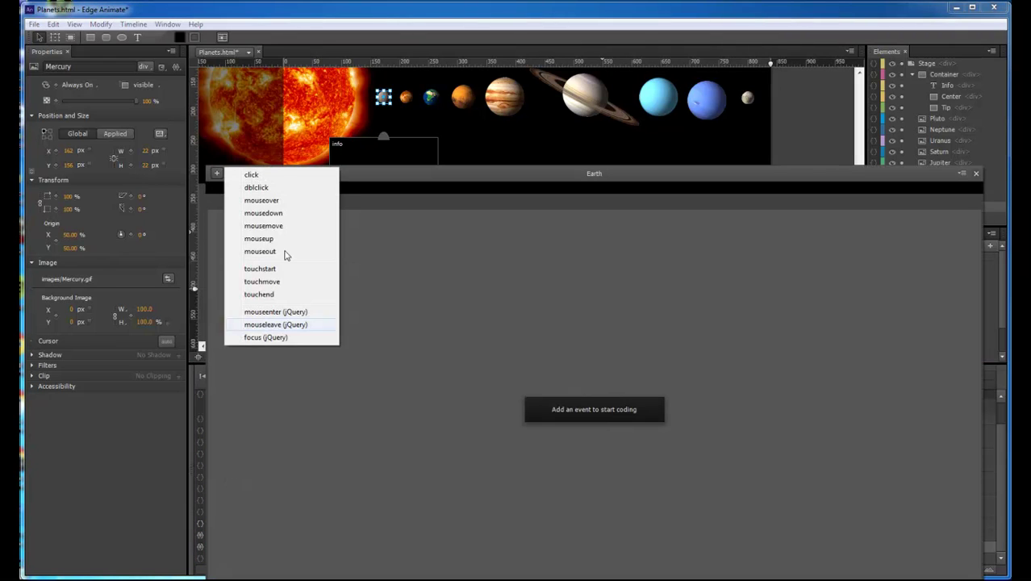
{"action": "left_click", "coordinate": [269, 252]}
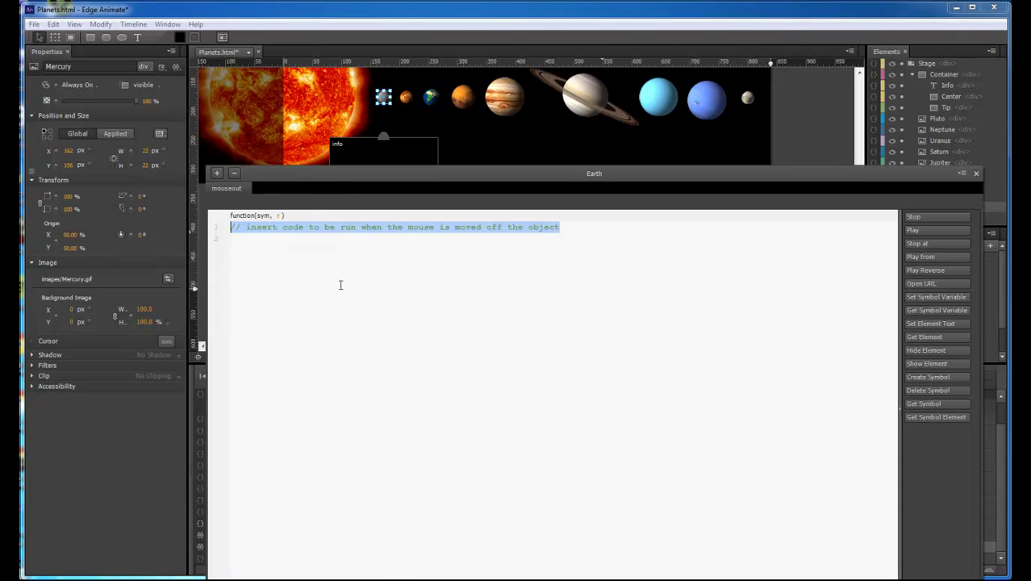
{"action": "key", "text": "ctrl+v"}
{"action": "left_click", "coordinate": [975, 174]}
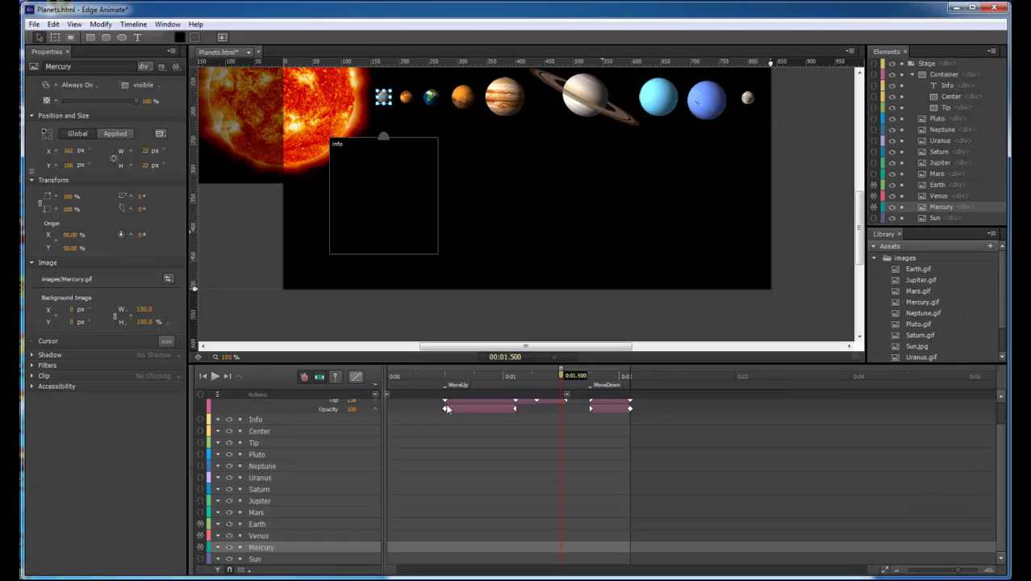
Step: Add a mouseout action to Mars containing the copied sym.play('MoveDown'); line
{"action": "left_click", "coordinate": [201, 512]}
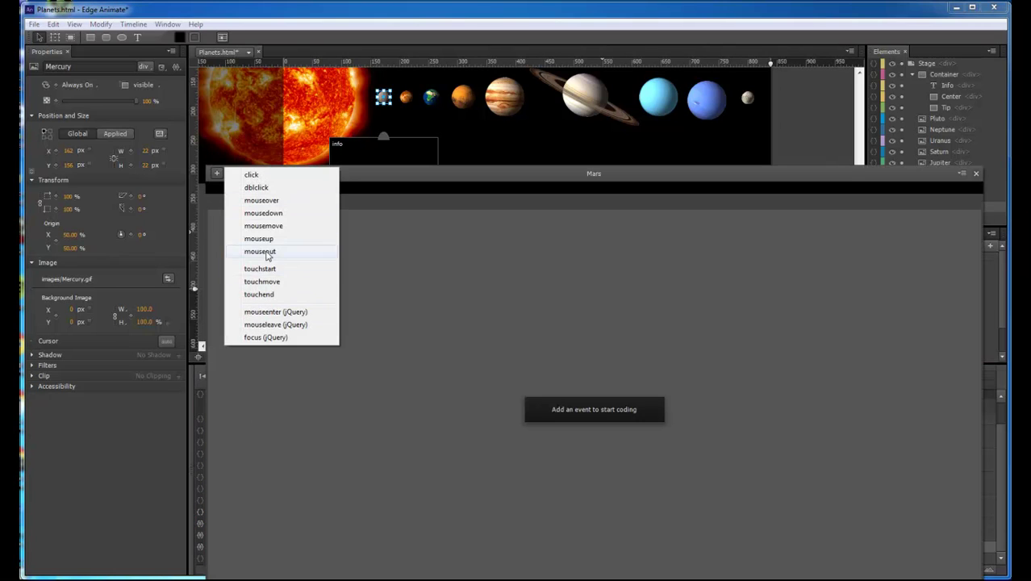
{"action": "left_click", "coordinate": [265, 250]}
{"action": "key", "text": "ctrl+v"}
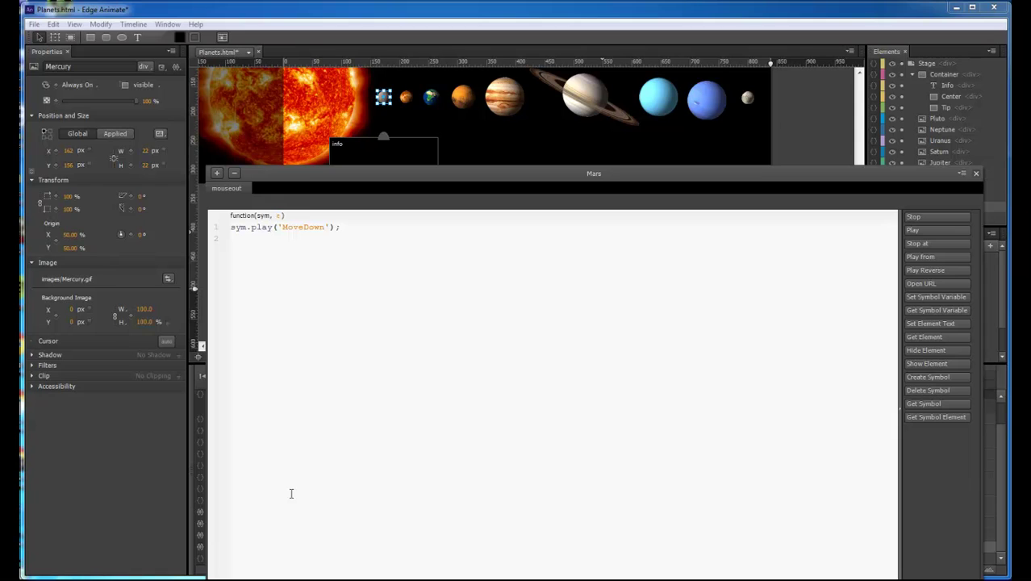
{"action": "left_click", "coordinate": [975, 174]}
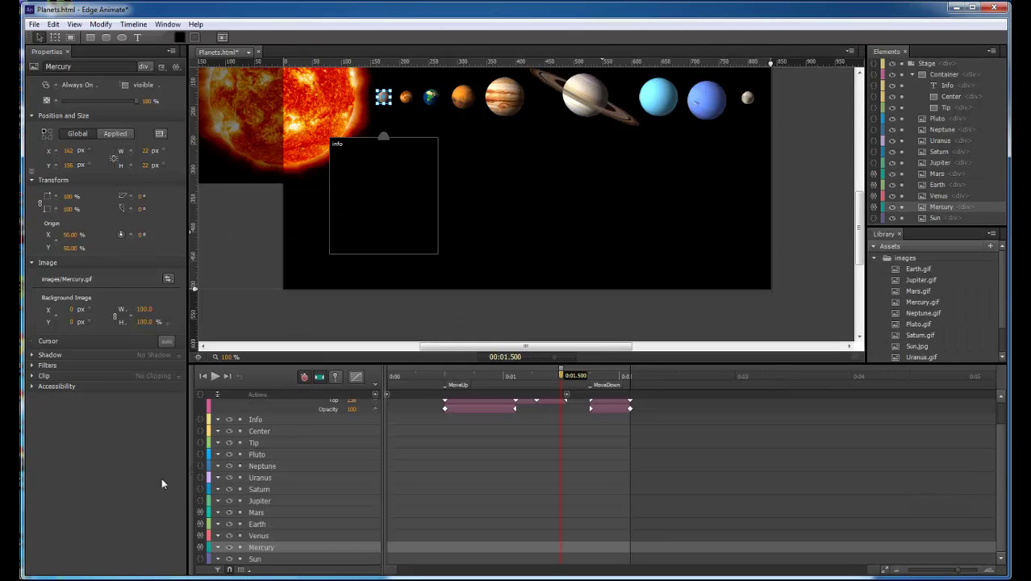
Step: Add a mouseout action to Jupiter containing the copied sym.play('MoveDown'); line
{"action": "left_click", "coordinate": [200, 501]}
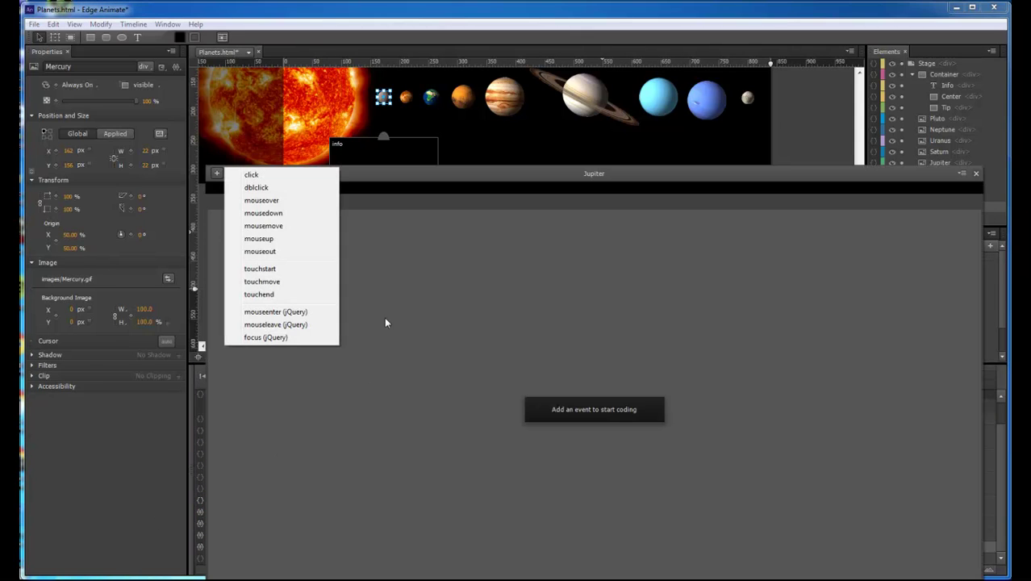
{"action": "left_click", "coordinate": [275, 251]}
{"action": "key", "text": "ctrl+v"}
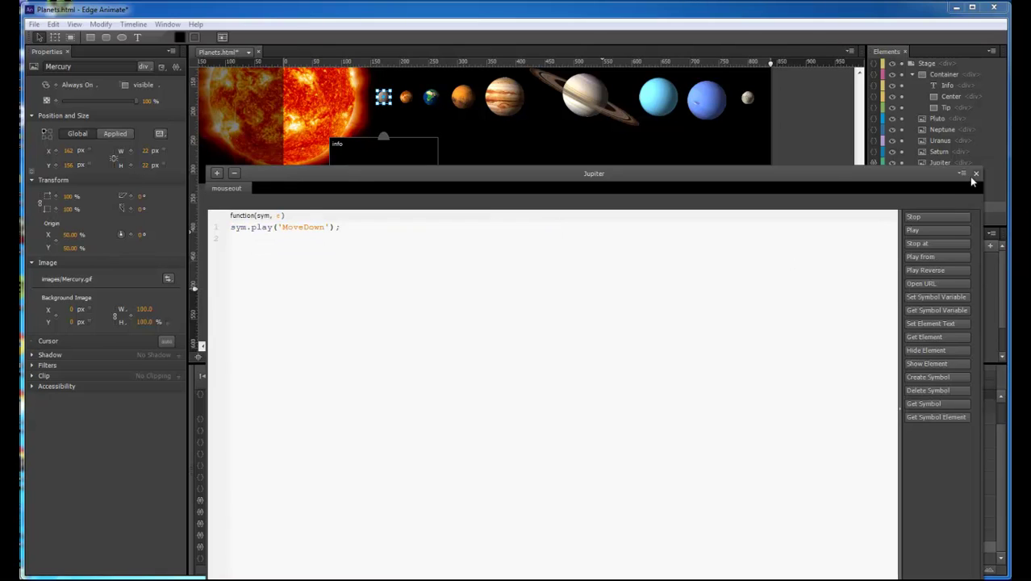
{"action": "left_click", "coordinate": [975, 173]}
Step: Add a mouseout action to Saturn containing the copied sym.play('MoveDown'); line
{"action": "left_click", "coordinate": [201, 489]}
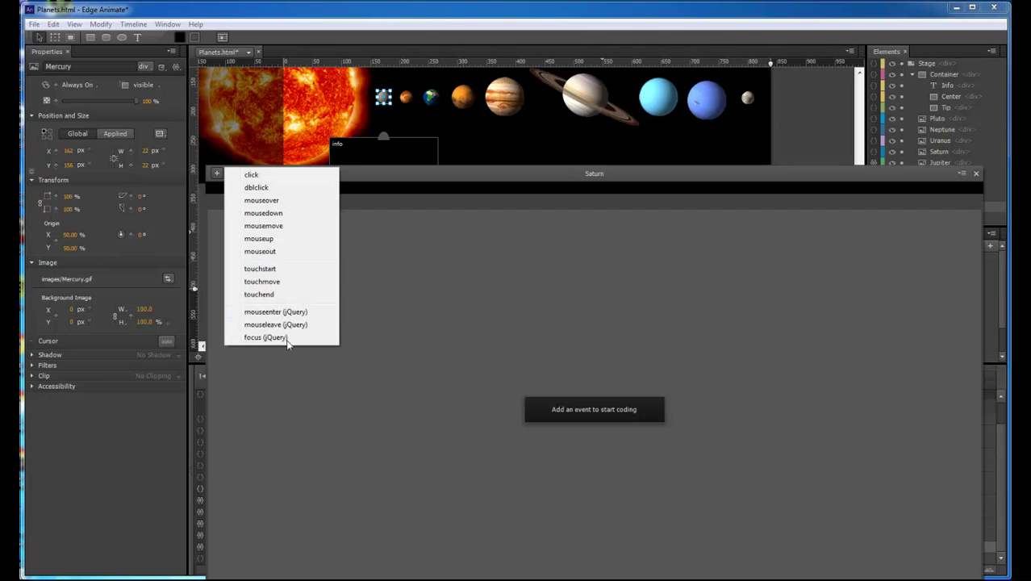
{"action": "left_click", "coordinate": [281, 252]}
{"action": "key", "text": "ctrl+v"}
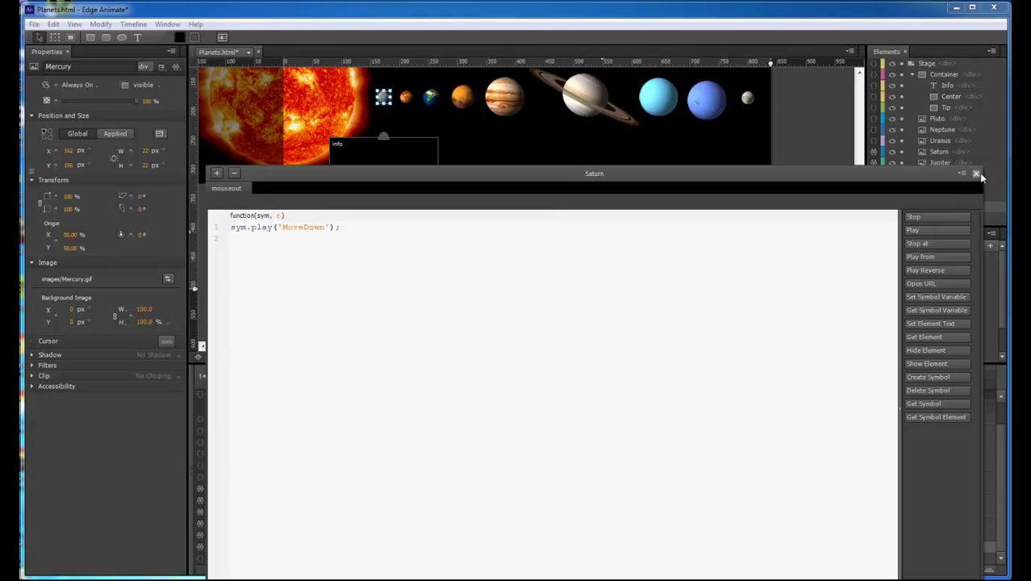
{"action": "left_click", "coordinate": [975, 173]}
Step: Add a mouseout action to Uranus containing the copied sym.play('MoveDown'); line
{"action": "left_click", "coordinate": [201, 478]}
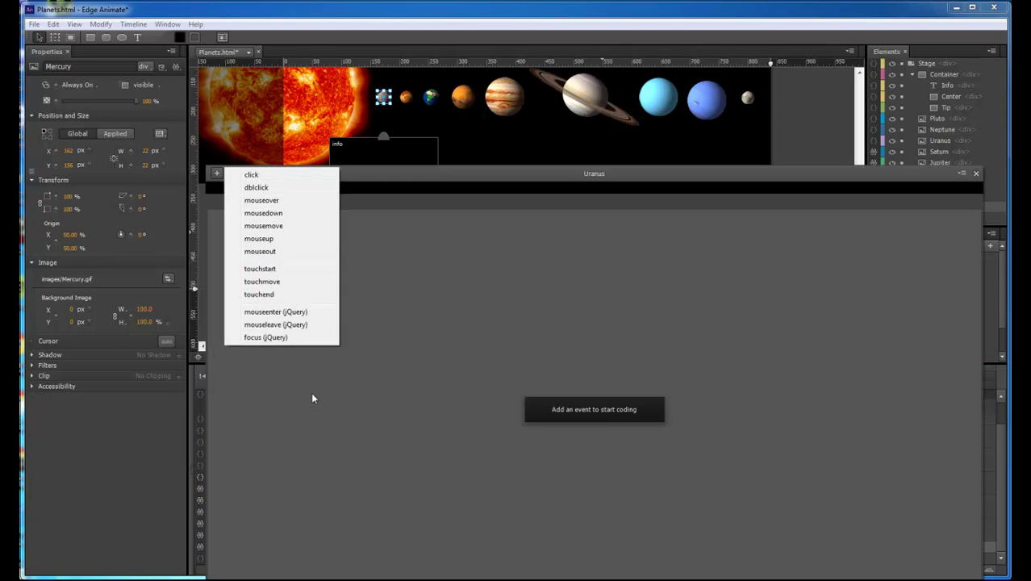
{"action": "left_click", "coordinate": [272, 253]}
{"action": "type", "text": "sym.$(\"Info\").hide();"}
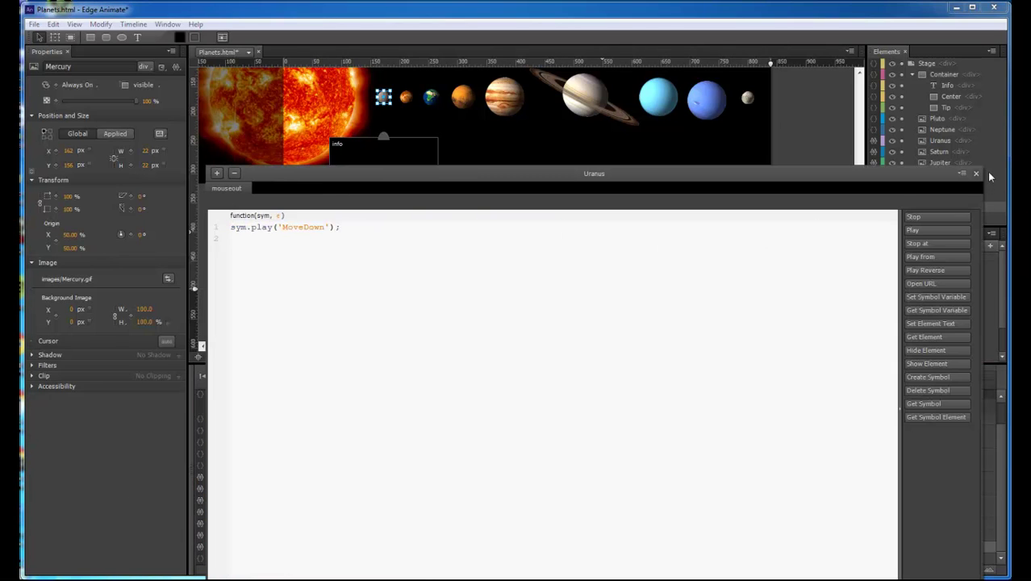
Step: Add a mouseout action to Neptune containing the copied sym.play('MoveDown'); line
{"action": "left_click", "coordinate": [975, 173]}
{"action": "left_click", "coordinate": [200, 465]}
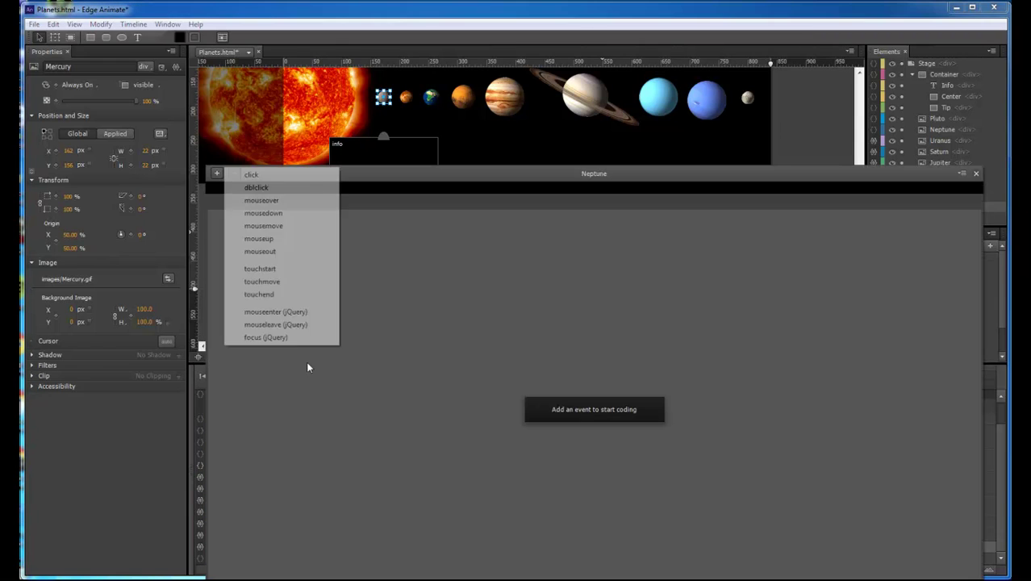
{"action": "left_click", "coordinate": [287, 253]}
{"action": "key", "text": "ctrl+v"}
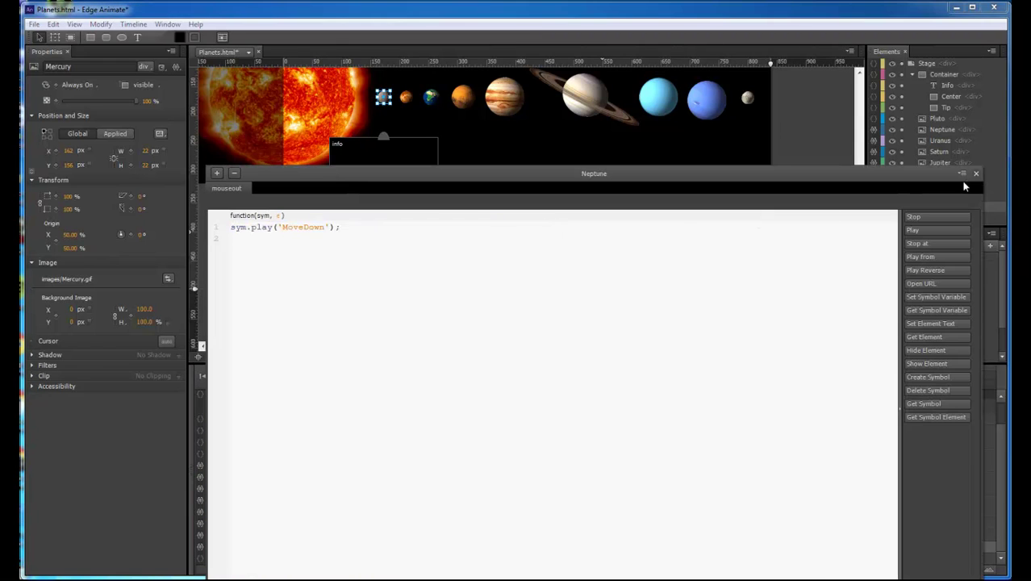
{"action": "left_click", "coordinate": [975, 173]}
Step: Add a mouseout action to Pluto containing the copied sym.play('MoveDown'); line
{"action": "left_click", "coordinate": [200, 454]}
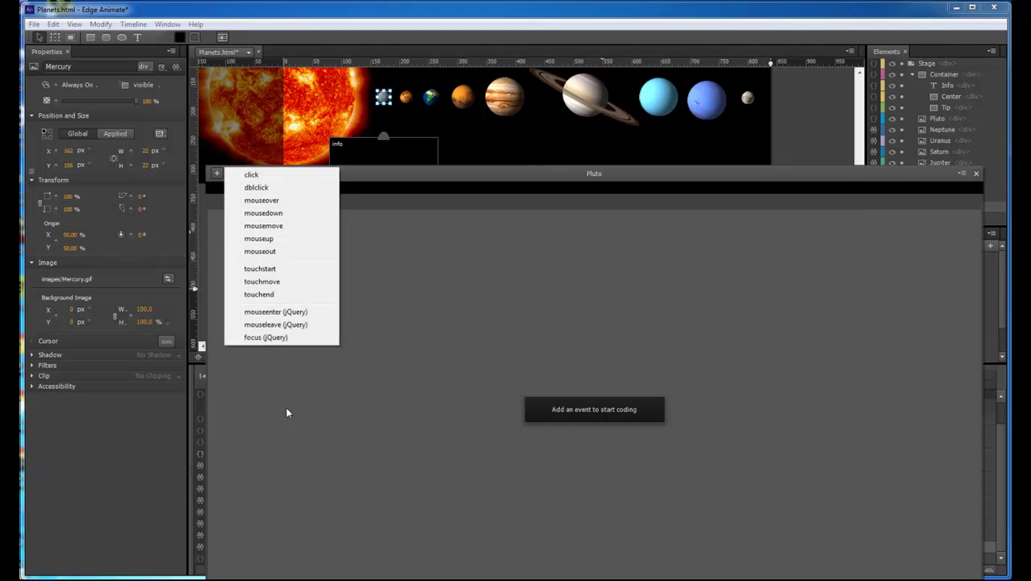
{"action": "left_click", "coordinate": [287, 264]}
{"action": "type", "text": "sym.play('MoveDown');"}
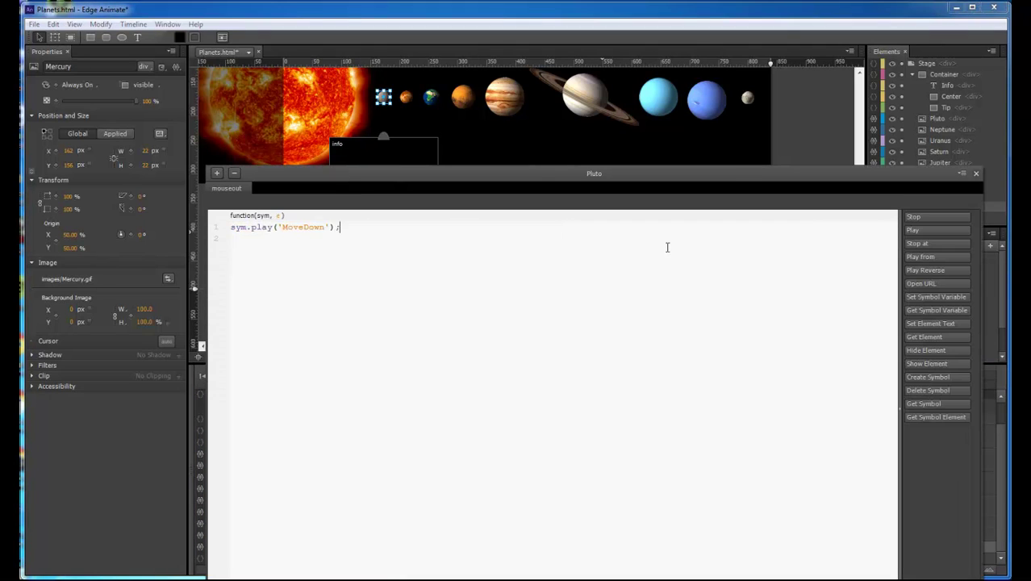
{"action": "left_click", "coordinate": [975, 174]}
Step: Add a mouseout action to Tip containing the copied sym.play('MoveDown'); line
{"action": "left_click", "coordinate": [200, 443]}
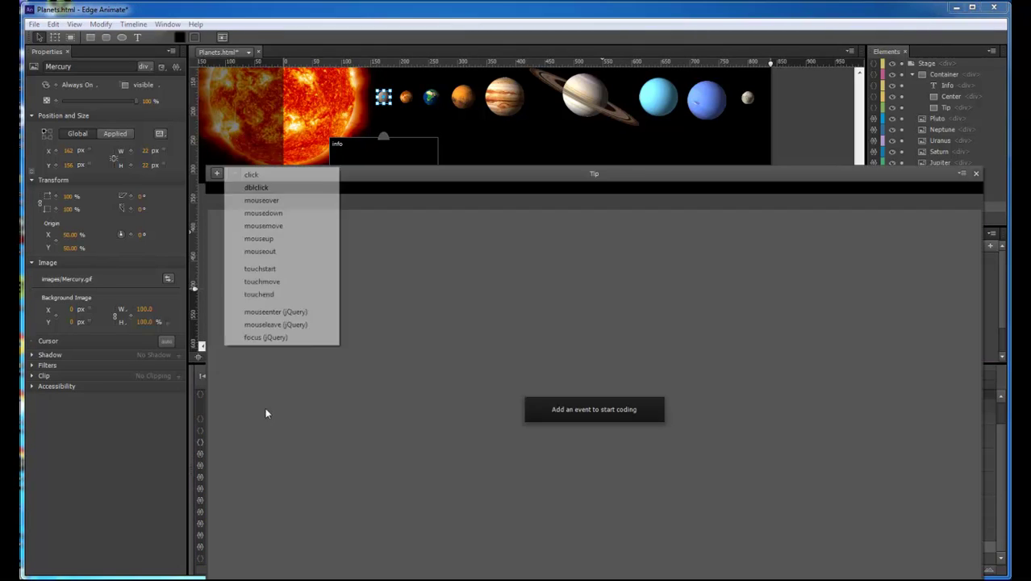
{"action": "left_click", "coordinate": [310, 251]}
{"action": "type", "text": "sym.play('MoveDown');"}
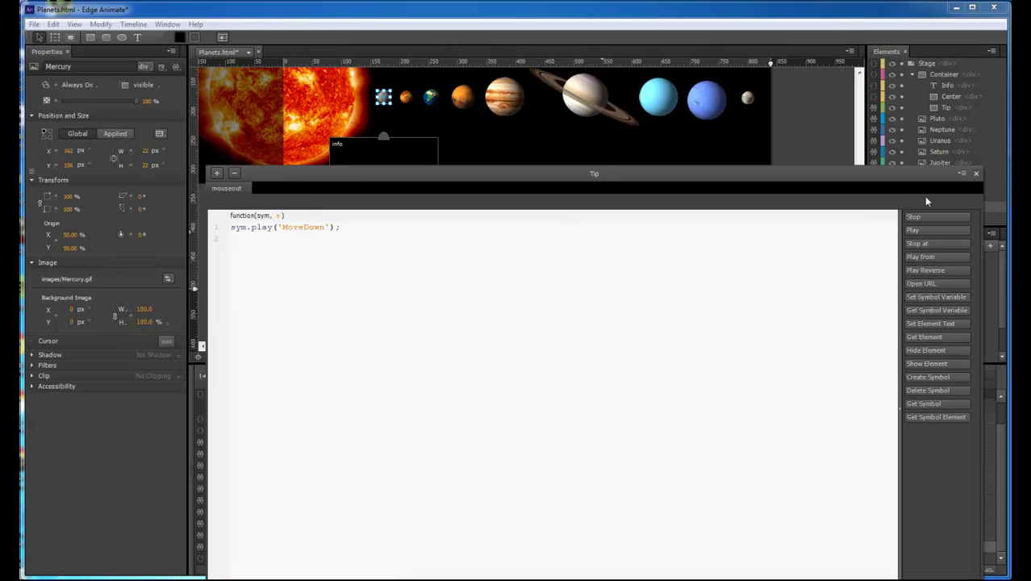
{"action": "left_click", "coordinate": [974, 176]}
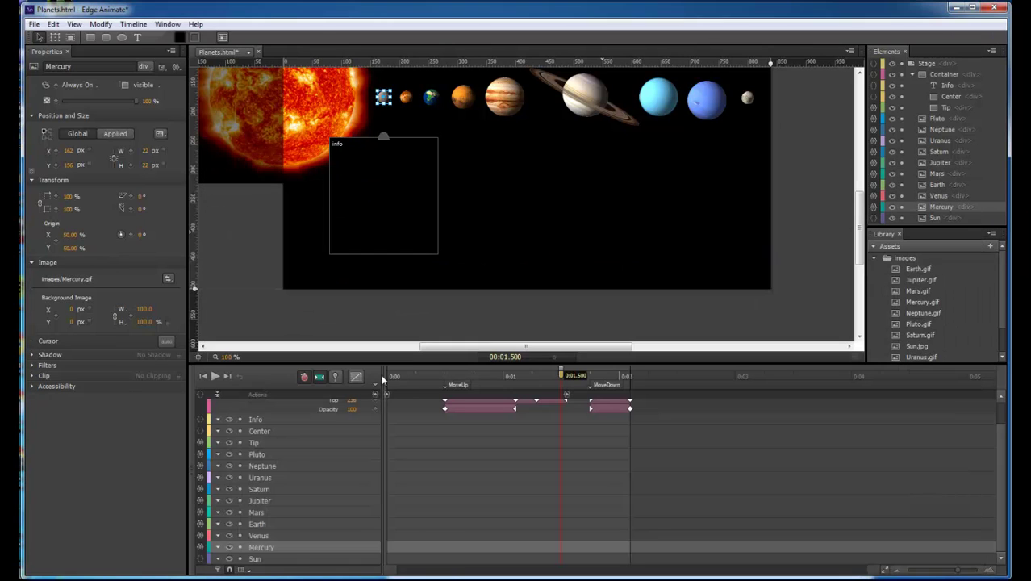
Step: Add a mouseout action to Center containing the copied sym.play('MoveDown'); line
{"action": "left_click", "coordinate": [200, 431]}
{"action": "left_click", "coordinate": [285, 252]}
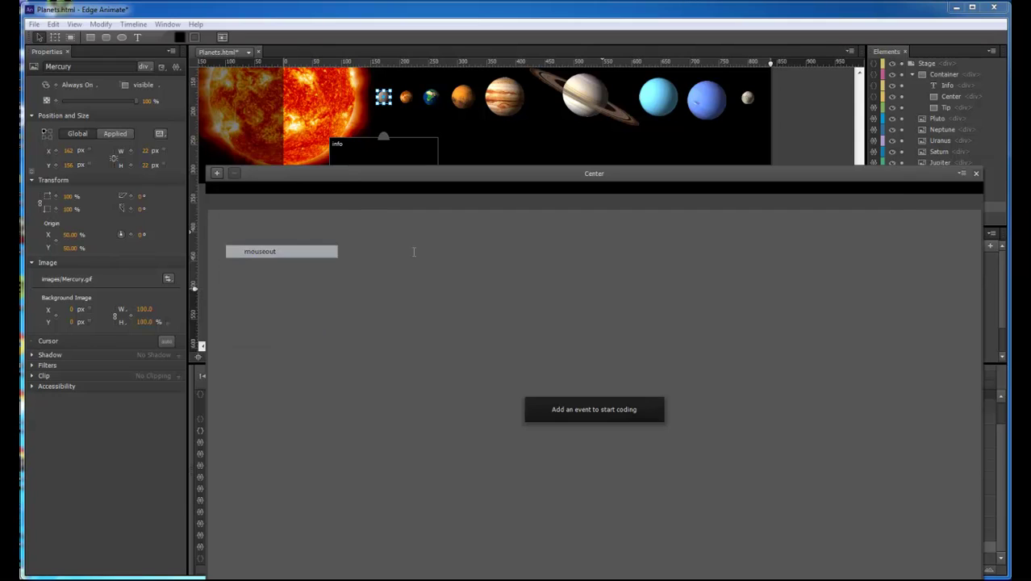
{"action": "type", "text": "sym.play('MoveDown');"}
{"action": "left_click", "coordinate": [975, 173]}
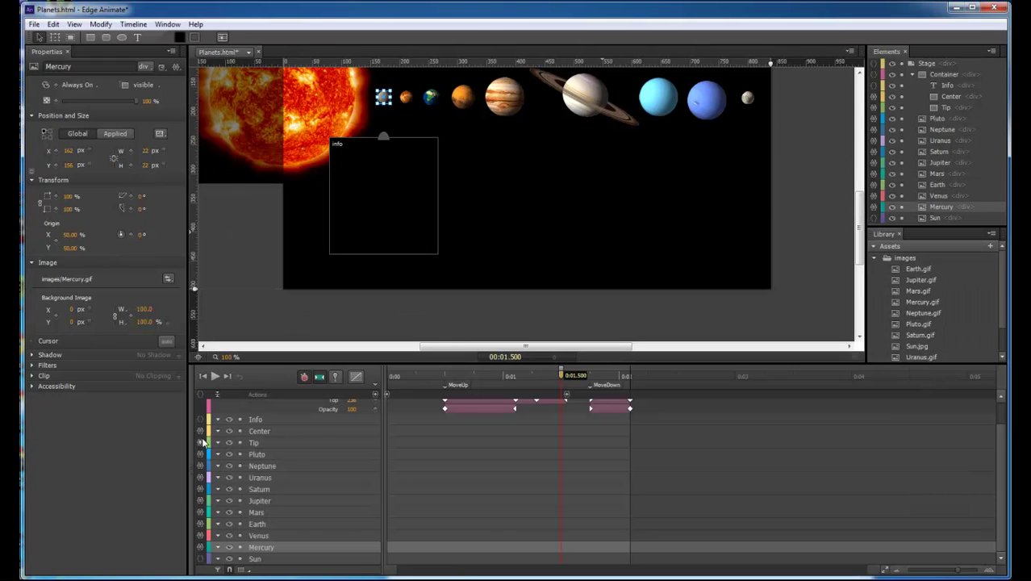
{"action": "left_click", "coordinate": [204, 422]}
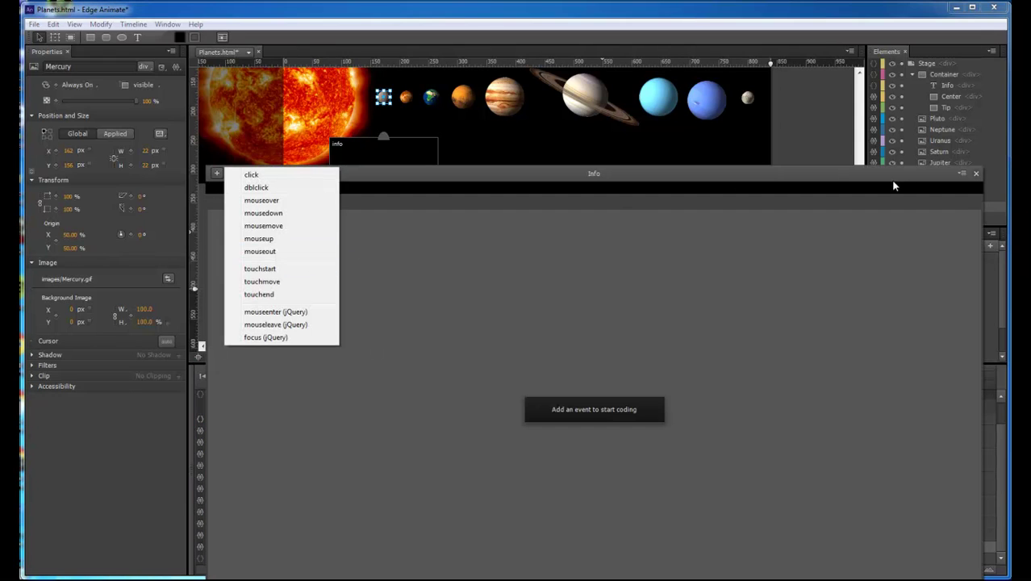
{"action": "left_click", "coordinate": [975, 174]}
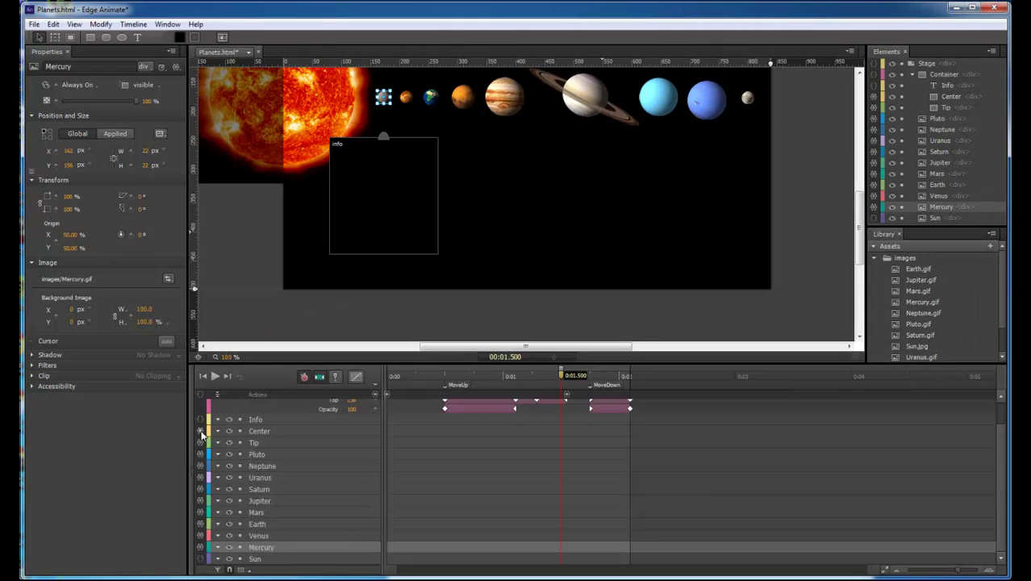
Step: Remove the mouseout action from the Center element
{"action": "left_click", "coordinate": [262, 276]}
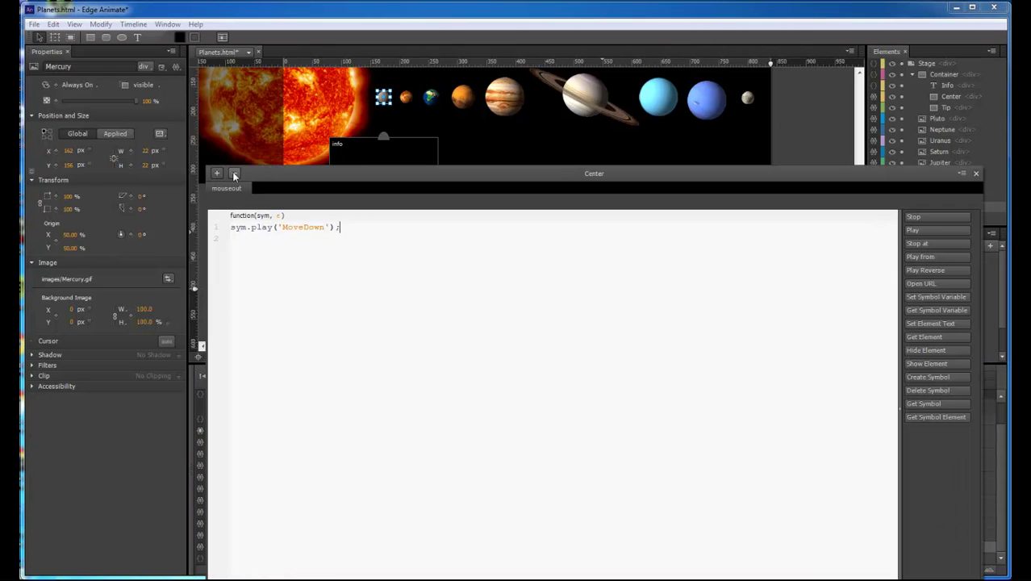
{"action": "left_click", "coordinate": [234, 173]}
{"action": "left_click", "coordinate": [976, 174]}
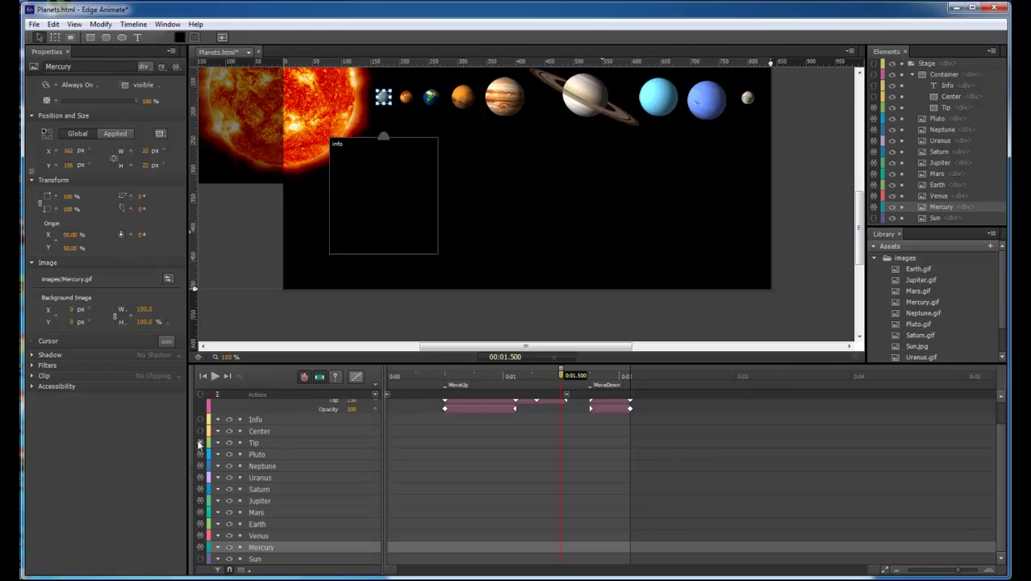
Step: Remove the mouseout action from the Tip element
{"action": "left_click", "coordinate": [277, 277]}
{"action": "left_click", "coordinate": [235, 173]}
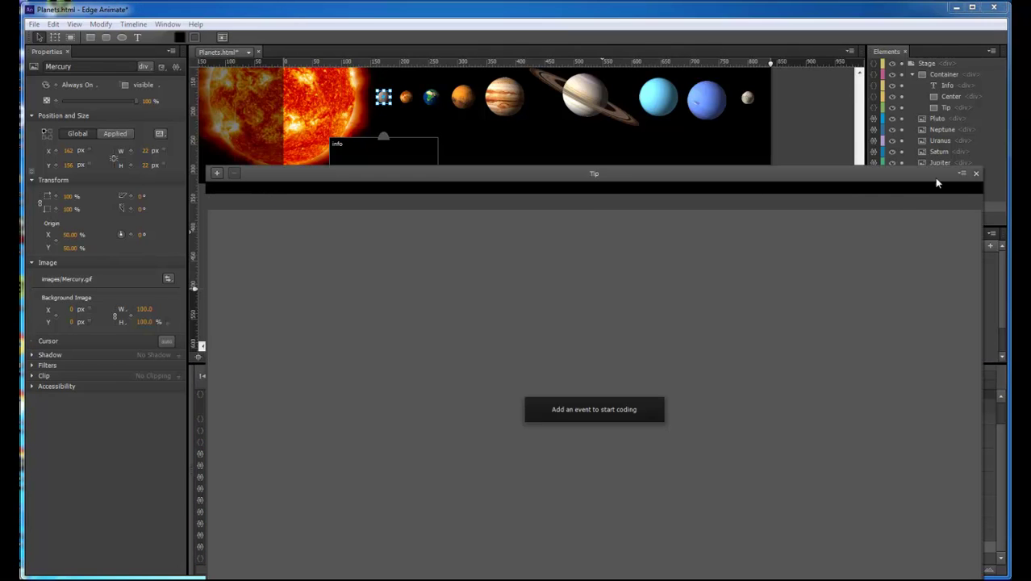
{"action": "left_click", "coordinate": [976, 175]}
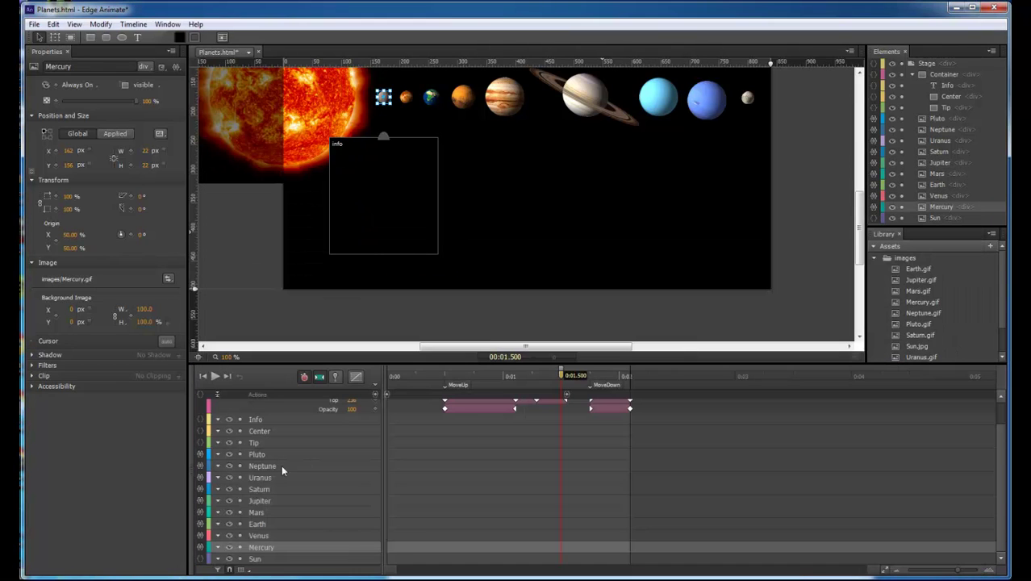
Step: Add a mouseout action to the Sun containing the copied sym.play('MoveDown'); line
{"action": "left_click", "coordinate": [200, 560]}
{"action": "left_click", "coordinate": [263, 253]}
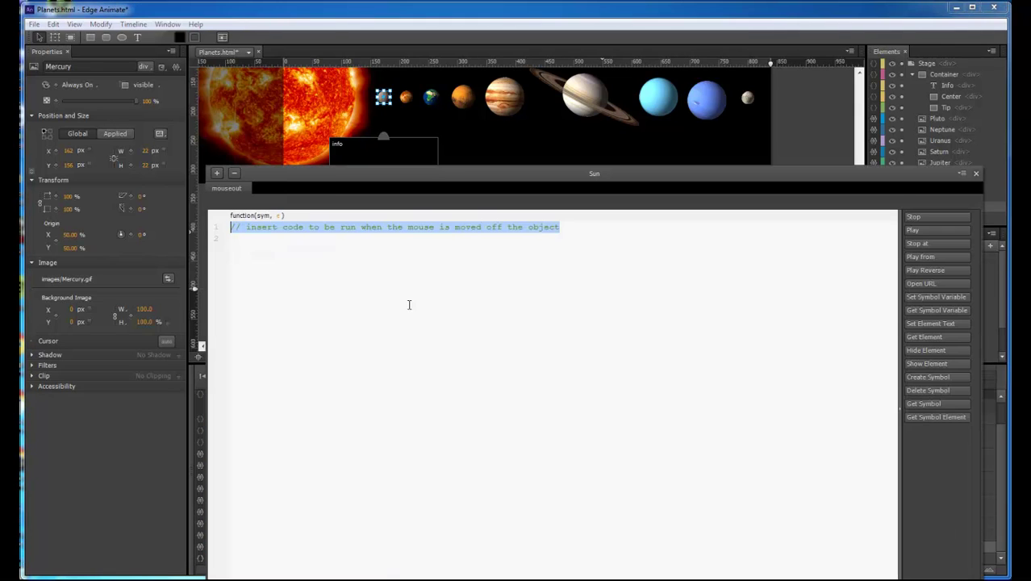
{"action": "type", "text": "sym.play('MoveDown');"}
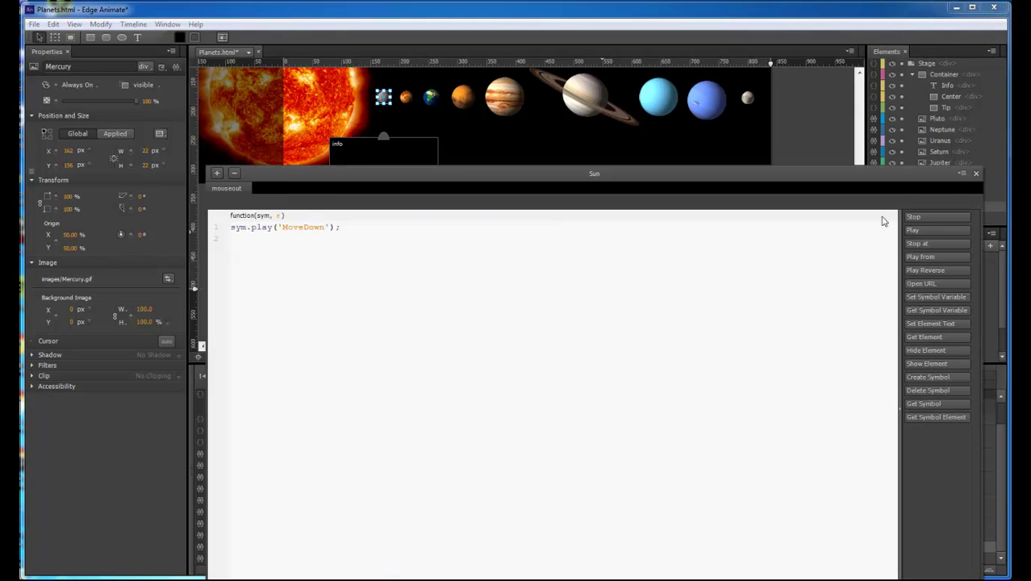
{"action": "left_click", "coordinate": [976, 175]}
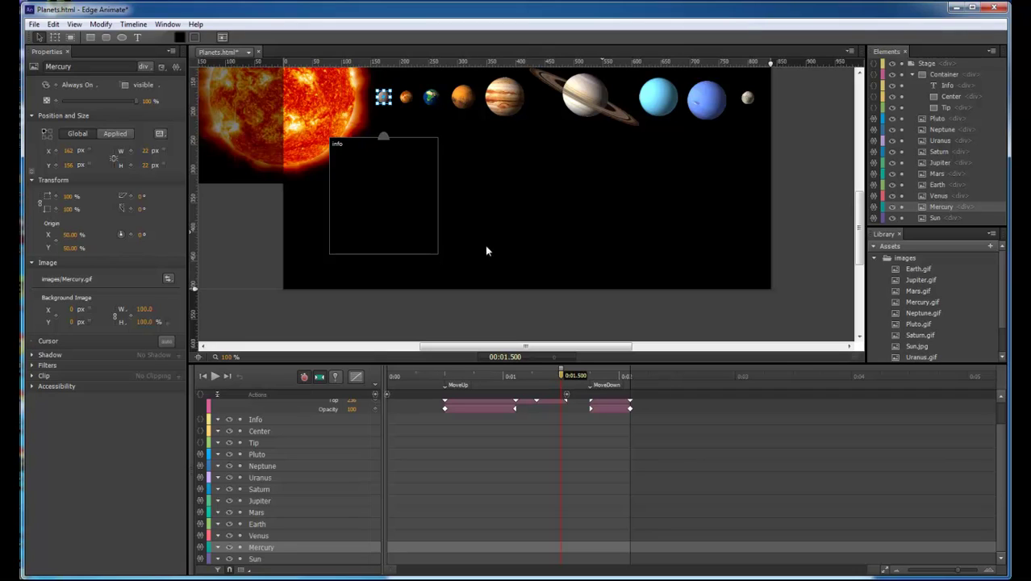
Step: Add a mouseover action to Mercury that plays the timeline from the 'MoveUp' label
{"action": "left_click", "coordinate": [200, 546]}
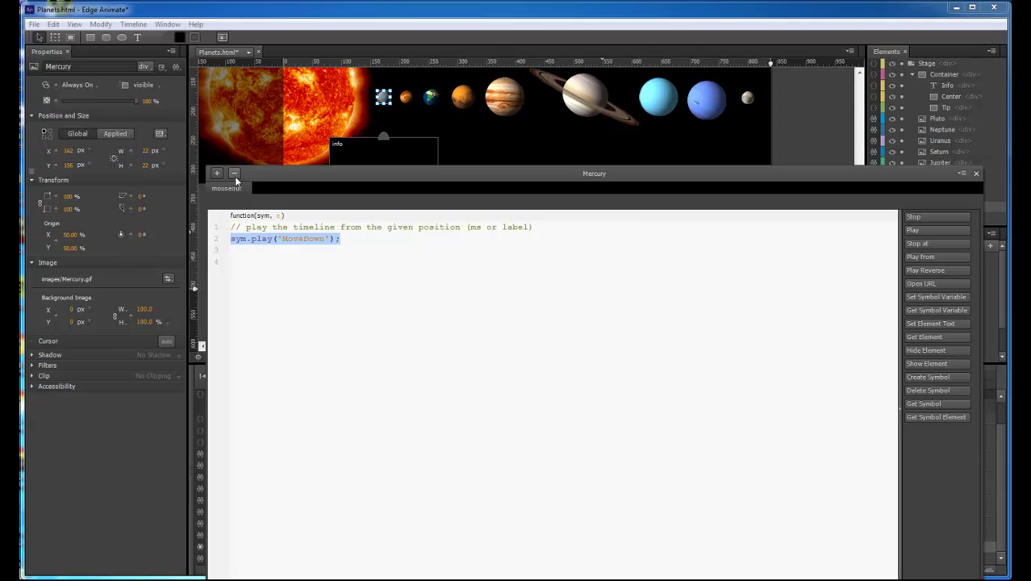
{"action": "left_click", "coordinate": [217, 173]}
{"action": "left_click", "coordinate": [256, 200]}
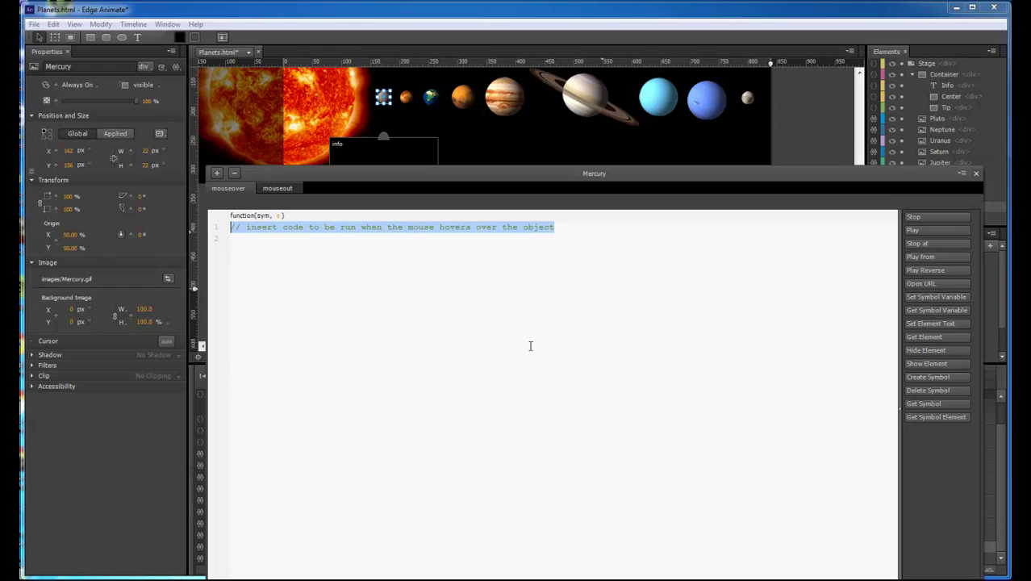
{"action": "left_click", "coordinate": [919, 256]}
{"action": "type", "text": "'Mercu"}
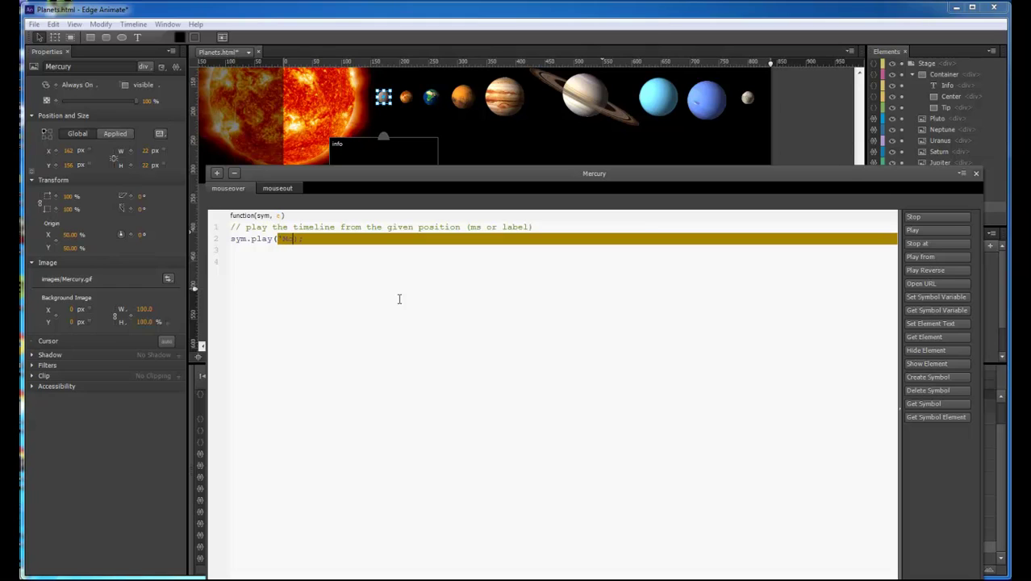
{"action": "type", "text": "p"}
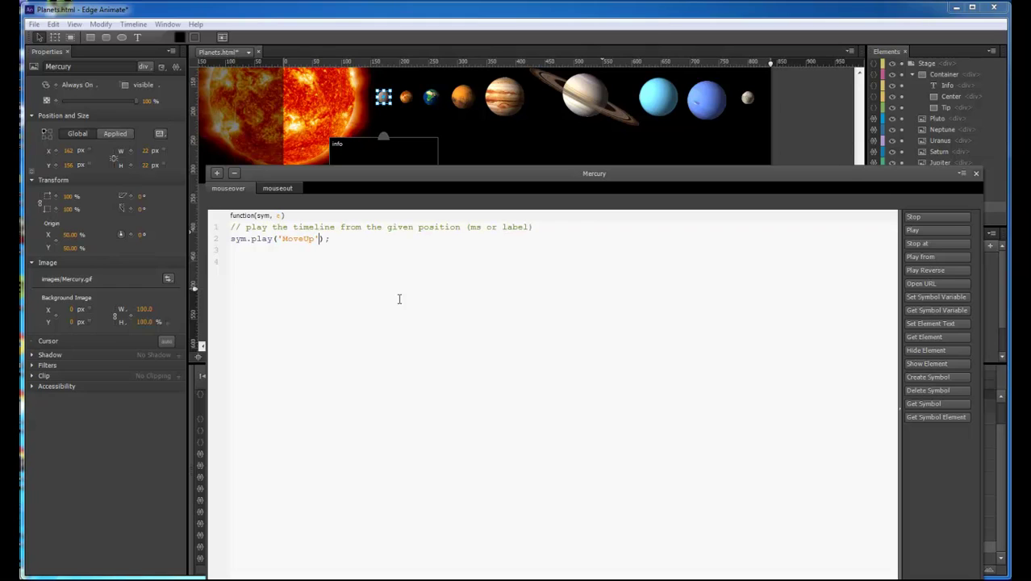
Step: Begin a new line under Mercury's mouseover play call with sym.$("Container").css
{"action": "left_click", "coordinate": [339, 239]}
{"action": "type", "text": "sym"}
{"action": "type", "text": ".$"}
{"action": "type", "text": "("}
{"action": "type", "text": "\"\")"}
{"action": "type", "text": "Container"}
{"action": "key", "text": "Right"}
{"action": "key", "text": "Right"}
{"action": "type", "text": ".css"}
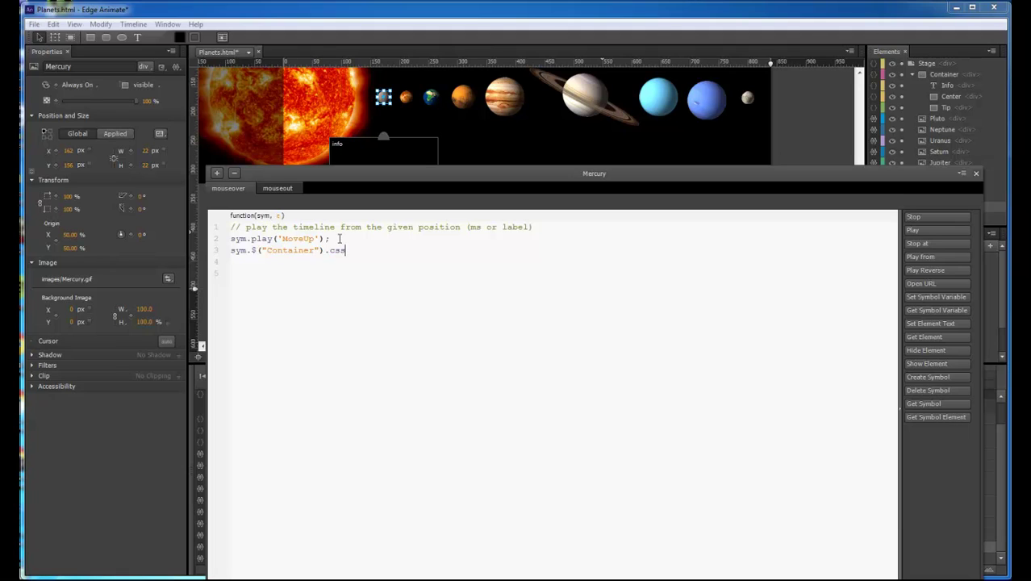
Step: Give the Container's css call a braced property list containing "position":"absolute"
{"action": "type", "text": "({"}
{"action": "type", "text": "})"}
{"action": "key", "text": "Left"}
{"action": "key", "text": "Left"}
{"action": "key", "text": "Left"}
{"action": "key", "text": "shift+Down"}
{"action": "type", "text": "\"posi"}
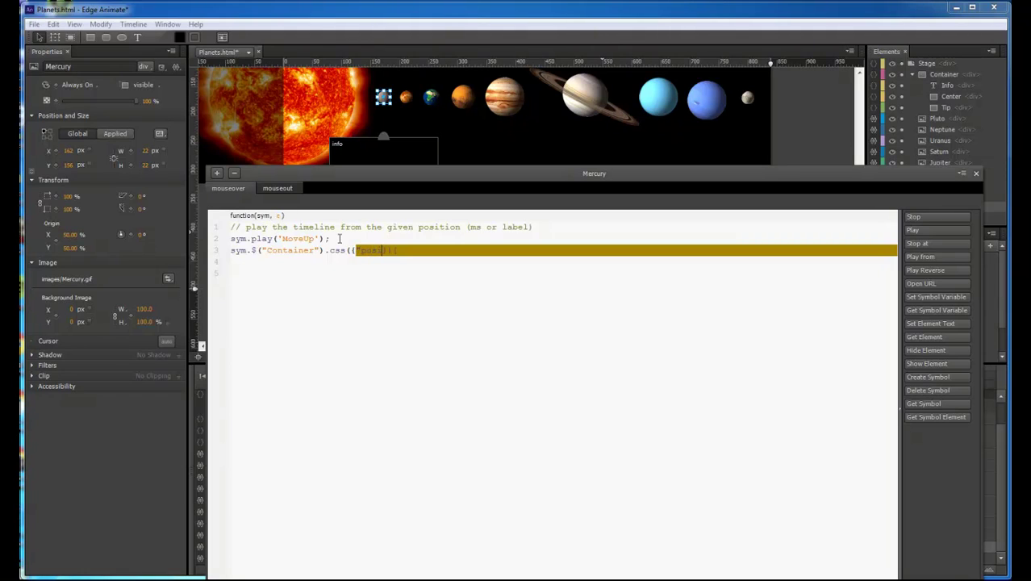
{"action": "type", "text": "tion\":"}
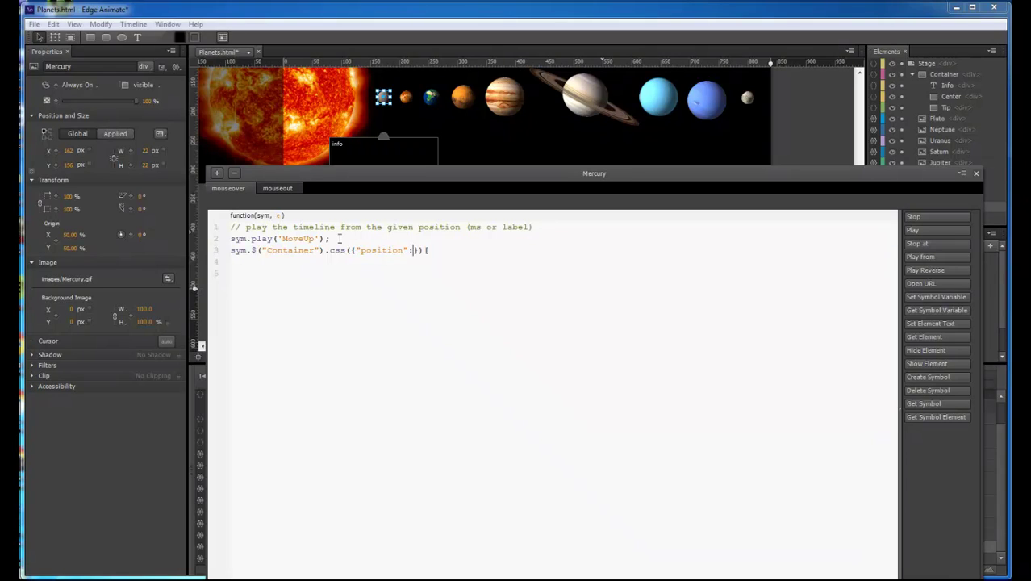
{"action": "type", "text": "\"rbso"}
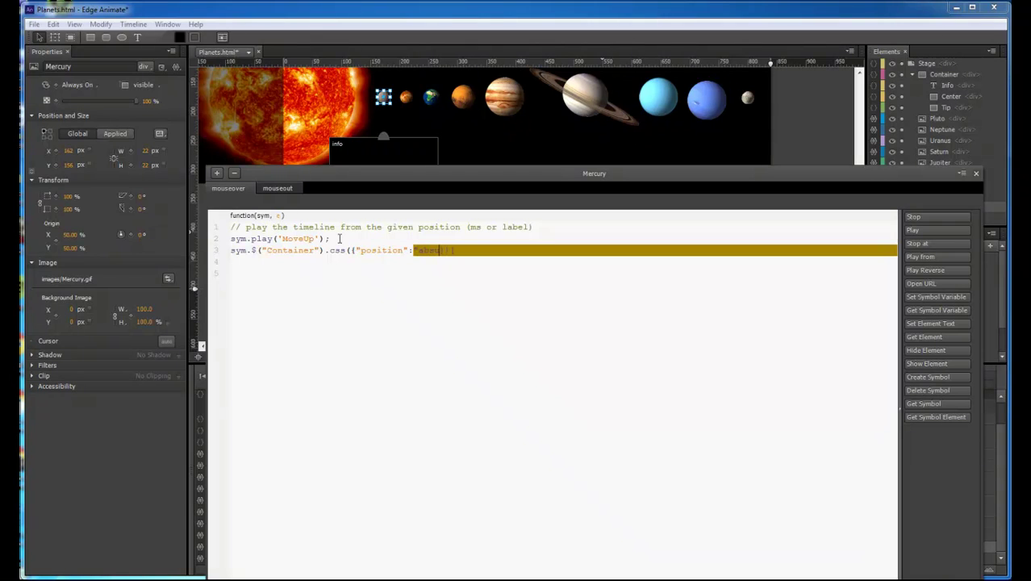
{"action": "type", "text": "lu"}
{"action": "key", "text": "BackSpace"}
{"action": "type", "text": "\""}
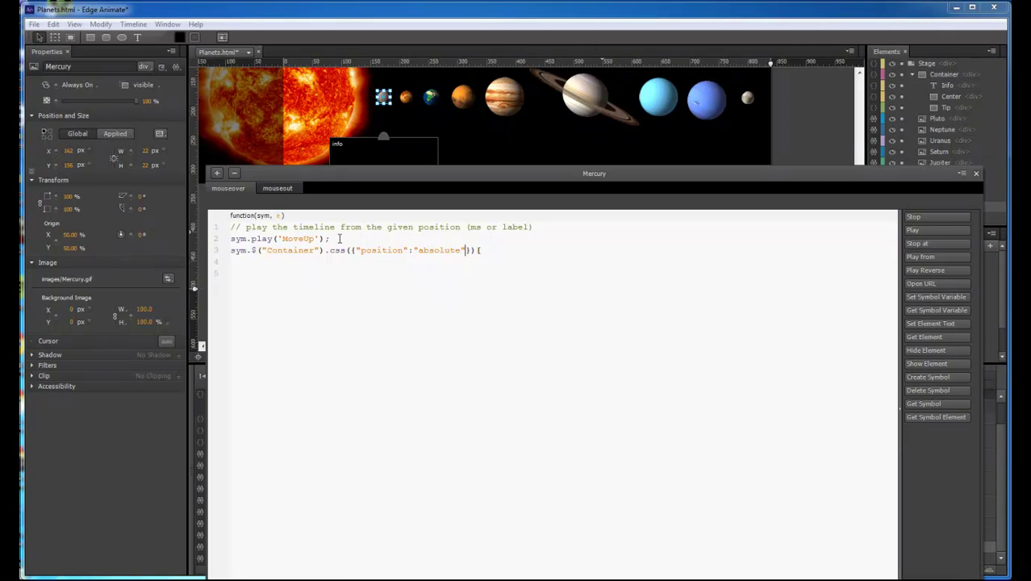
Step: Add "left":"9.4" to the Container's css properties, copying Mercury's value from the planet list in Notepad
{"action": "type", "text": ",\""}
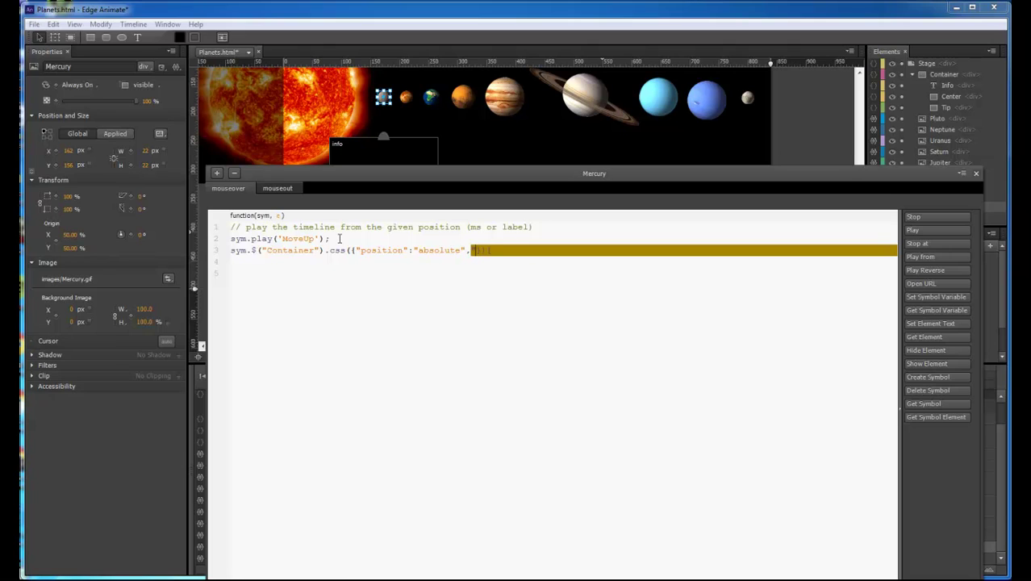
{"action": "type", "text": "left\":"}
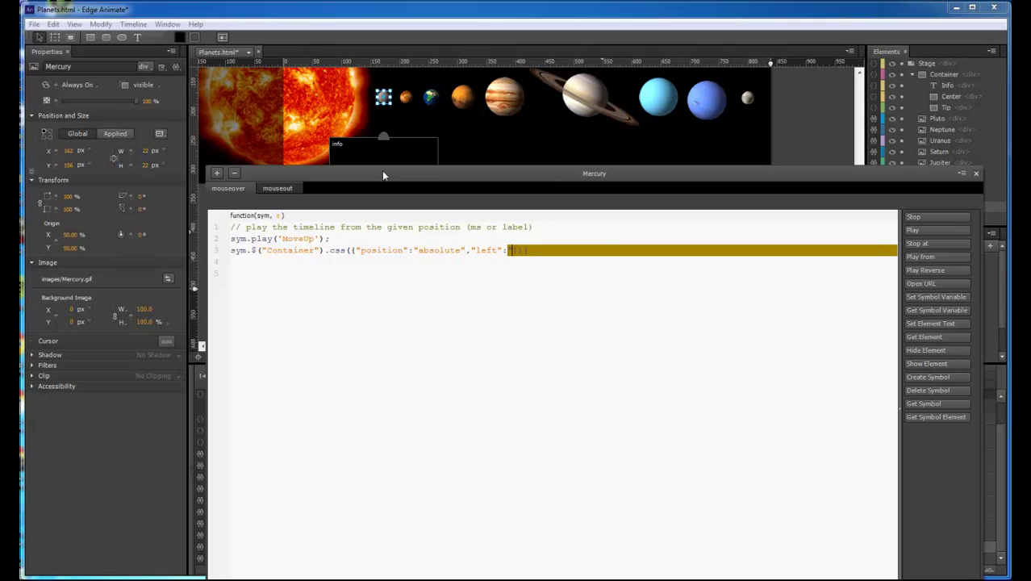
{"action": "left_click_drag", "start_coordinate": [382, 167], "coordinate": [483, 140]}
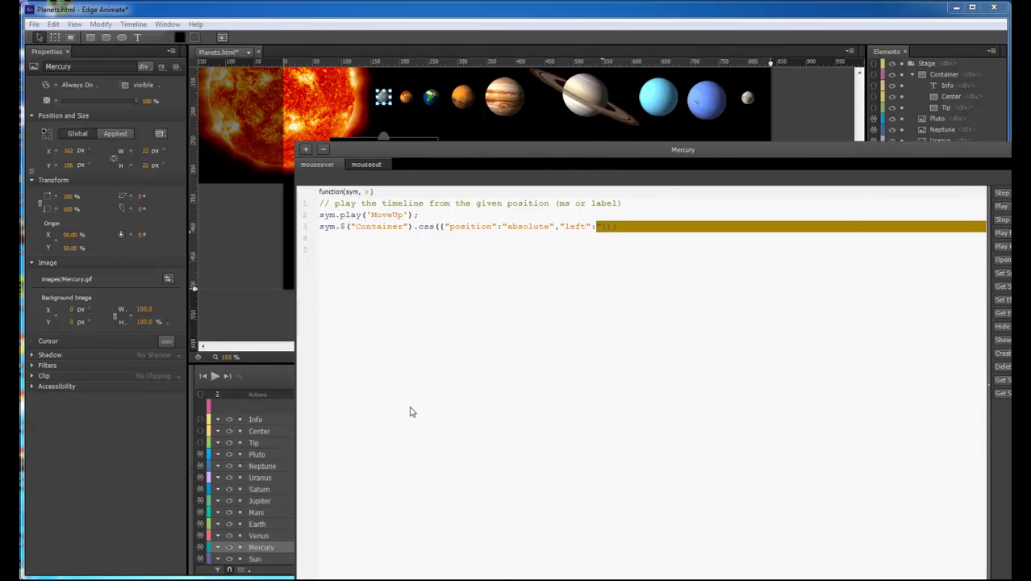
{"action": "key", "text": "alt+Tab"}
{"action": "left_click_drag", "start_coordinate": [498, 457], "coordinate": [161, 473]}
{"action": "left_click_drag", "start_coordinate": [116, 505], "coordinate": [99, 505]}
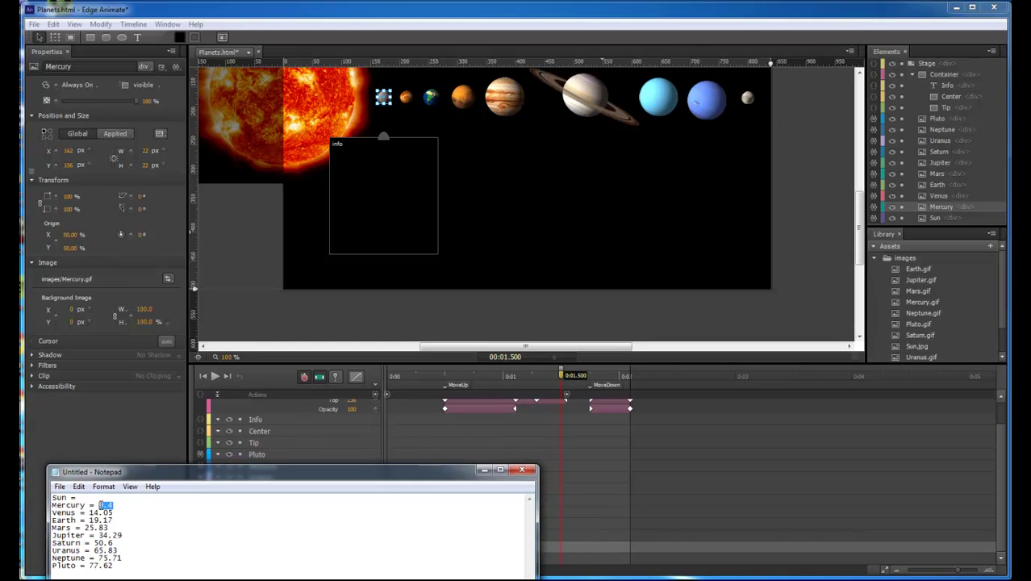
{"action": "left_click", "coordinate": [455, 336]}
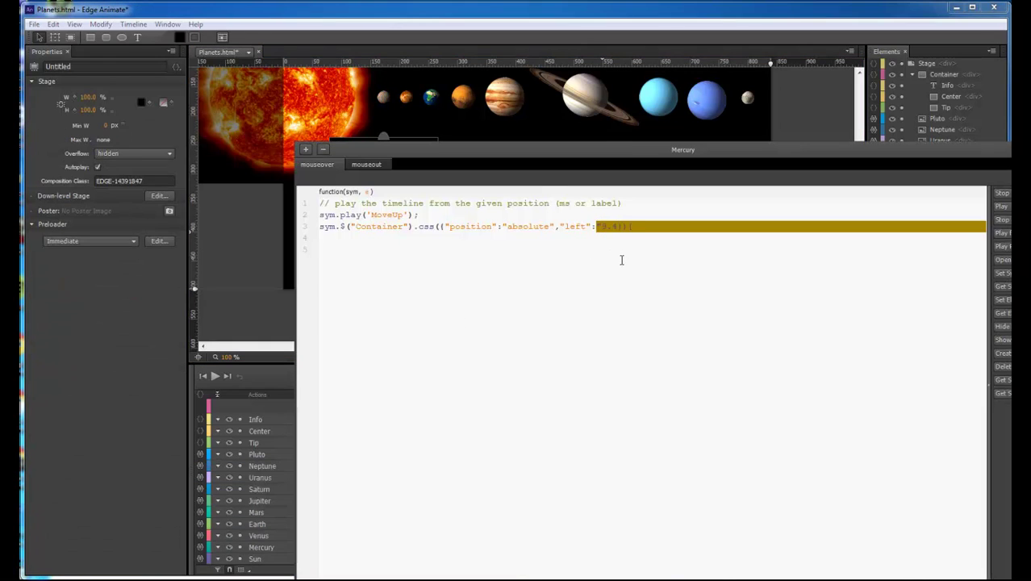
{"action": "type", "text": "\"9.4\""}
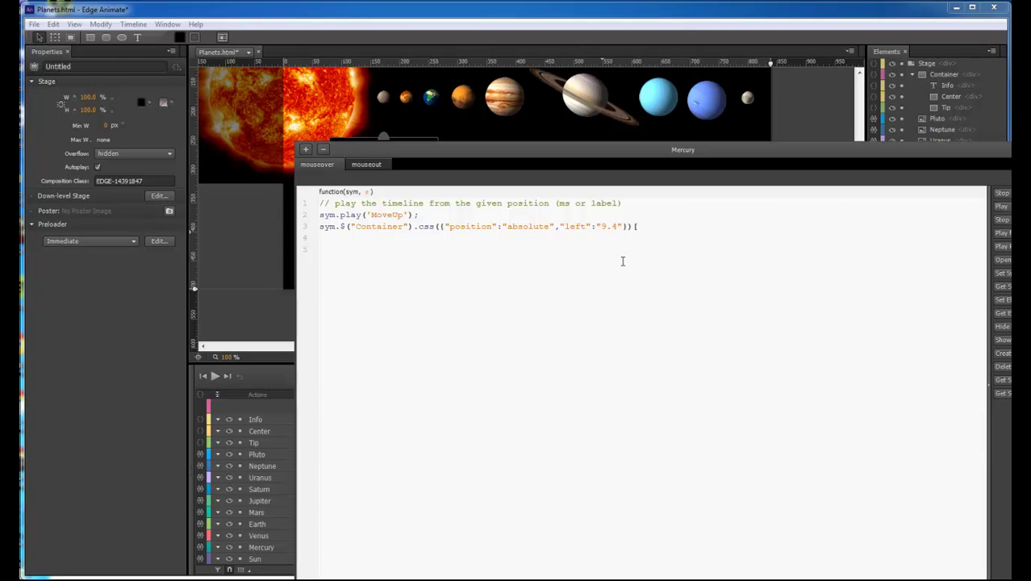
Step: Add "height":"198" to the Container's css properties in Mercury's mouseover code and end the statement with a semicolon
{"action": "type", "text": ",\""}
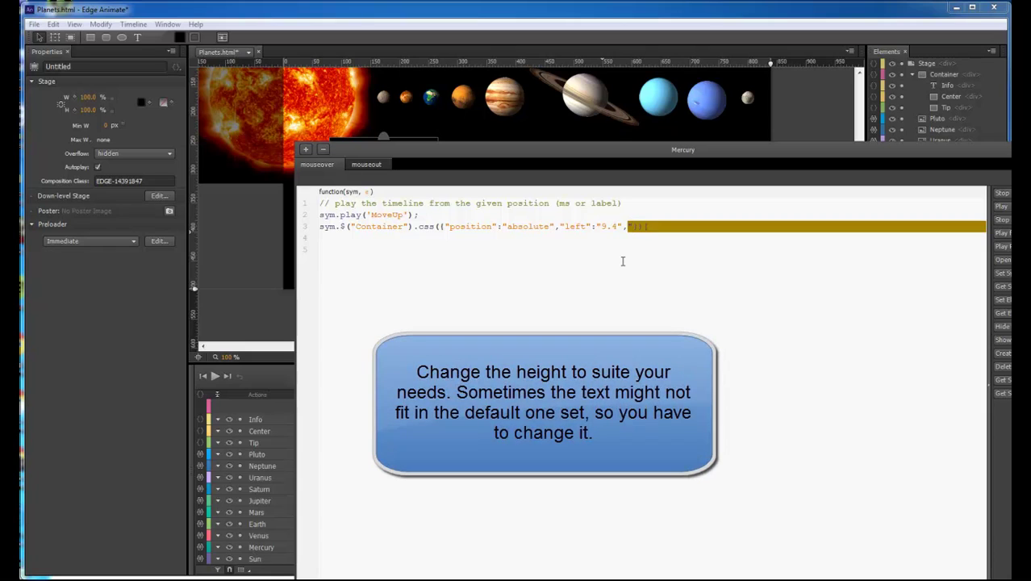
{"action": "type", "text": "height\":"}
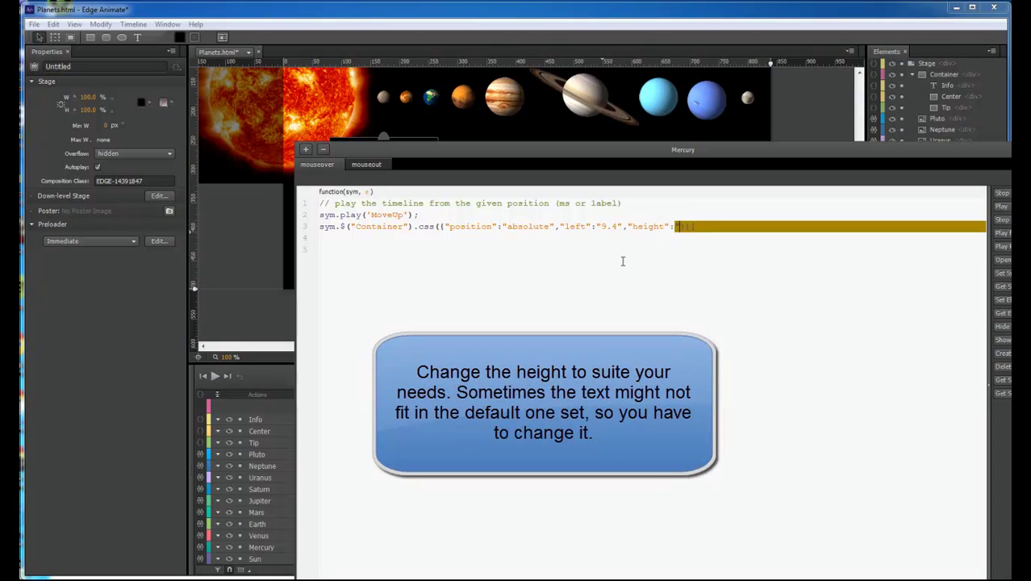
{"action": "type", "text": "\"198\"});"}
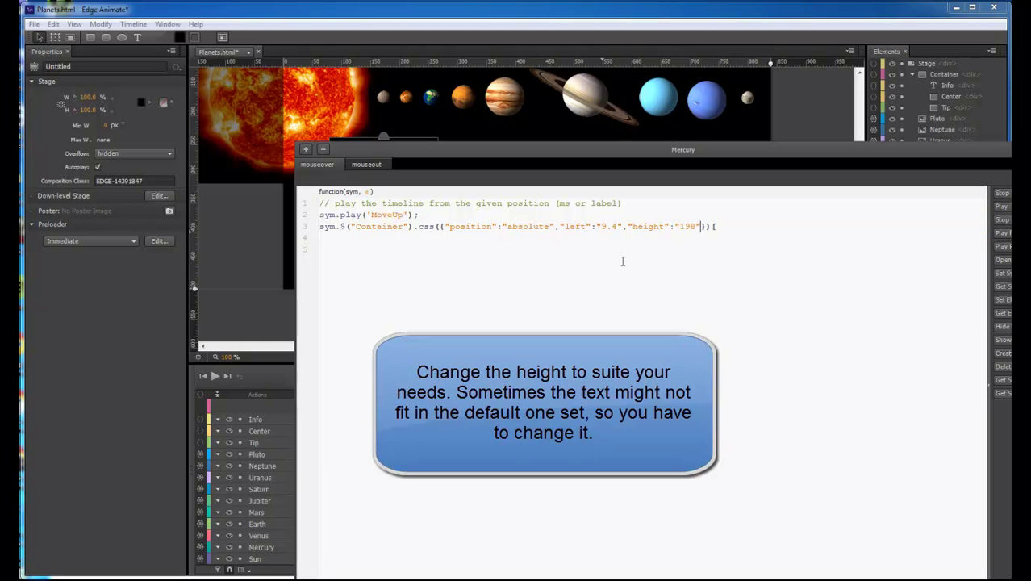
{"action": "left_click", "coordinate": [713, 226]}
{"action": "type", "text": ";"}
{"action": "left_click", "coordinate": [724, 248]}
Step: Make the Container's left value a percentage, 9.4%, in Mercury's mouseover code
{"action": "left_click_drag", "start_coordinate": [435, 169], "coordinate": [503, 169]}
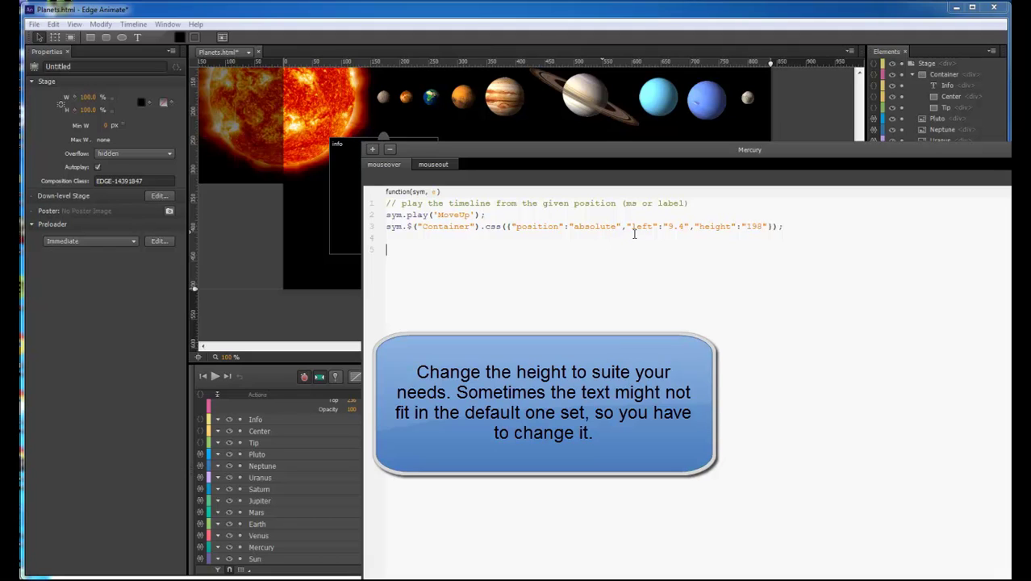
{"action": "left_click", "coordinate": [683, 228]}
{"action": "type", "text": "%"}
{"action": "left_click_drag", "start_coordinate": [791, 154], "coordinate": [665, 157]}
Step: Start line 4 of Mercury's mouseover code with an empty html call on the Info element: sym.$("Info").html()
{"action": "left_click", "coordinate": [274, 244]}
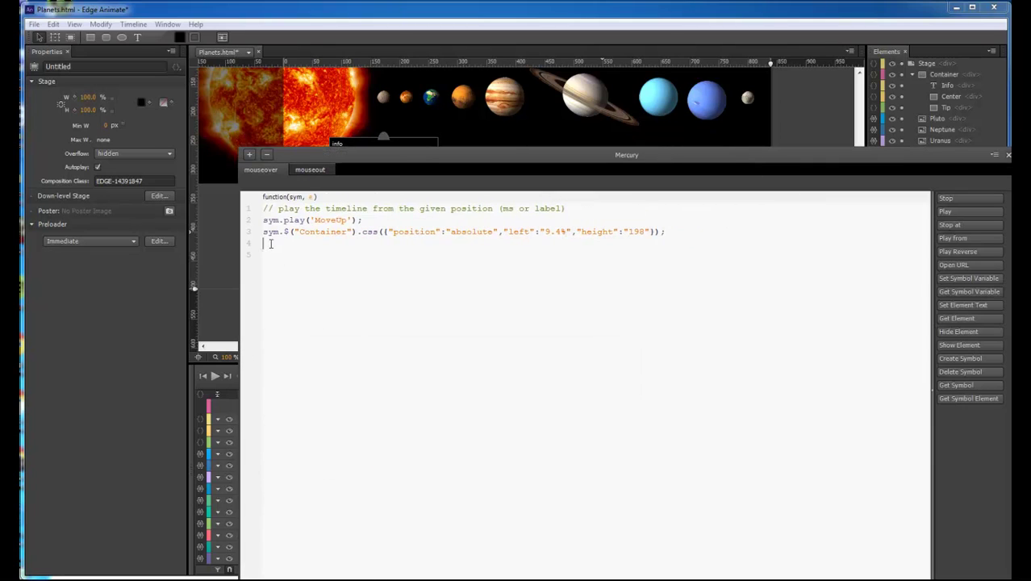
{"action": "type", "text": "sym.$(\"Info"}
{"action": "key", "text": "BackSpace"}
{"action": "key", "text": "BackSpace"}
{"action": "key", "text": "BackSpace"}
{"action": "key", "text": "BackSpace"}
{"action": "key", "text": "BackSpace"}
{"action": "type", "text": "\"Info"}
{"action": "key", "text": "Right"}
{"action": "type", "text": ".html"}
{"action": "type", "text": "()"}
{"action": "key", "text": "Left"}
Step: Fill the Info html string with <img src='images/mercury.gif' width='24' style='padding:5px;' />
{"action": "type", "text": "\").html(\"<img src='"}
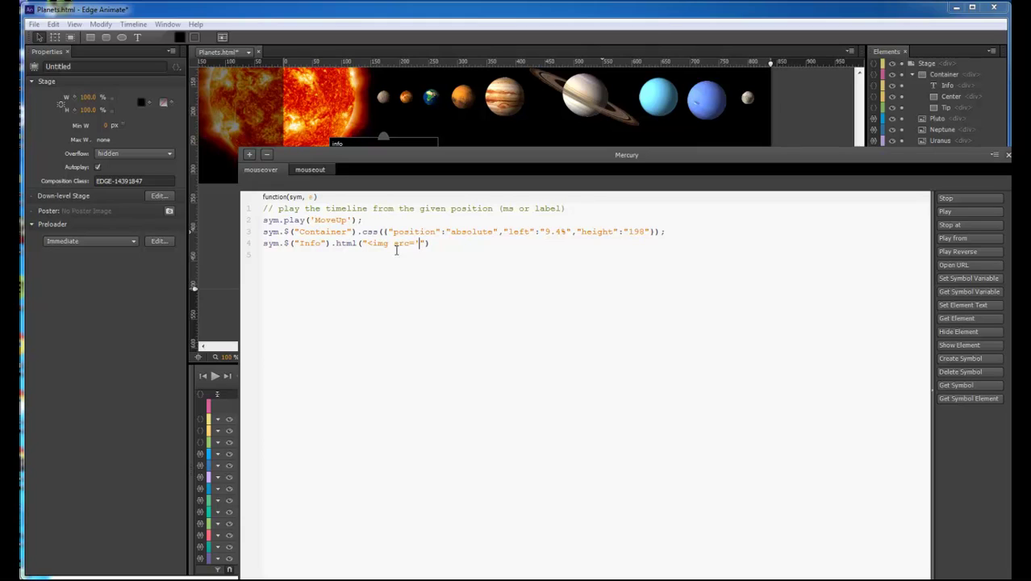
{"action": "type", "text": "images"}
{"action": "type", "text": "/"}
{"action": "type", "text": "mercury"}
{"action": "type", "text": ".jpg"}
{"action": "key", "text": "BackSpace"}
{"action": "key", "text": "BackSpace"}
{"action": "key", "text": "BackSpace"}
{"action": "type", "text": "gif' width="}
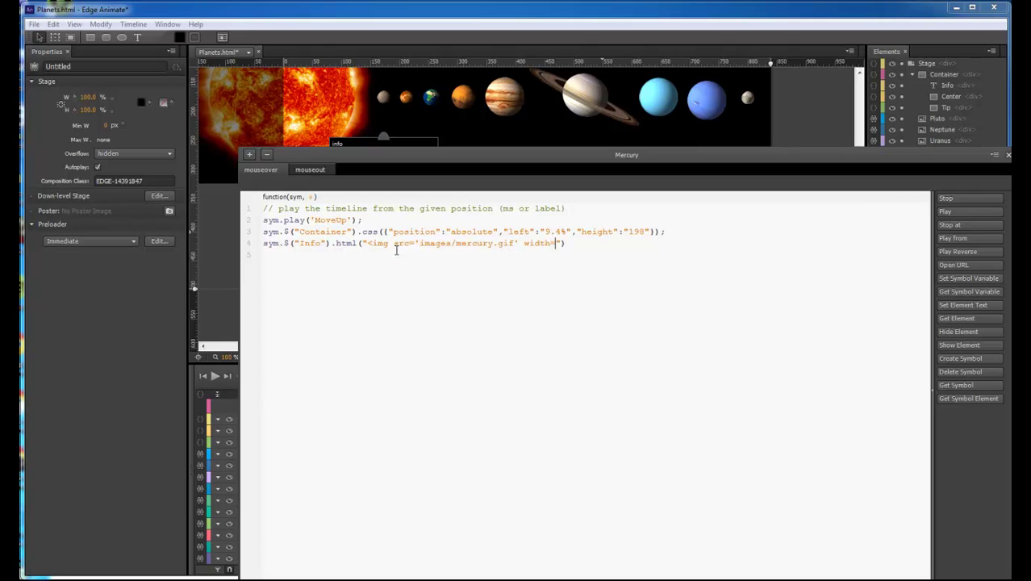
{"action": "type", "text": "''24 style='padding:5px;  />"}
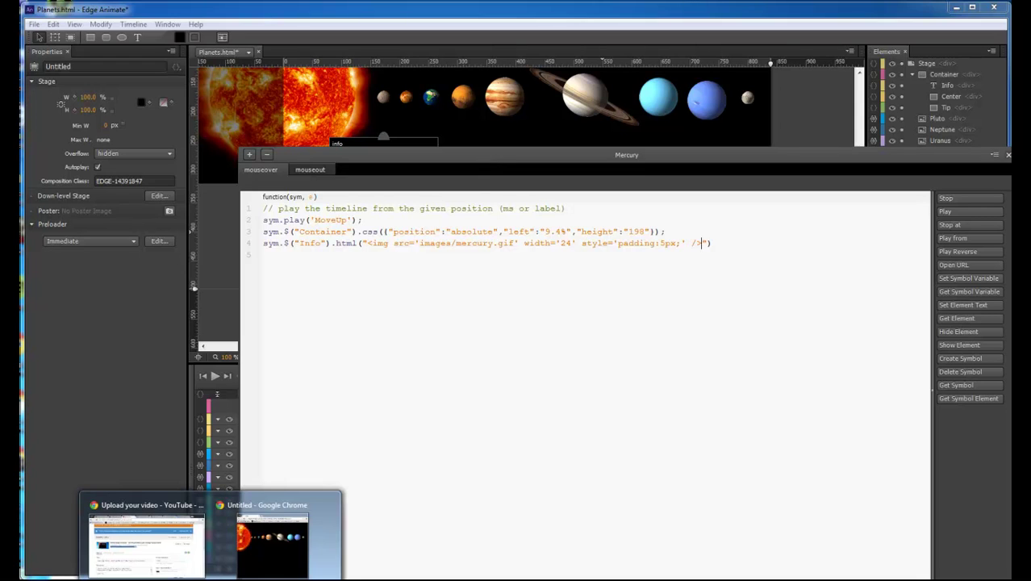
Step: Check Mercury's tooltip in the finished Space.html example in Chrome and append <strong>Mercury</strong> after the image tag
{"action": "left_click", "coordinate": [276, 533]}
{"action": "mouse_move", "coordinate": [436, 258]}
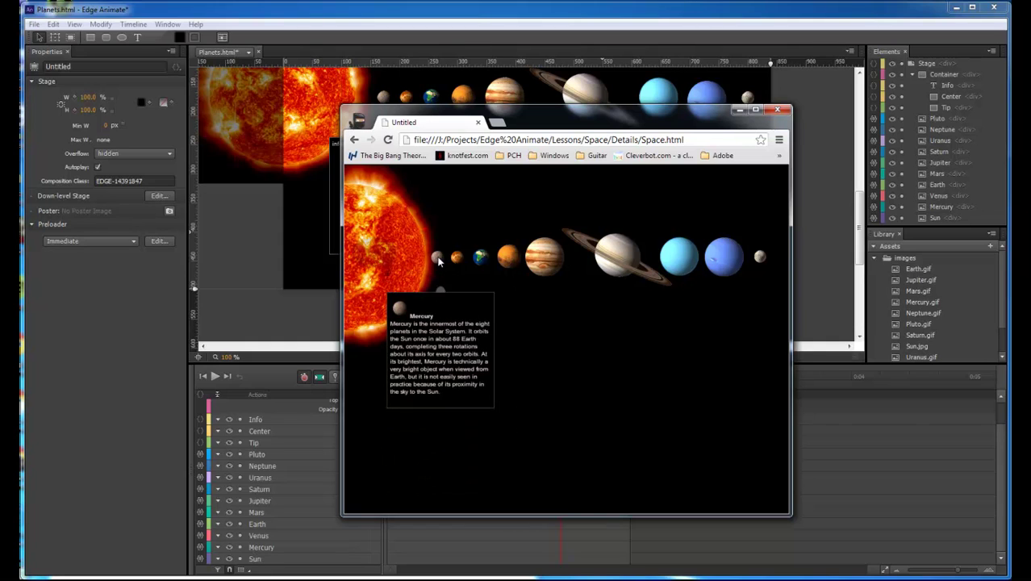
{"action": "key", "text": "alt+Tab"}
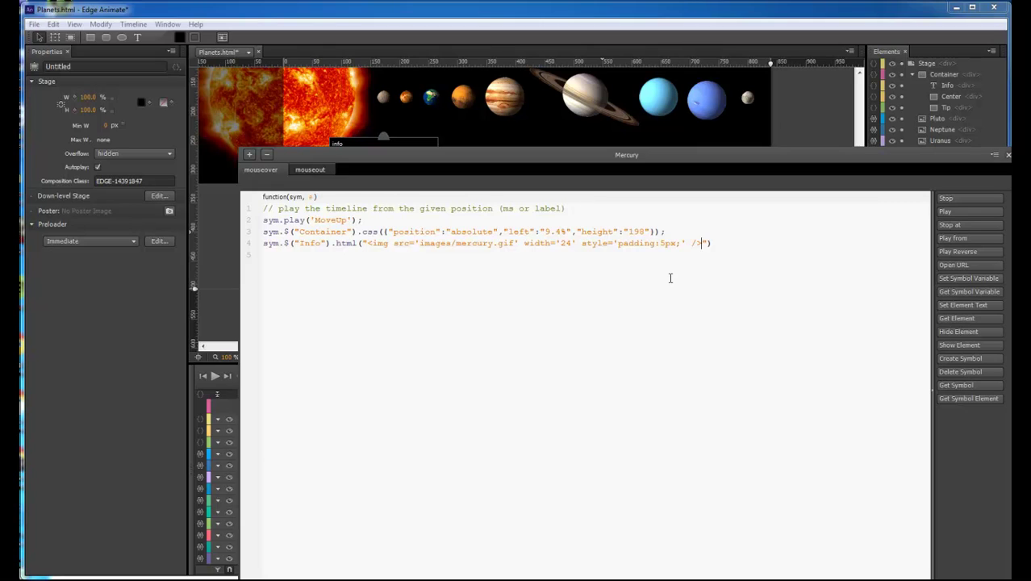
{"action": "type", "text": "<strong><"}
{"action": "type", "text": "/strong>"}
{"action": "key", "text": "Left"}
{"action": "key", "text": "Left"}
{"action": "key", "text": "Left"}
{"action": "key", "text": "Left"}
{"action": "key", "text": "Left"}
{"action": "key", "text": "Left"}
{"action": "key", "text": "Left"}
{"action": "key", "text": "Left"}
{"action": "type", "text": "Mercury"}
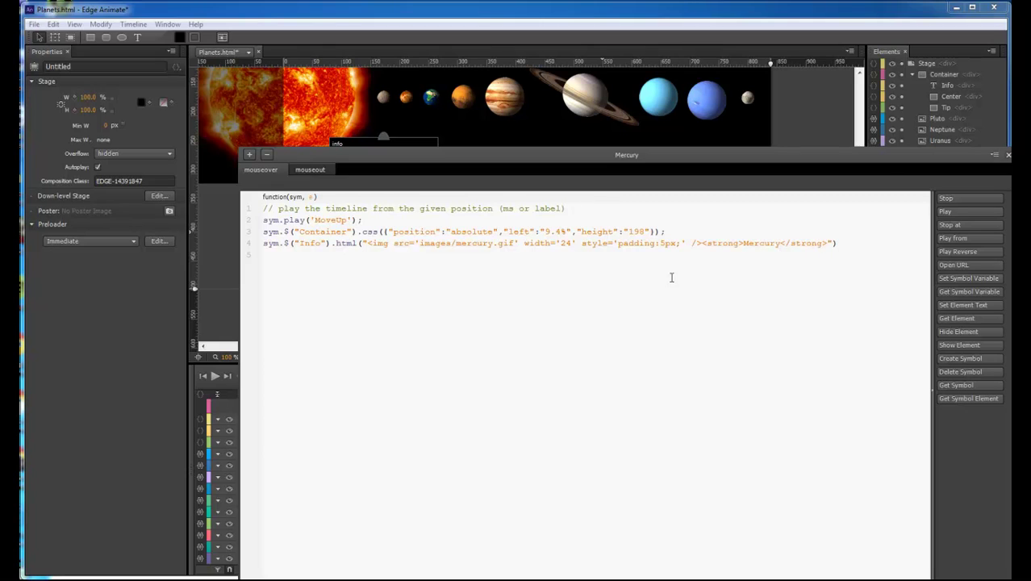
Step: Close the string after the strong tag, add a + and begin a second quoted string on the next line
{"action": "key", "text": "Right"}
{"action": "key", "text": "Right"}
{"action": "key", "text": "Right"}
{"action": "key", "text": "Right"}
{"action": "key", "text": "Right"}
{"action": "key", "text": "Right"}
{"action": "key", "text": "Right"}
{"action": "key", "text": "Right"}
{"action": "key", "text": "Right"}
{"action": "type", "text": "\"+"}
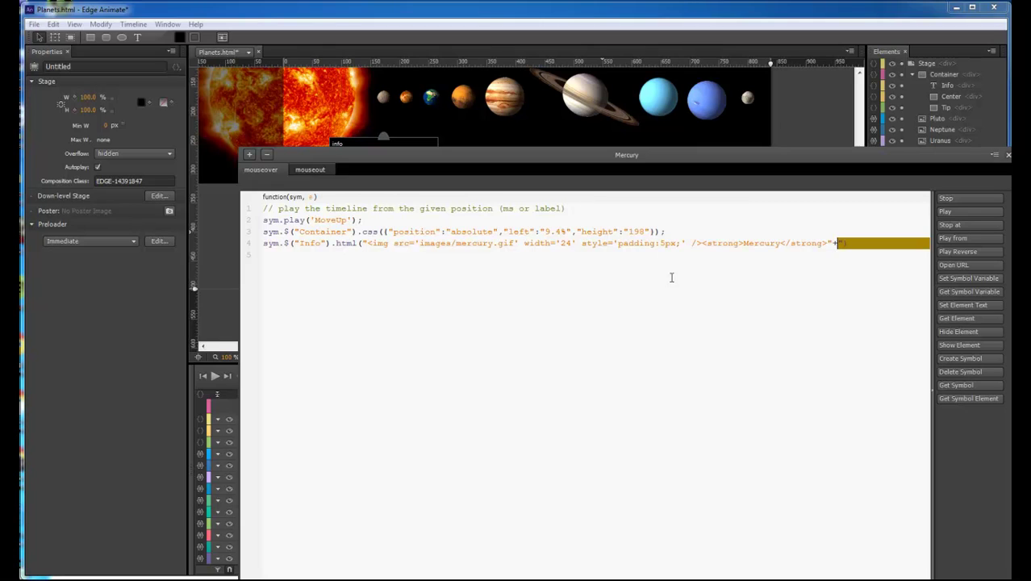
{"action": "key", "text": "Return"}
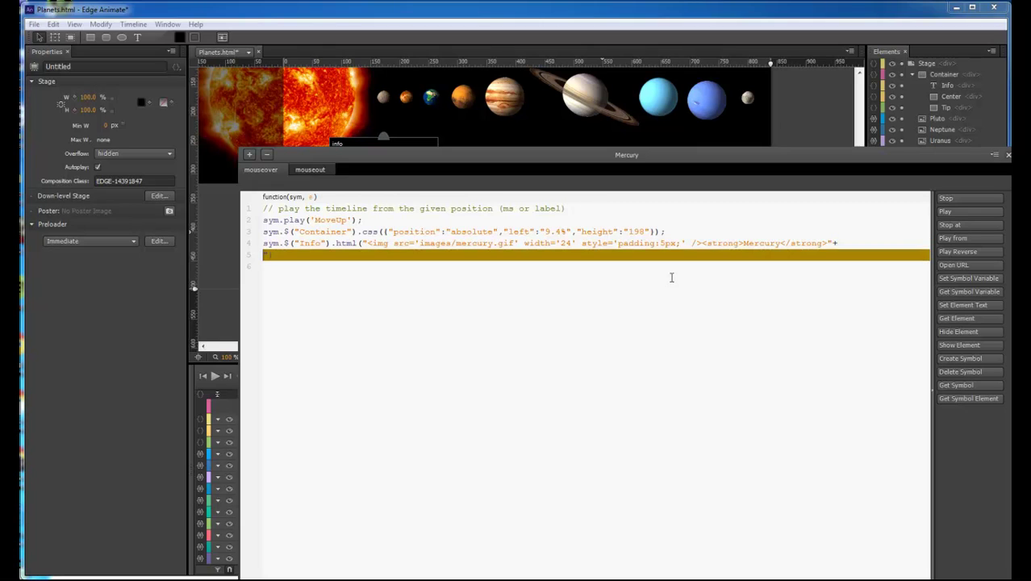
{"action": "type", "text": "\""}
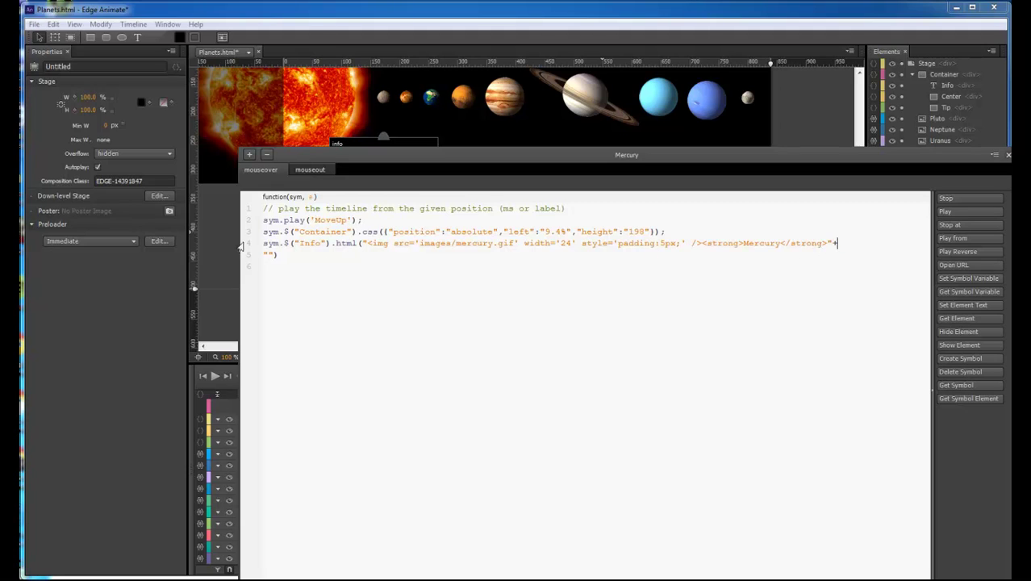
Step: Enter "<br />Mercury information will go here." as the second string of the Info html call
{"action": "left_click", "coordinate": [427, 301]}
{"action": "key", "text": "Return"}
{"action": "type", "text": "<br />"}
{"action": "type", "text": "Mercury"}
{"action": "type", "text": " information w"}
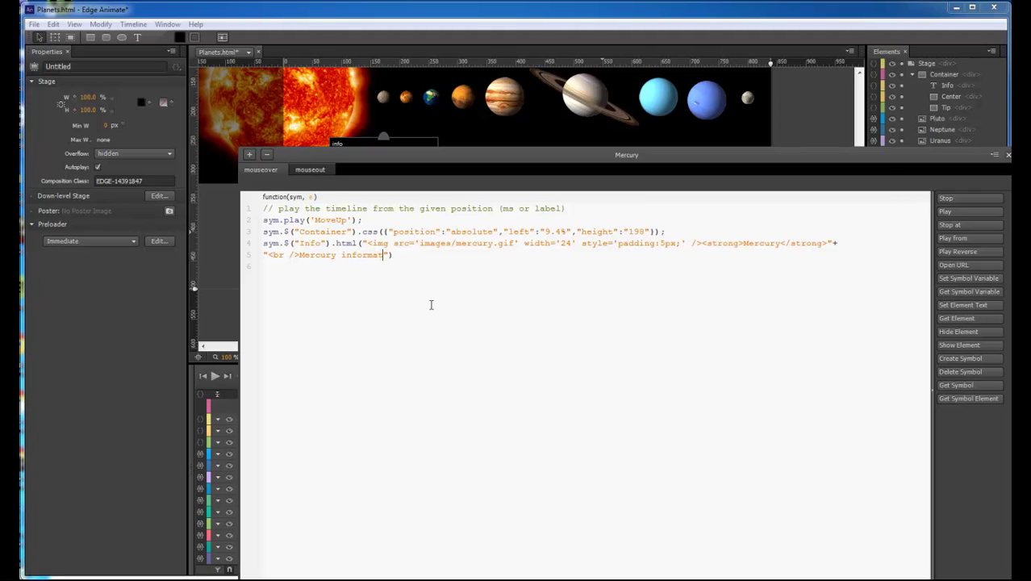
{"action": "type", "text": "ill go htre."}
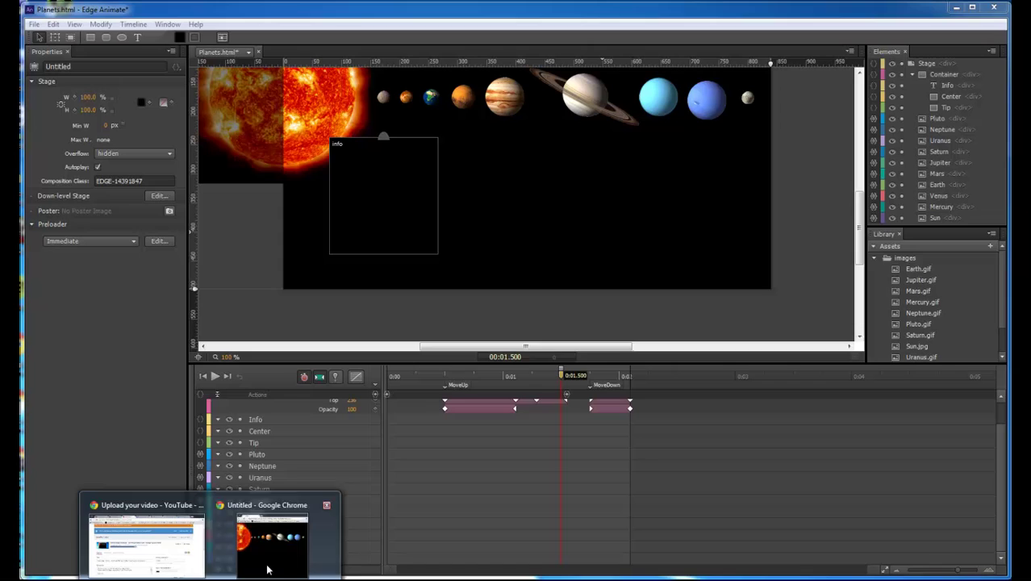
Step: Examine the tooltips of Venus, Mars and Saturn in the Space.html example in Chrome
{"action": "left_click", "coordinate": [272, 532]}
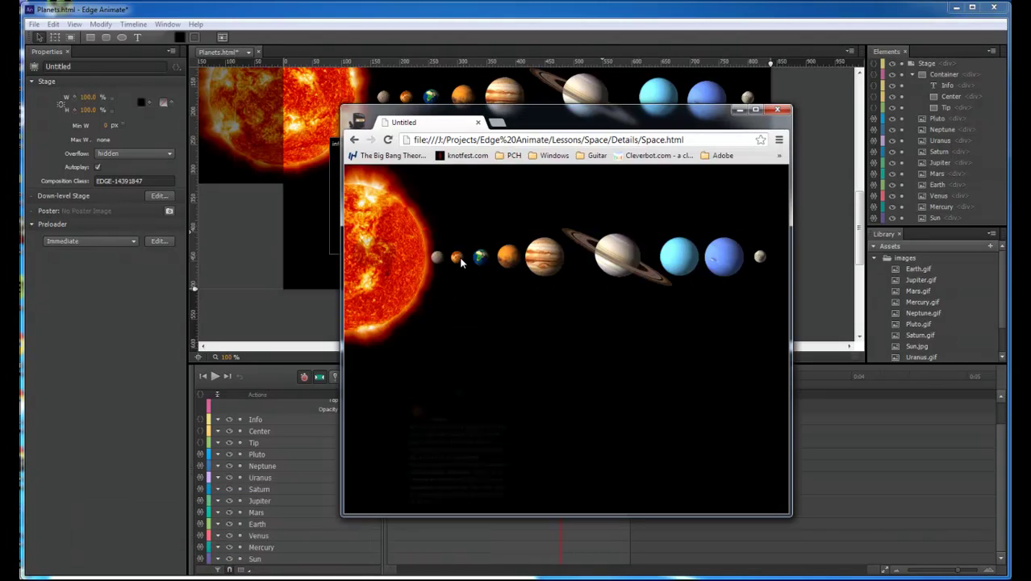
{"action": "mouse_move", "coordinate": [457, 264]}
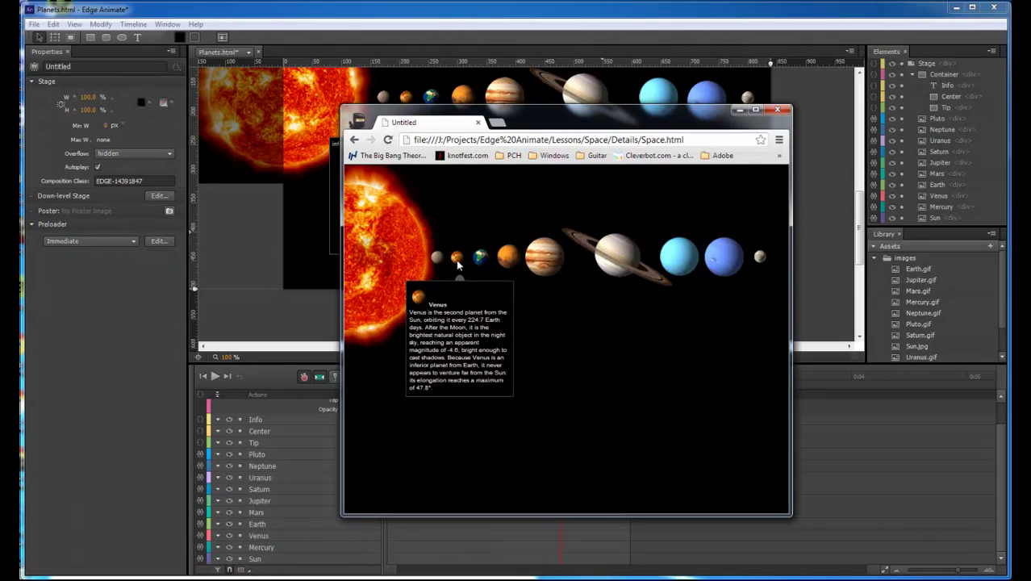
{"action": "mouse_move", "coordinate": [500, 264]}
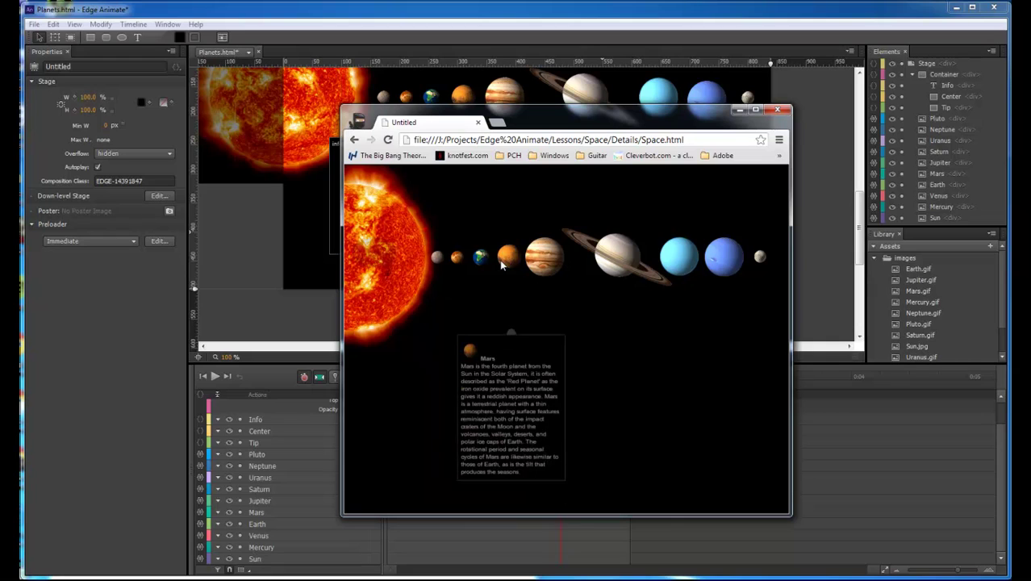
{"action": "mouse_move", "coordinate": [617, 264]}
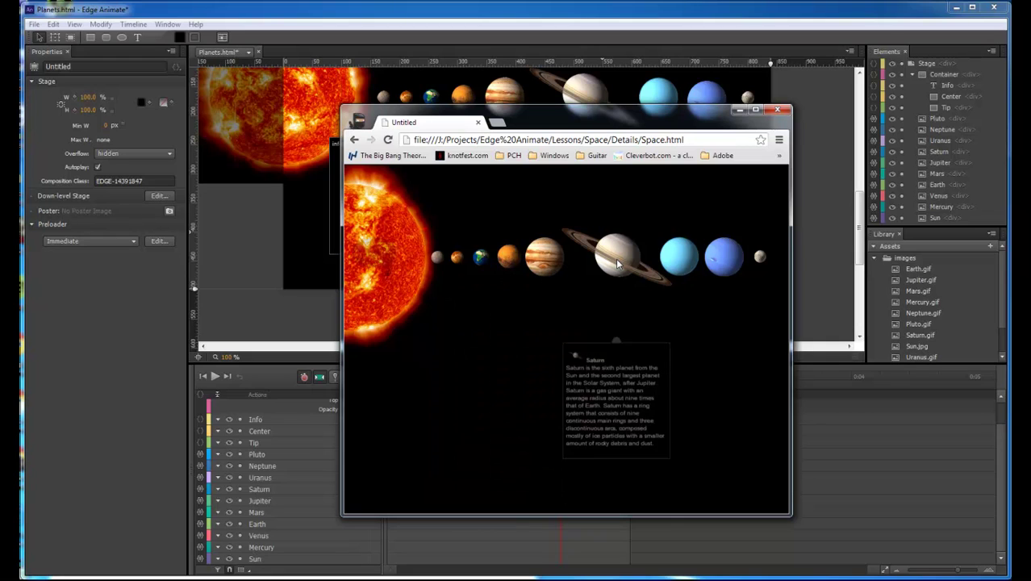
{"action": "left_click", "coordinate": [740, 109]}
Step: Reopen Mercury's actions to review the mouseover code, close them and save Planets.html
{"action": "left_click", "coordinate": [200, 547]}
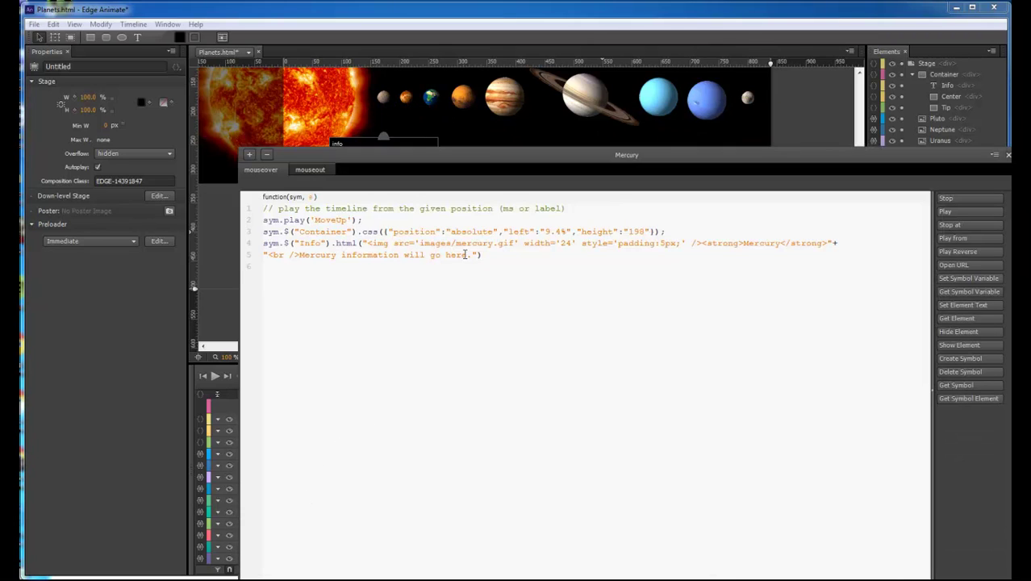
{"action": "left_click", "coordinate": [489, 259]}
{"action": "key", "text": "Escape"}
{"action": "key", "text": "ctrl+s"}
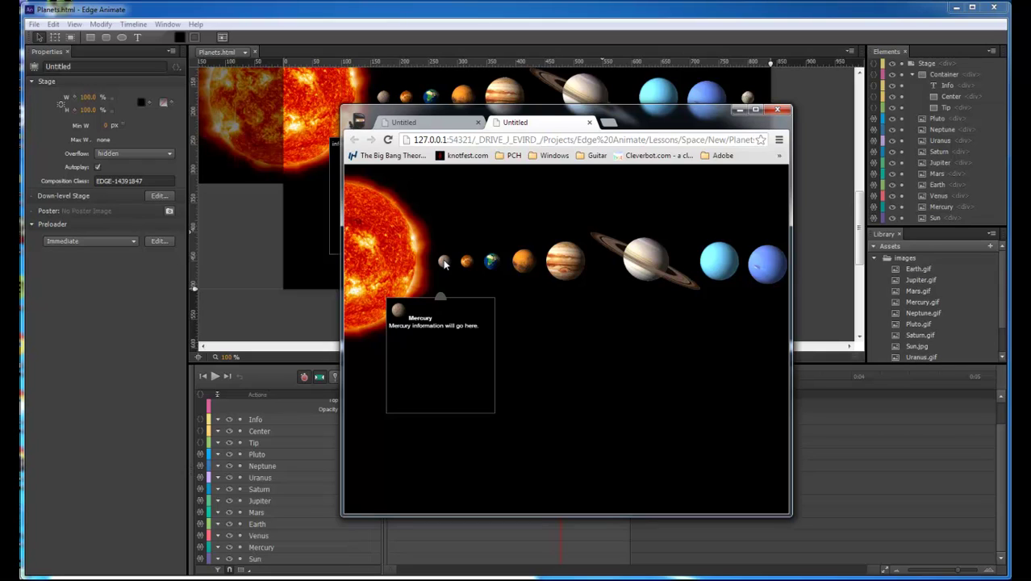
Step: Compare the new page's browser preview with the Space.html example and minimize Chrome
{"action": "left_click", "coordinate": [427, 122]}
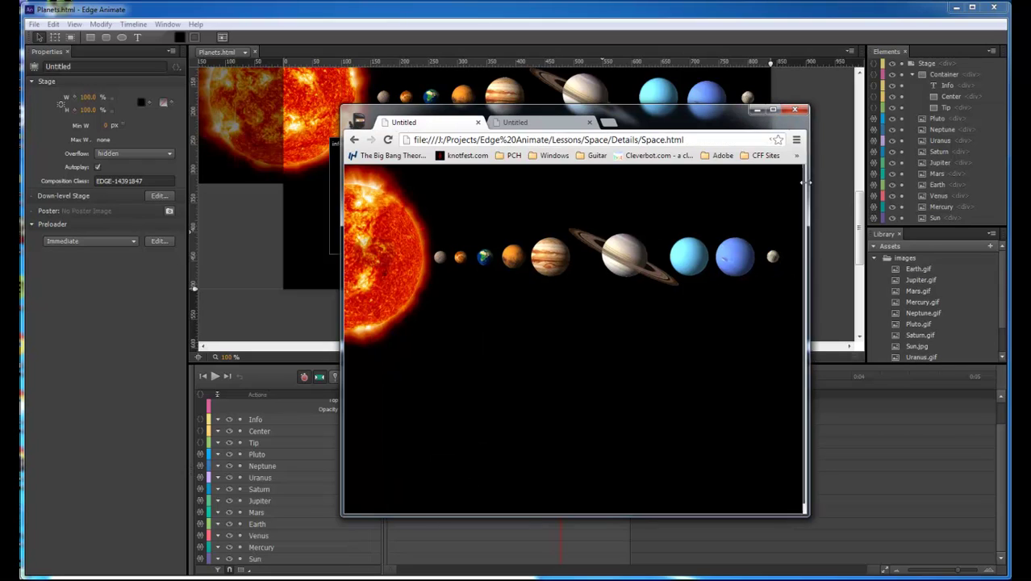
{"action": "left_click", "coordinate": [556, 122]}
{"action": "left_click", "coordinate": [758, 110]}
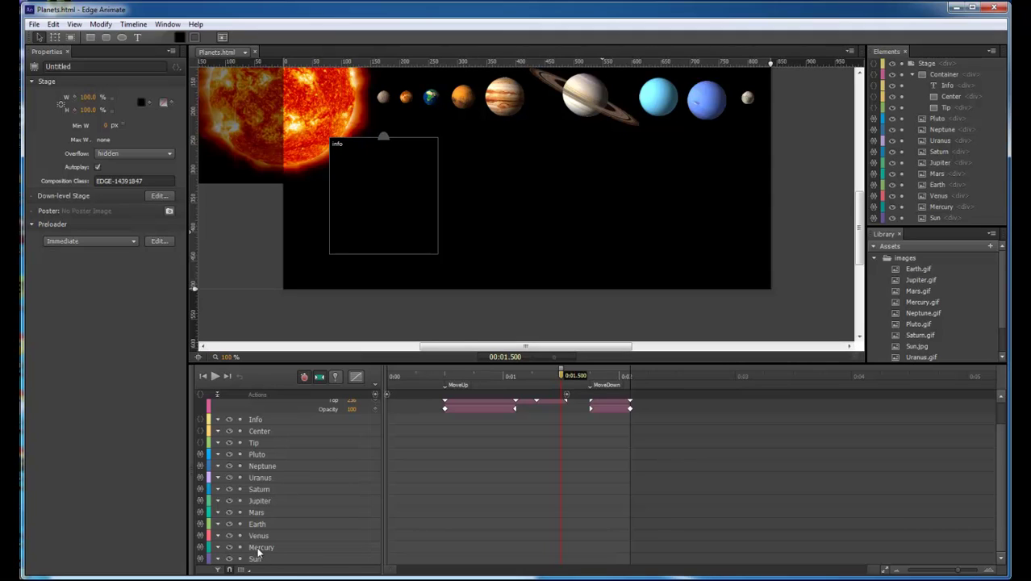
Step: Copy all of Mercury's mouseover code into a new mouseover action on Venus
{"action": "left_click", "coordinate": [200, 551]}
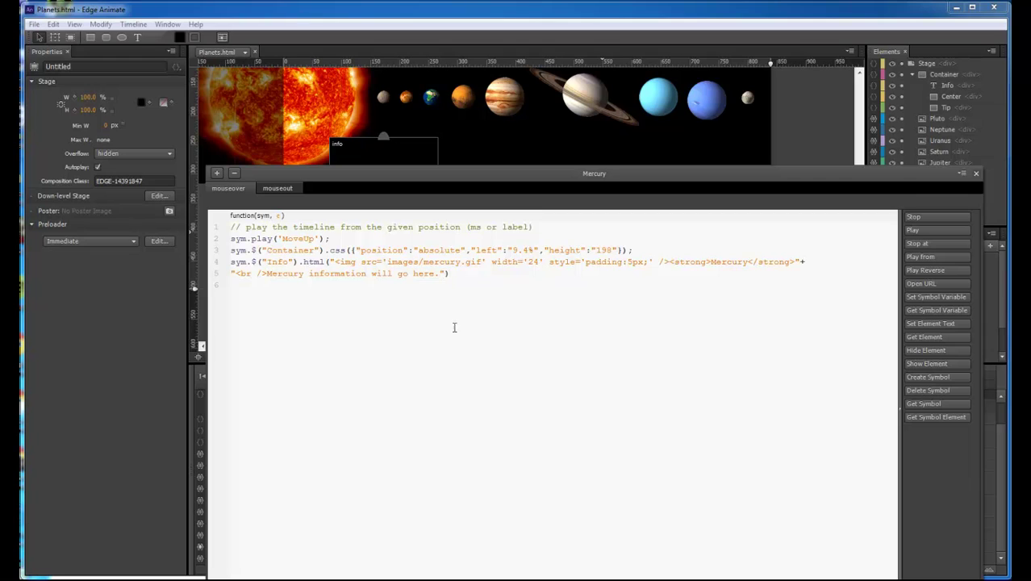
{"action": "key", "text": "ctrl+a"}
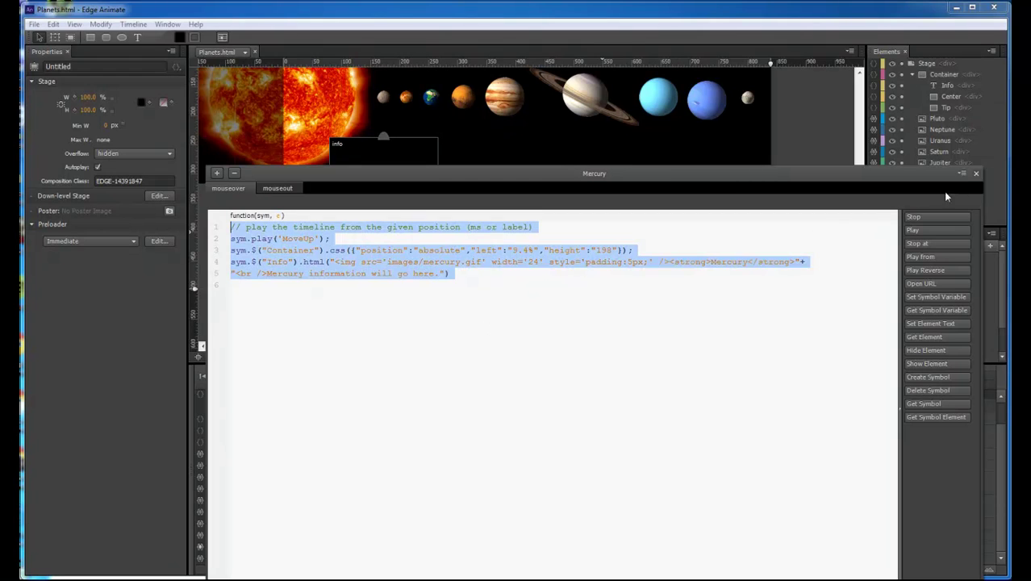
{"action": "left_click", "coordinate": [976, 175]}
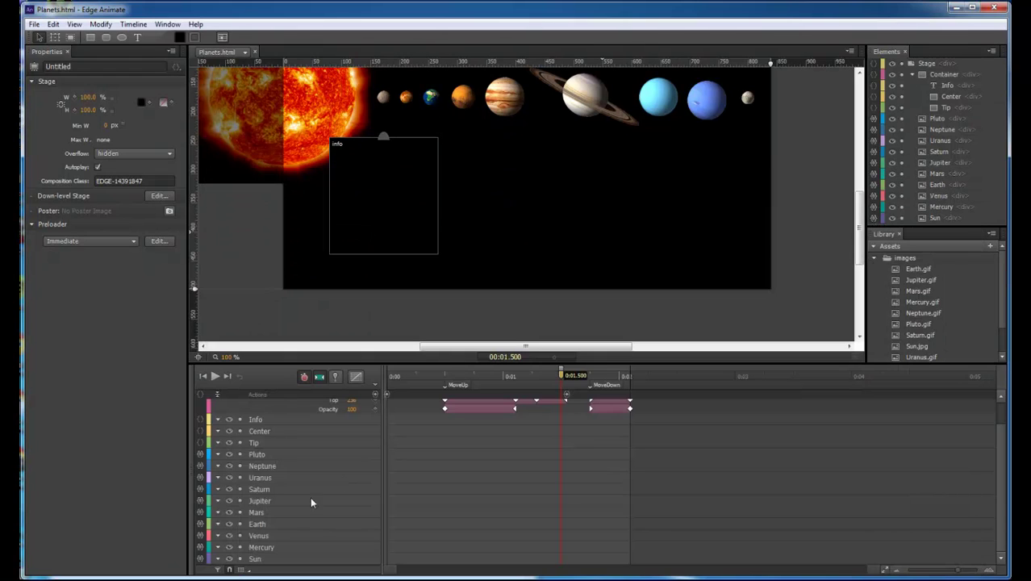
{"action": "left_click", "coordinate": [201, 535]}
{"action": "left_click", "coordinate": [216, 173]}
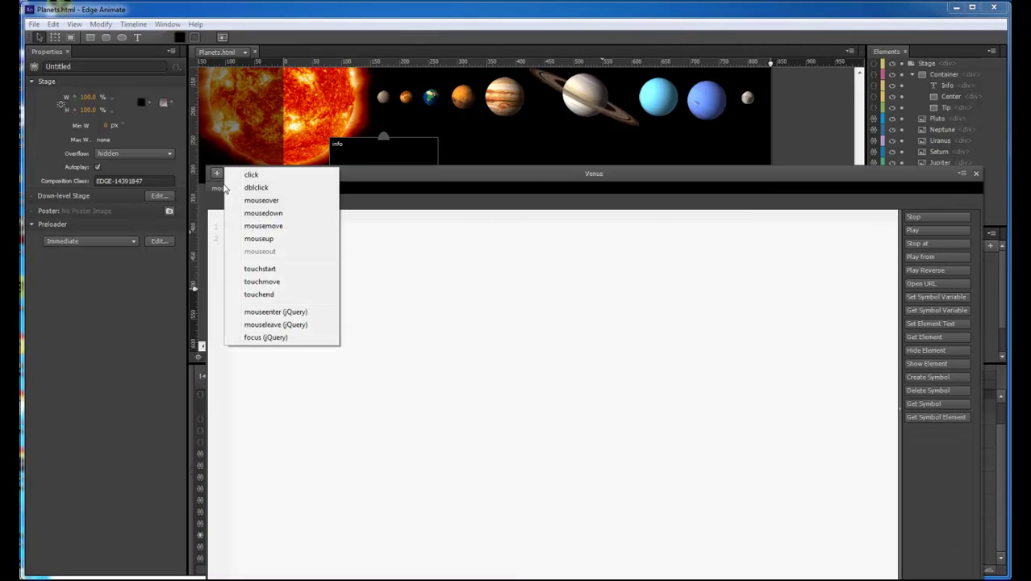
{"action": "left_click", "coordinate": [262, 200]}
{"action": "type", "text": "// play the timeline from the given position (ms or label) sym.play('MoveUp'); sym.$(\"Container\").css({\"position\":\"absolute\",\"left\":\"9.4%\",\"height\":\"198\"}); sym.$(\"Info\").html(\"<img src='images/mercury.gif' width='50' style='padding:5px;' /><strong>Mercury</strong>\"+ \"<br />Mercury information will go here.\")"}
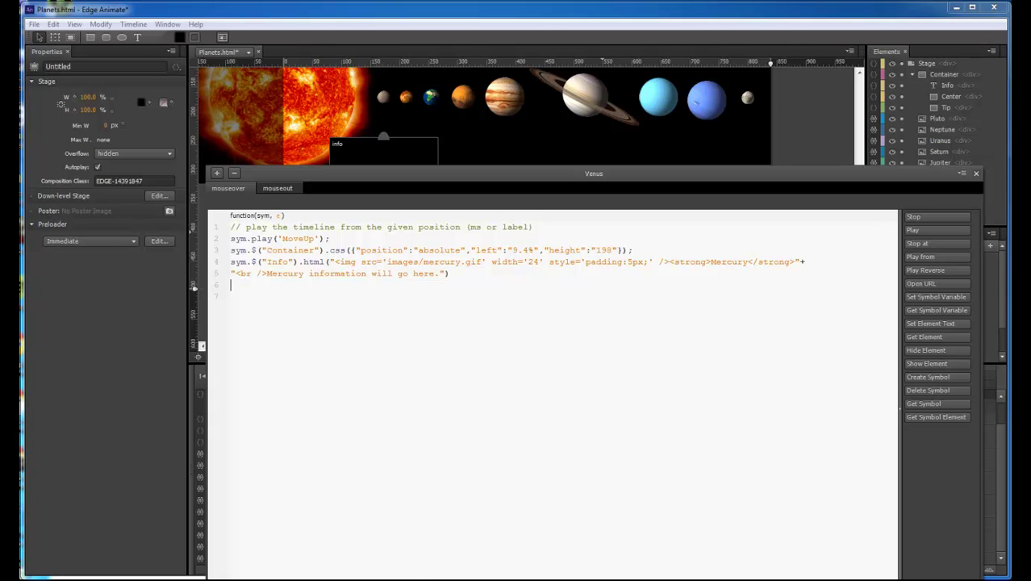
Step: Set the Container's left value in Venus's mouseover code to 14.05%, copying the number from the planet list in Notepad
{"action": "key", "text": "alt+Tab"}
{"action": "left_click_drag", "start_coordinate": [116, 512], "coordinate": [89, 512]}
{"action": "key", "text": "ctrl+c"}
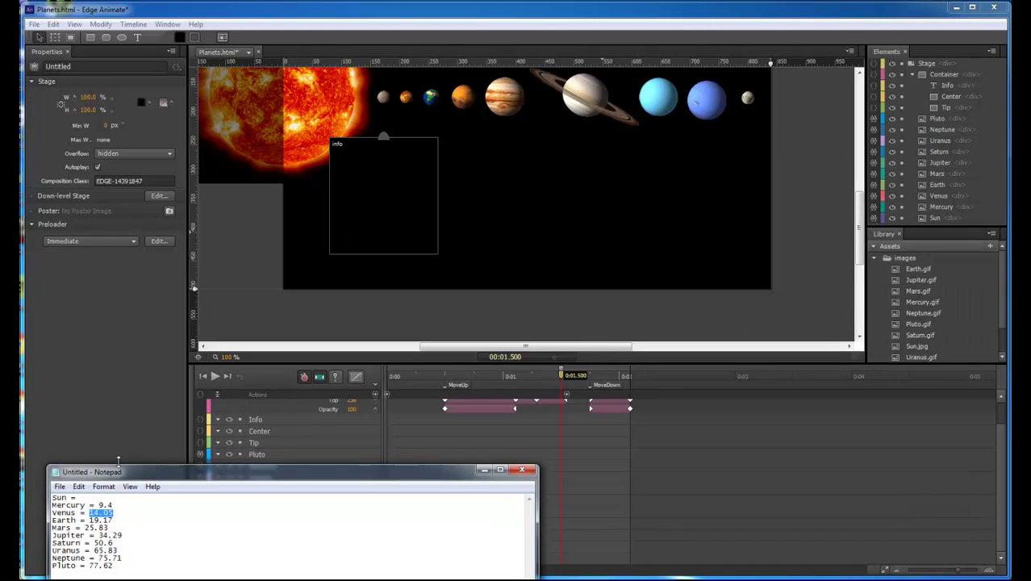
{"action": "key", "text": "alt+Tab"}
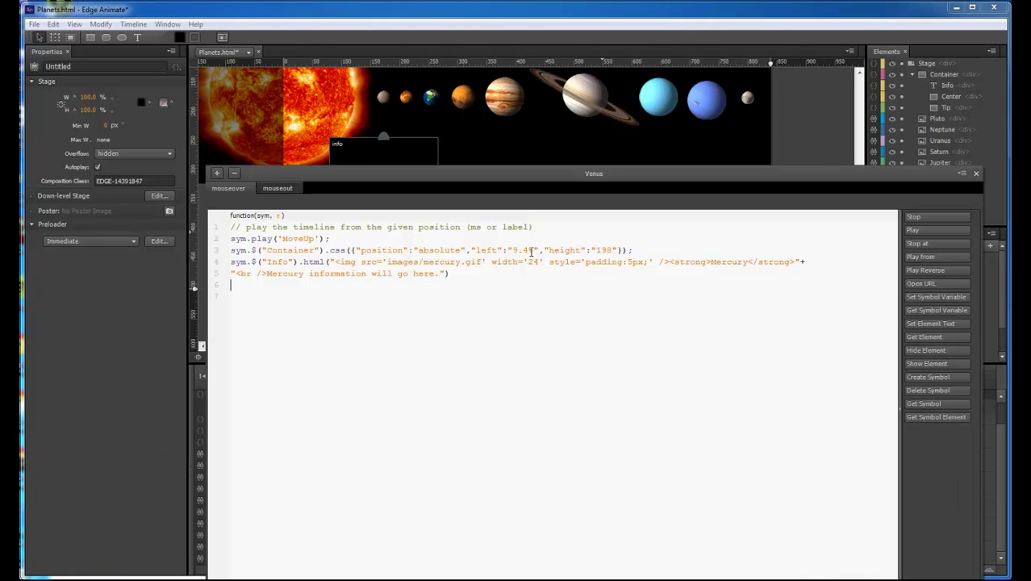
{"action": "left_click_drag", "start_coordinate": [531, 253], "coordinate": [512, 251]}
{"action": "key", "text": "ctrl+v"}
Step: Replace Mercury with Venus in the image file name (venus.gif), the strong heading and the information text
{"action": "left_click_drag", "start_coordinate": [461, 262], "coordinate": [422, 262]}
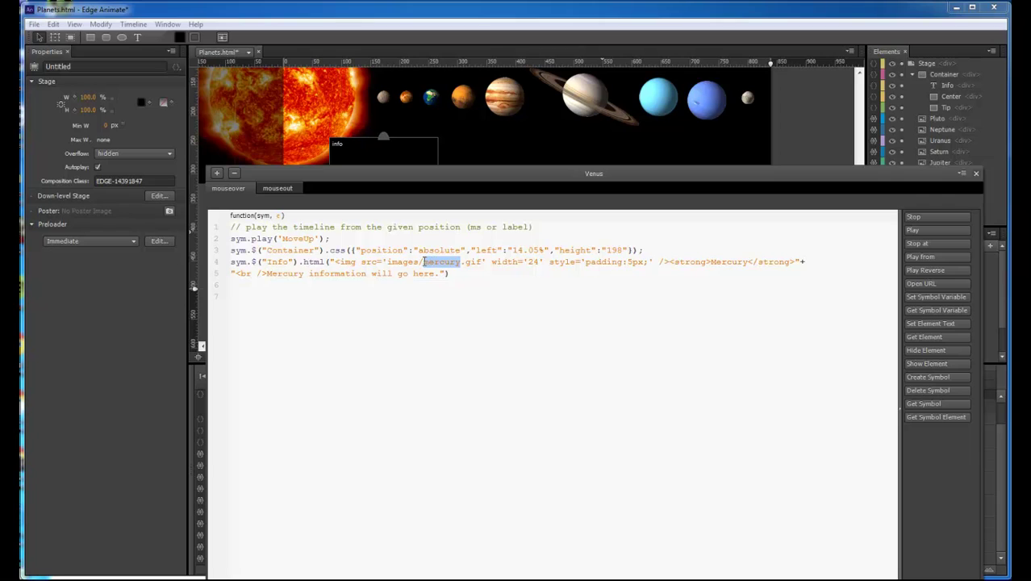
{"action": "type", "text": "venus"}
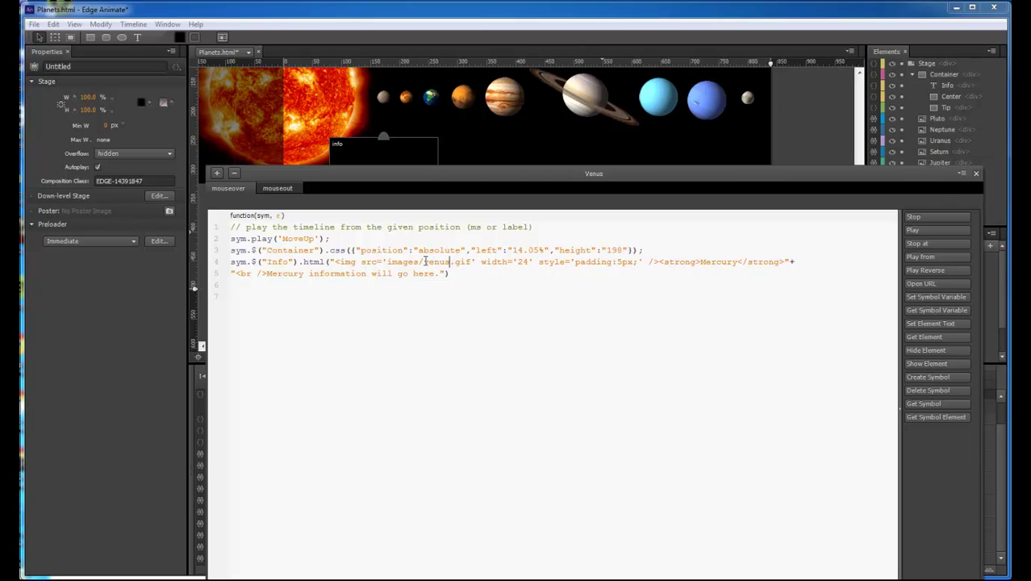
{"action": "left_click_drag", "start_coordinate": [737, 262], "coordinate": [701, 262]}
{"action": "type", "text": "Venus"}
{"action": "left_click_drag", "start_coordinate": [304, 273], "coordinate": [269, 276]}
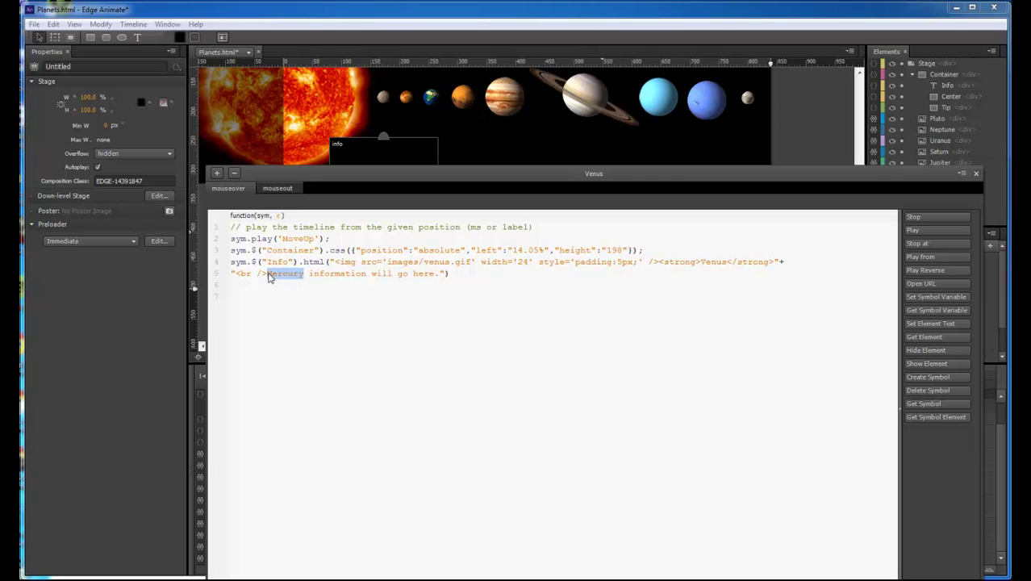
{"action": "type", "text": "Venus"}
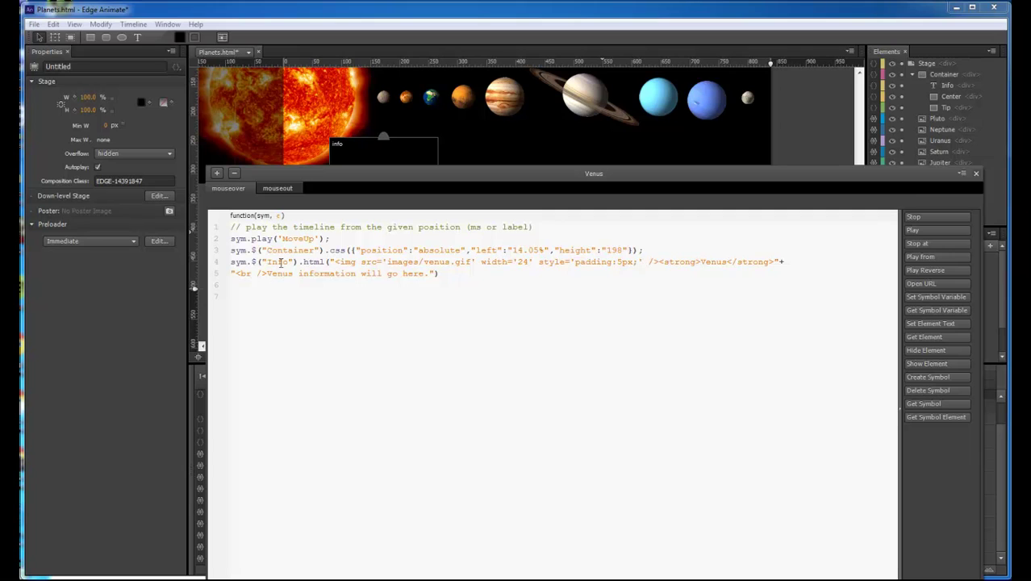
Step: Add a mouseover action to Sun and paste Mercury's mouseover code into it
{"action": "left_click", "coordinate": [976, 174]}
{"action": "left_click", "coordinate": [997, 464]}
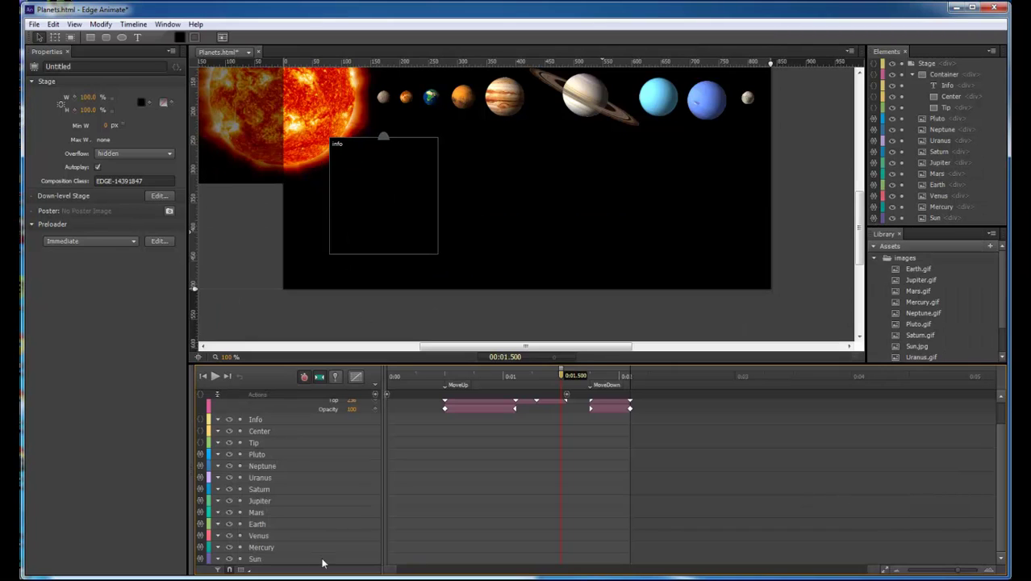
{"action": "left_click", "coordinate": [200, 560]}
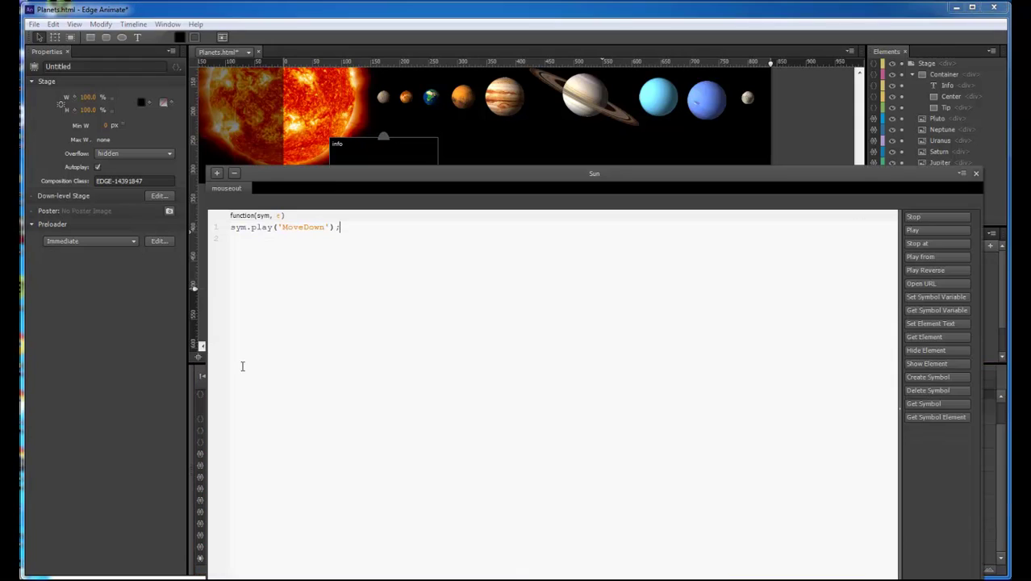
{"action": "left_click", "coordinate": [217, 174]}
{"action": "left_click", "coordinate": [261, 200]}
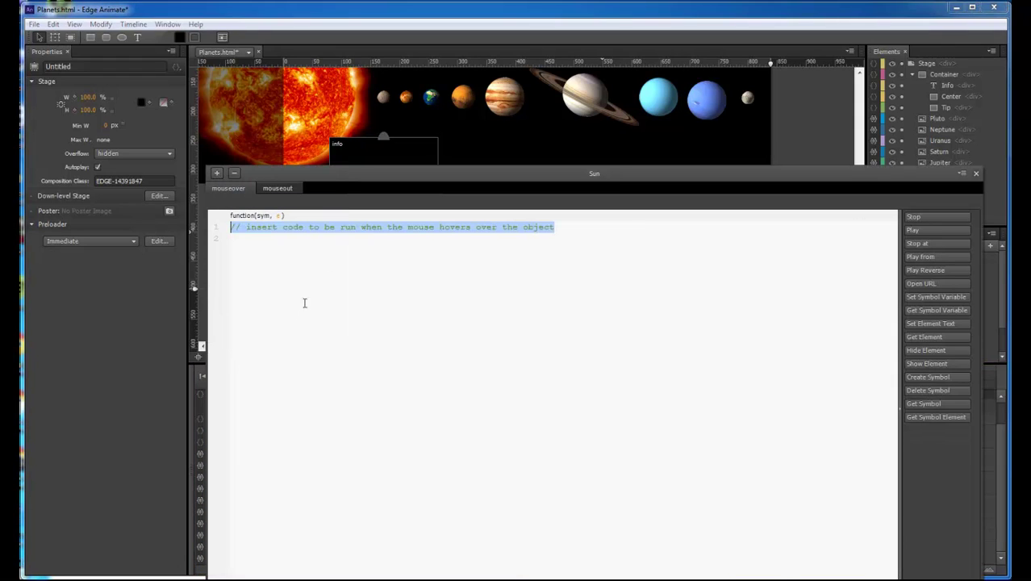
{"action": "type", "text": "// play the timeline from the given position (ms or label) sym.play('MoveUp'); sym.$(\"Container\").css({\"position\":\"absolute\",\"left\":\"9.4%\",\"height\":\"198\"}); sym.$(\"Info\").html(\"<img src='images/mercury.gif' width='24' style='padding:5px;' /><strong>Mercury</strong>\"+ \"<br />Mercury information will go here.\")"}
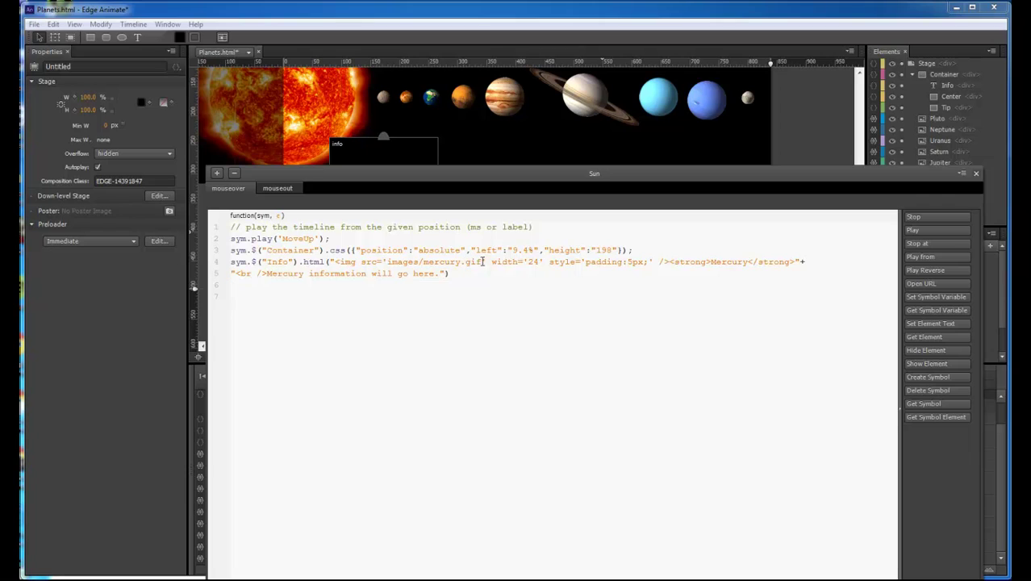
Step: Adapt the code to the Sun: image file Sun.jpg, strong heading Sun, and information text beginning with Sun
{"action": "left_click_drag", "start_coordinate": [482, 262], "coordinate": [427, 263]}
{"action": "type", "text": "Sun"}
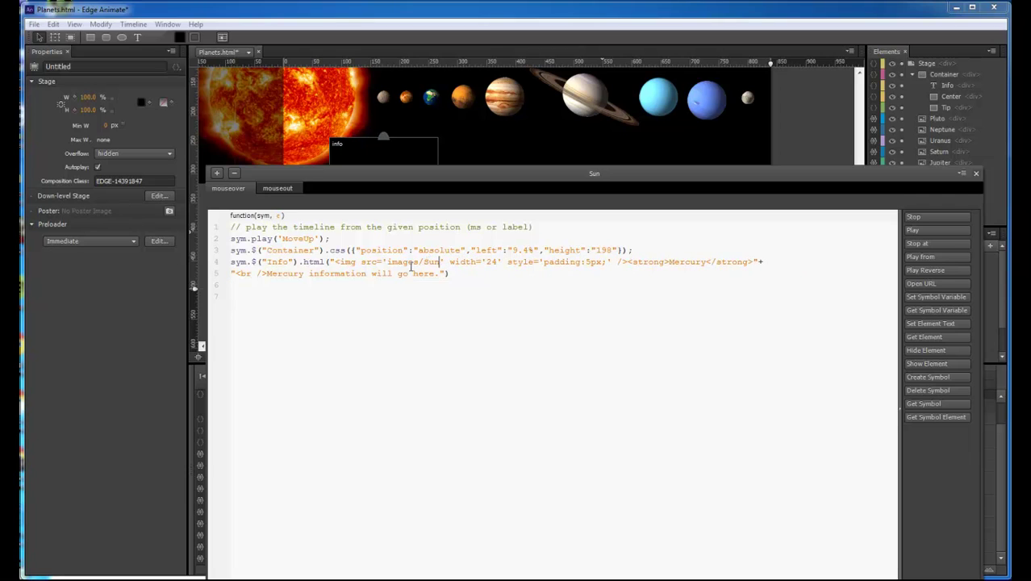
{"action": "type", "text": ".jpg"}
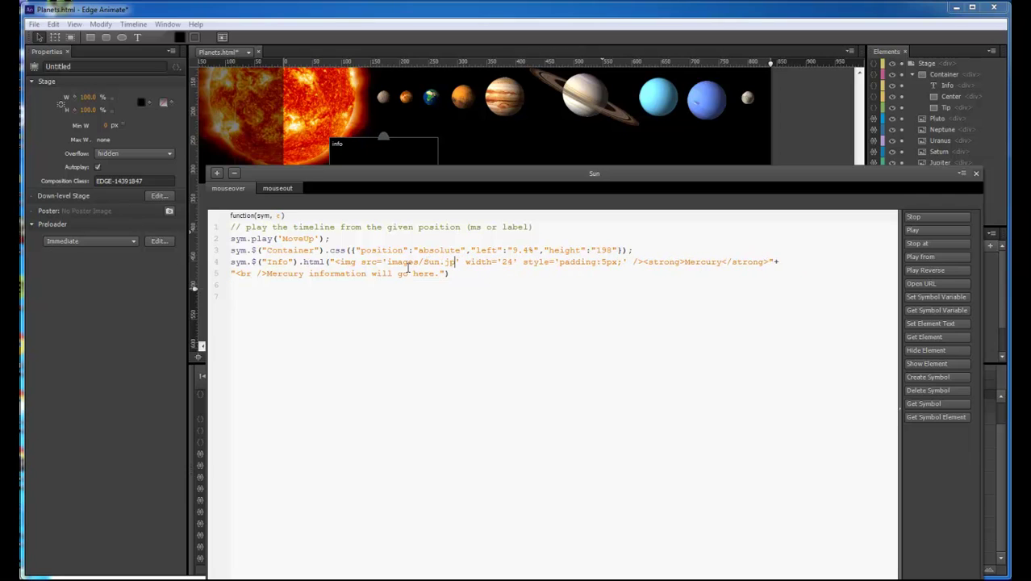
{"action": "left_click_drag", "start_coordinate": [731, 265], "coordinate": [690, 264]}
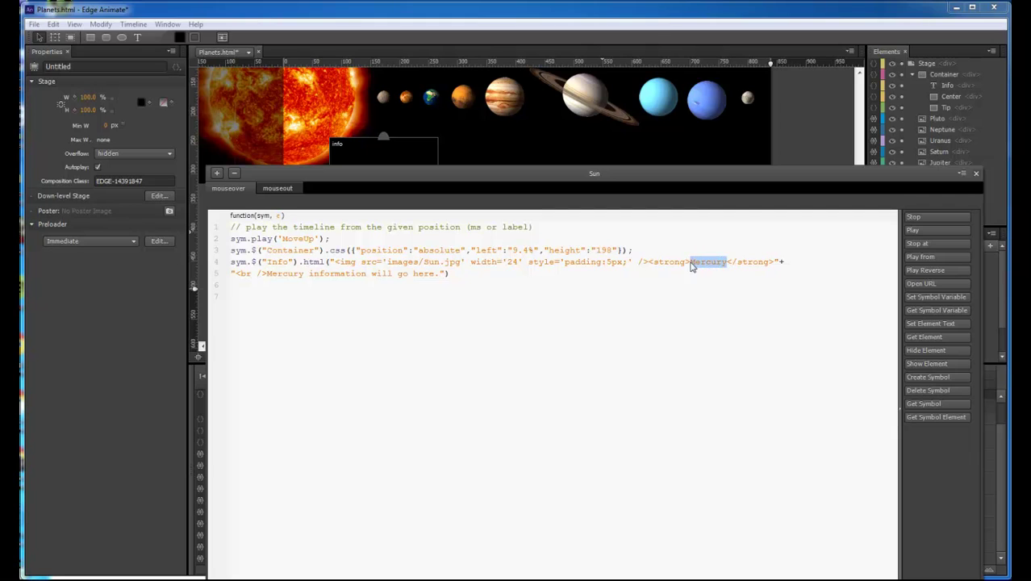
{"action": "type", "text": "Sun"}
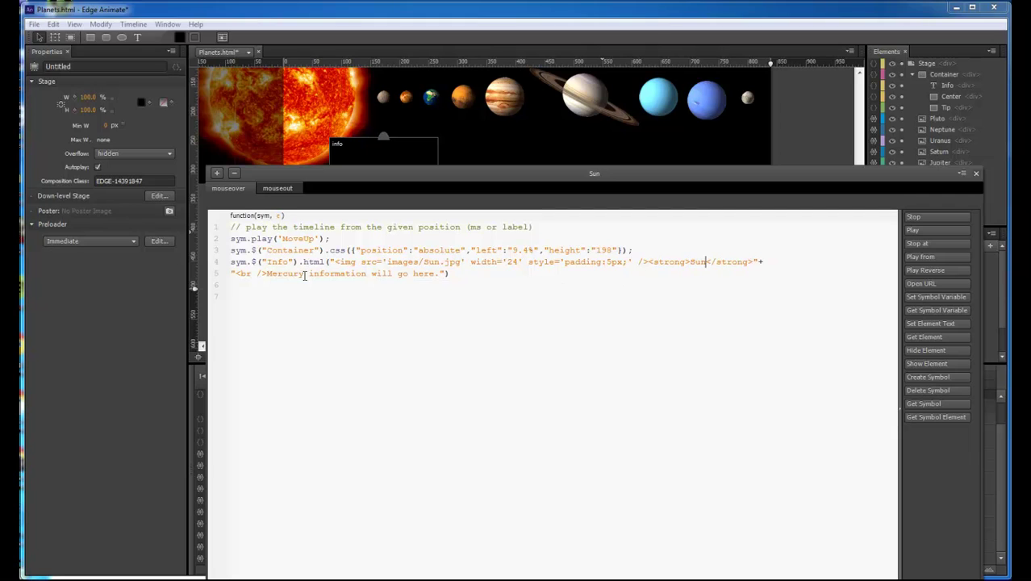
{"action": "left_click_drag", "start_coordinate": [304, 274], "coordinate": [271, 276]}
{"action": "type", "text": "Sun"}
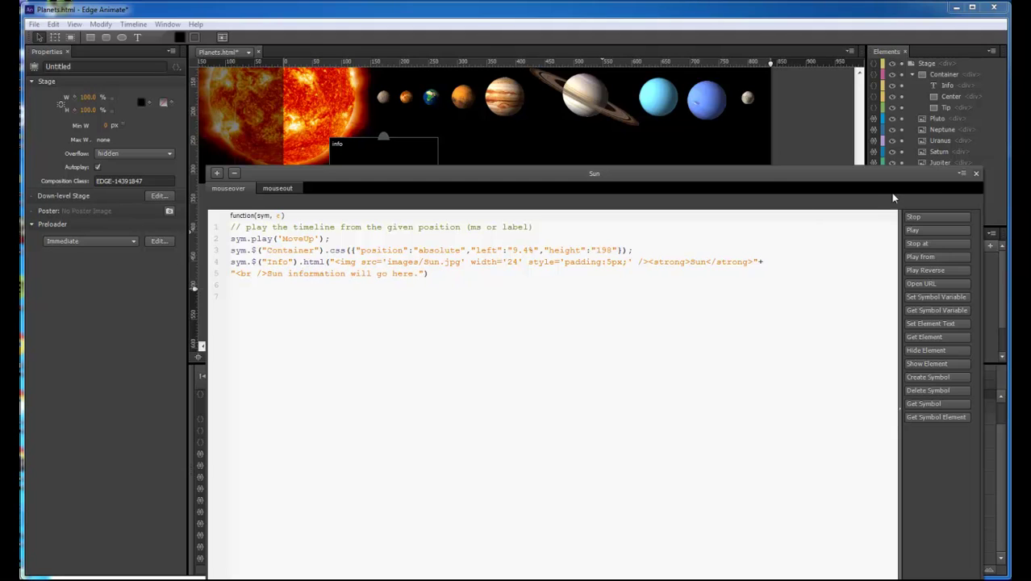
{"action": "left_click", "coordinate": [976, 175]}
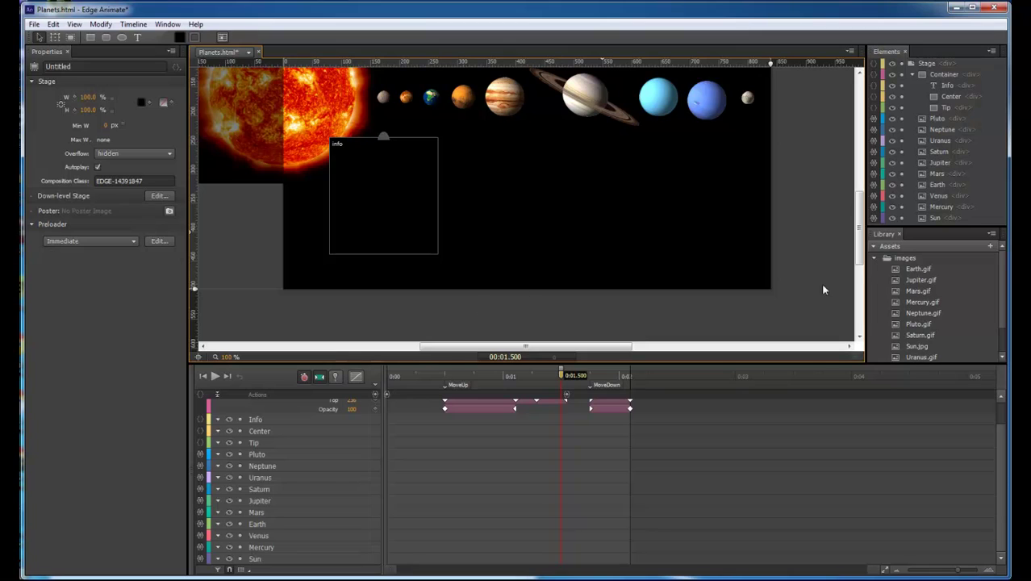
Step: Draw an ellipse about 89 by 80 px over the visible half of the sun on the stage
{"action": "left_click_drag", "start_coordinate": [860, 249], "coordinate": [860, 208]}
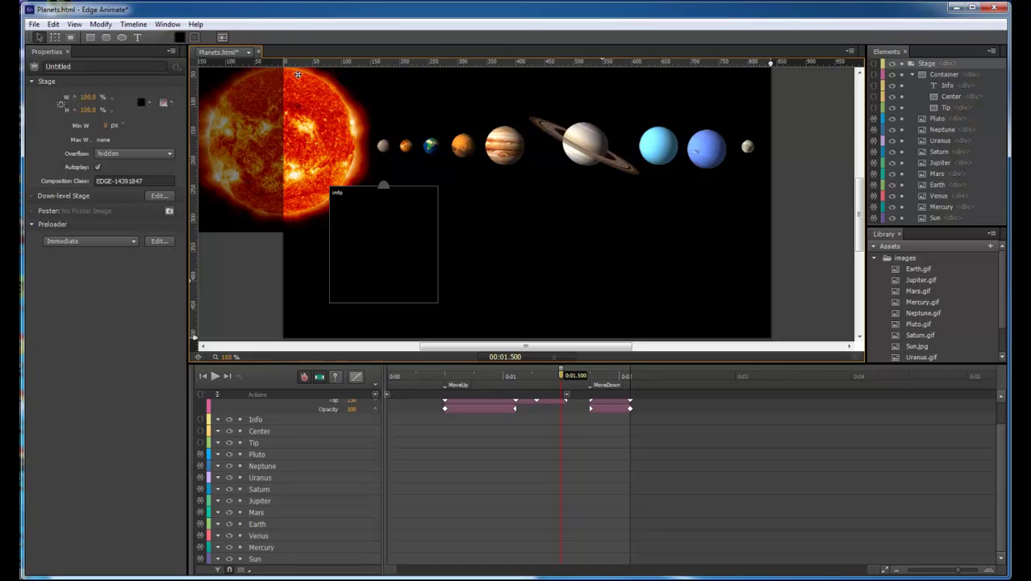
{"action": "left_click", "coordinate": [107, 38]}
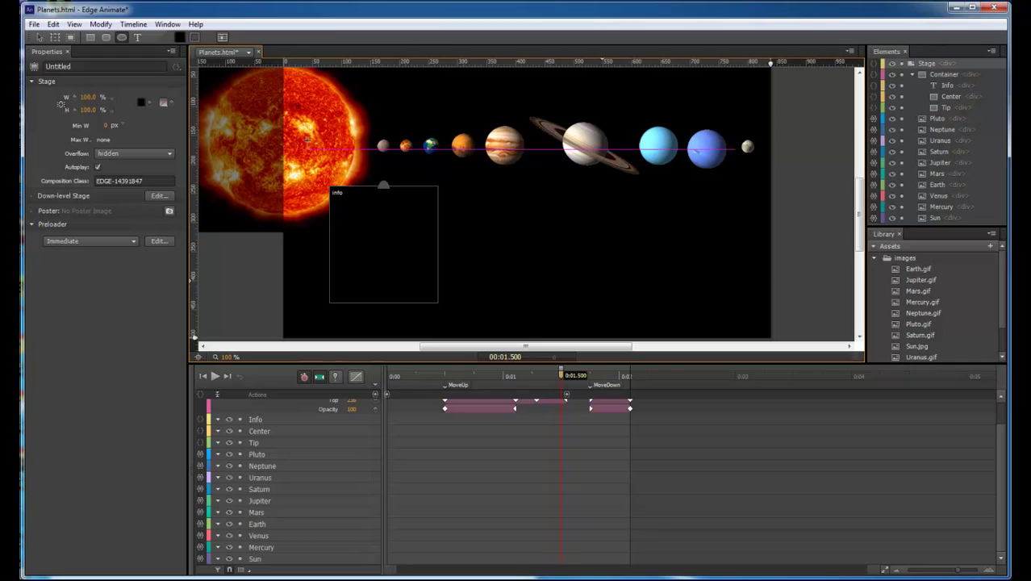
{"action": "mouse_move", "coordinate": [290, 122]}
{"action": "left_mouse_down"}
{"action": "mouse_move", "coordinate": [308, 154]}
{"action": "mouse_move", "coordinate": [343, 170]}
{"action": "left_mouse_up"}
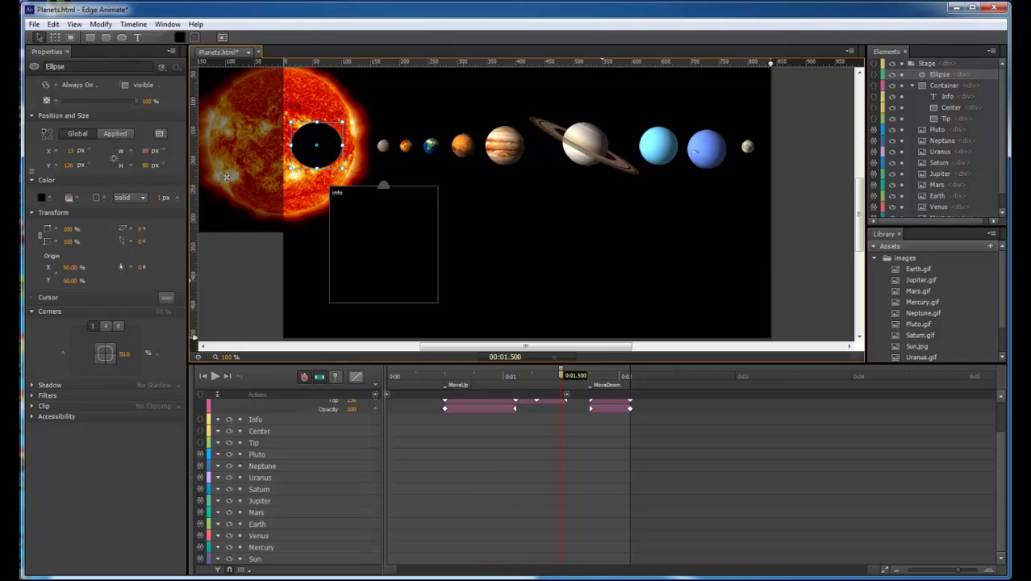
Step: Rename the new ellipse element as Sun2
{"action": "double_click", "coordinate": [940, 75]}
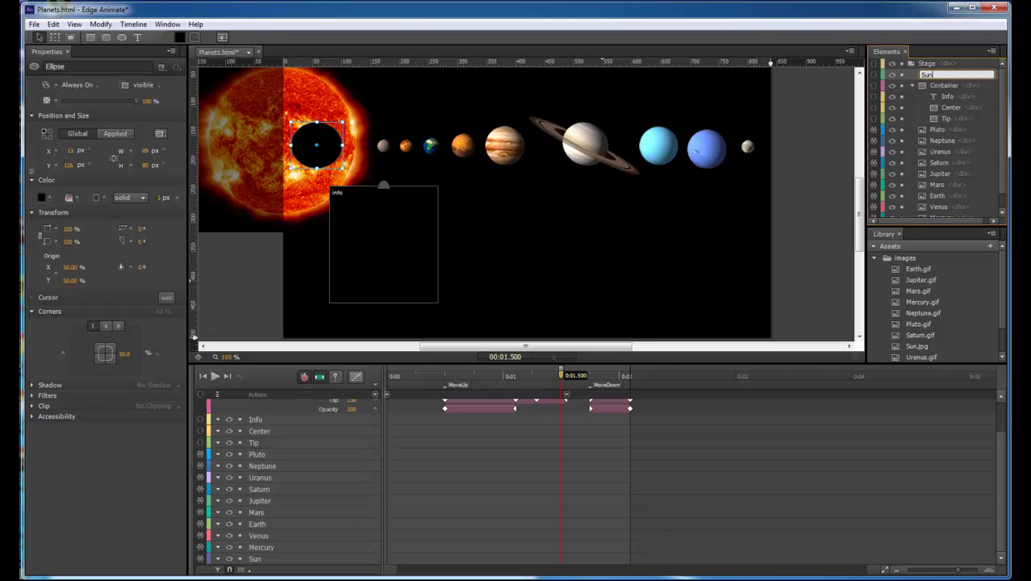
{"action": "key", "text": "Return"}
{"action": "double_click", "coordinate": [941, 74]}
{"action": "type", "text": "Sun"}
{"action": "key", "text": "Return"}
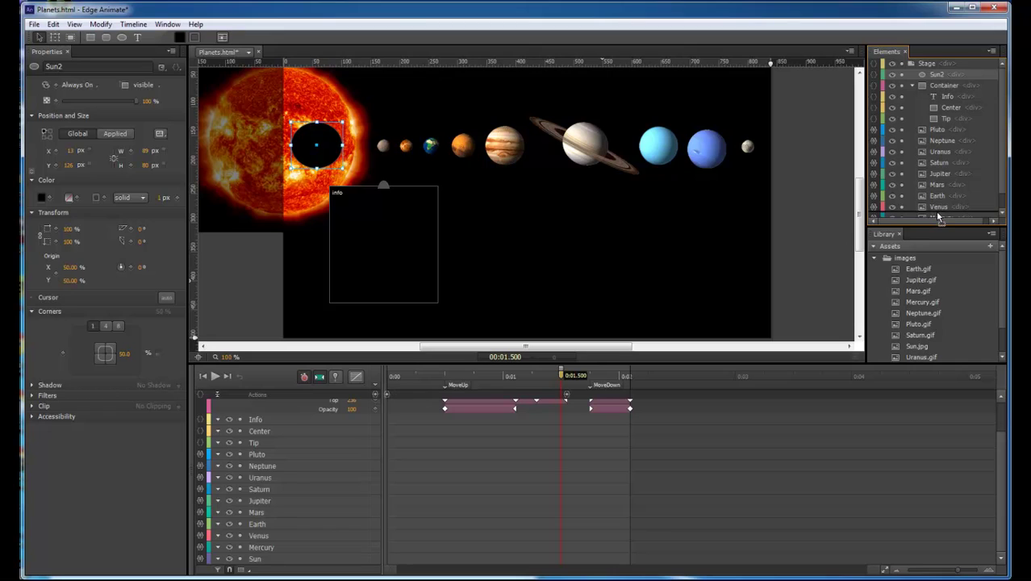
Step: Move Sun2 between Mercury and Sun in the element order and lower its opacity to 3%
{"action": "left_click_drag", "start_coordinate": [935, 210], "coordinate": [936, 205]}
{"action": "left_click", "coordinate": [1003, 213]}
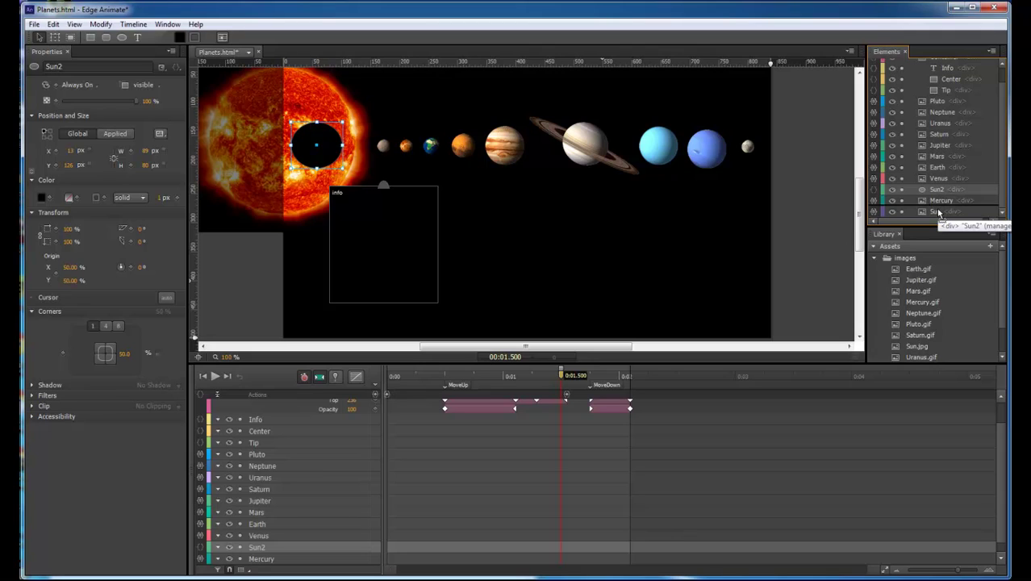
{"action": "left_click_drag", "start_coordinate": [938, 210], "coordinate": [937, 210]}
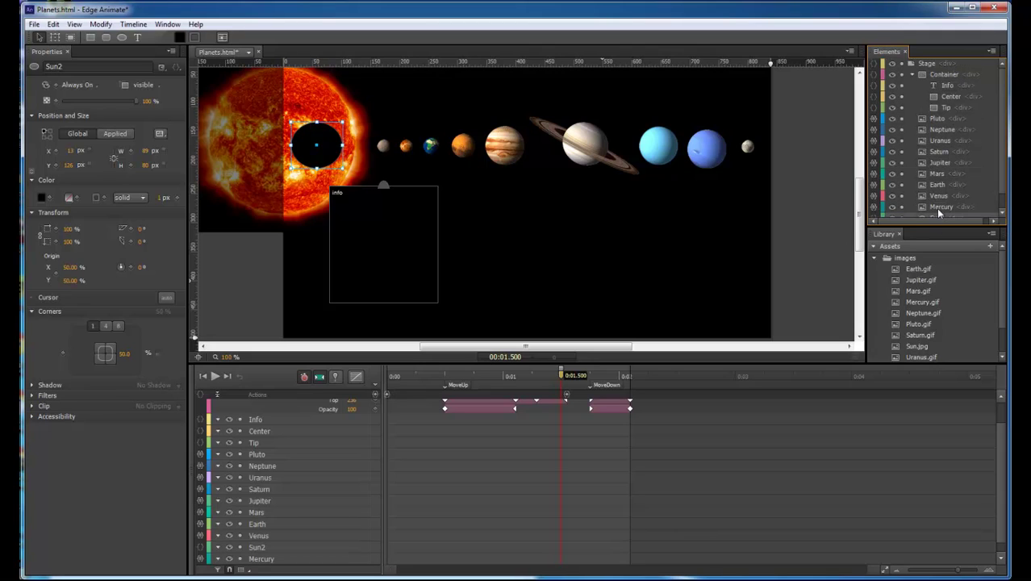
{"action": "left_click", "coordinate": [1003, 213]}
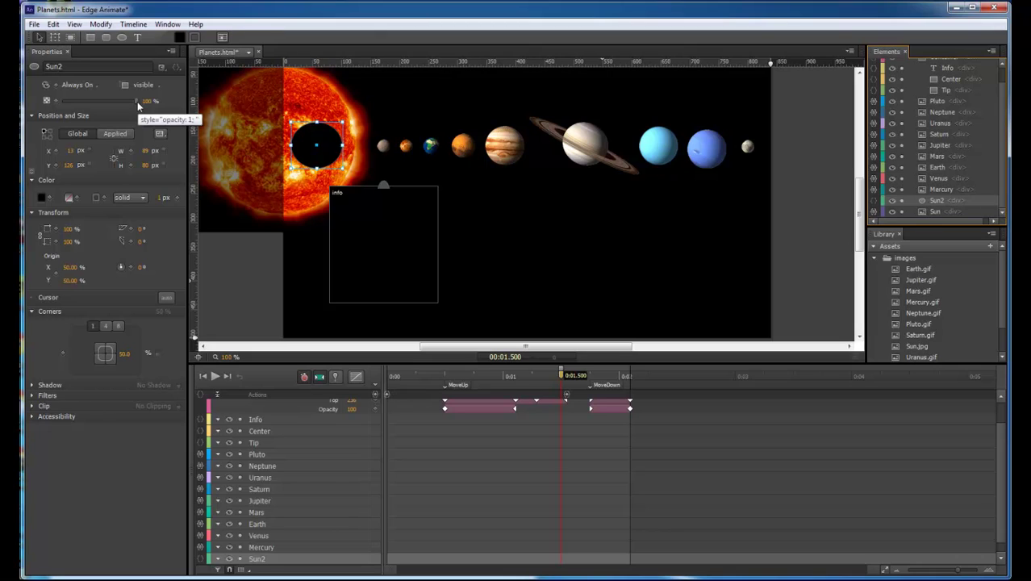
{"action": "left_click_drag", "start_coordinate": [139, 104], "coordinate": [65, 99]}
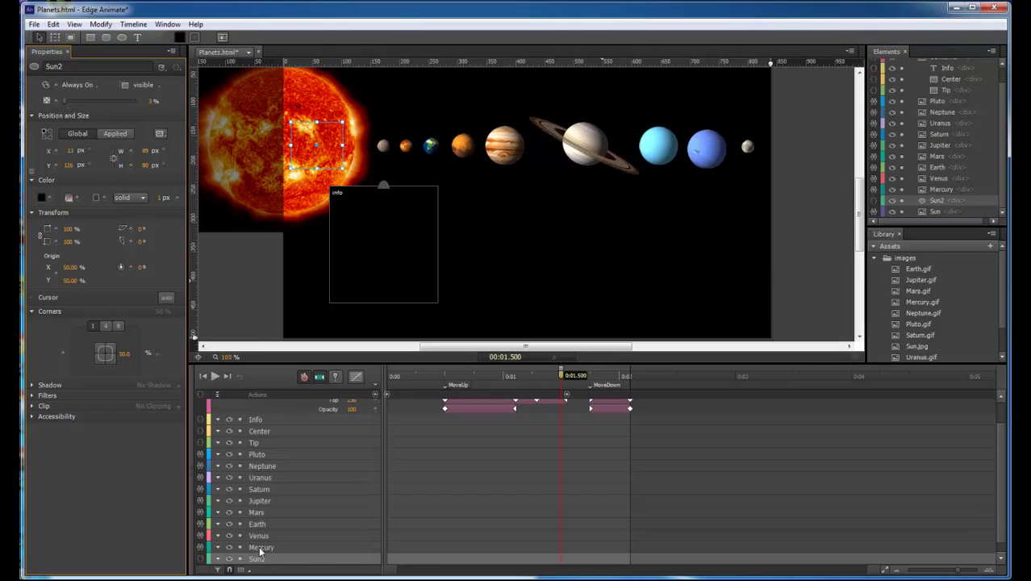
Step: Copy all of the Sun image's mouseover code and remove the mouseover action from that element
{"action": "left_click_drag", "start_coordinate": [1000, 477], "coordinate": [1001, 520]}
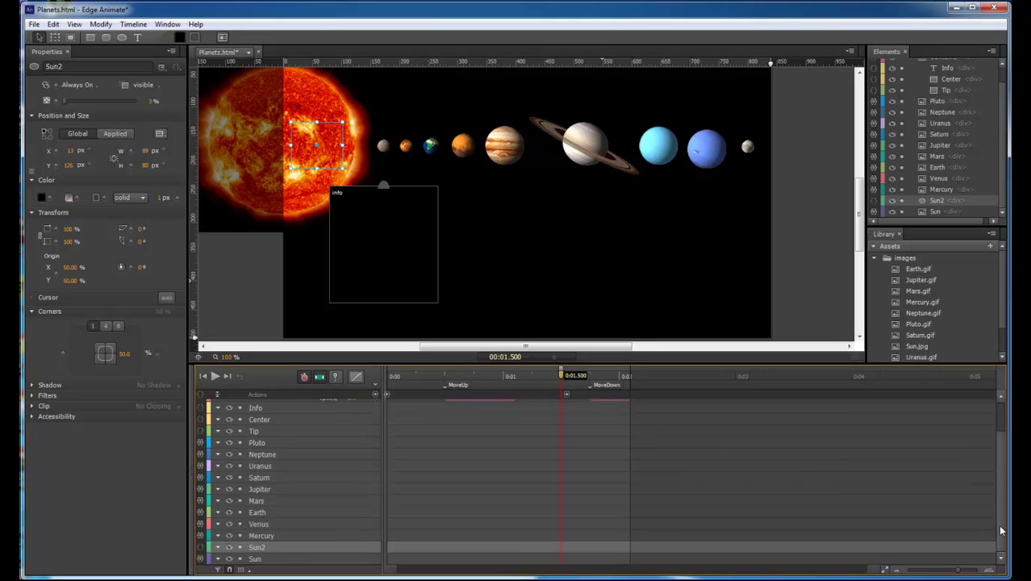
{"action": "left_click", "coordinate": [200, 560]}
{"action": "key", "text": "ctrl+a"}
{"action": "key", "text": "ctrl+c"}
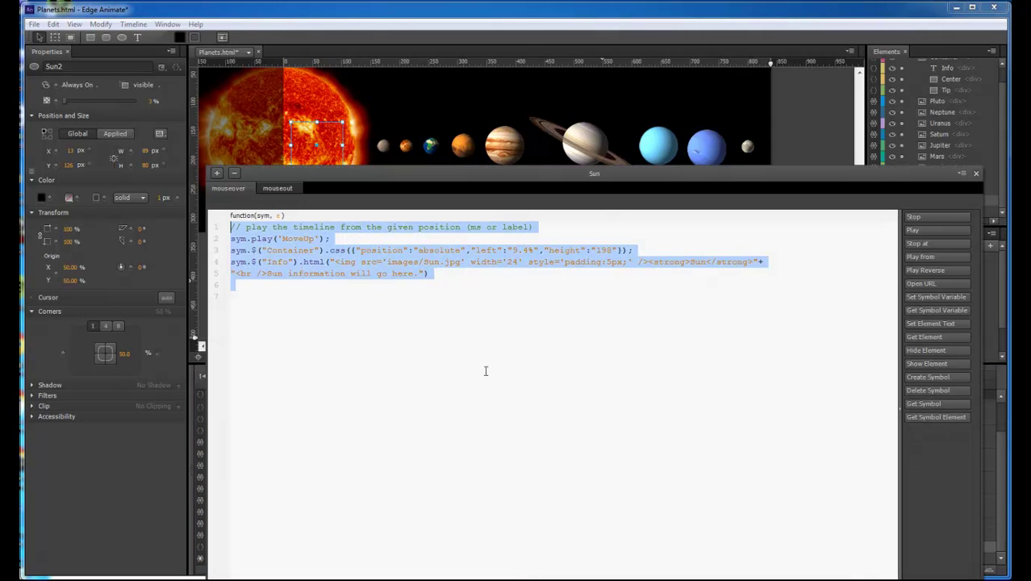
{"action": "key", "text": "Delete"}
{"action": "left_click", "coordinate": [236, 173]}
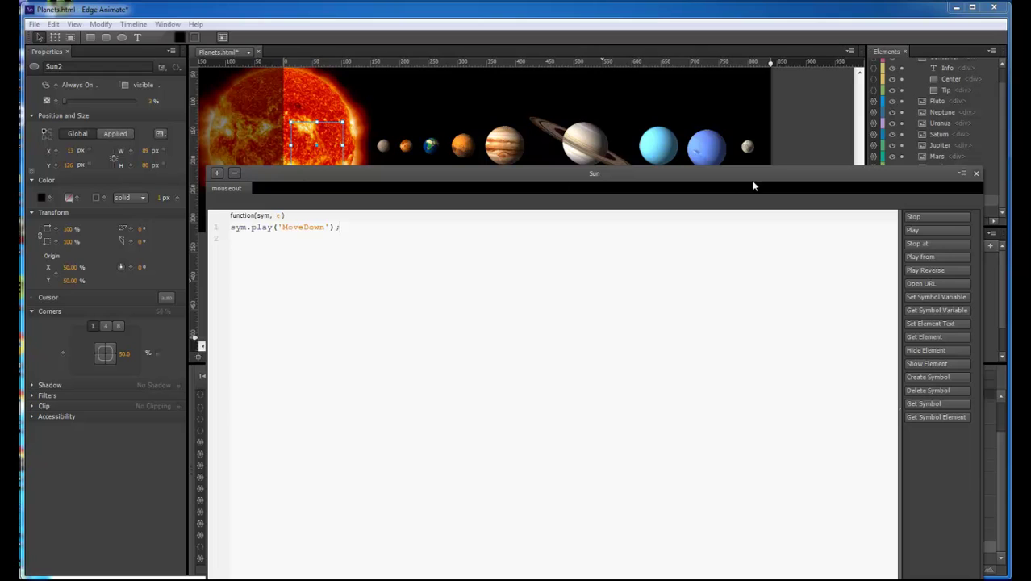
{"action": "left_click", "coordinate": [975, 174]}
Step: Add a mouseover action to Sun2 containing the code copied from Sun
{"action": "left_click", "coordinate": [200, 547]}
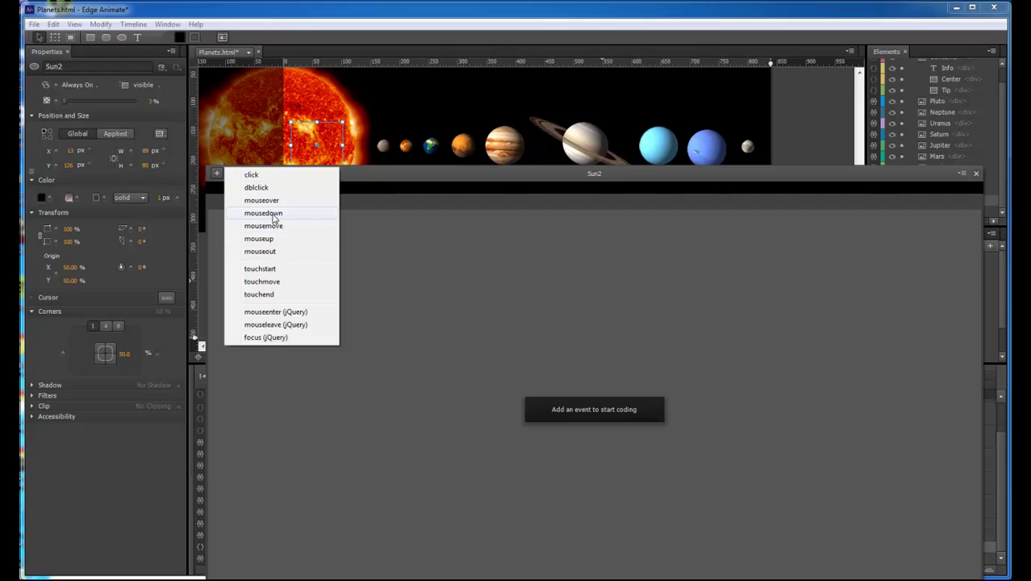
{"action": "left_click", "coordinate": [274, 202]}
{"action": "key", "text": "ctrl+v"}
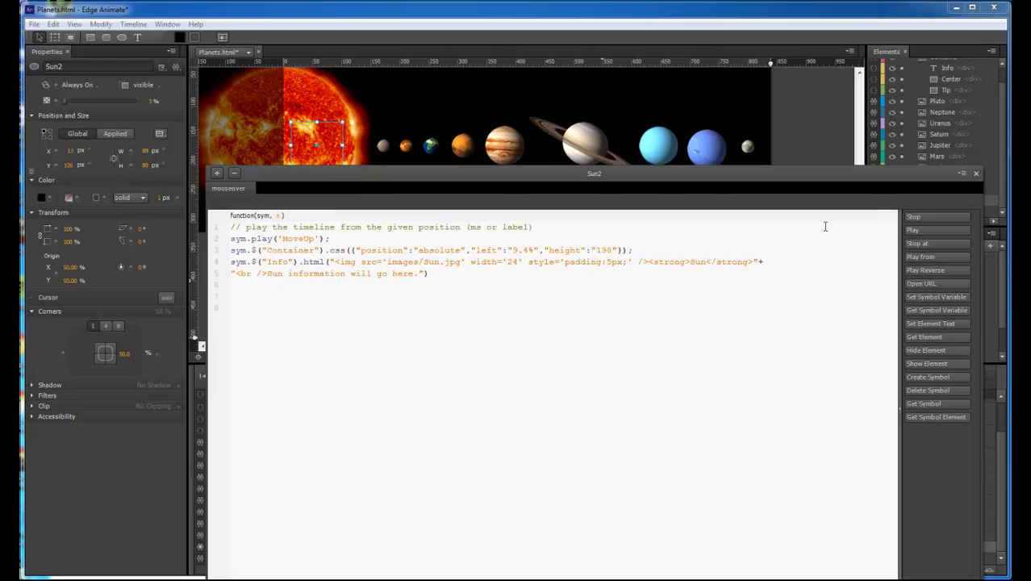
{"action": "left_click", "coordinate": [975, 174]}
Step: Copy the MoveDown code from Sun's mouseout action and remove that action from Sun
{"action": "left_click", "coordinate": [200, 559]}
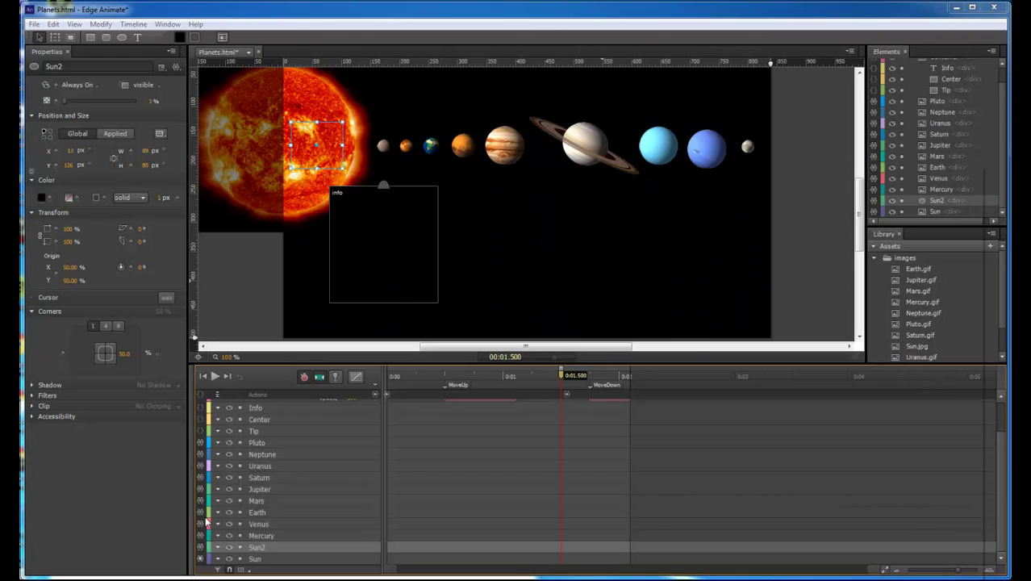
{"action": "left_click_drag", "start_coordinate": [352, 227], "coordinate": [153, 227]}
{"action": "key", "text": "ctrl+c"}
{"action": "key", "text": "BackSpace"}
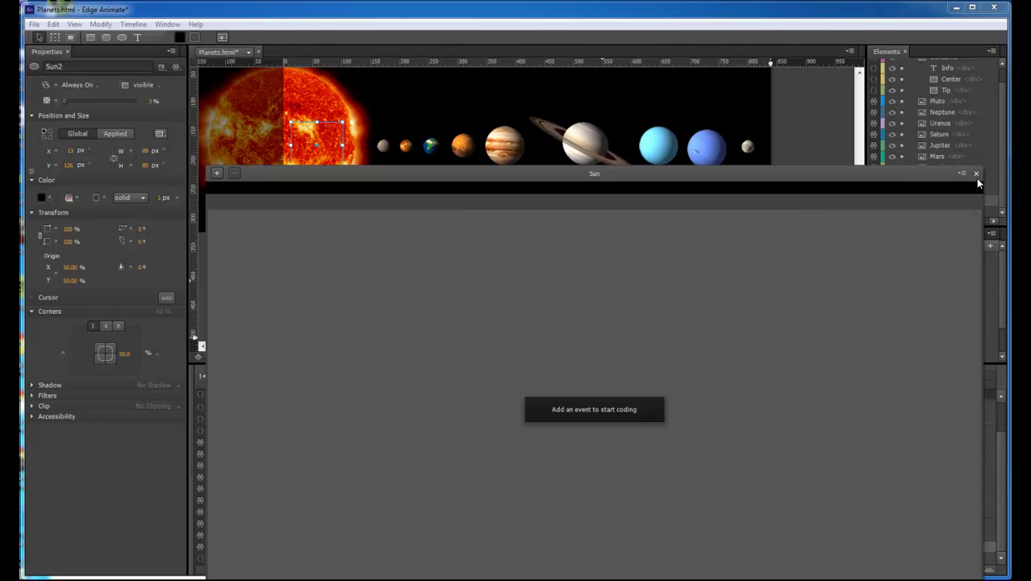
{"action": "left_click", "coordinate": [975, 174]}
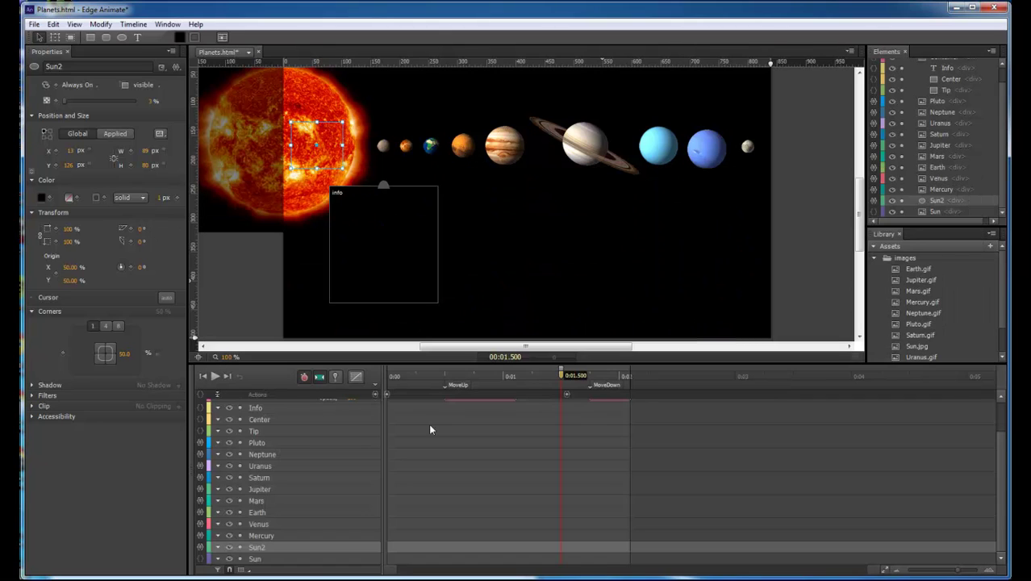
Step: Add a mouseout action to Sun2 and paste the copied MoveDown code into it
{"action": "left_click", "coordinate": [201, 547]}
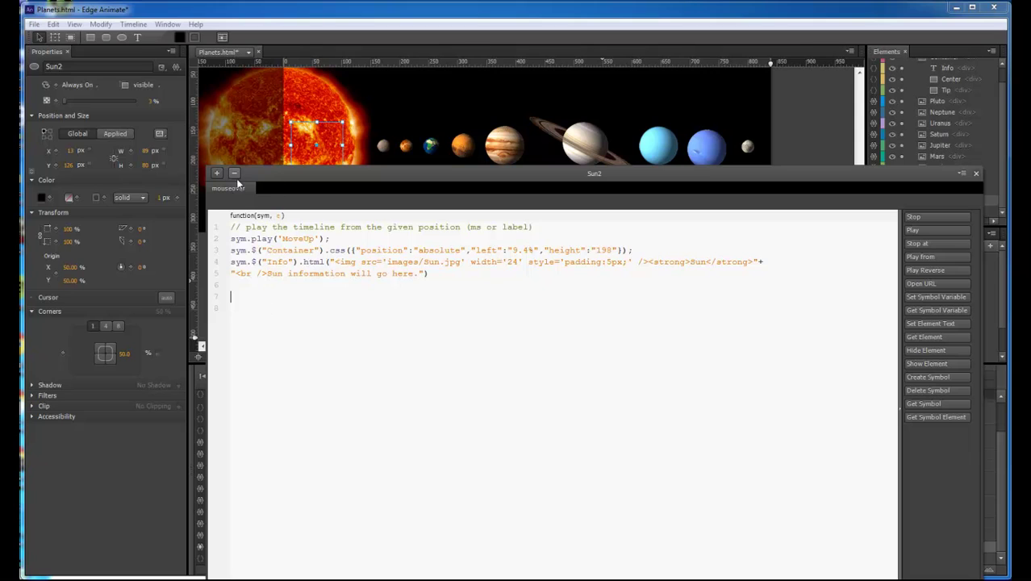
{"action": "left_click", "coordinate": [216, 173]}
{"action": "left_click", "coordinate": [270, 250]}
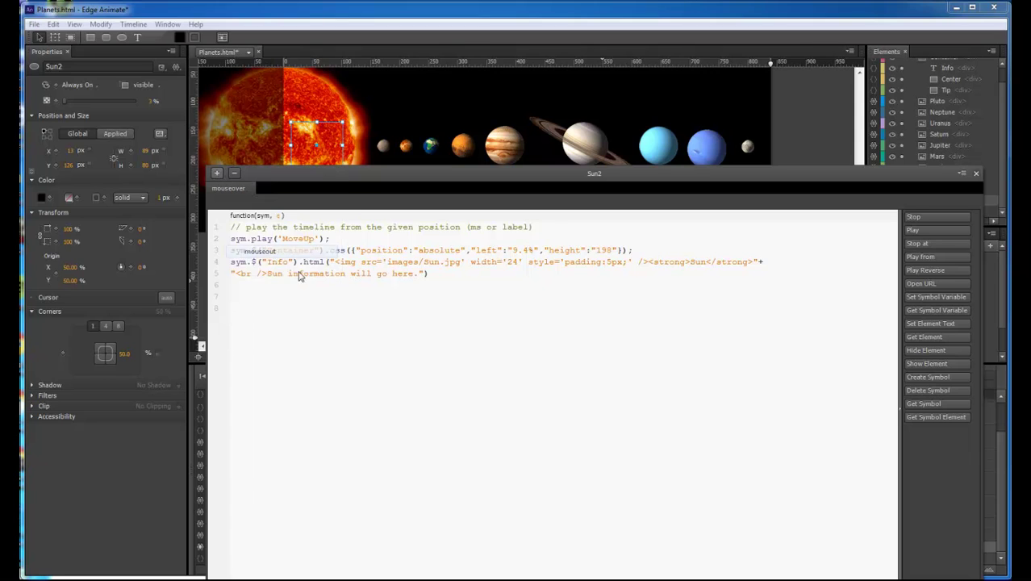
{"action": "key", "text": "ctrl+v"}
{"action": "left_click", "coordinate": [975, 172]}
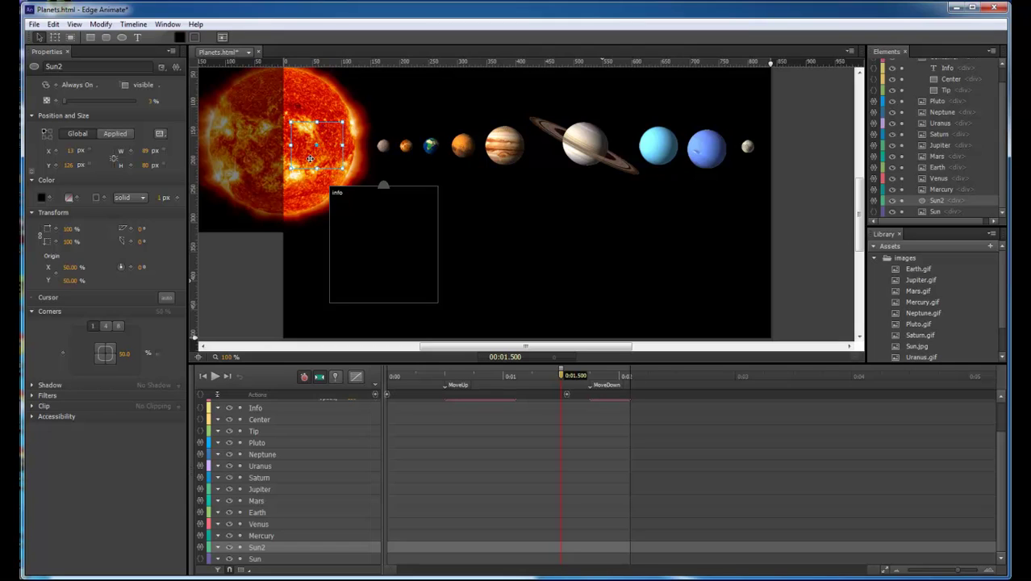
Step: Save the project, preview it in the browser, and check the info boxes for the planets and the Sun
{"action": "left_click", "coordinate": [609, 260]}
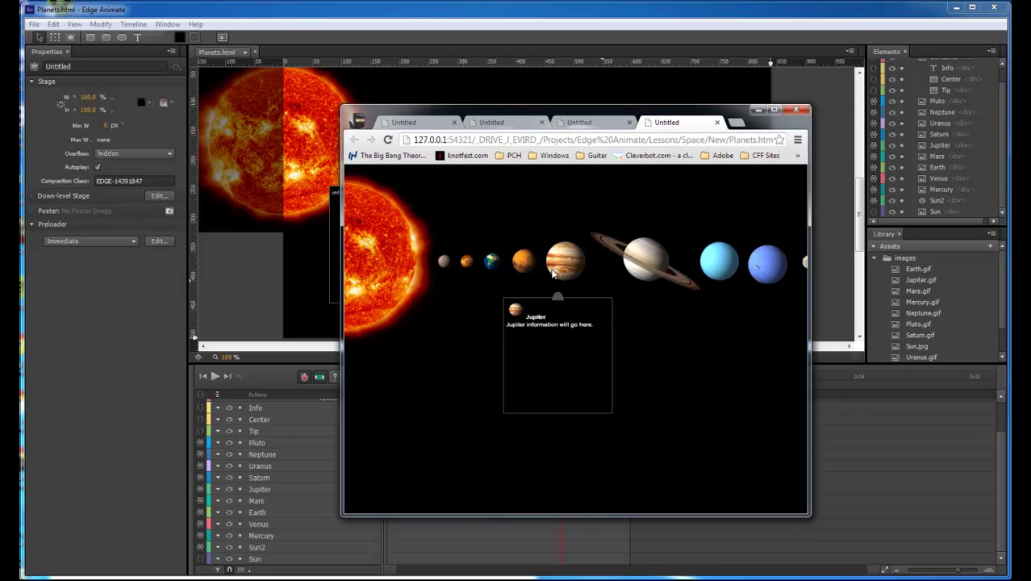
{"action": "mouse_move", "coordinate": [700, 274]}
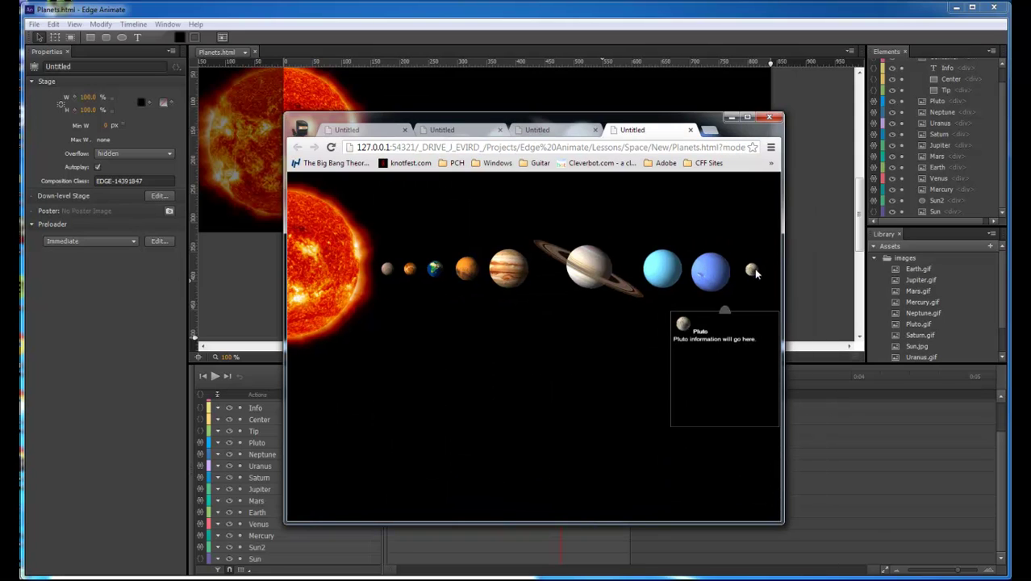
{"action": "mouse_move", "coordinate": [507, 276]}
{"action": "mouse_move", "coordinate": [444, 276]}
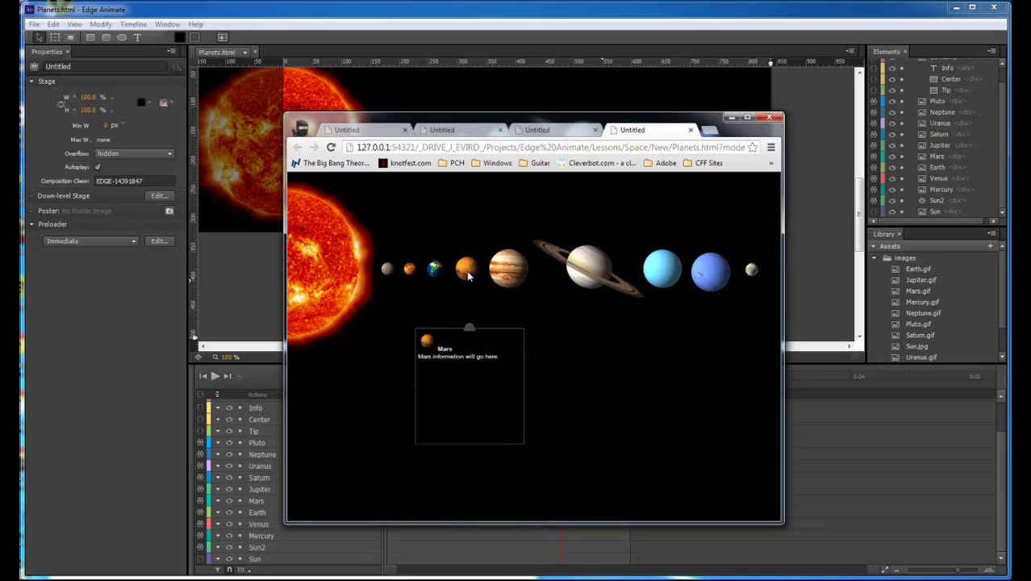
{"action": "mouse_move", "coordinate": [412, 276]}
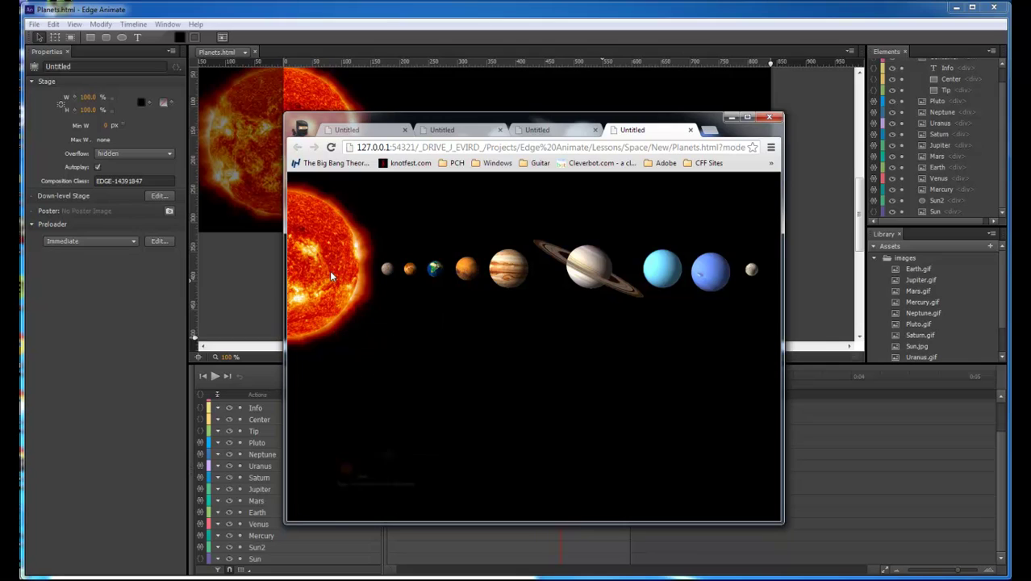
{"action": "mouse_move", "coordinate": [330, 276]}
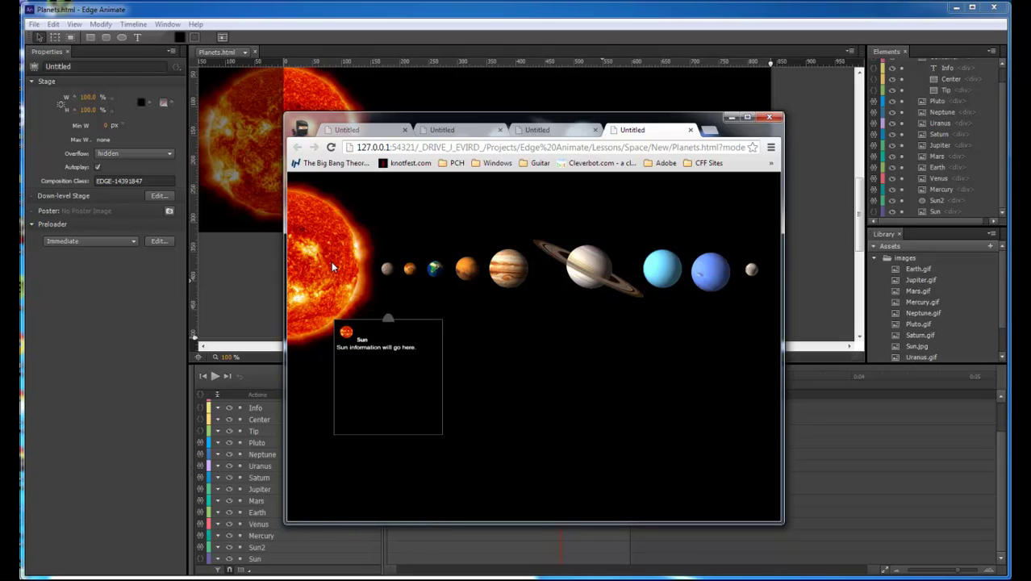
Step: Set the container's left position in Sun2's mouseover code to -0.36%, using the Sun value from the Notepad list
{"action": "left_click", "coordinate": [731, 117]}
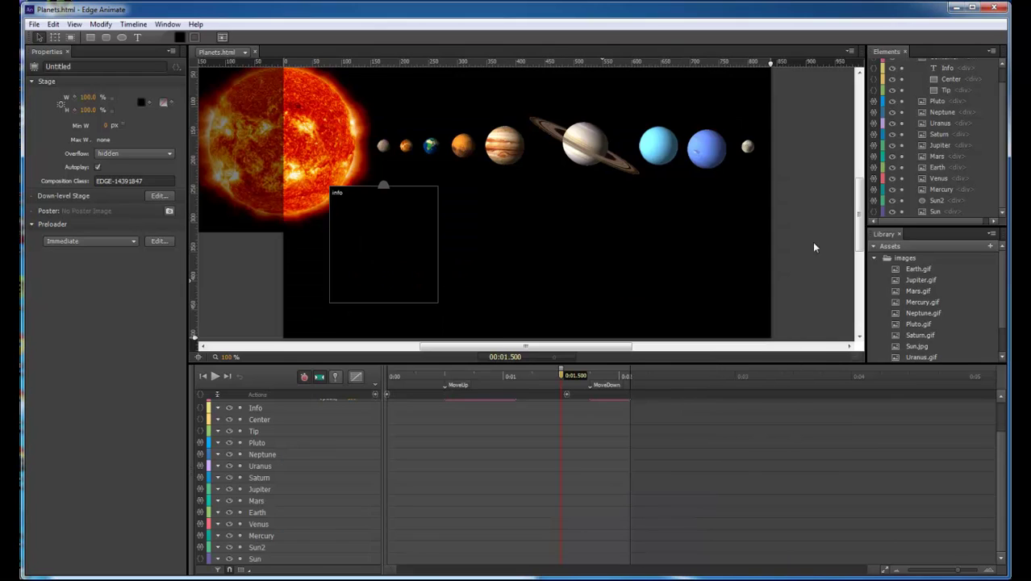
{"action": "left_click", "coordinate": [200, 547]}
{"action": "key", "text": "alt+Tab"}
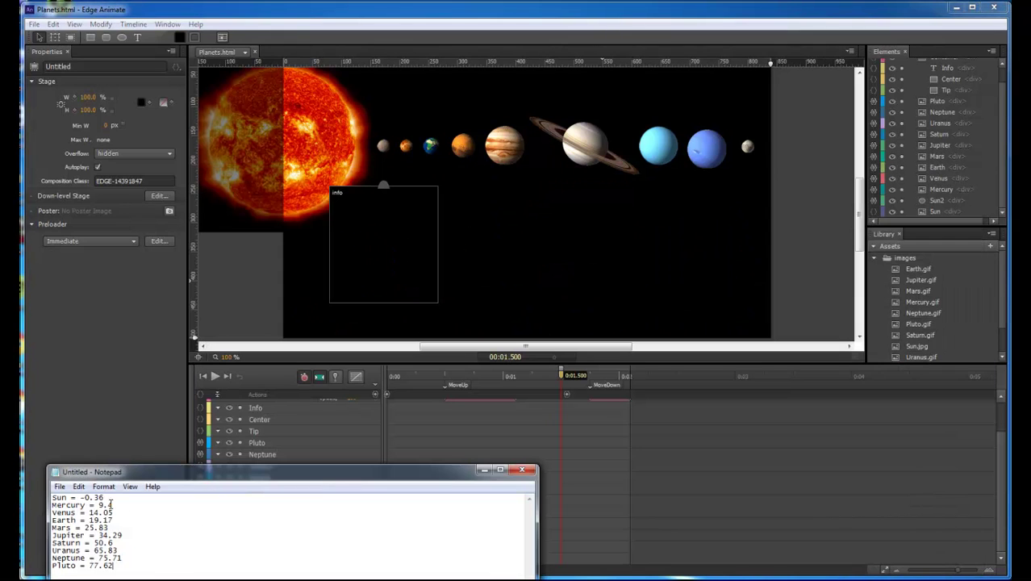
{"action": "left_click_drag", "start_coordinate": [113, 498], "coordinate": [96, 497]}
{"action": "left_click", "coordinate": [121, 410]}
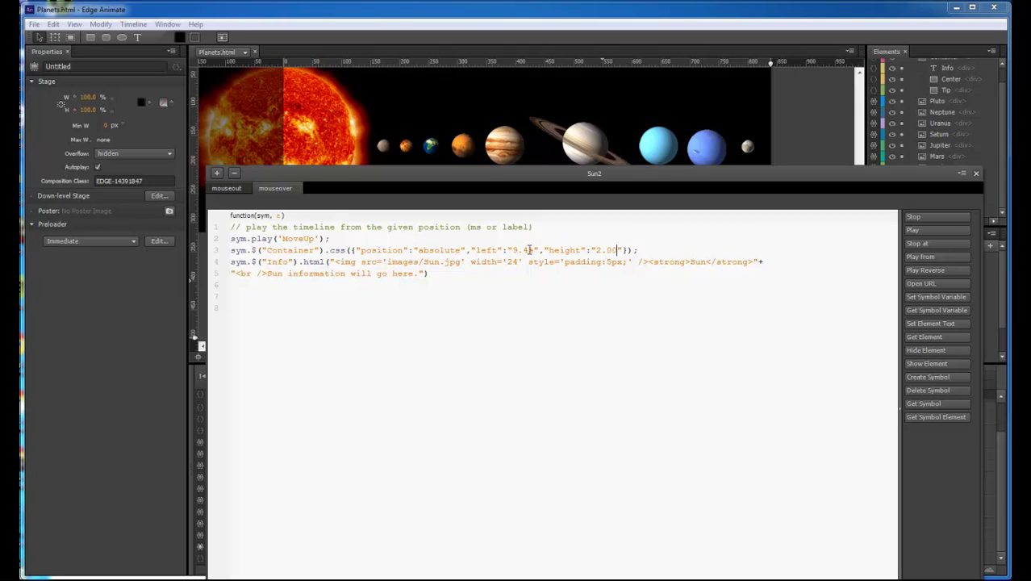
{"action": "left_click_drag", "start_coordinate": [532, 250], "coordinate": [515, 251]}
{"action": "type", "text": "-0.36"}
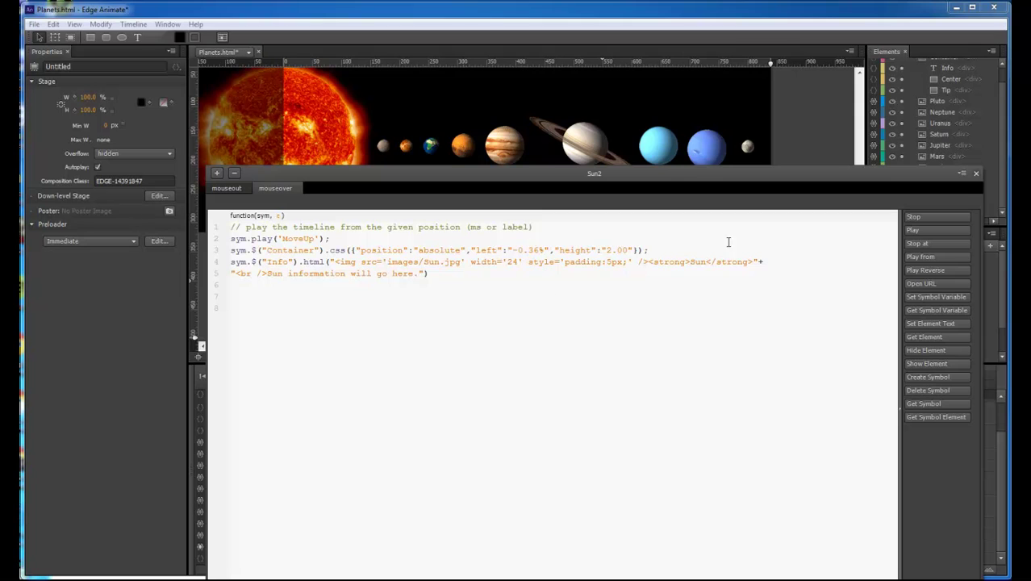
{"action": "left_click", "coordinate": [975, 174]}
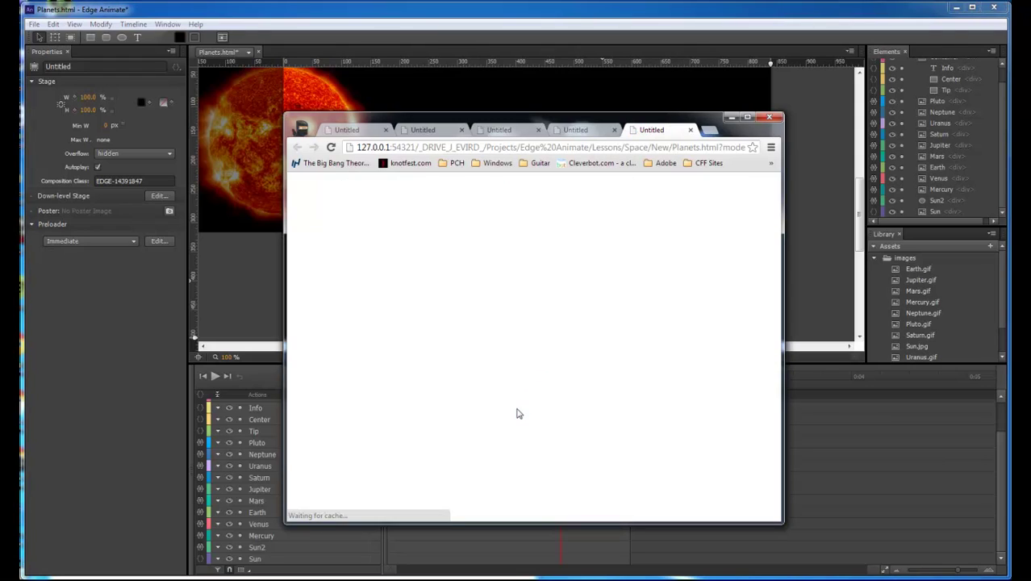
Step: Preview the project in the browser, check the Sun and Mercury info boxes, and close the extra preview pages
{"action": "mouse_move", "coordinate": [321, 260]}
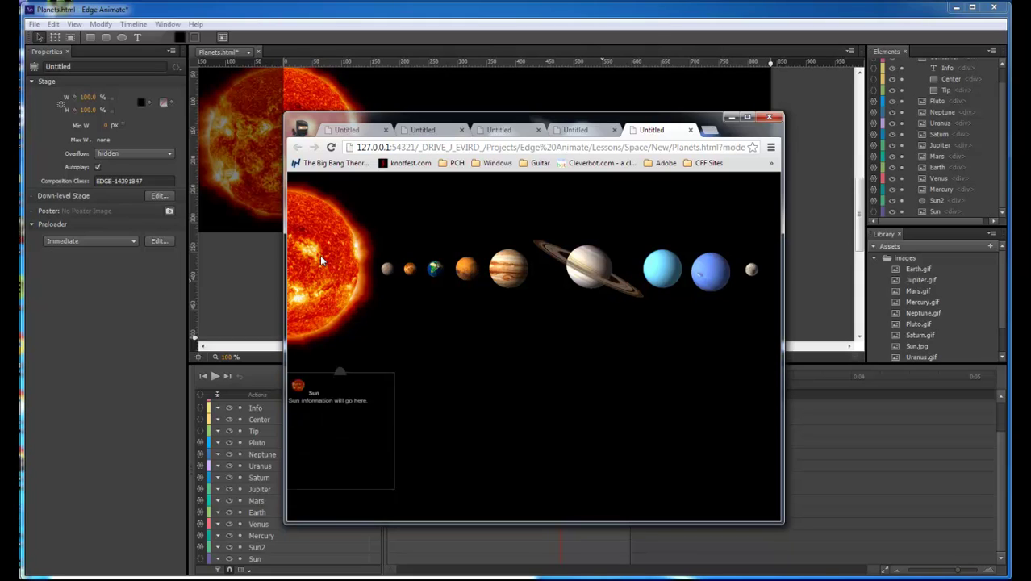
{"action": "mouse_move", "coordinate": [406, 269]}
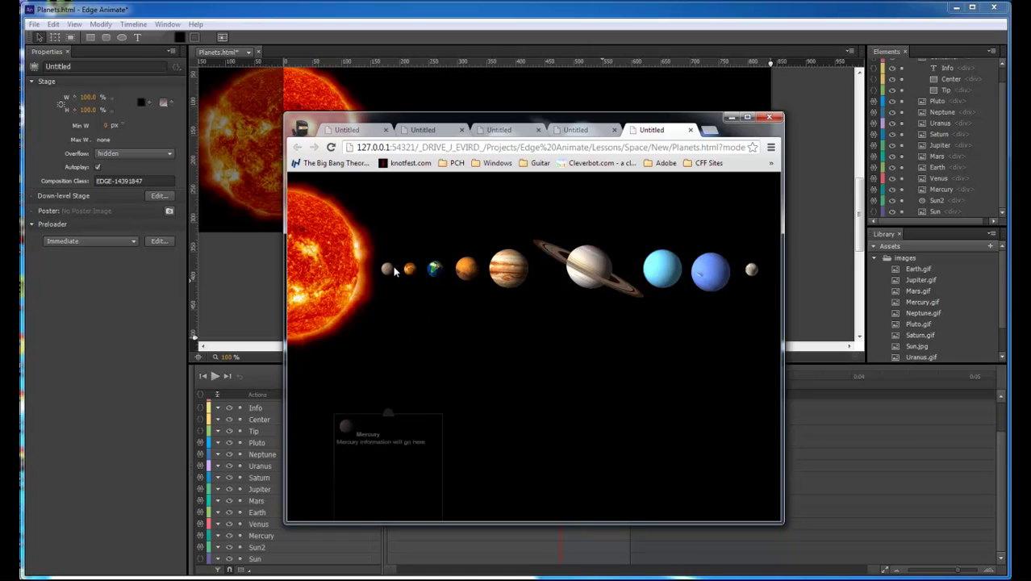
{"action": "left_click", "coordinate": [690, 130]}
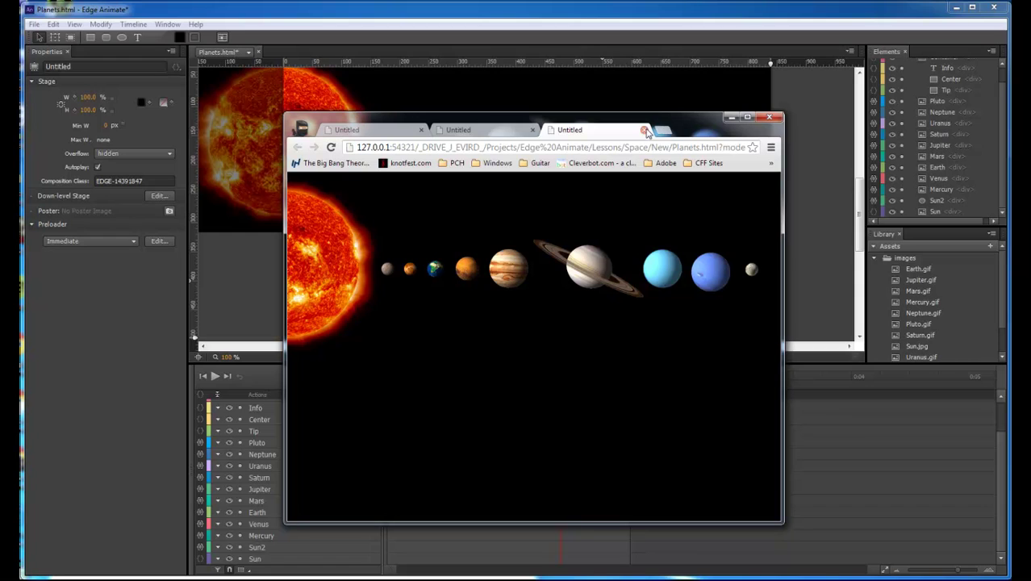
{"action": "left_click", "coordinate": [614, 129]}
{"action": "left_click", "coordinate": [538, 130]}
{"action": "left_click", "coordinate": [533, 130]}
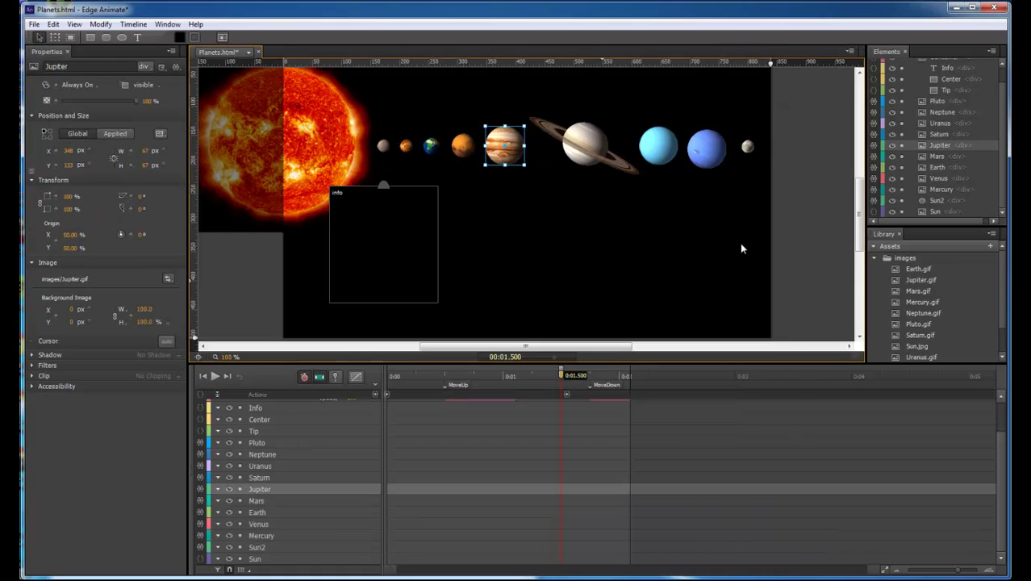
Step: Switch the X position unit of Mercury, Venus and Earth from pixels to percent
{"action": "left_click", "coordinate": [384, 146]}
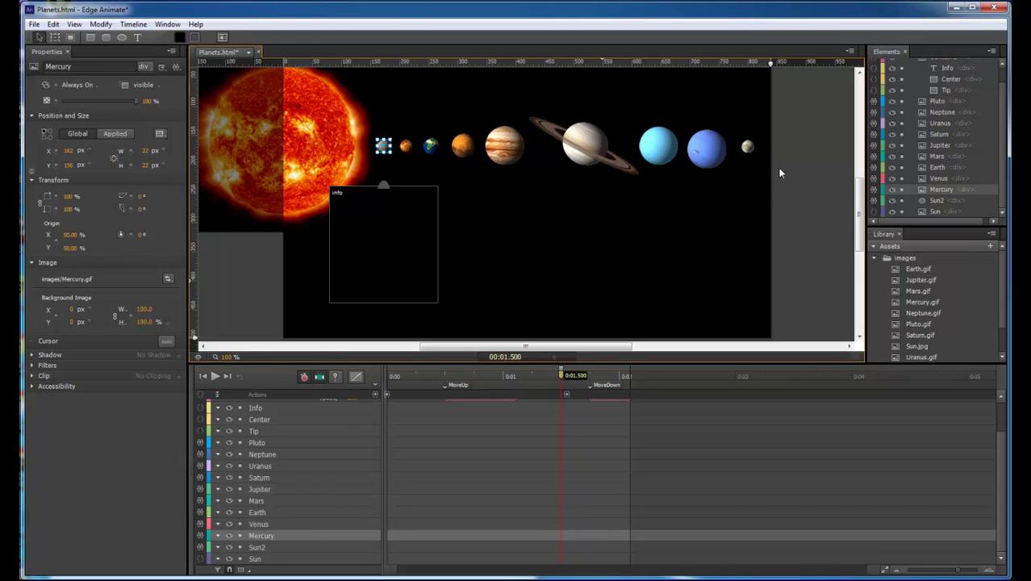
{"action": "left_click", "coordinate": [88, 152]}
{"action": "left_click", "coordinate": [405, 146]}
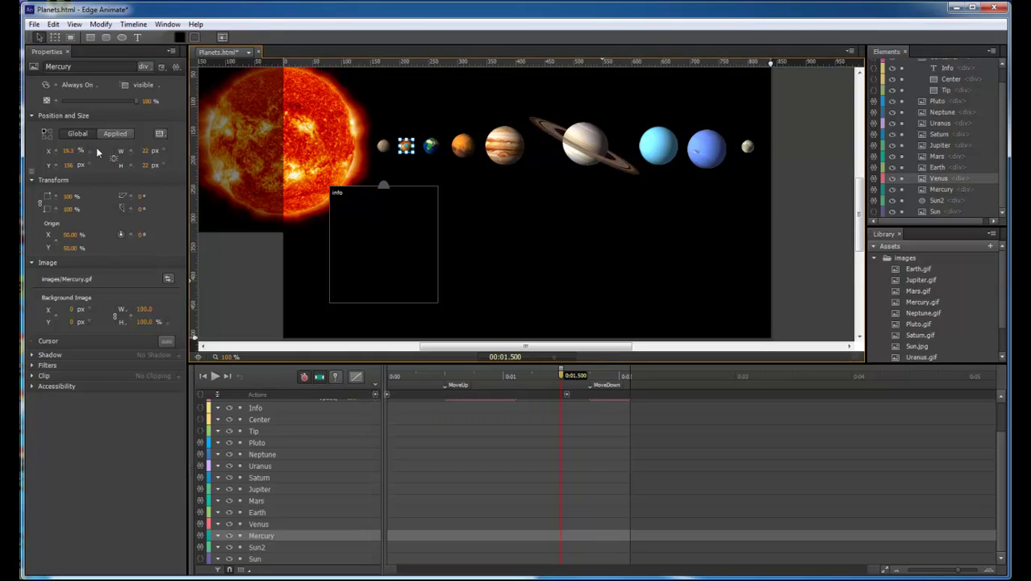
{"action": "left_click", "coordinate": [88, 152]}
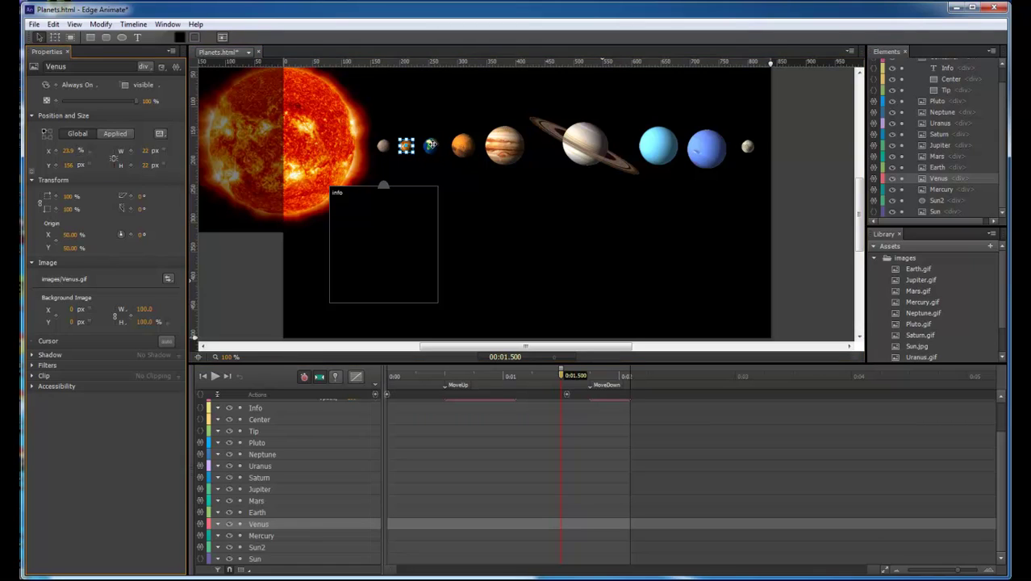
{"action": "left_click", "coordinate": [431, 145]}
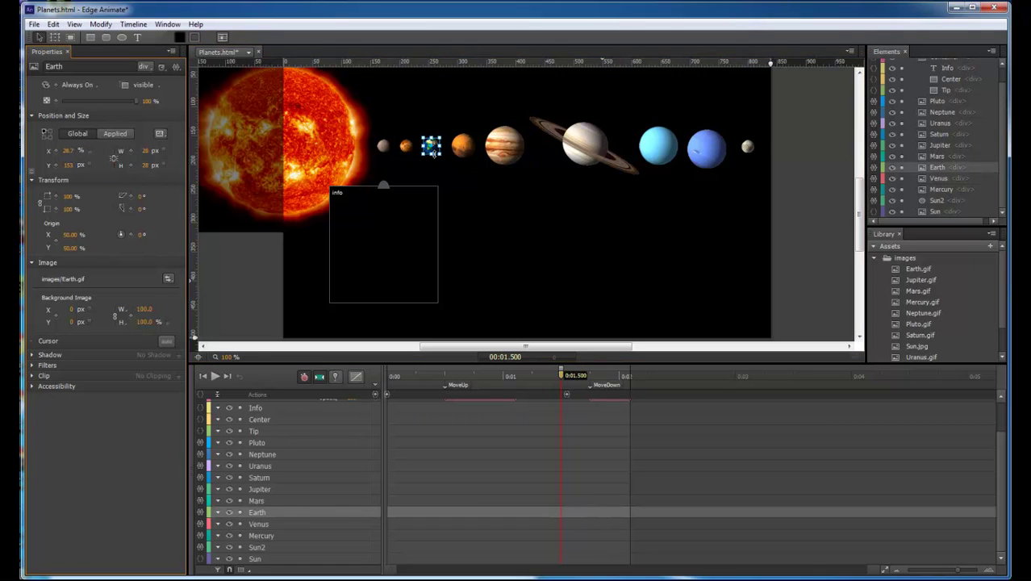
Step: Switch the X position unit of Mars, Jupiter, Saturn and Uranus from pixels to percent
{"action": "left_click", "coordinate": [459, 147]}
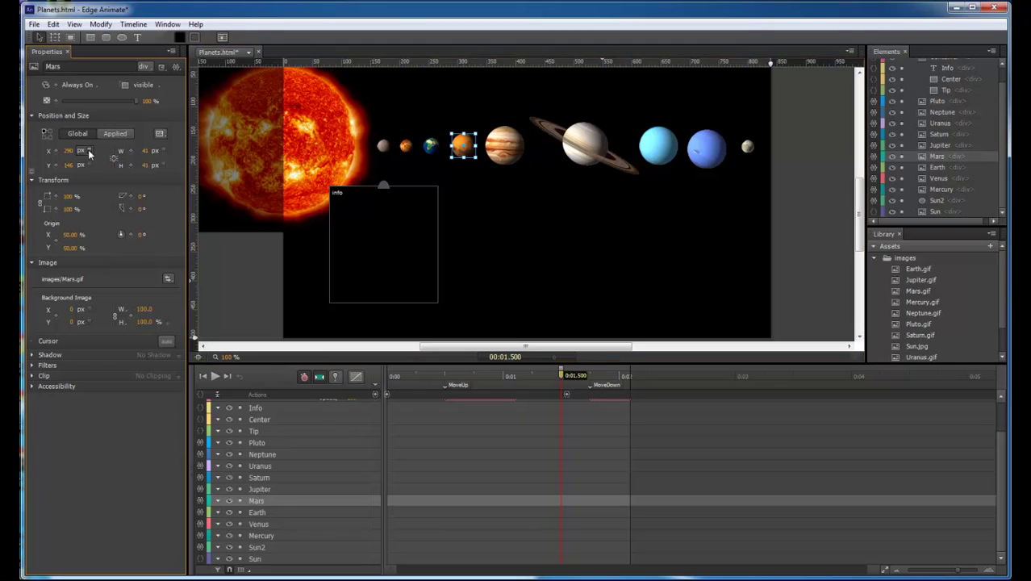
{"action": "left_click", "coordinate": [506, 144]}
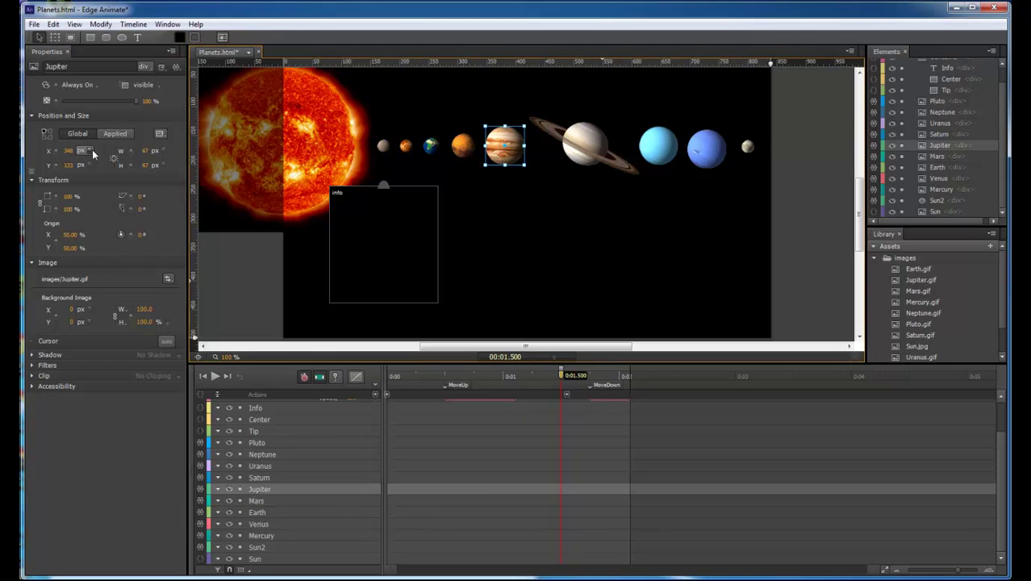
{"action": "left_click", "coordinate": [581, 147]}
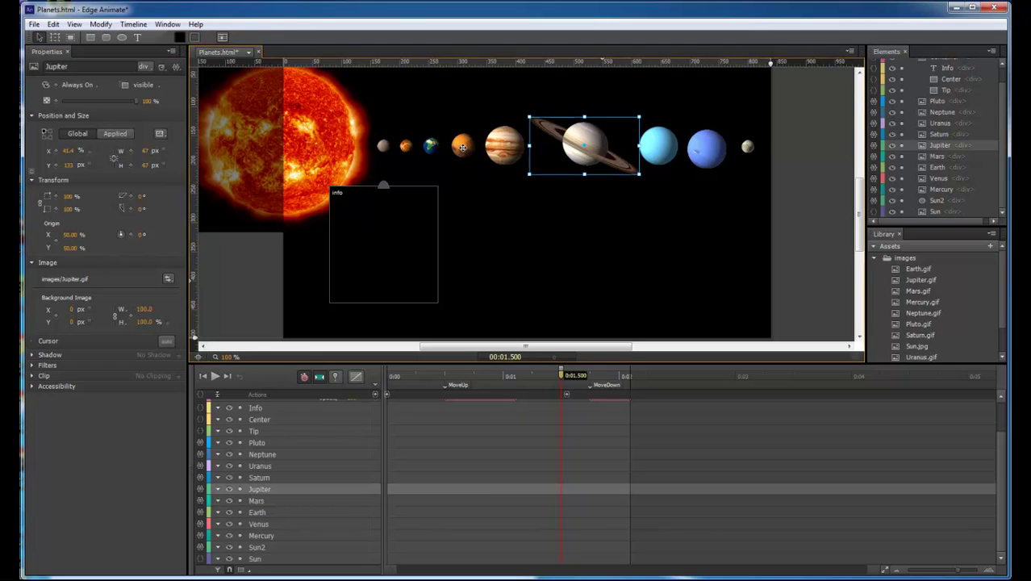
{"action": "left_click", "coordinate": [651, 146]}
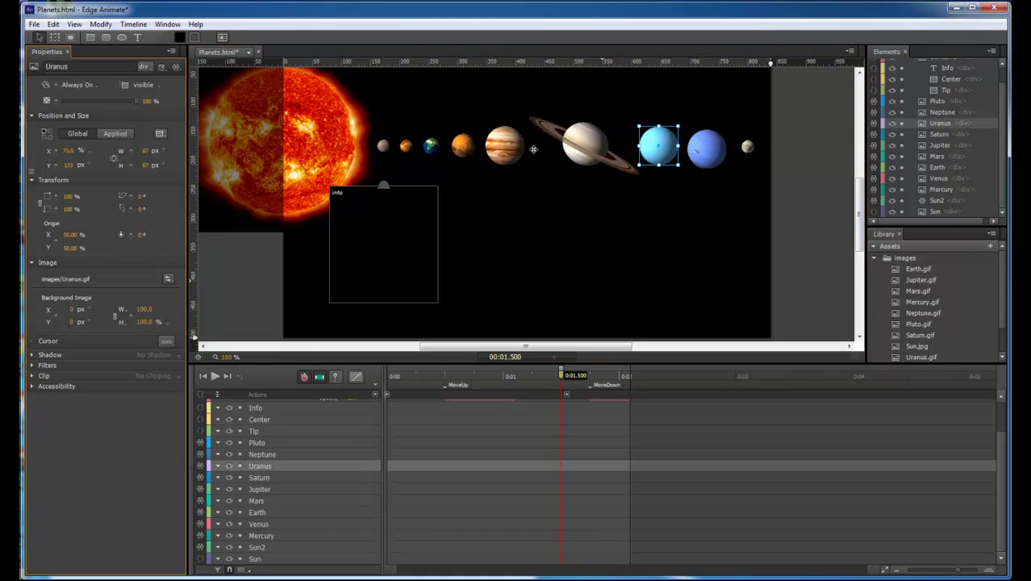
Step: Switch the X position unit of Neptune and Pluto to percent and recheck Jupiter's position
{"action": "left_click", "coordinate": [723, 148]}
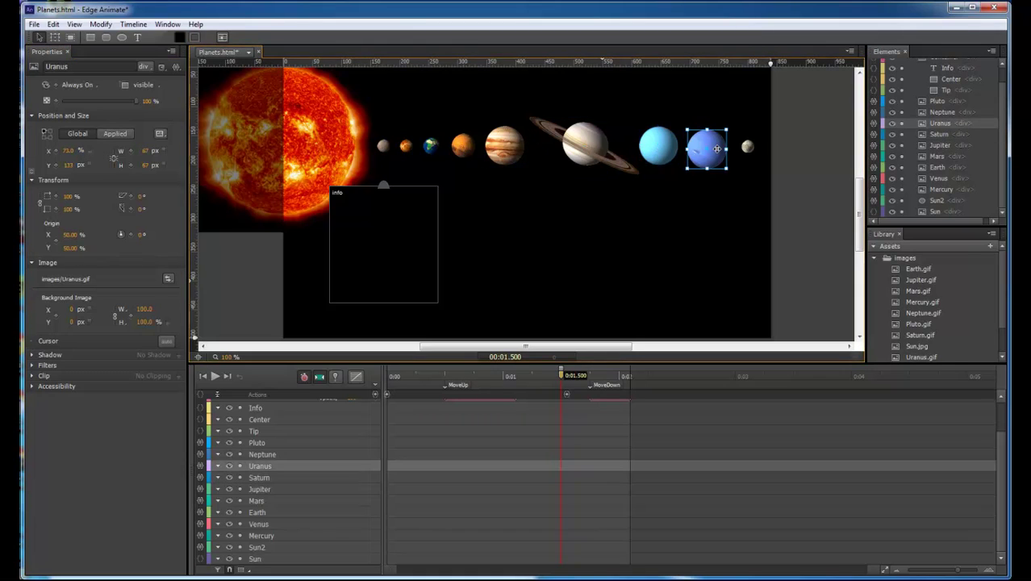
{"action": "left_click", "coordinate": [89, 151]}
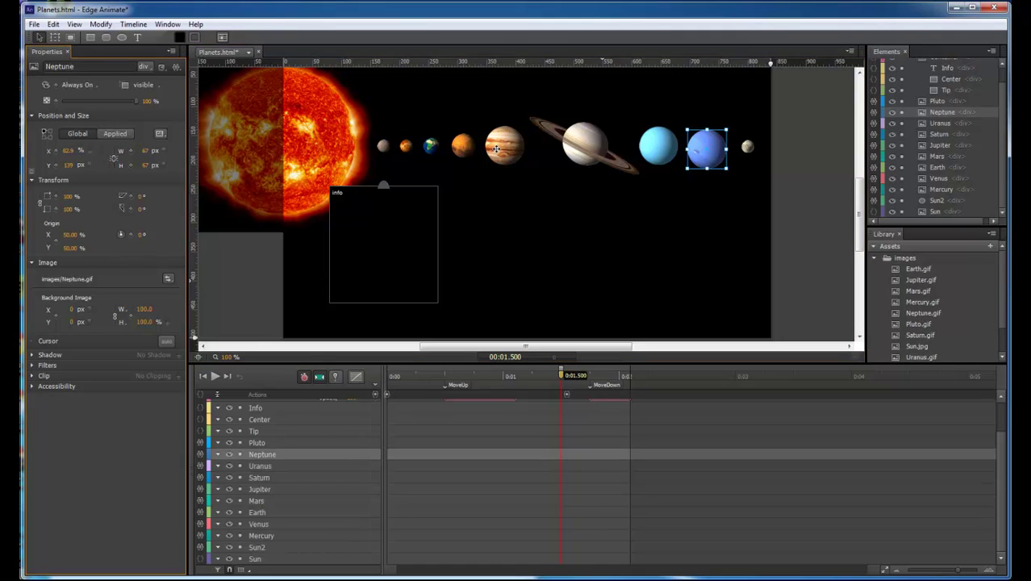
{"action": "left_click", "coordinate": [746, 148]}
{"action": "left_click", "coordinate": [88, 151]}
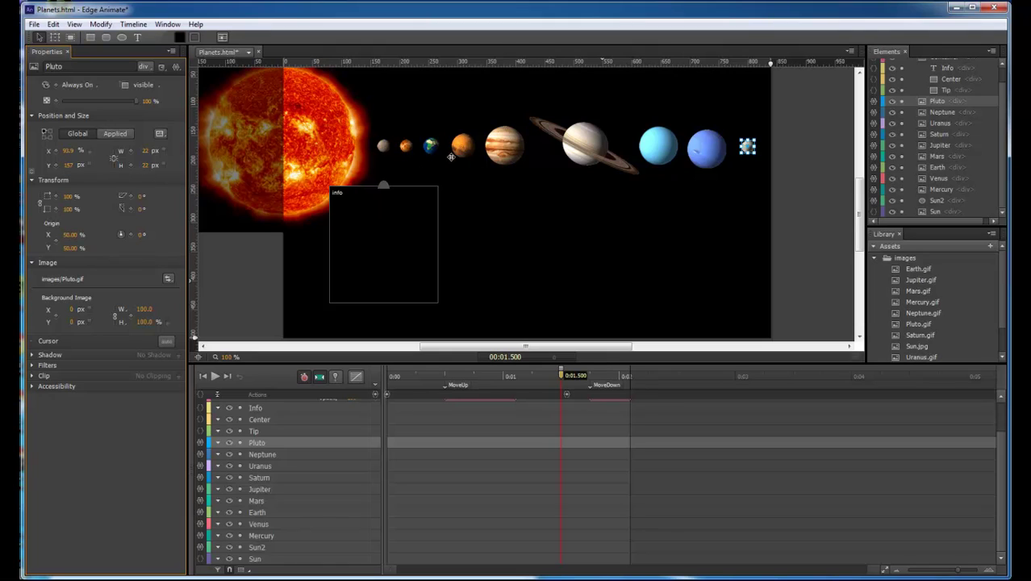
{"action": "left_click", "coordinate": [494, 148]}
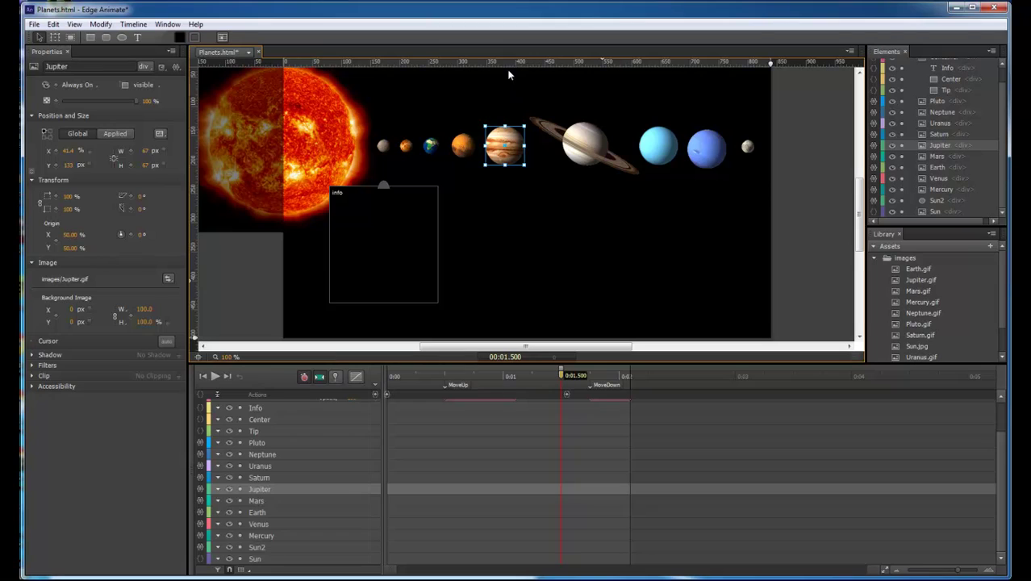
Step: Save the project, preview it in the browser, and narrow and widen the window to test the planets' responsive positions
{"action": "key", "text": "ctrl+s"}
{"action": "key", "text": "ctrl+Return"}
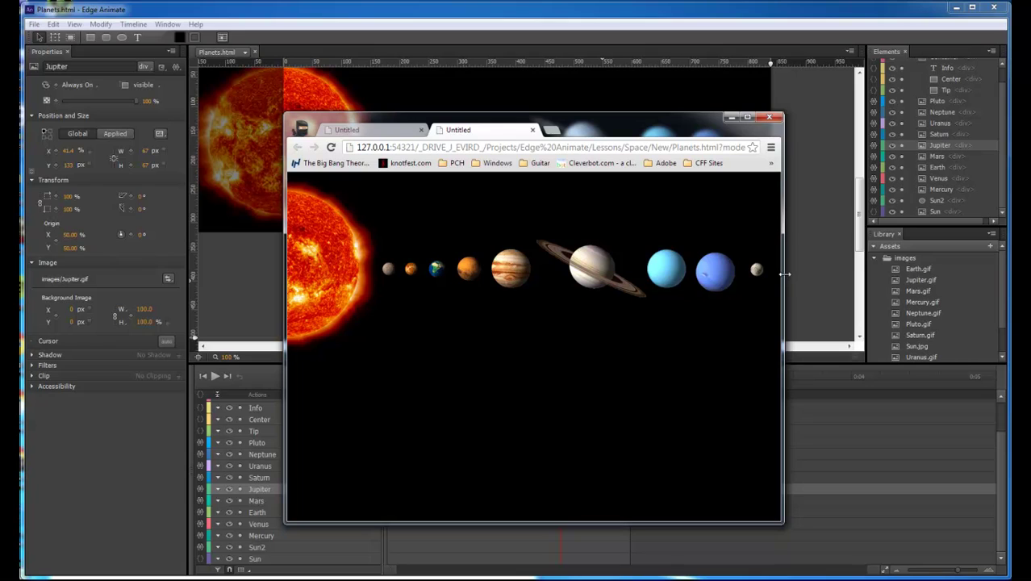
{"action": "left_click_drag", "start_coordinate": [784, 275], "coordinate": [396, 294]}
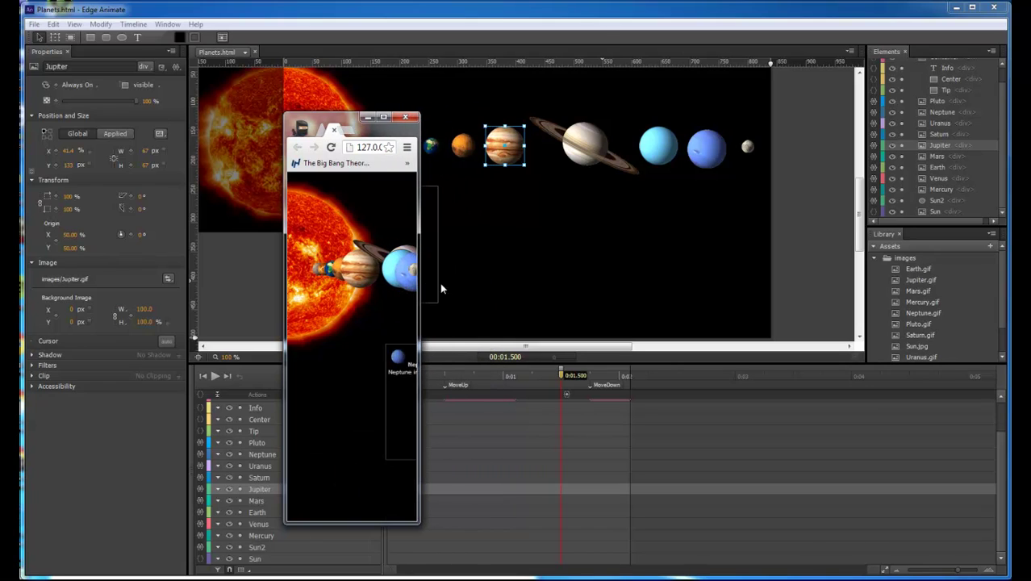
{"action": "left_click_drag", "start_coordinate": [420, 293], "coordinate": [734, 291]}
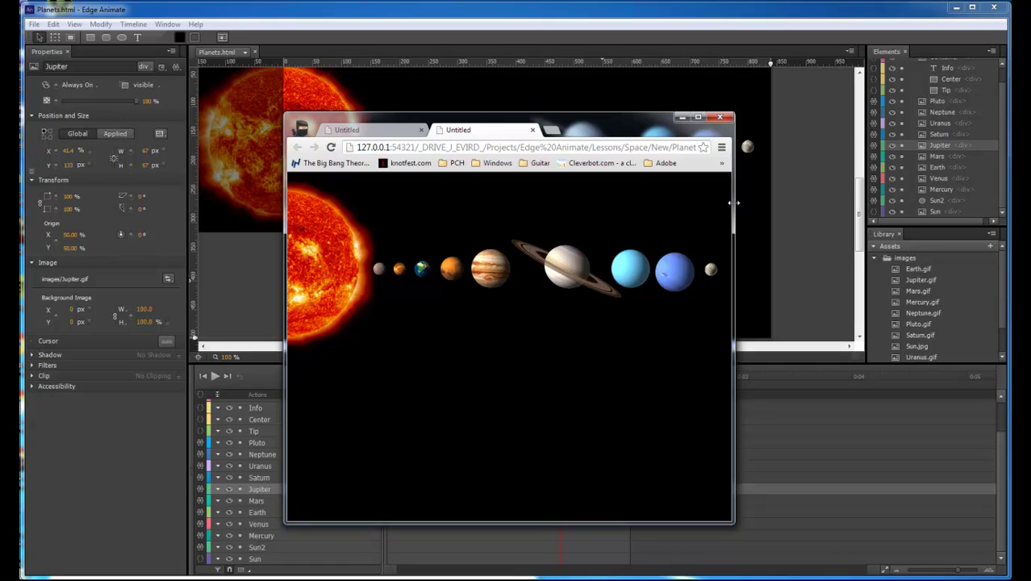
{"action": "left_click_drag", "start_coordinate": [734, 202], "coordinate": [772, 199]}
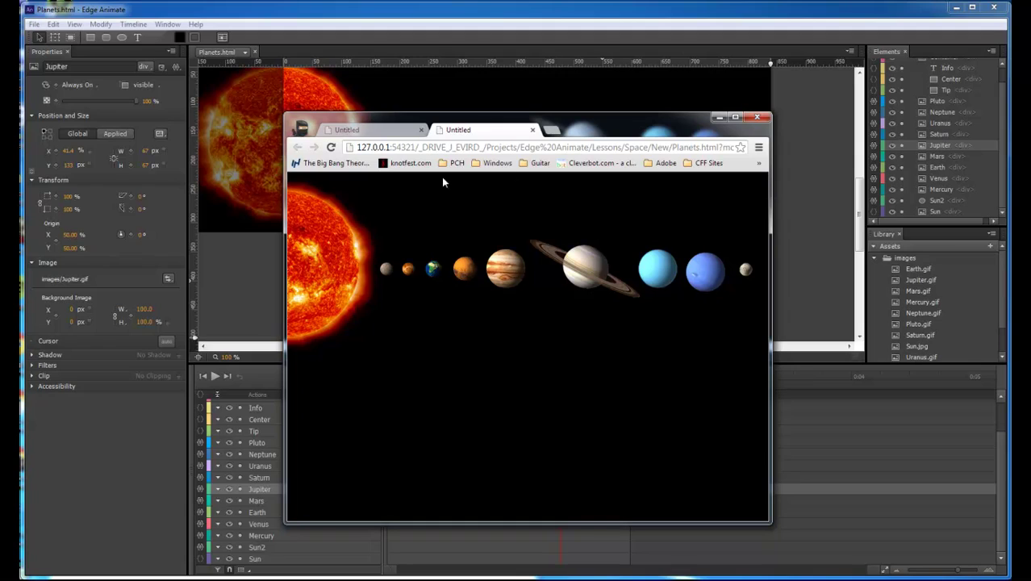
Step: Examine the info boxes of the Sun and the planets across the preview and how each aligns with its planet
{"action": "mouse_move", "coordinate": [316, 260]}
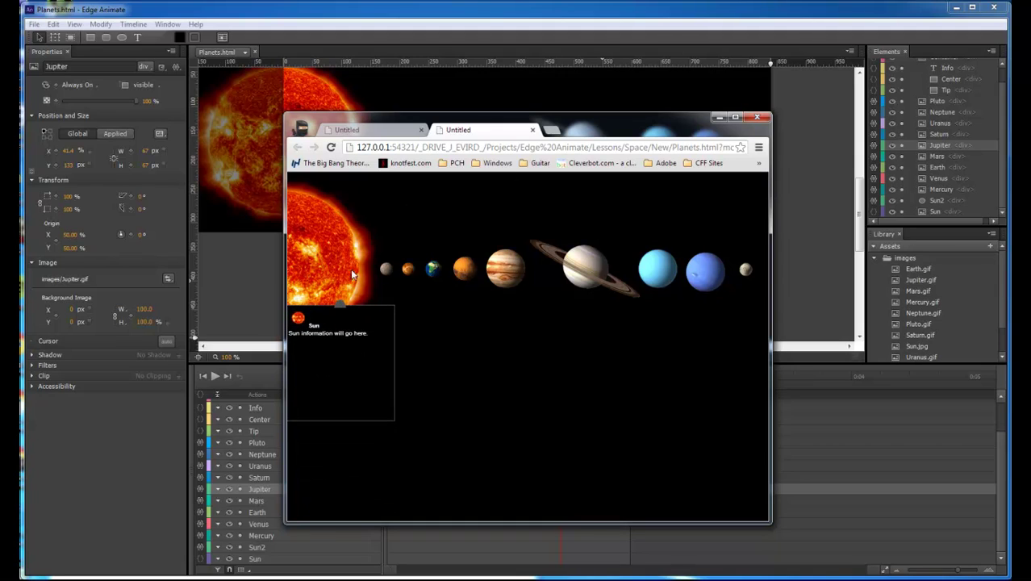
{"action": "mouse_move", "coordinate": [389, 275]}
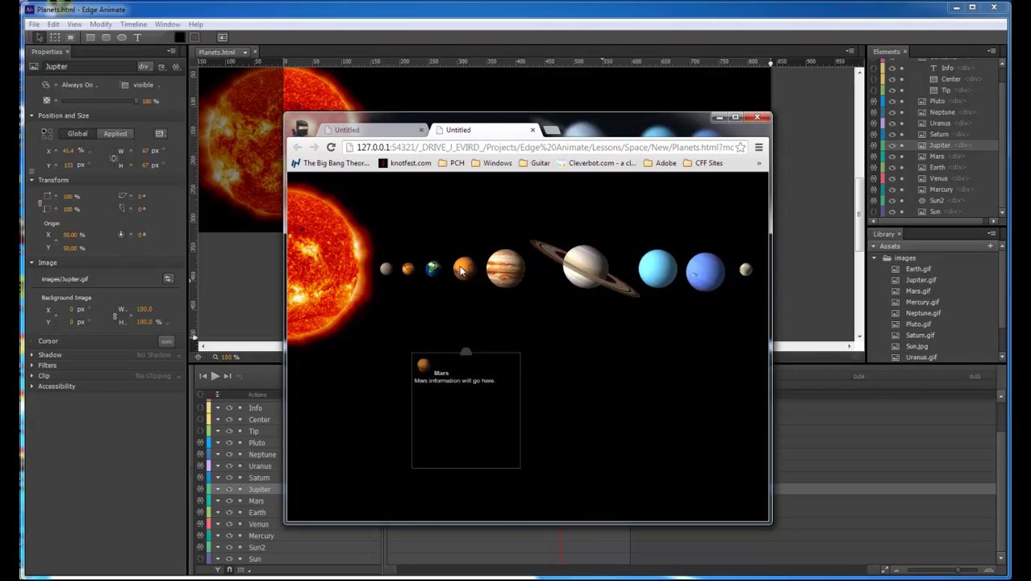
{"action": "mouse_move", "coordinate": [505, 271]}
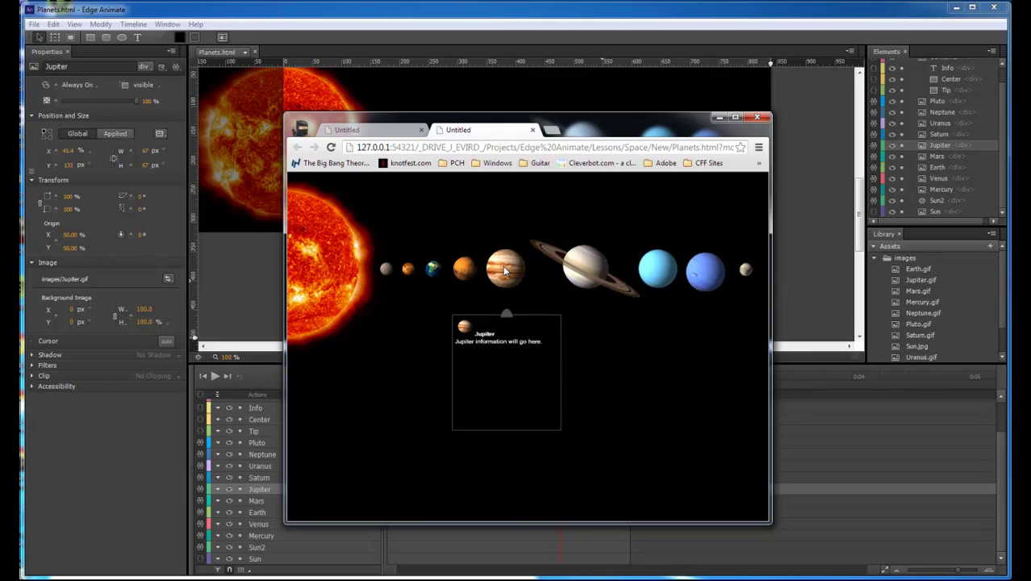
{"action": "mouse_move", "coordinate": [582, 274]}
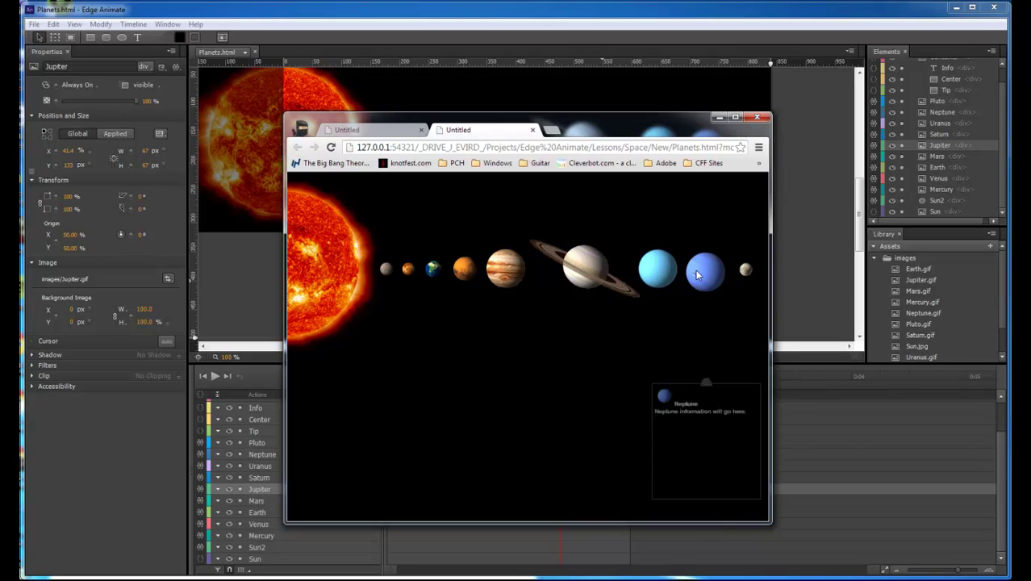
{"action": "mouse_move", "coordinate": [746, 275]}
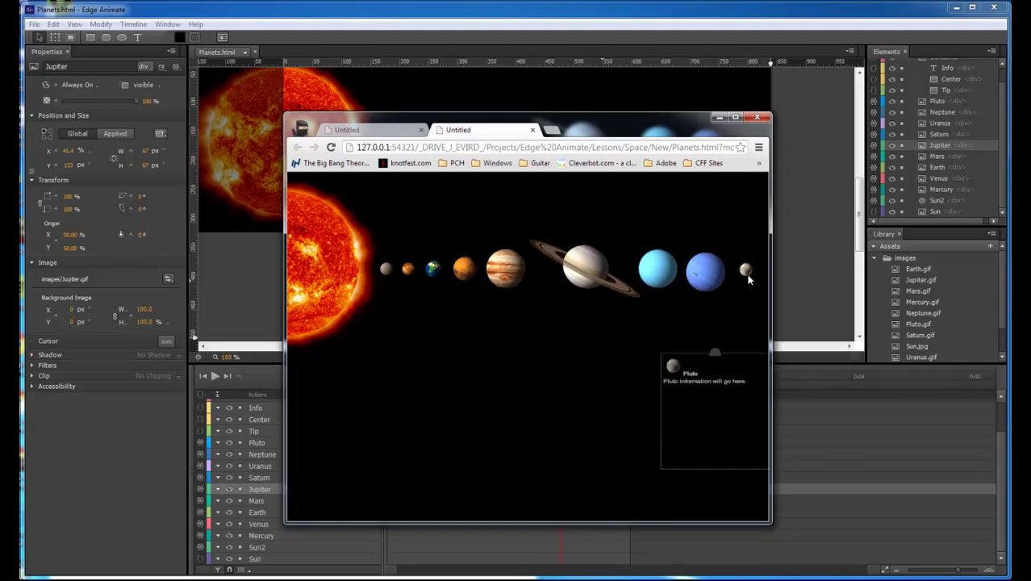
{"action": "mouse_move", "coordinate": [500, 272]}
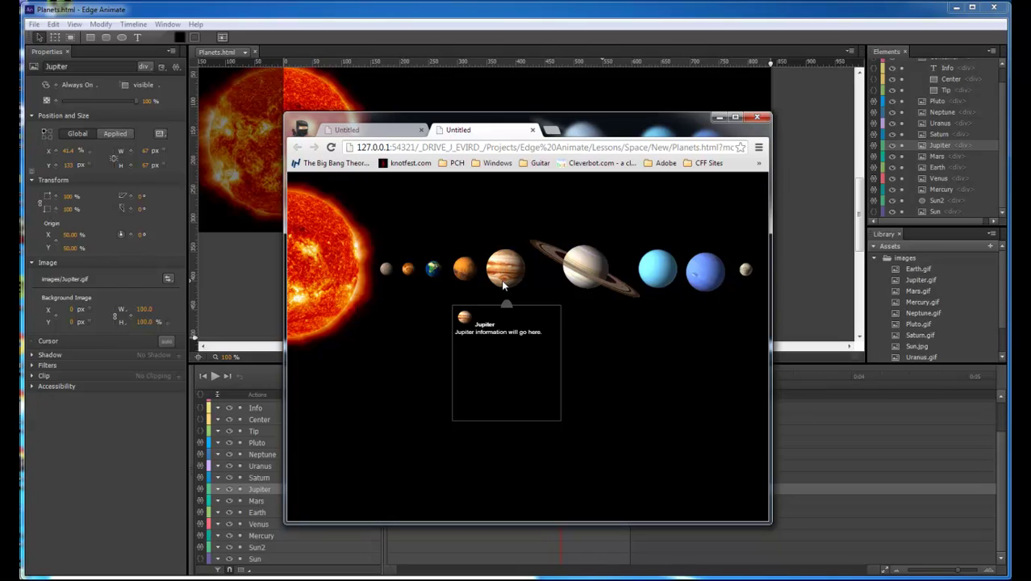
{"action": "left_click", "coordinate": [500, 261]}
{"action": "left_click", "coordinate": [585, 266]}
{"action": "left_click", "coordinate": [655, 270]}
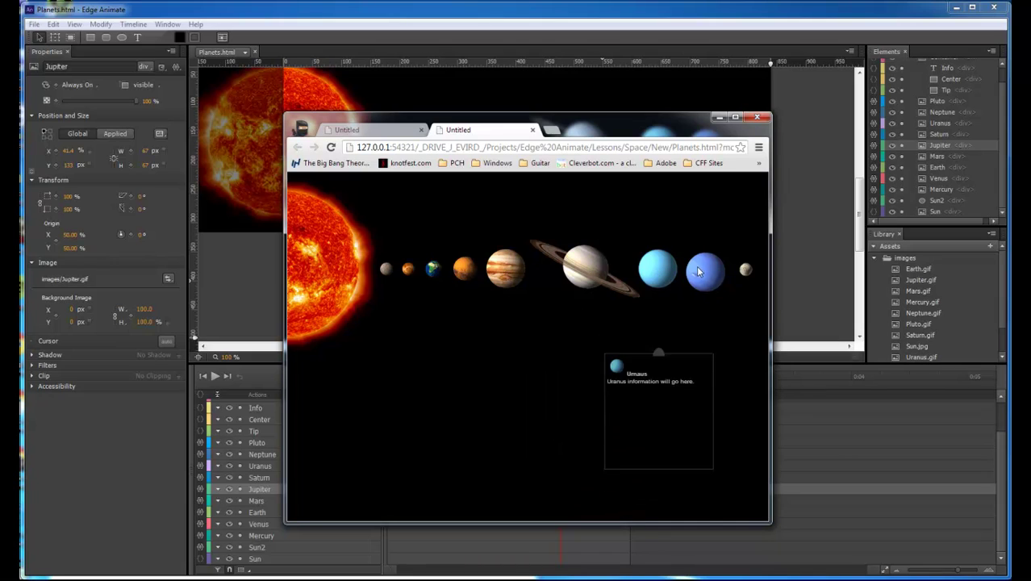
{"action": "left_click", "coordinate": [705, 270]}
{"action": "left_click", "coordinate": [334, 261]}
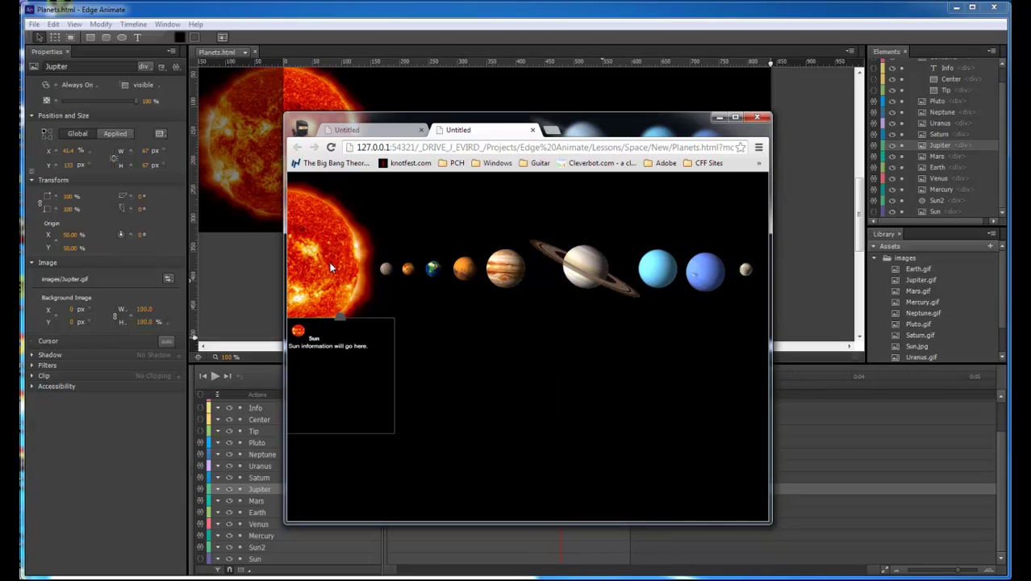
{"action": "left_click", "coordinate": [495, 272]}
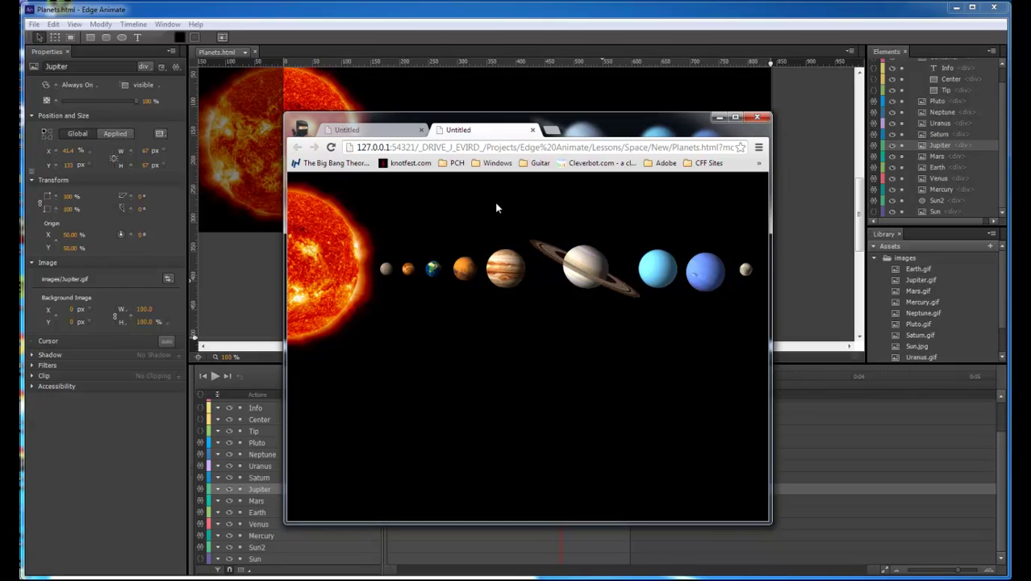
{"action": "mouse_move", "coordinate": [327, 244]}
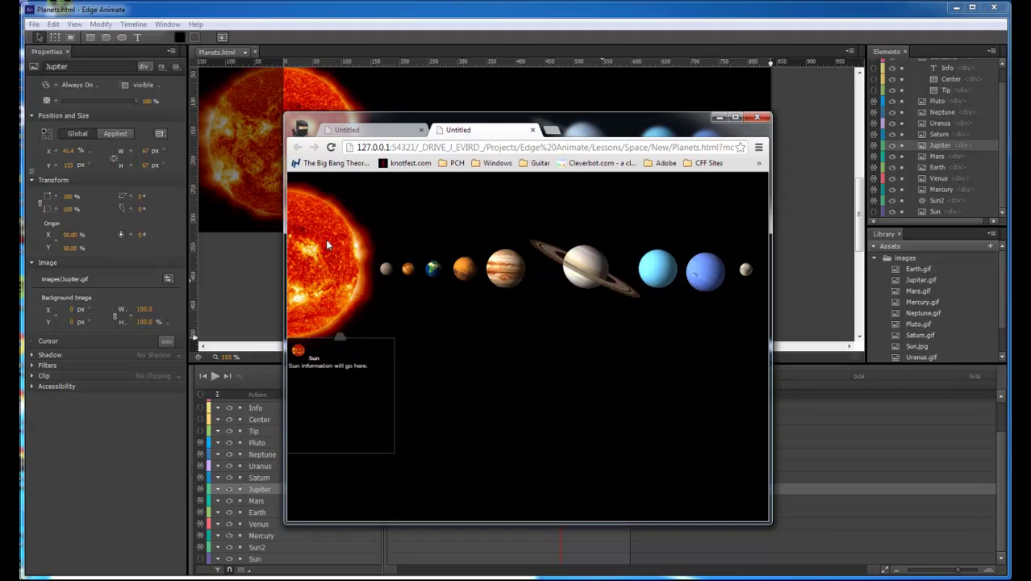